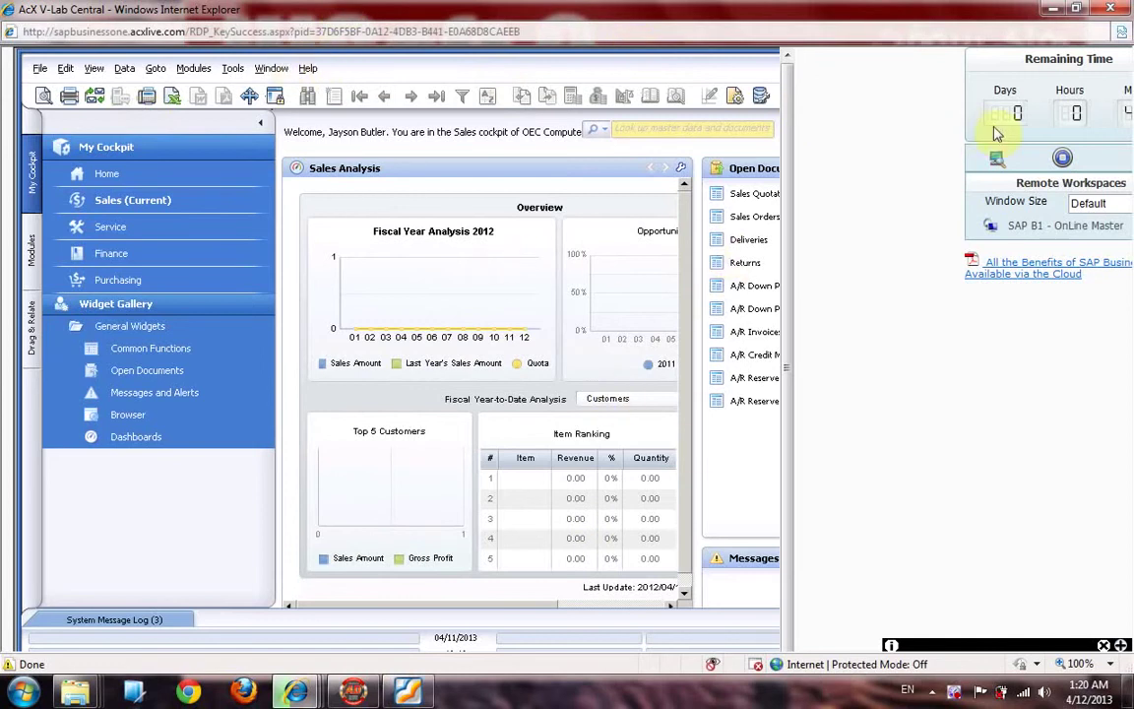
# Step: Restore the remote SAP session into a framed window and select the cockpit's Home page
pyautogui.click(994, 160)
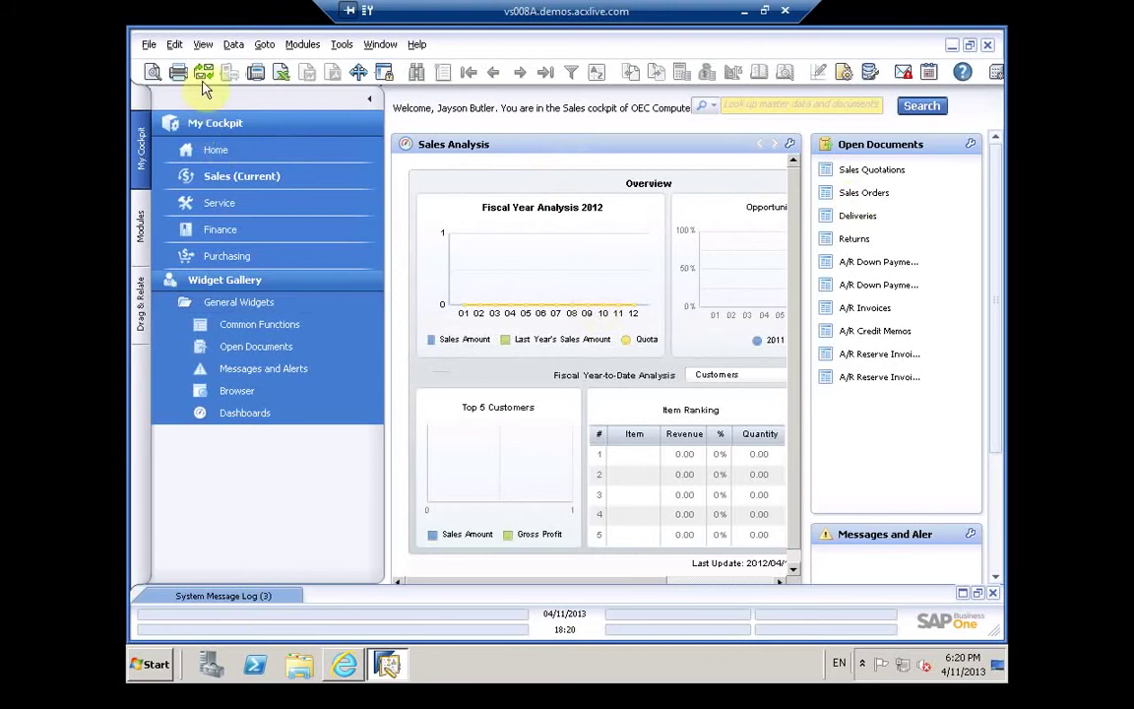
pyautogui.click(217, 150)
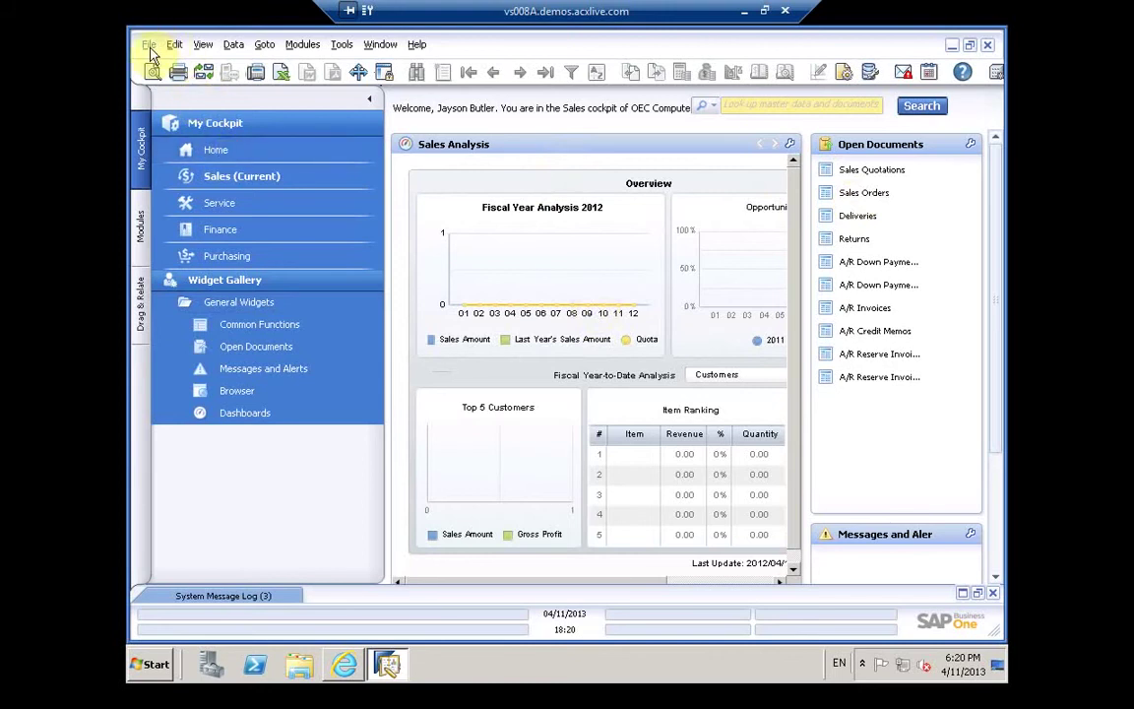
# Step: Collapse My Cockpit and slide in the Modules list, from Financials and Sales - A/R through Service
pyautogui.click(140, 228)
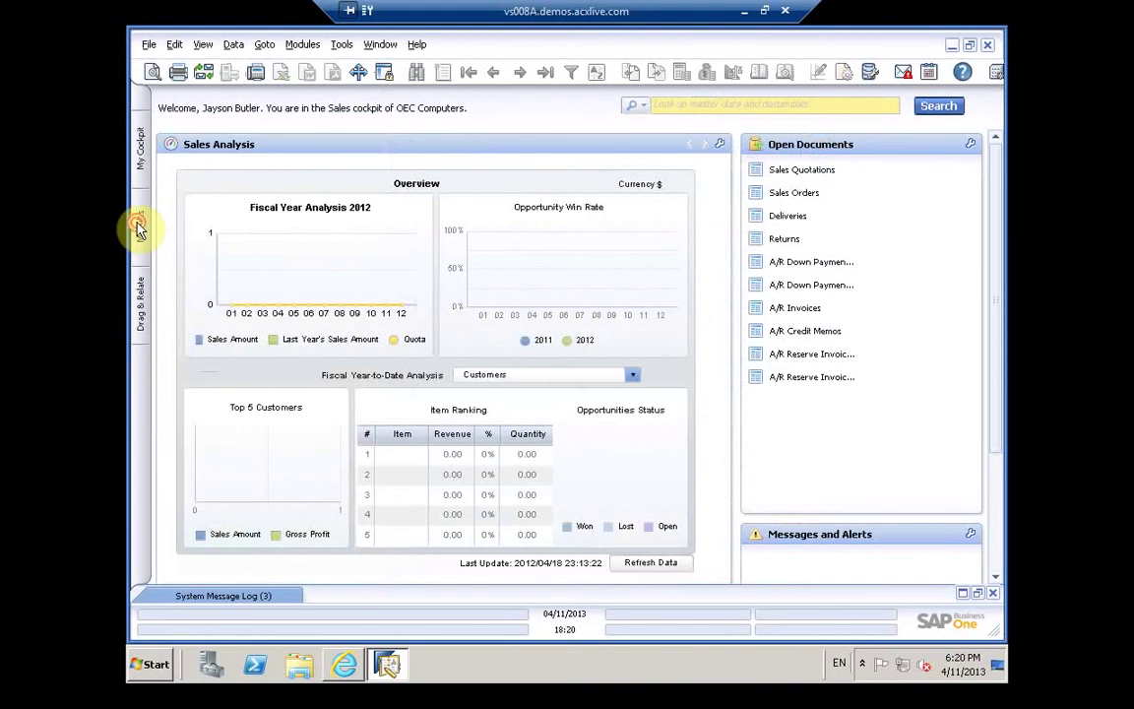
pyautogui.click(138, 232)
pyautogui.moveTo(148, 305)
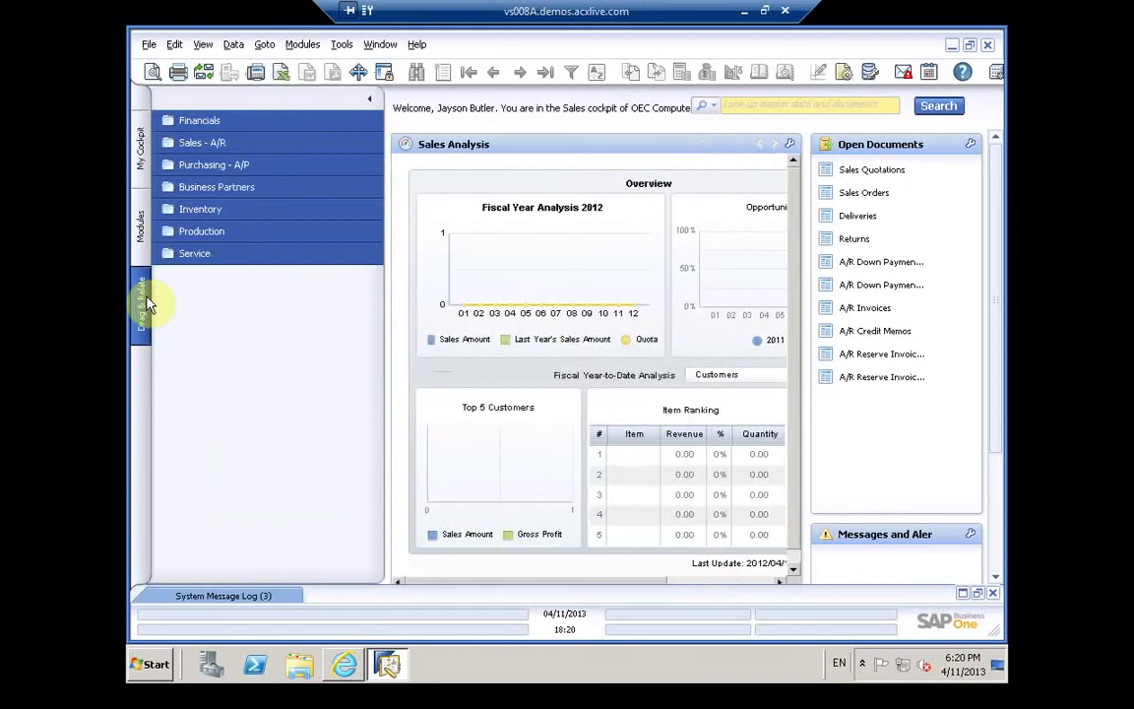
# Step: Open an empty Employee Master Data form via Modules > Human Resources
pyautogui.click(143, 232)
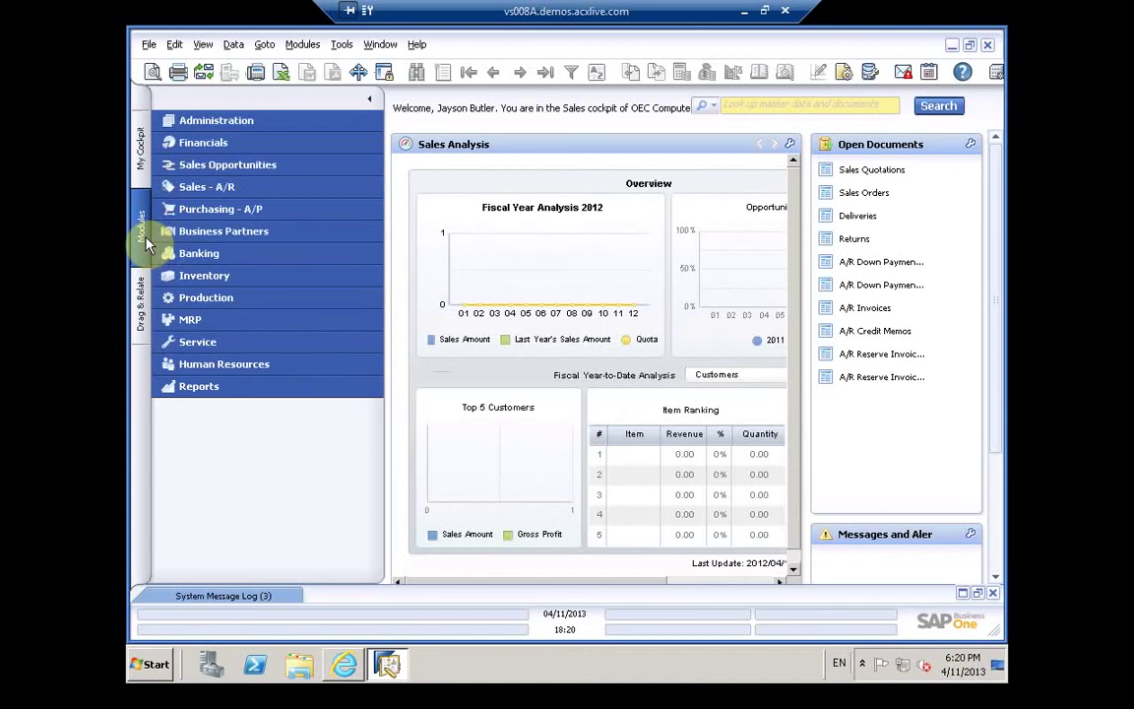
pyautogui.click(241, 365)
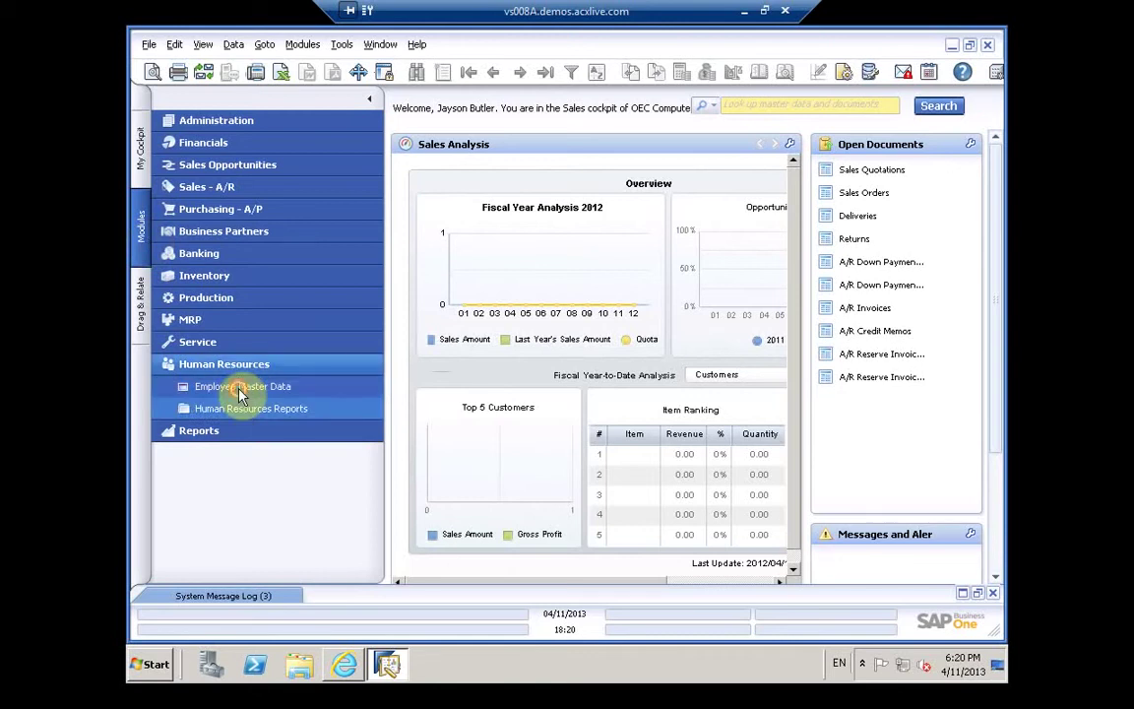
pyautogui.click(241, 387)
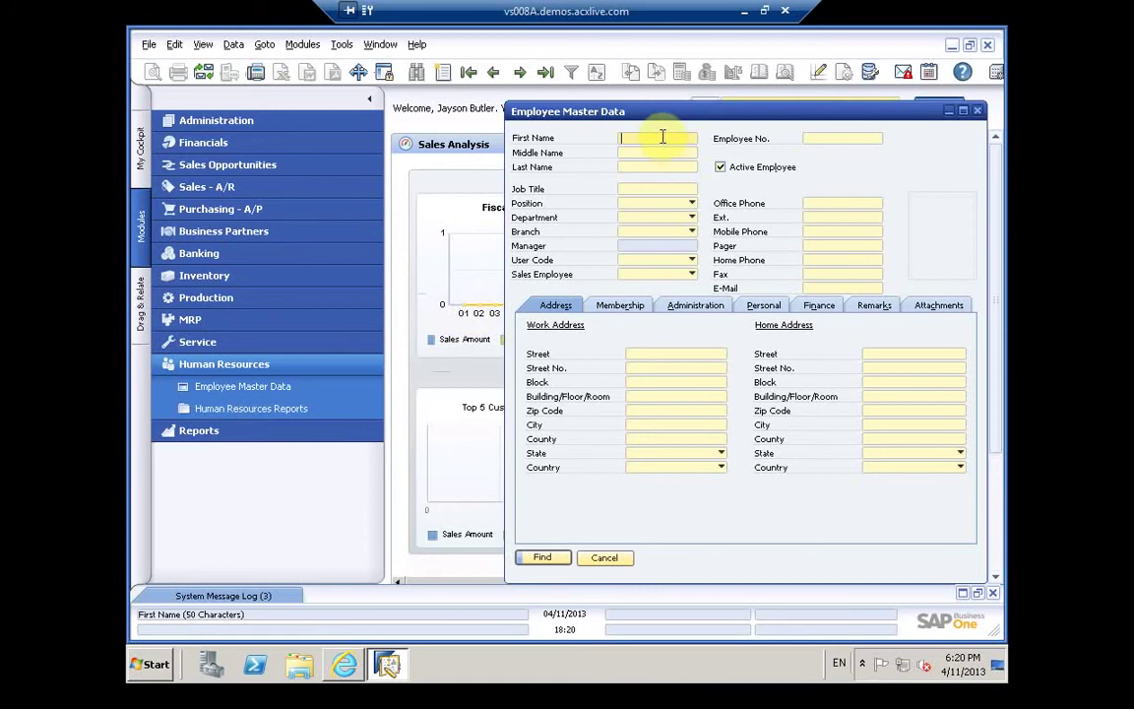
pyautogui.write('ah')
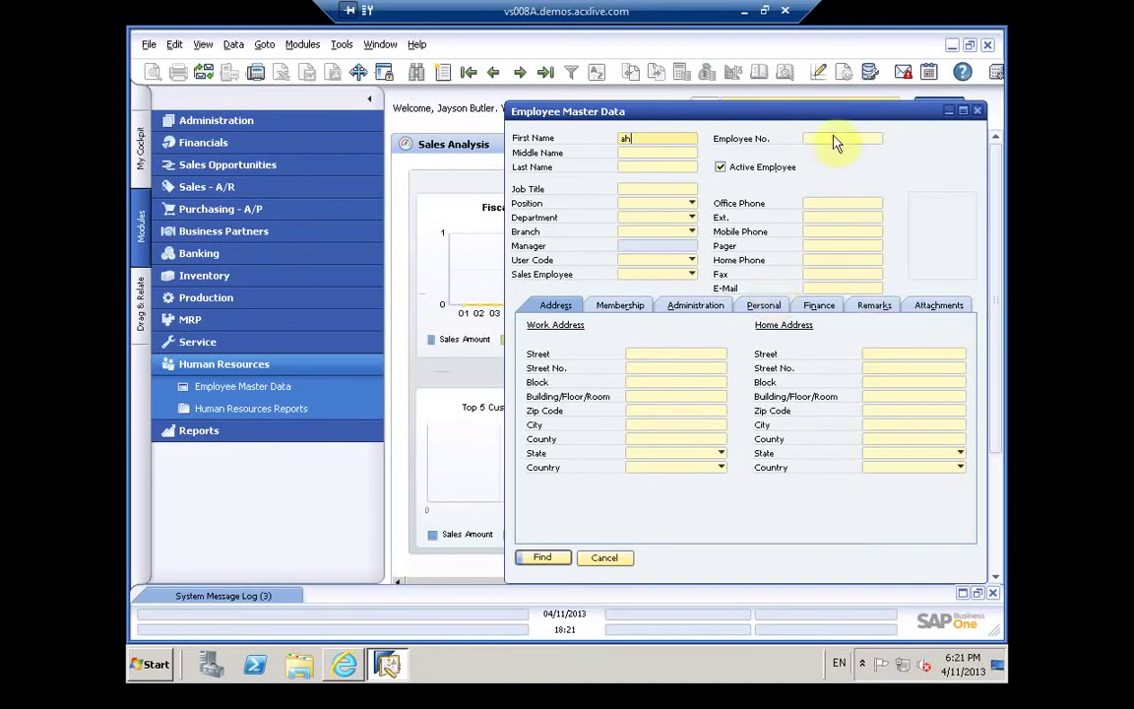
pyautogui.moveTo(793, 118); pyautogui.dragTo(537, 151)
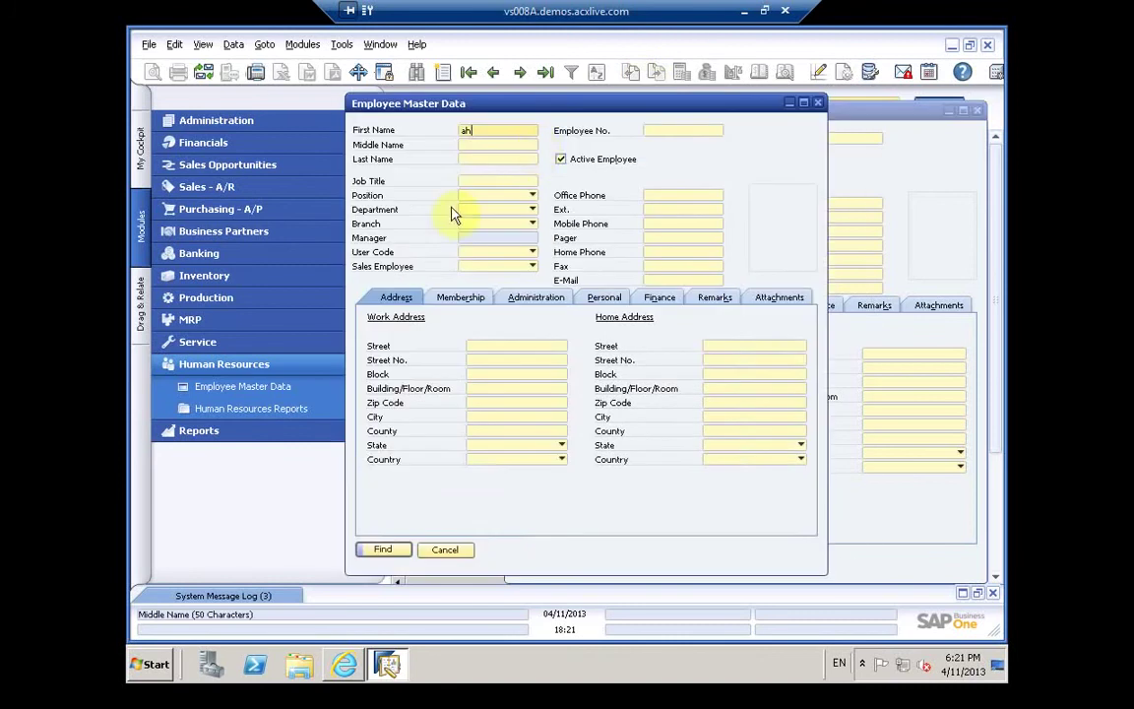
pyautogui.write('ahed')
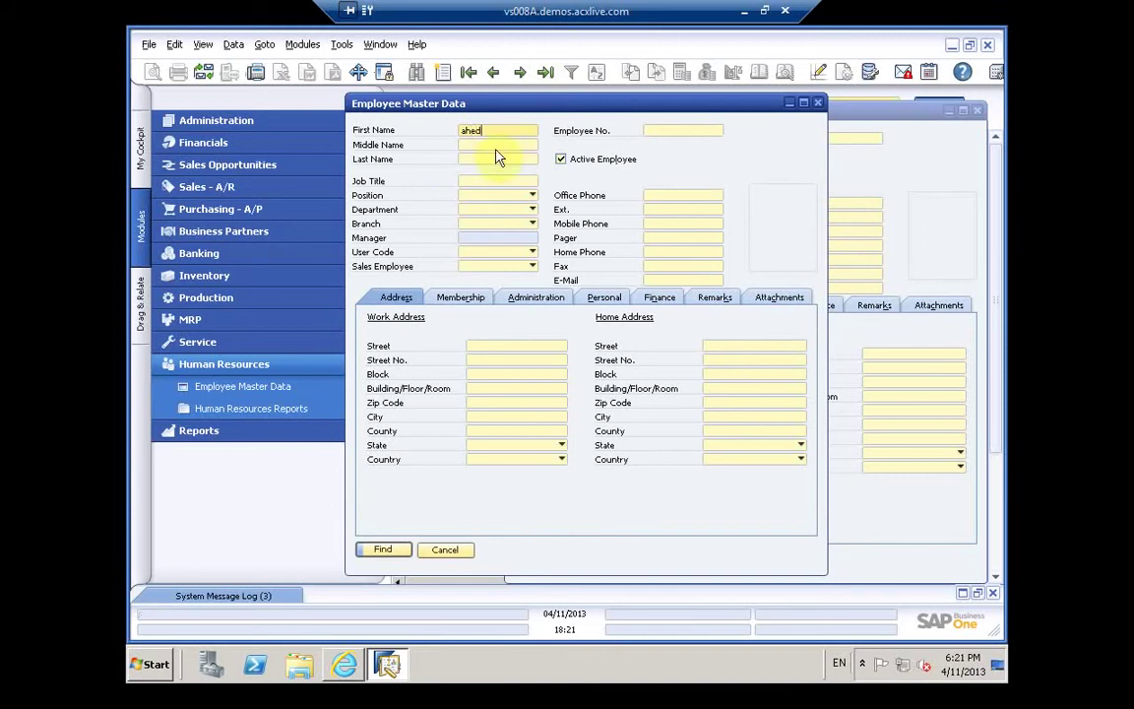
pyautogui.press('BackSpace')
pyautogui.press('BackSpace')
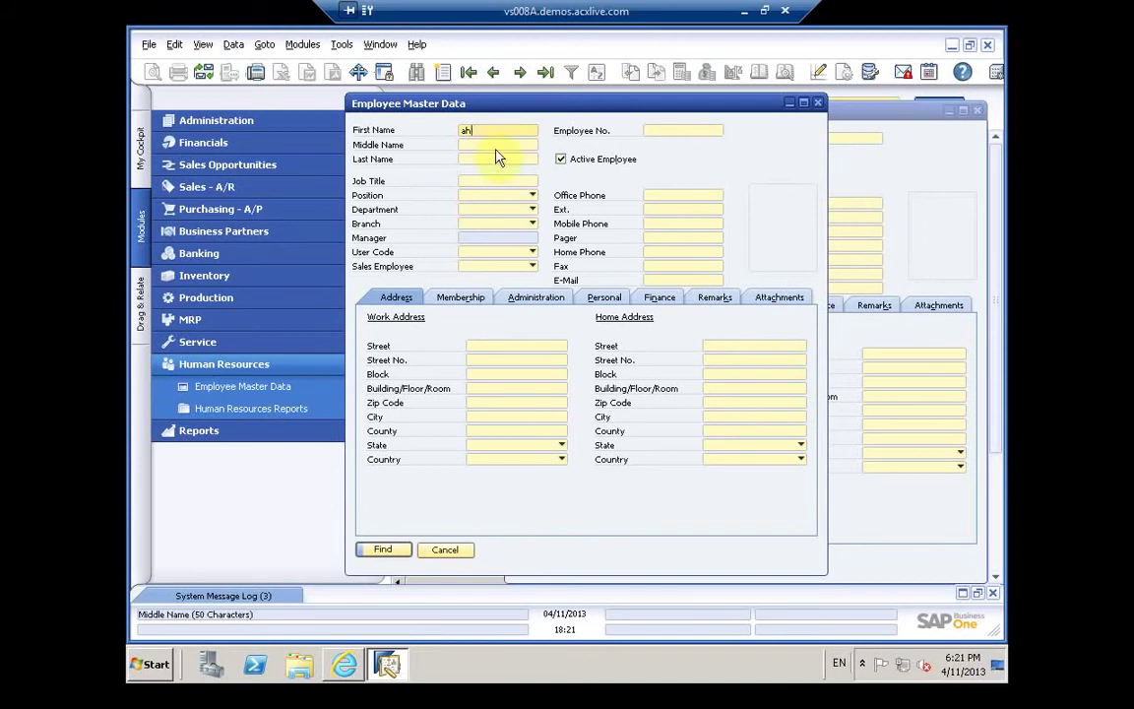
pyautogui.write('med')
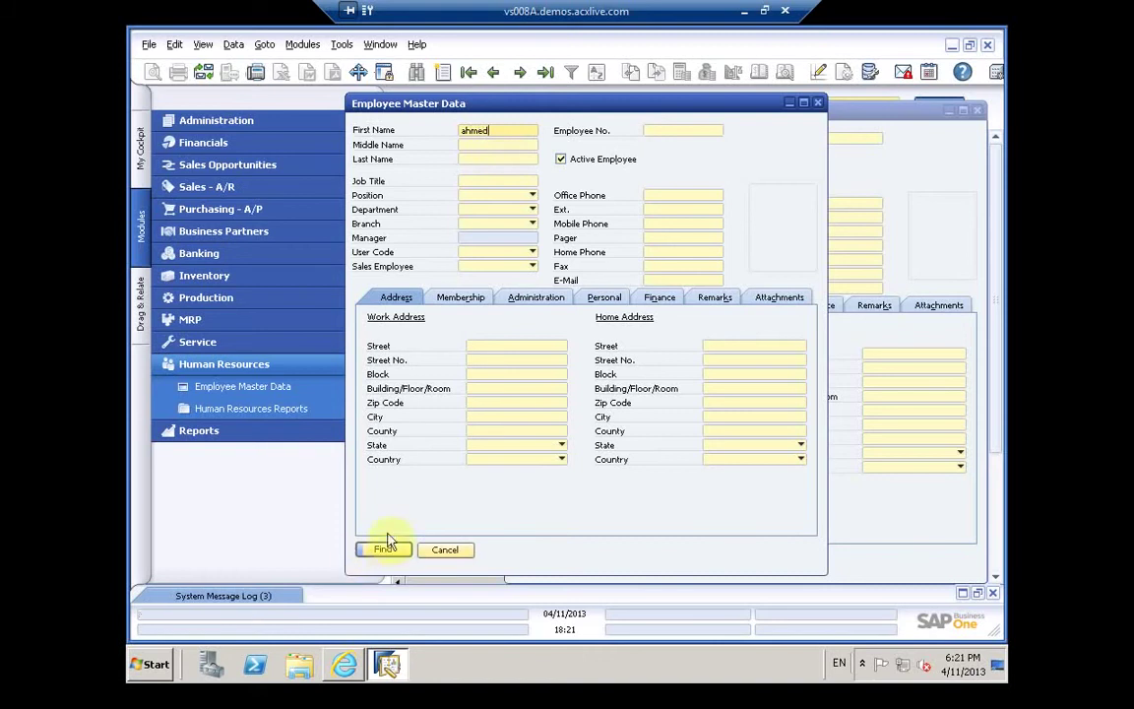
pyautogui.click(478, 305)
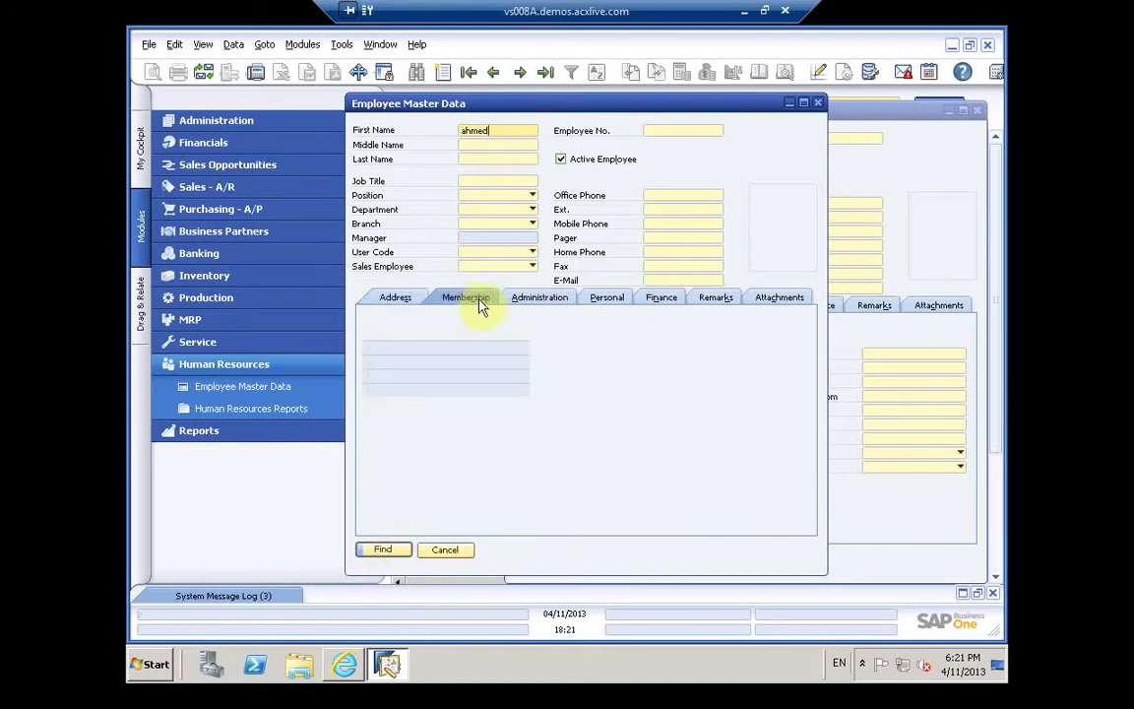
pyautogui.click(544, 297)
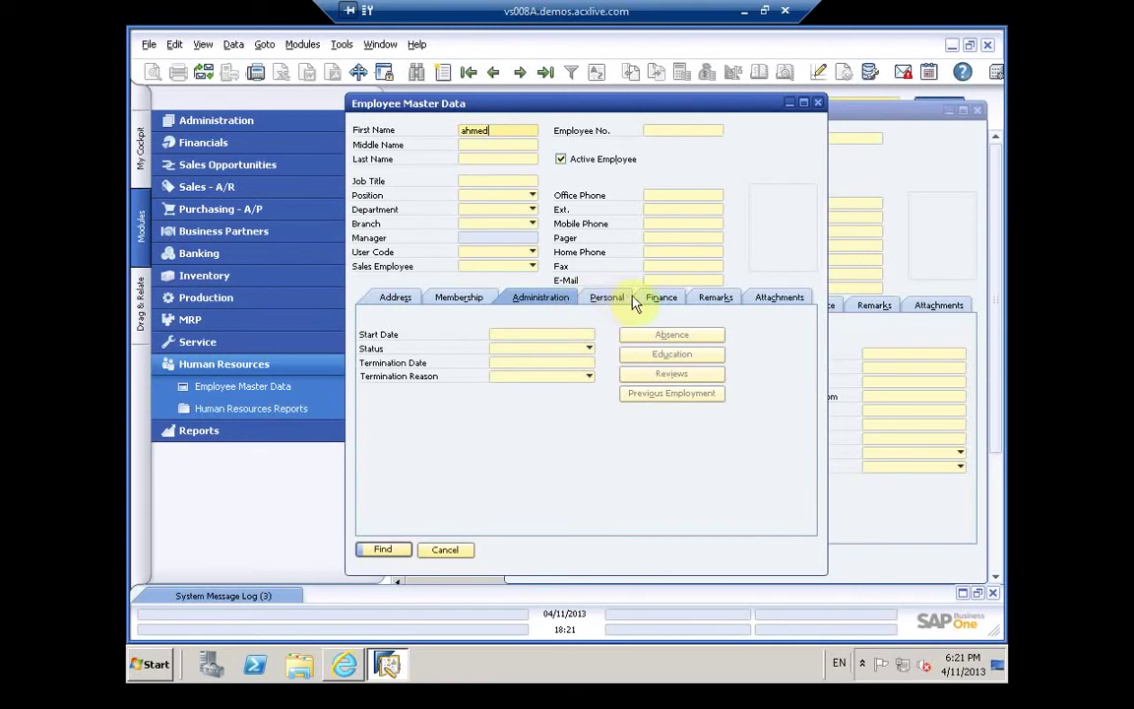
pyautogui.click(607, 297)
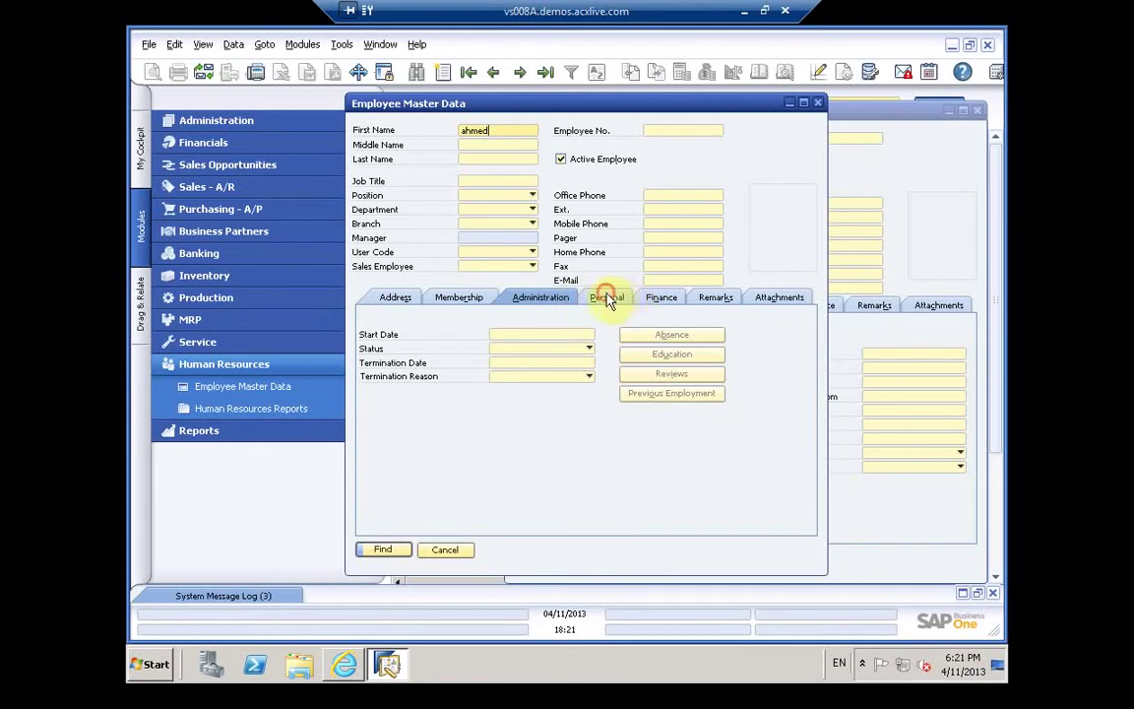
pyautogui.click(662, 299)
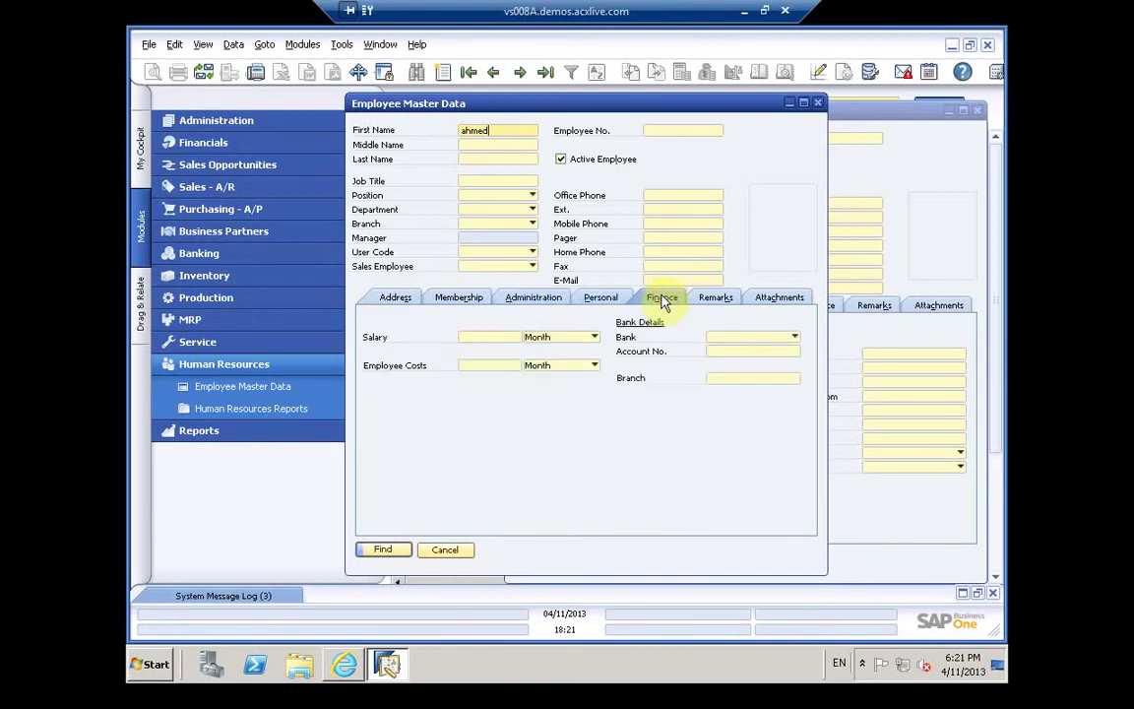
pyautogui.click(712, 299)
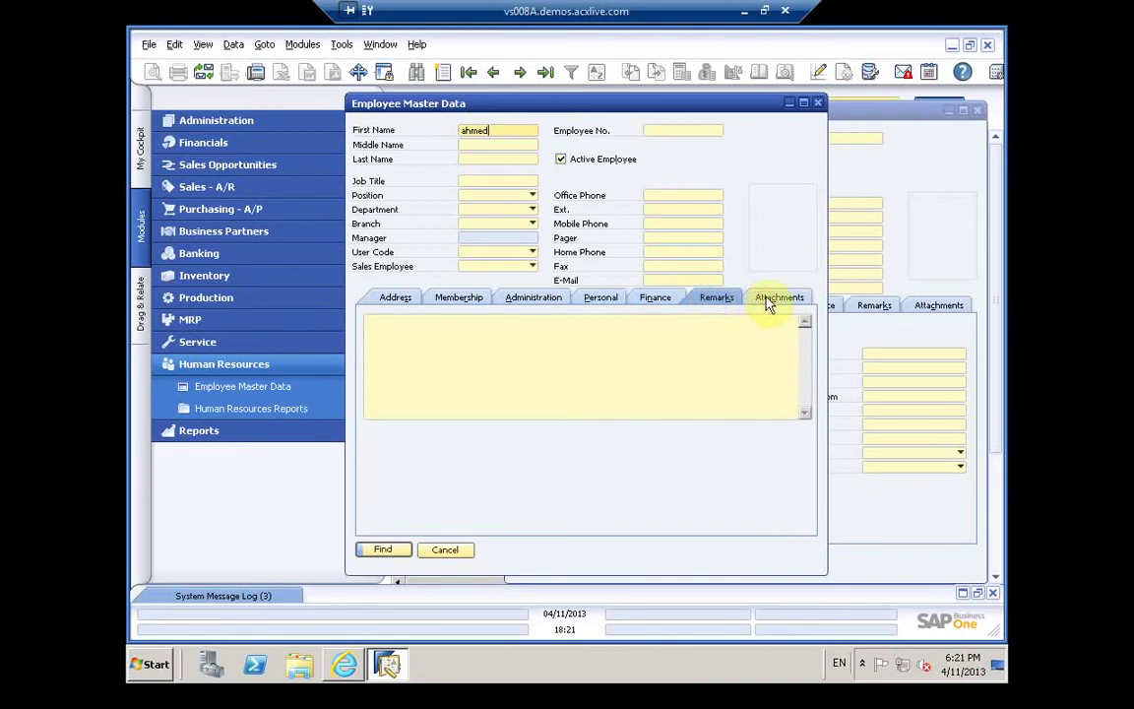
pyautogui.click(769, 299)
pyautogui.click(379, 550)
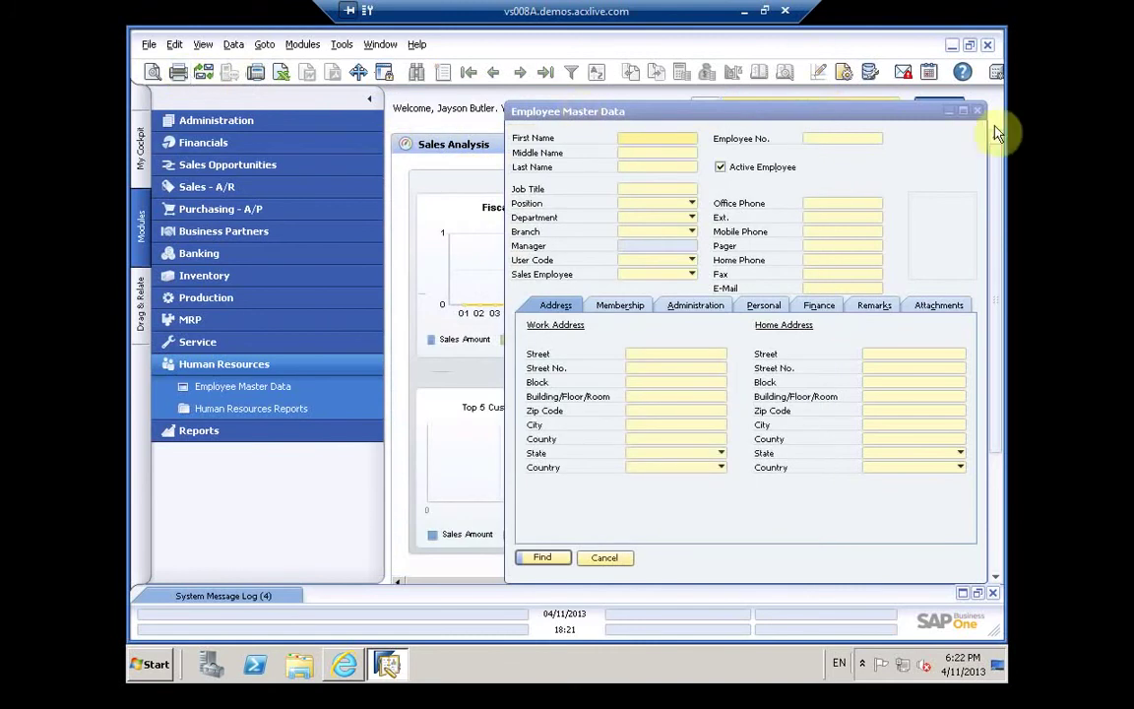
# Step: Close Employee Master Data, glance through the File, Modules and Tools menus, then reopen Modules
pyautogui.click(600, 558)
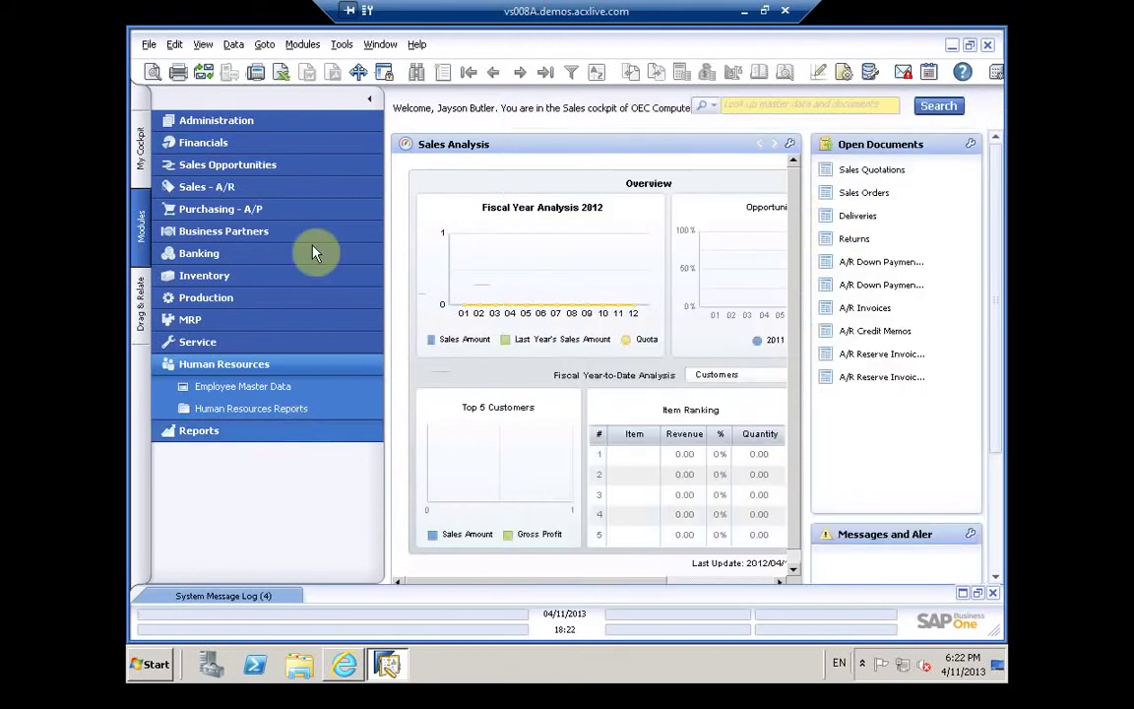
pyautogui.click(148, 45)
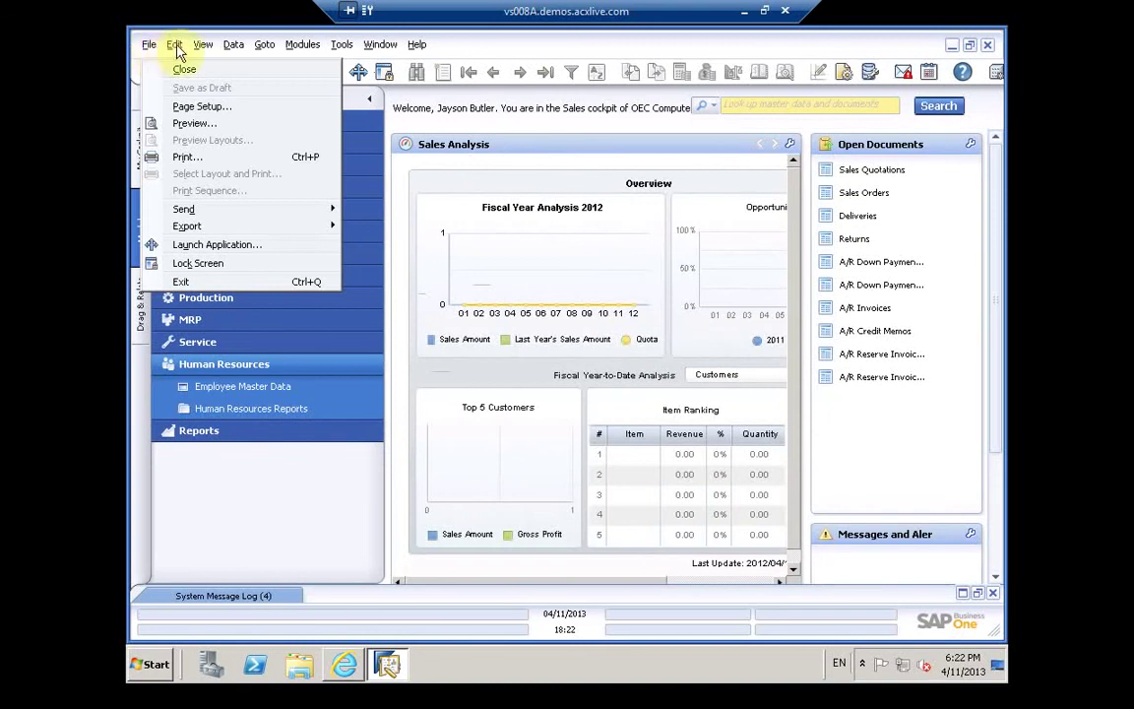
pyautogui.click(305, 49)
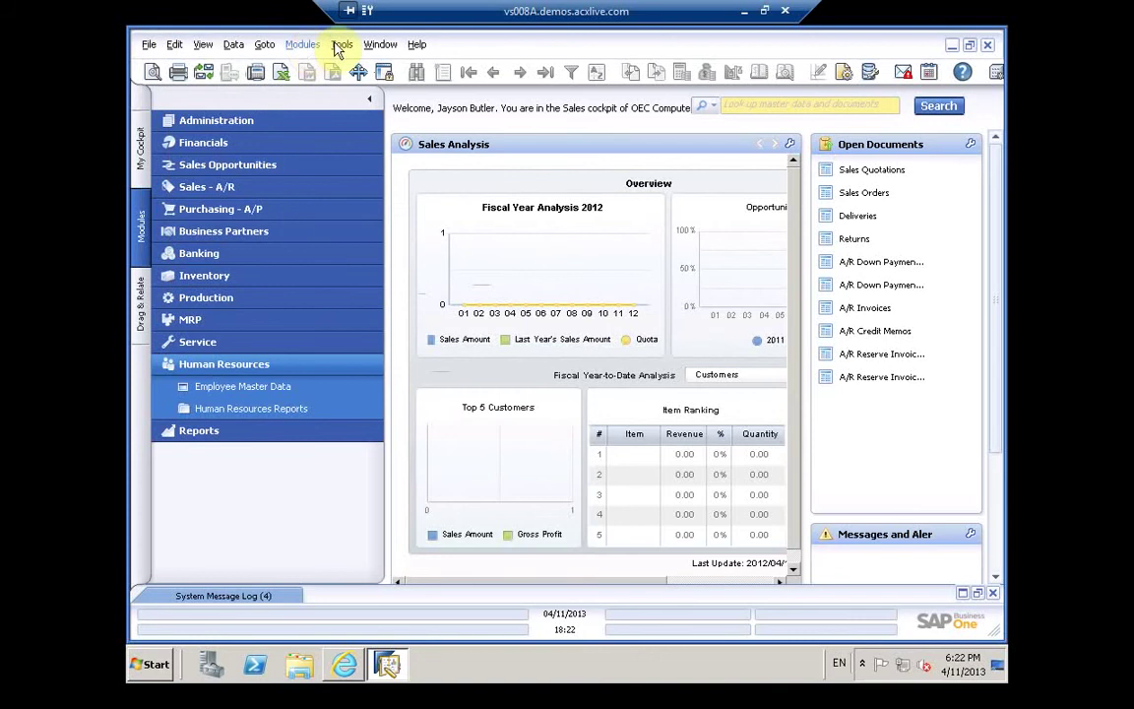
pyautogui.click(340, 51)
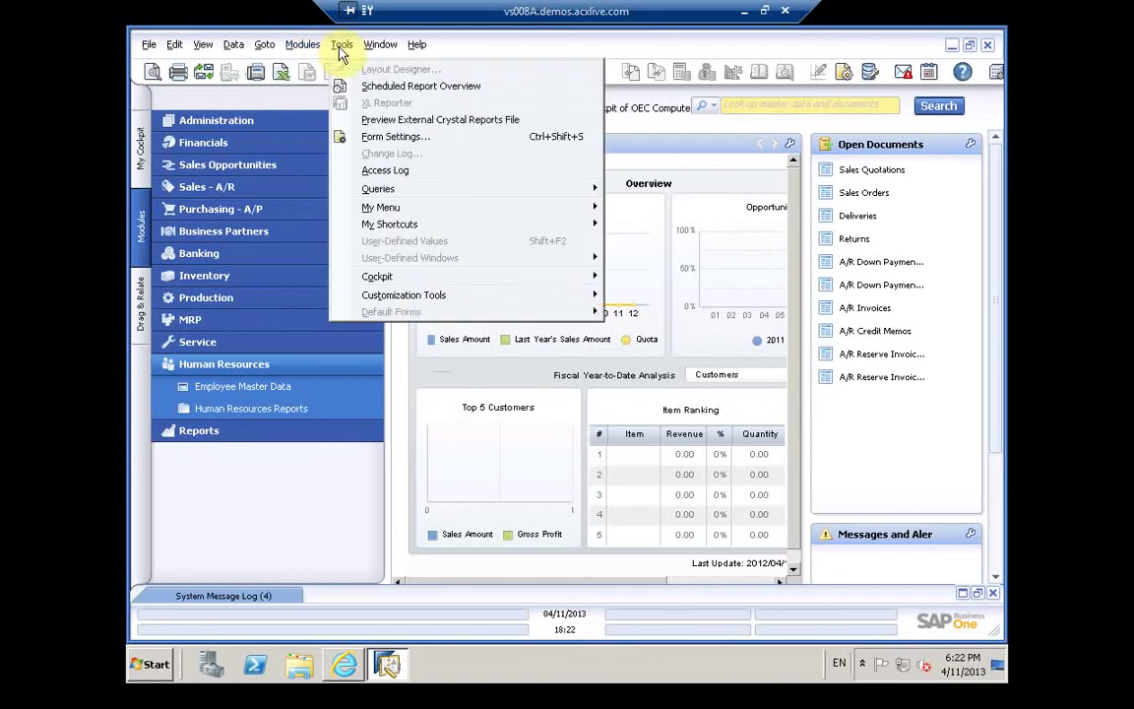
pyautogui.click(307, 49)
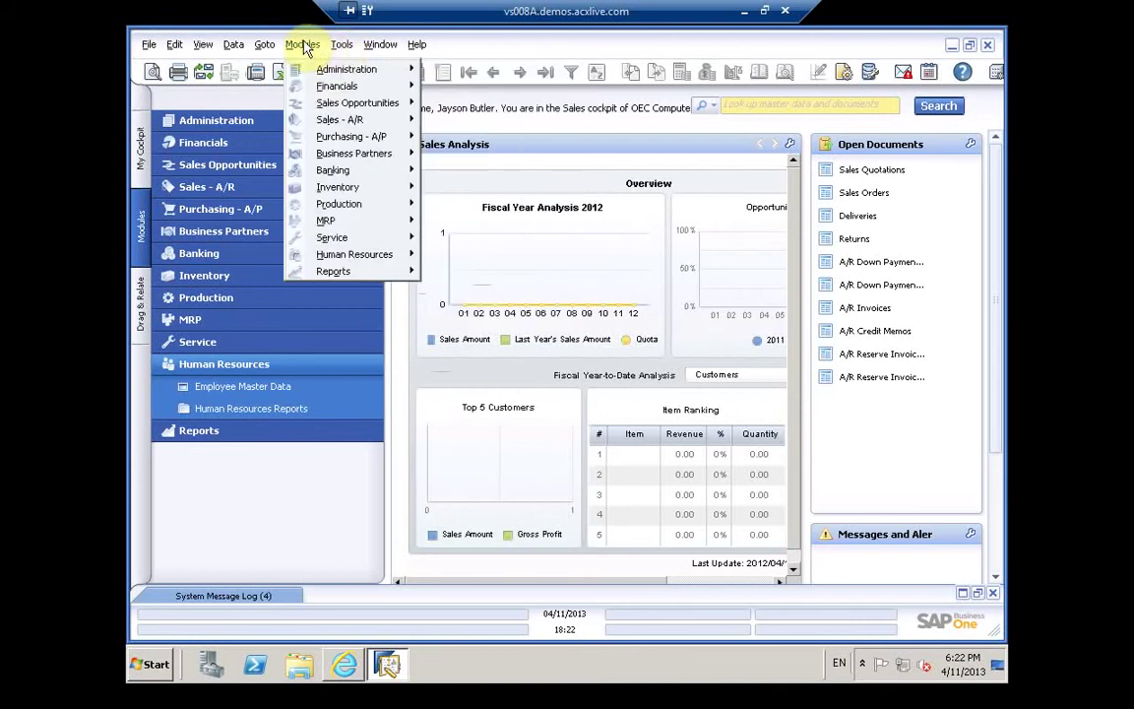
# Step: Browse the Administration submenus in Modules, ending on the Financials submenu
pyautogui.moveTo(326, 74)
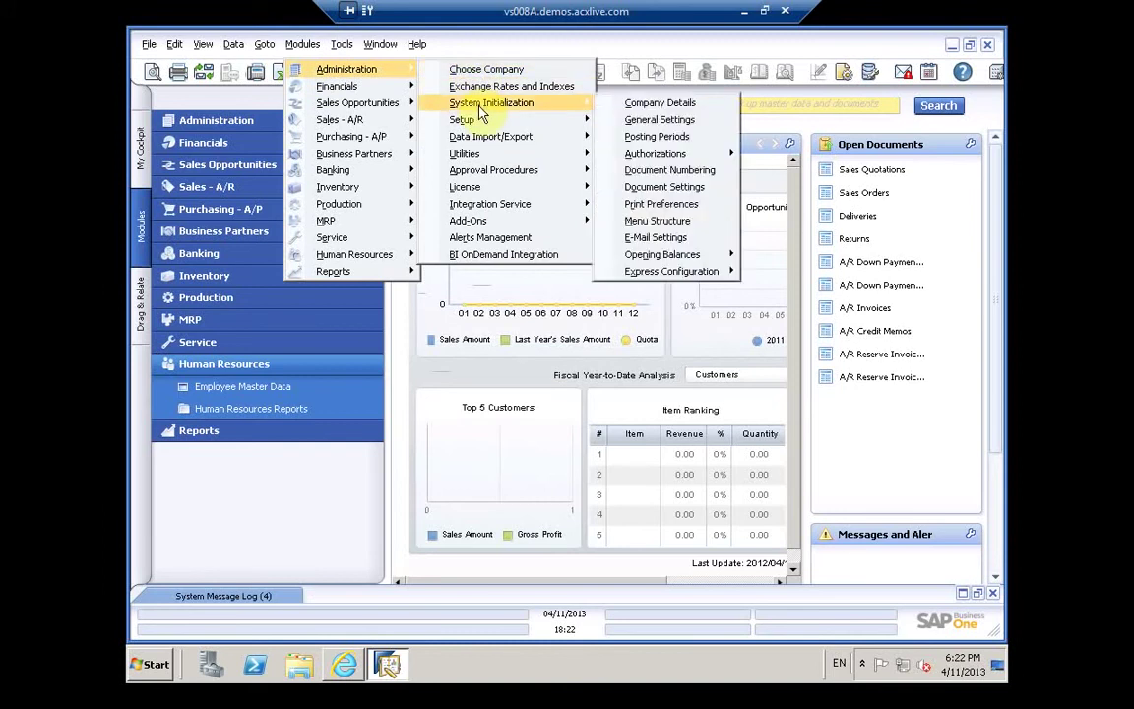
pyautogui.moveTo(480, 123)
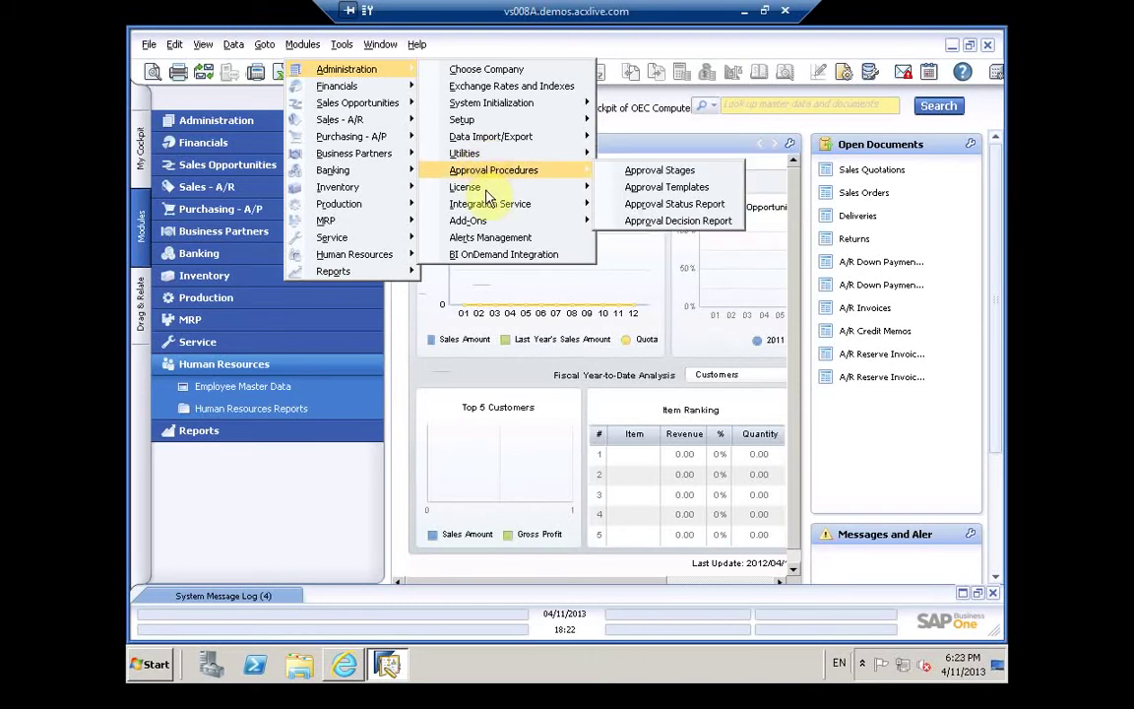
pyautogui.moveTo(486, 195)
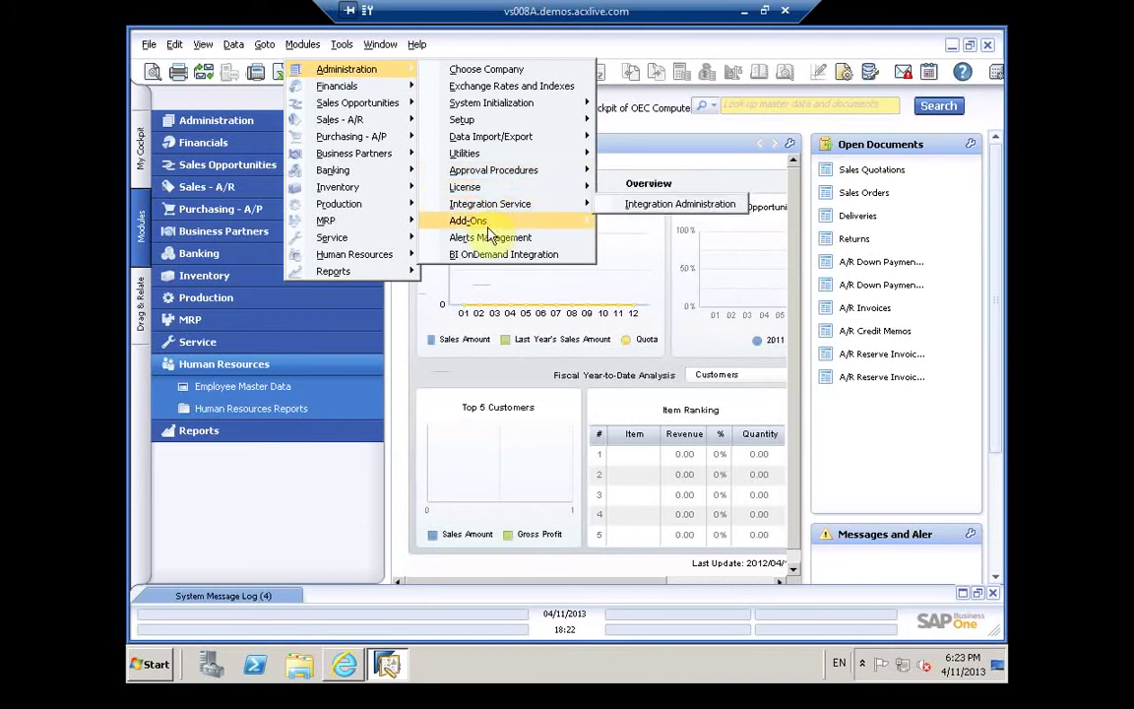
pyautogui.moveTo(489, 231)
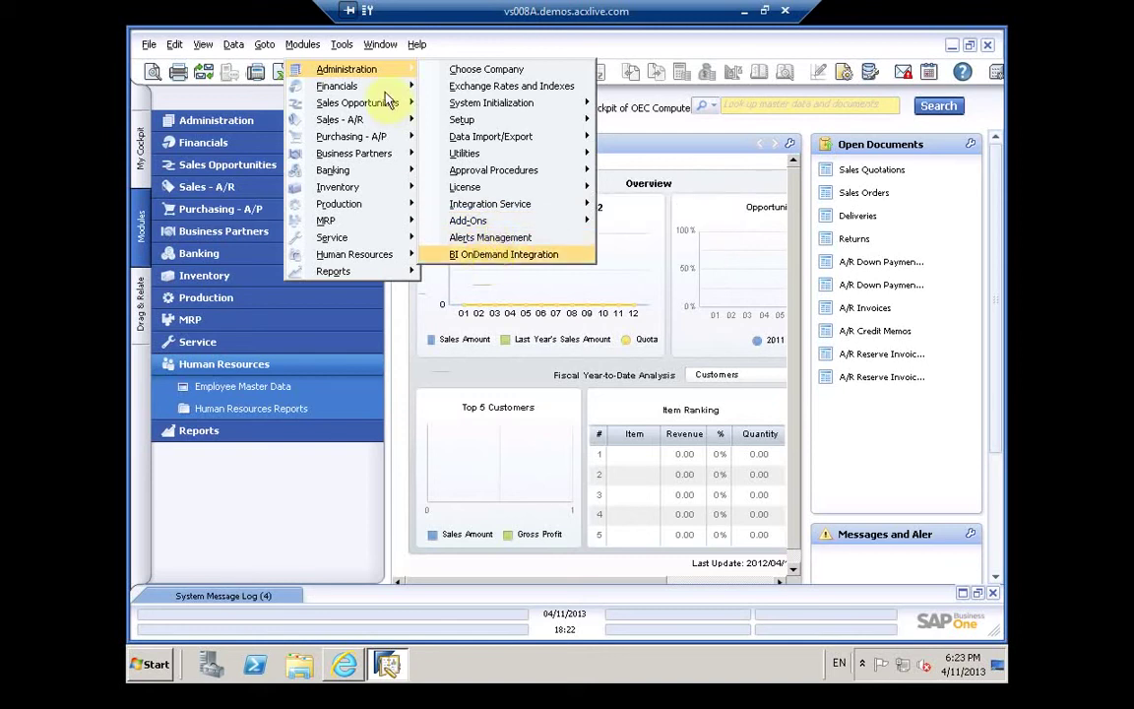
pyautogui.moveTo(384, 93)
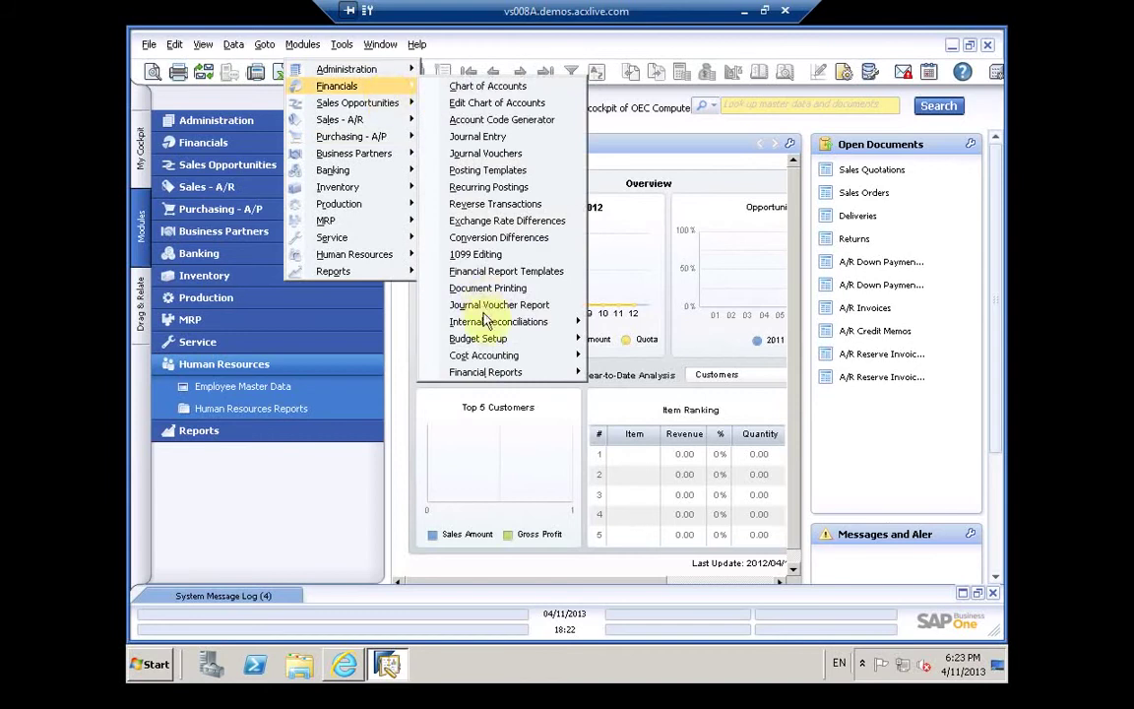
# Step: Browse the Financial Reports submenus, ending on Sales Opportunities and its Sales Opportunities Reports
pyautogui.moveTo(486, 326)
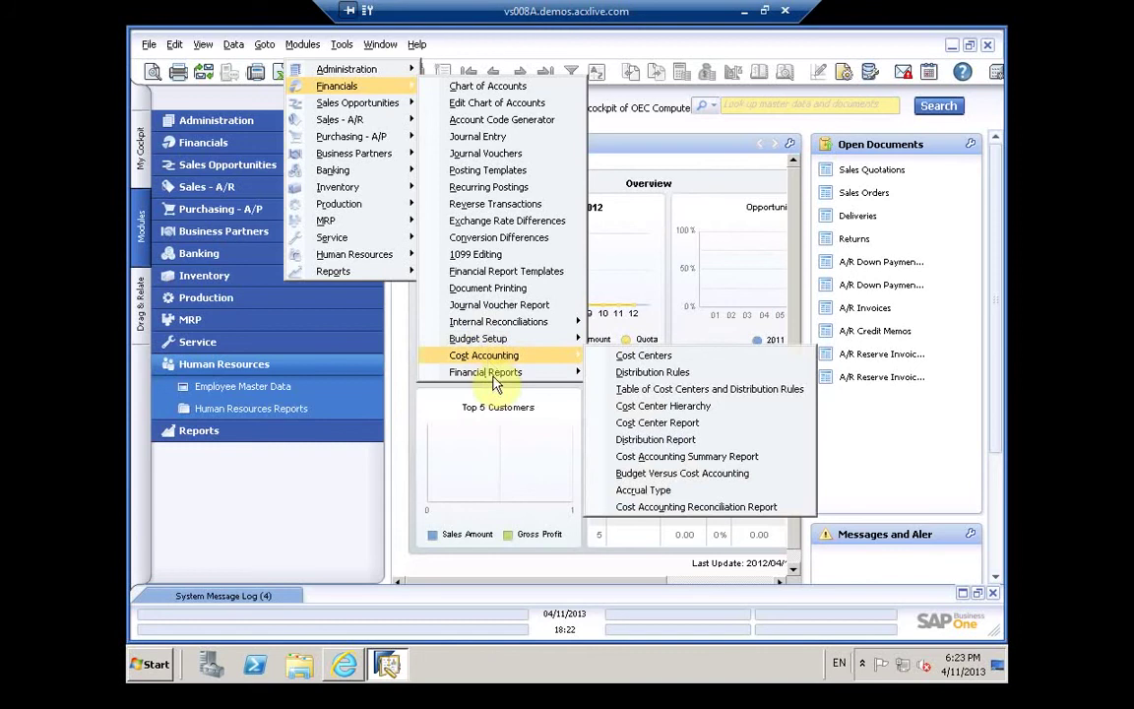
pyautogui.moveTo(495, 384)
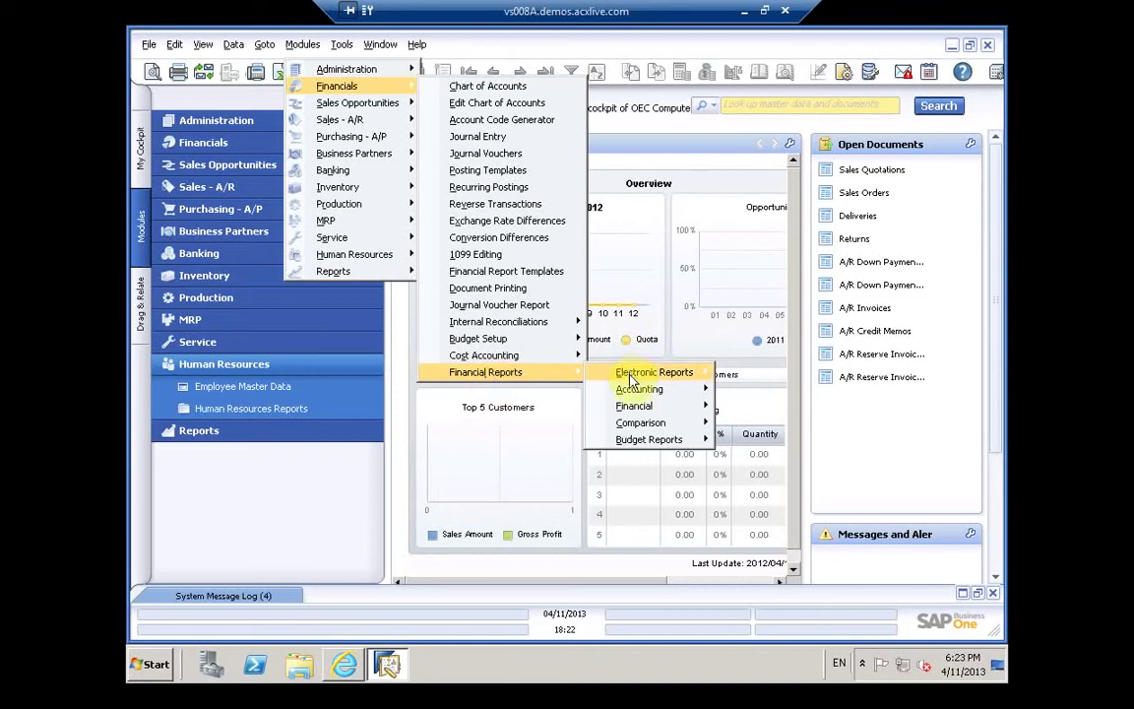
pyautogui.moveTo(633, 380)
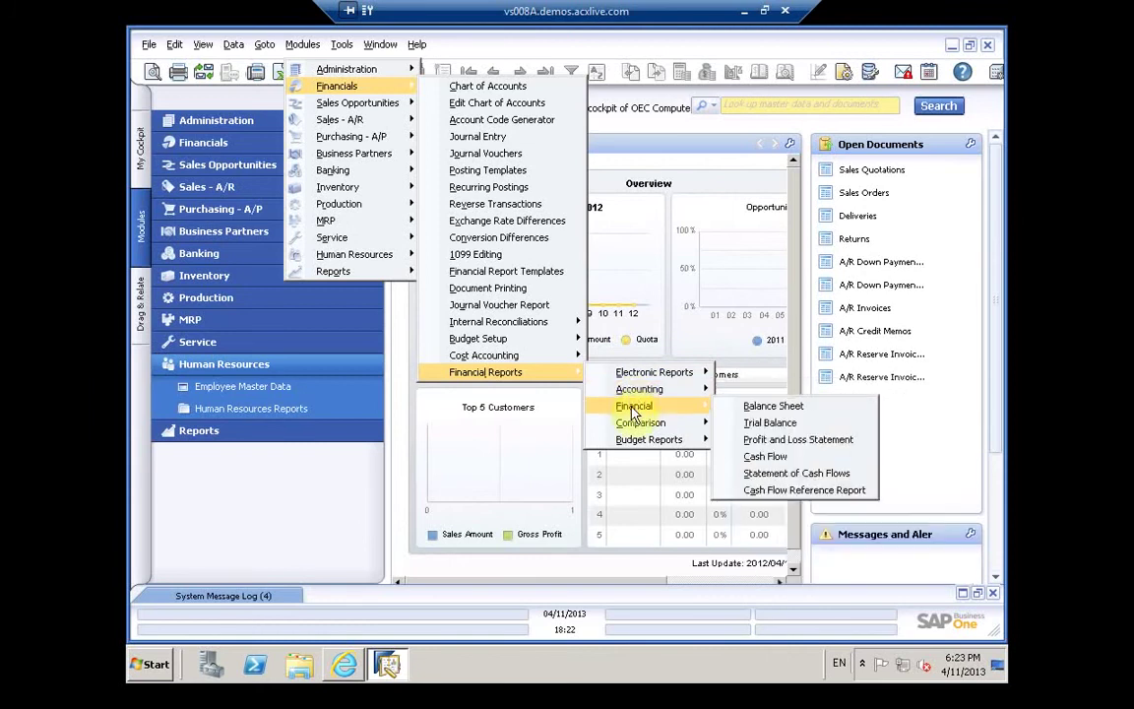
pyautogui.moveTo(633, 430)
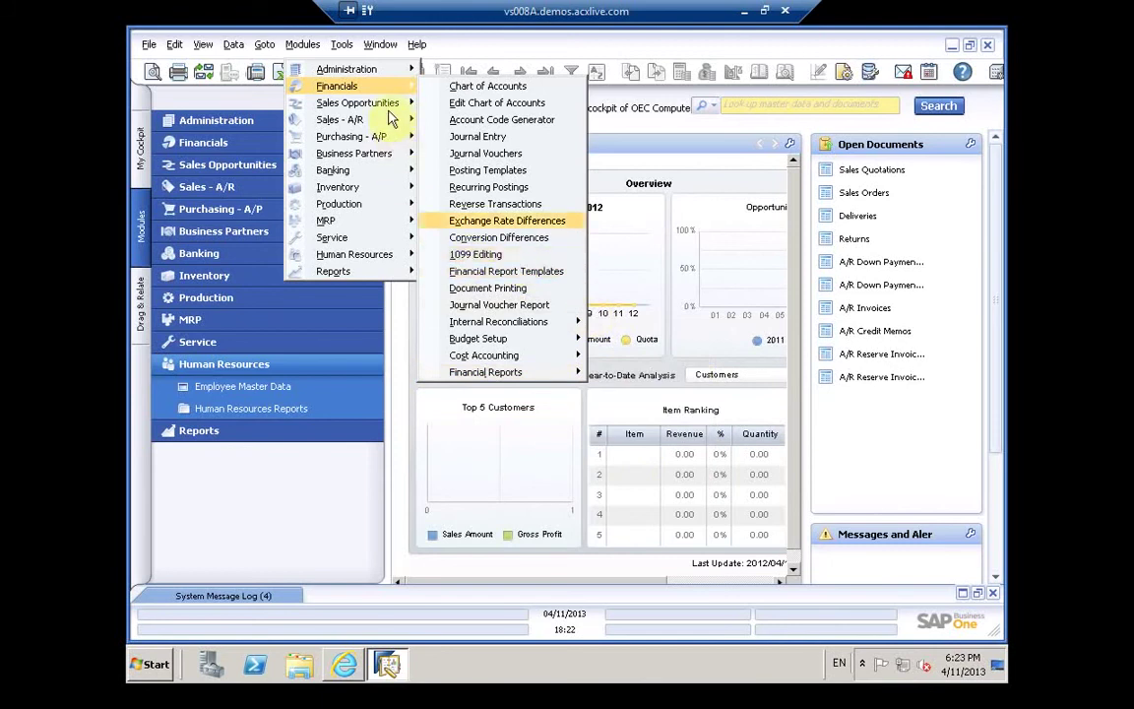
# Step: Browse Sales - A/R and Business Partners > Business Partner Reports > Aging, ending on Banking
pyautogui.moveTo(384, 104)
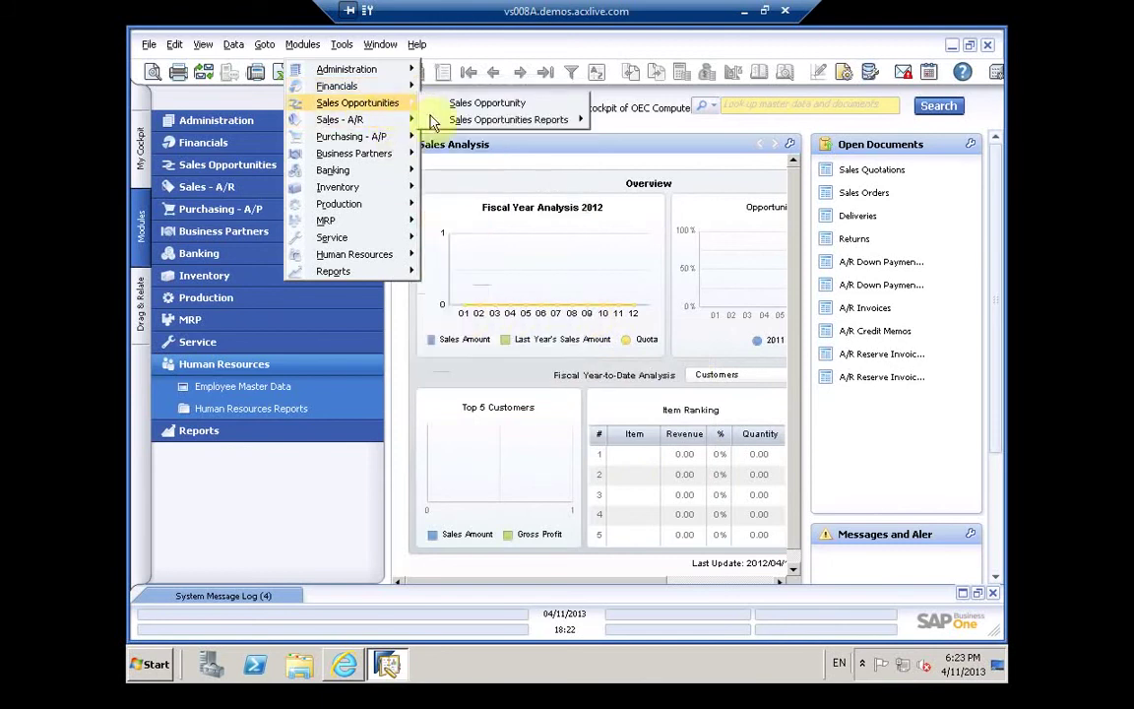
pyautogui.moveTo(436, 123)
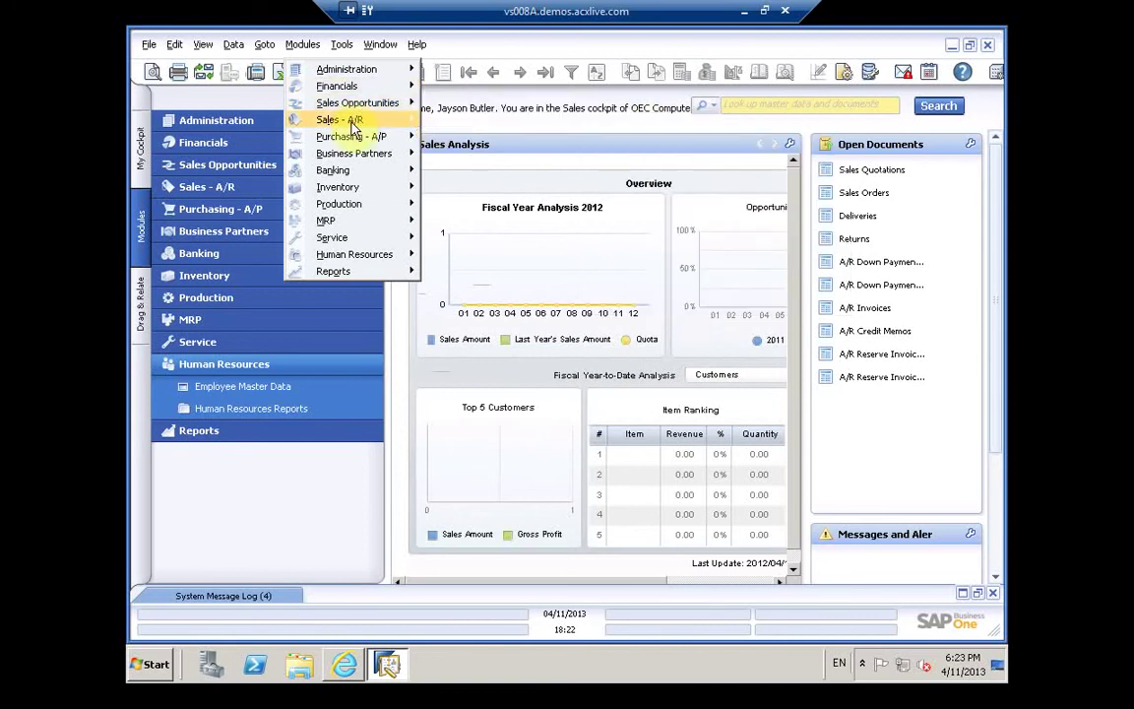
pyautogui.moveTo(353, 130)
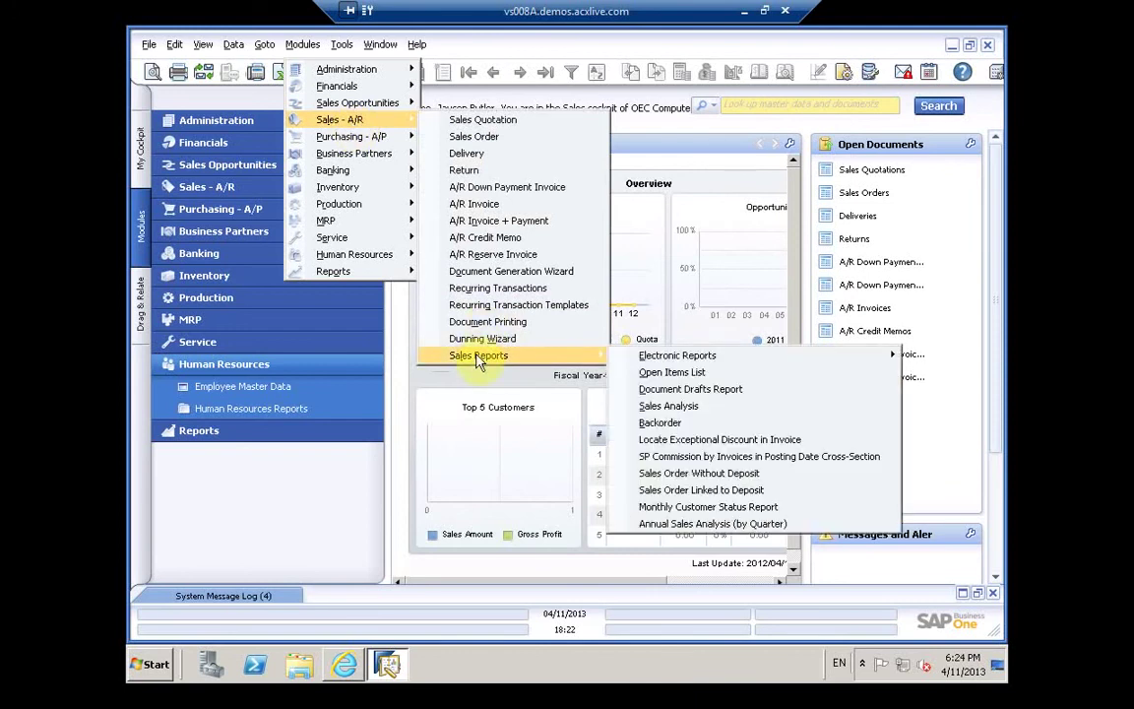
pyautogui.moveTo(388, 139)
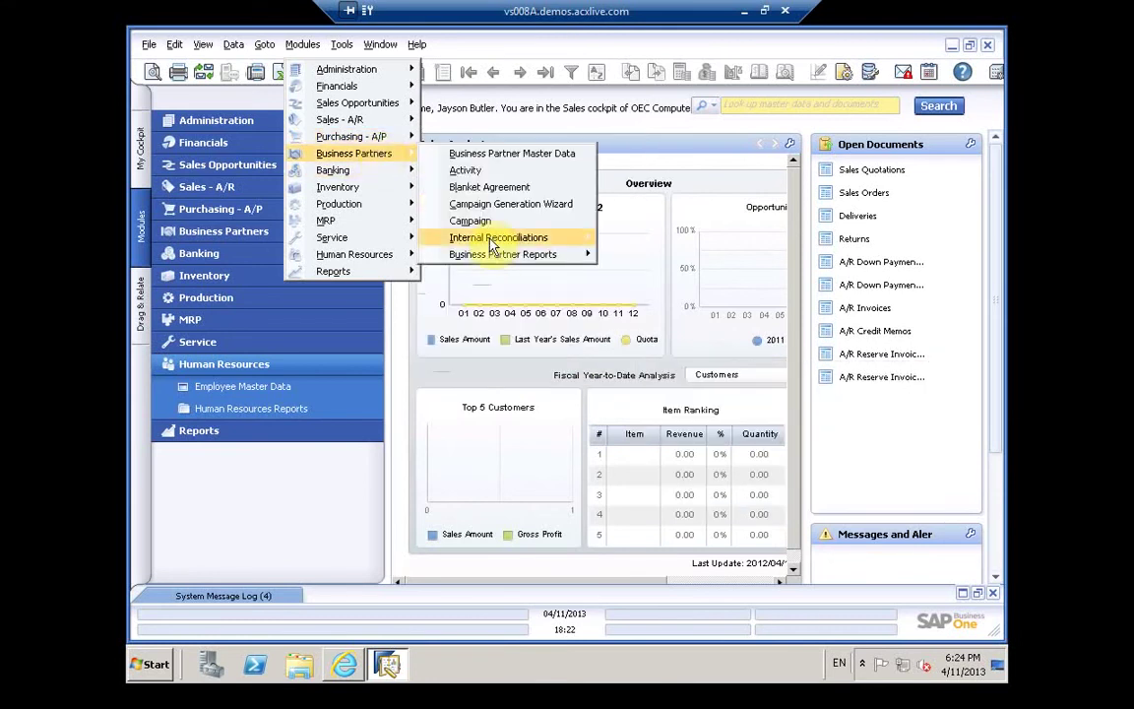
pyautogui.moveTo(492, 246)
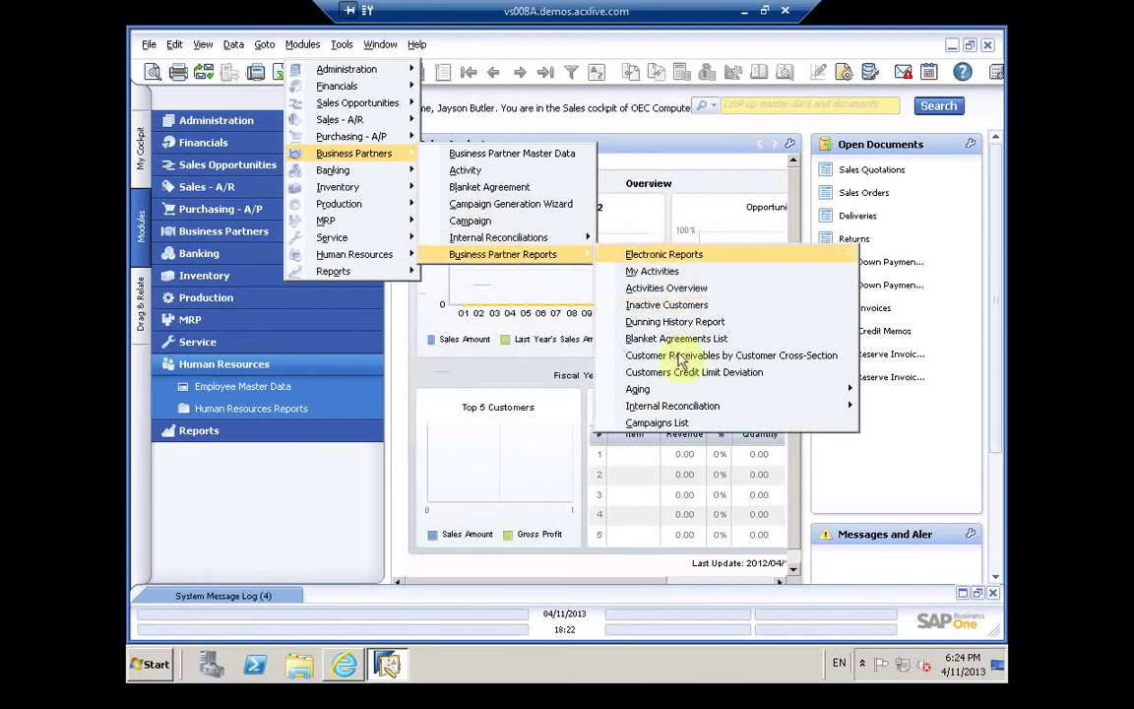
pyautogui.moveTo(673, 394)
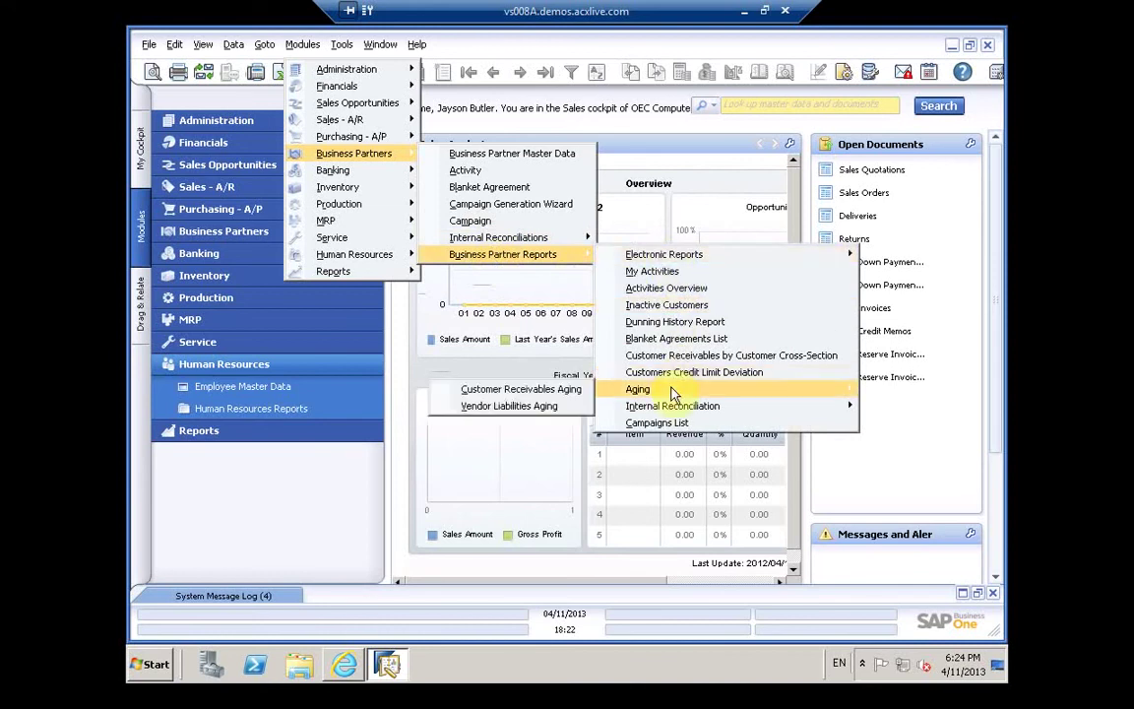
pyautogui.moveTo(663, 414)
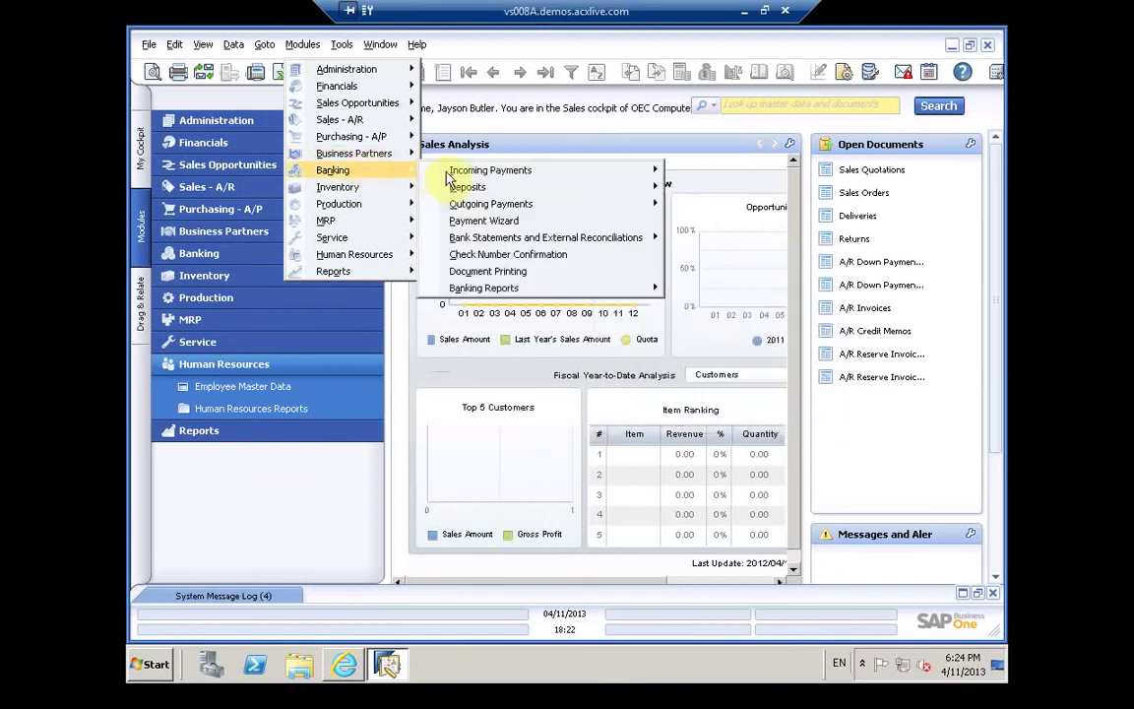
# Step: Browse Banking Reports and Inventory's Item Management, Price Lists and Pick and Pack, ending on Production
pyautogui.moveTo(448, 173)
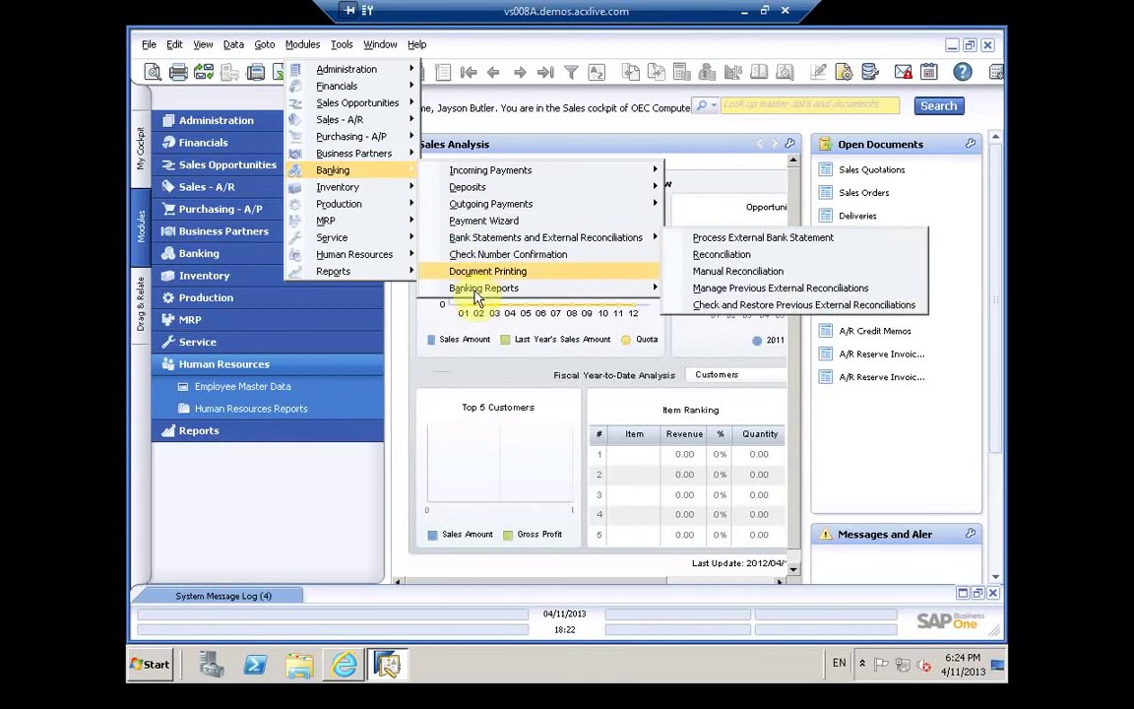
pyautogui.moveTo(479, 289)
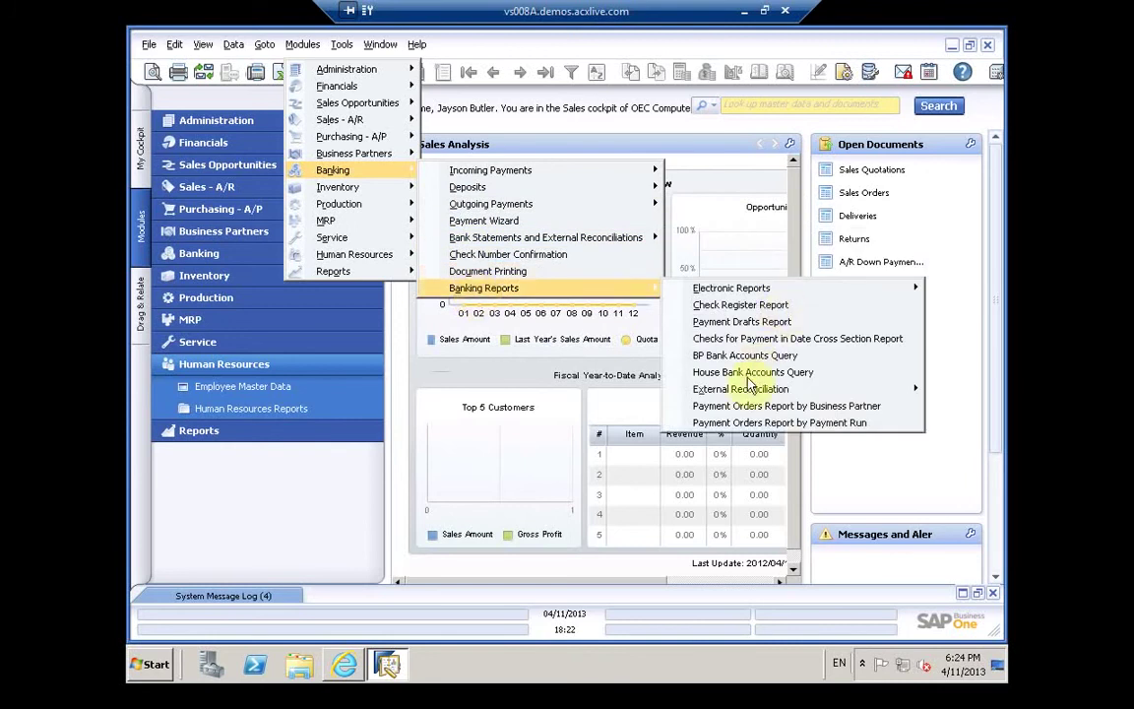
pyautogui.moveTo(745, 392)
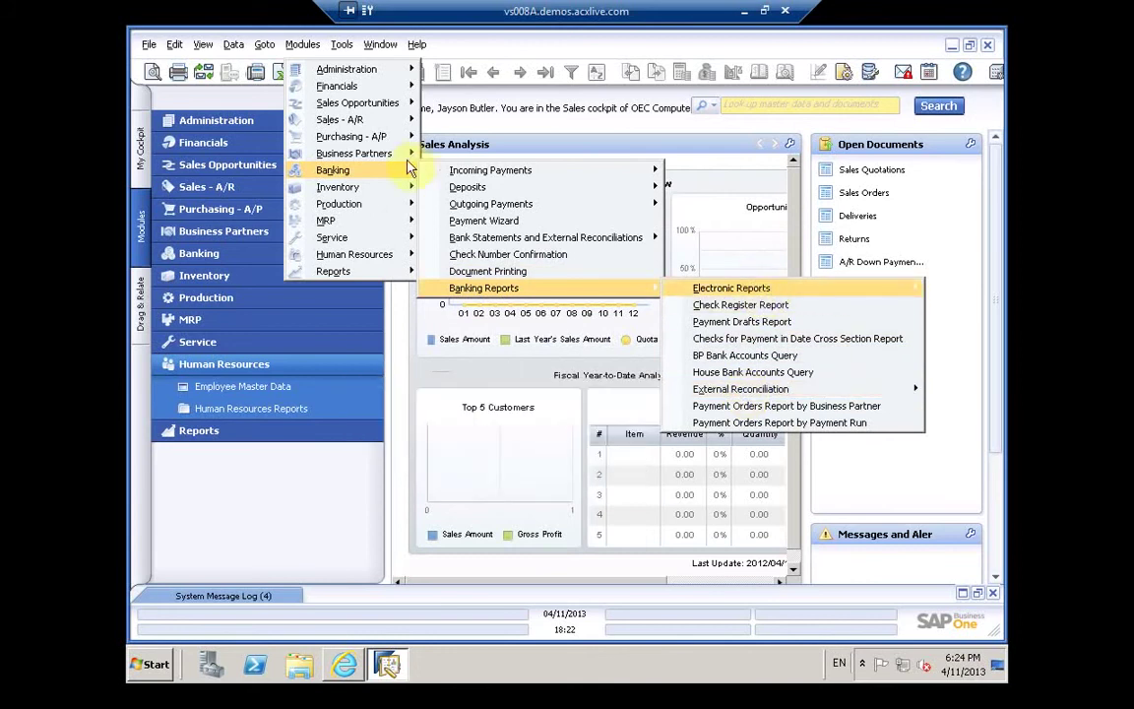
pyautogui.moveTo(391, 199)
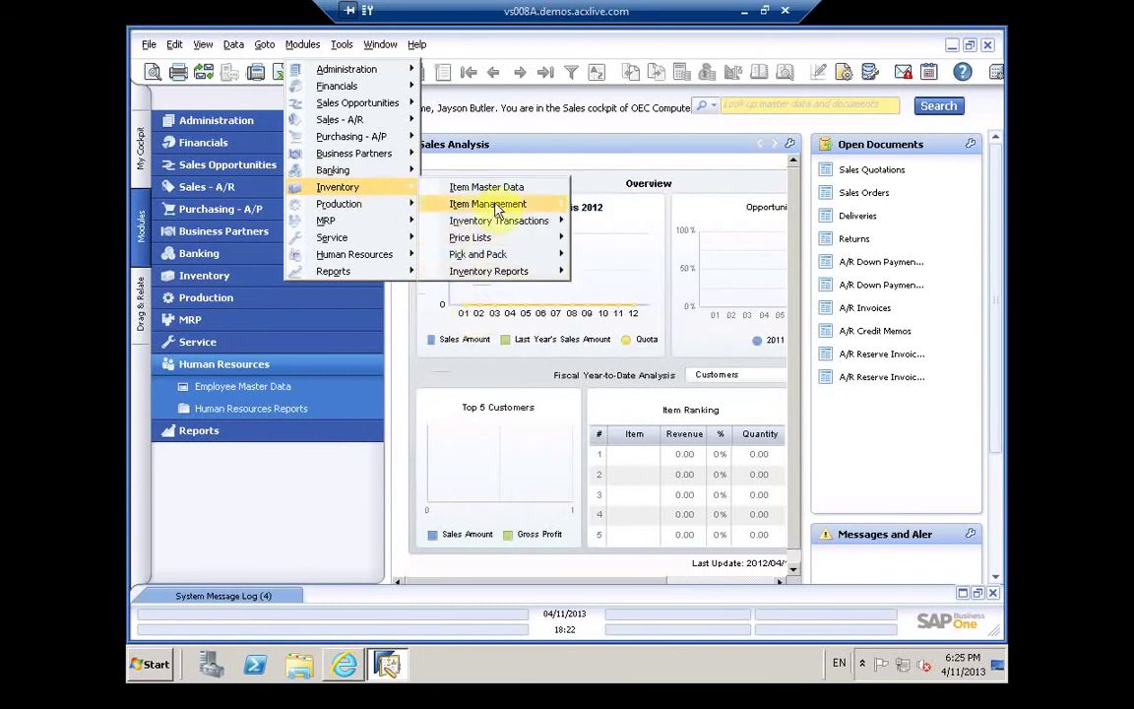
pyautogui.moveTo(496, 209)
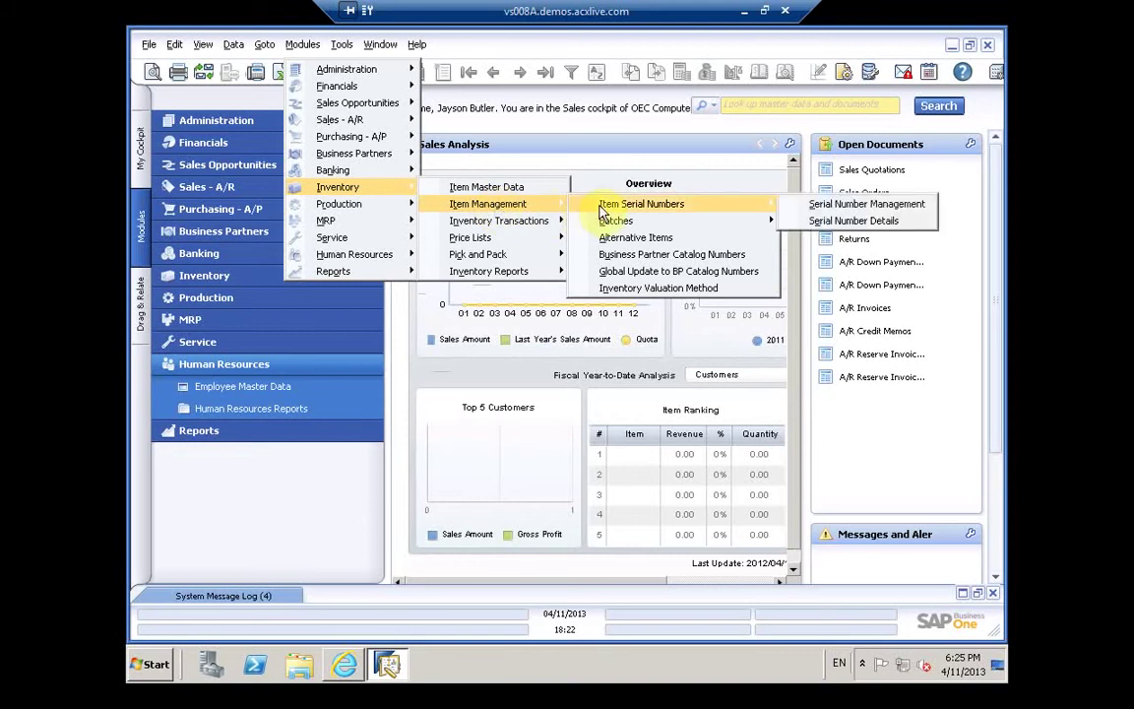
pyautogui.moveTo(614, 224)
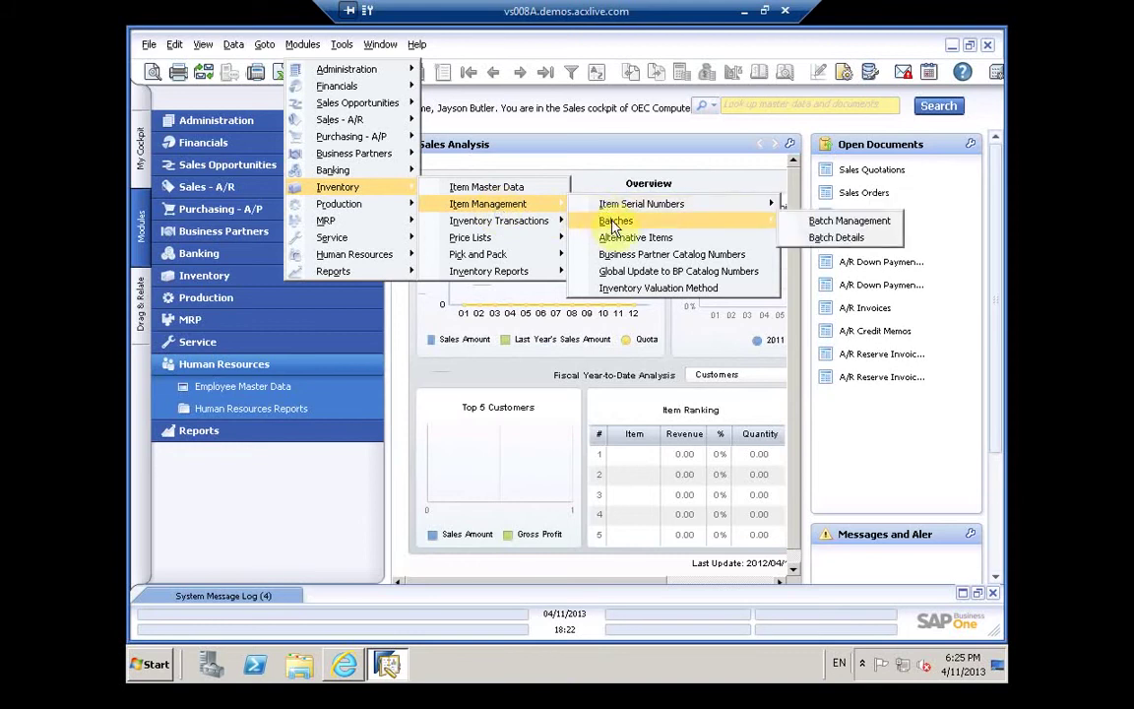
pyautogui.moveTo(520, 229)
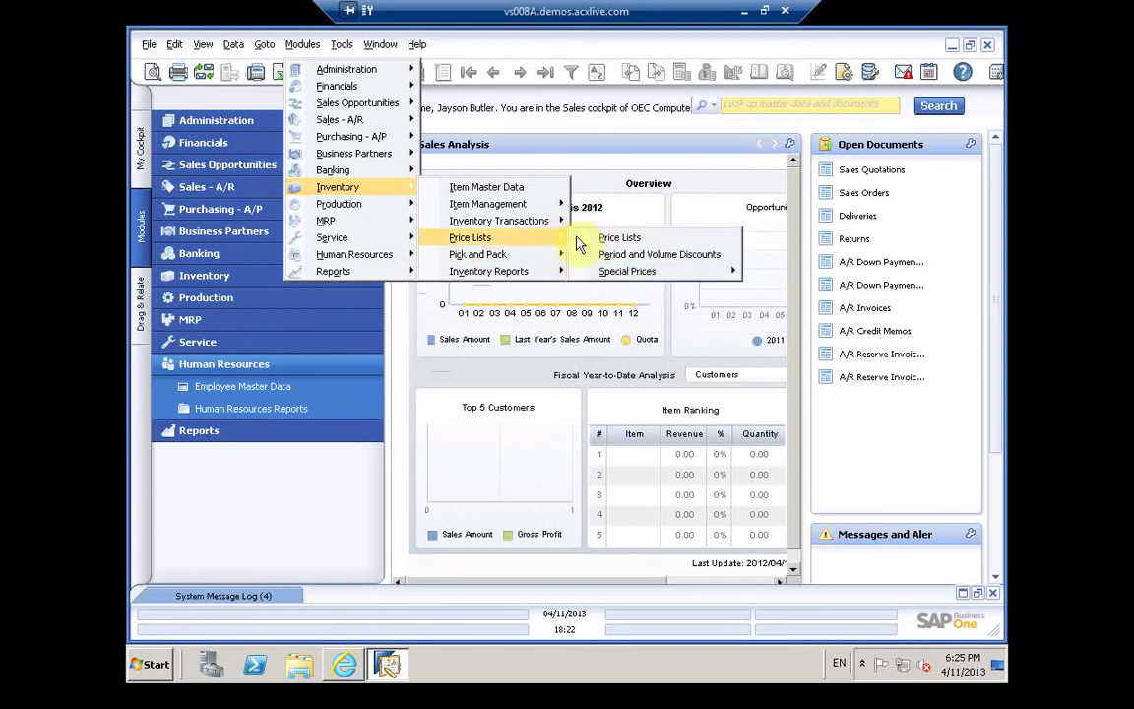
pyautogui.moveTo(611, 279)
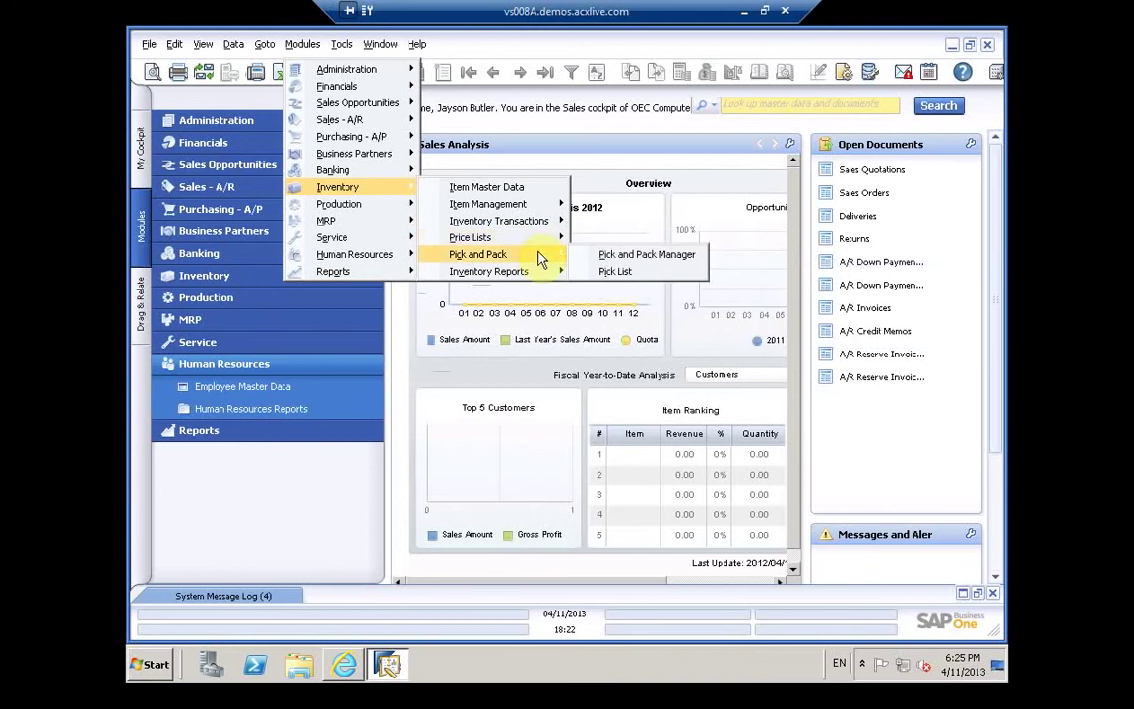
pyautogui.moveTo(539, 283)
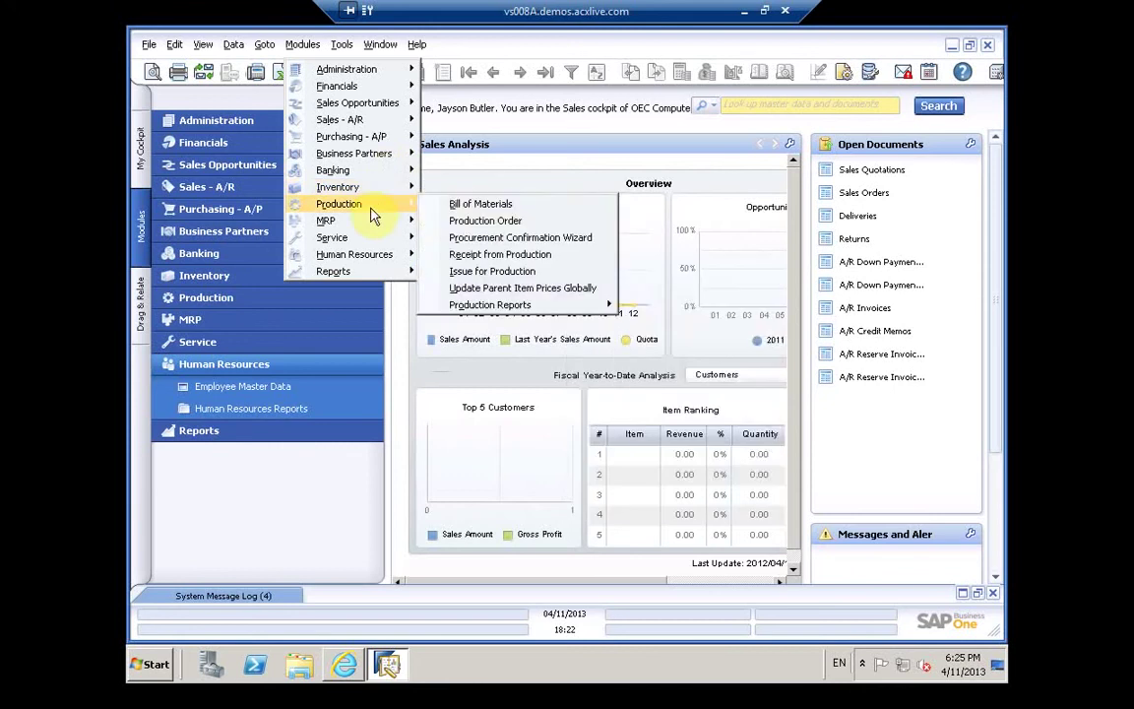
# Step: Open and close a blank Production Order, then browse MRP, Production and Reports toward Sales Opportunities
pyautogui.click(438, 221)
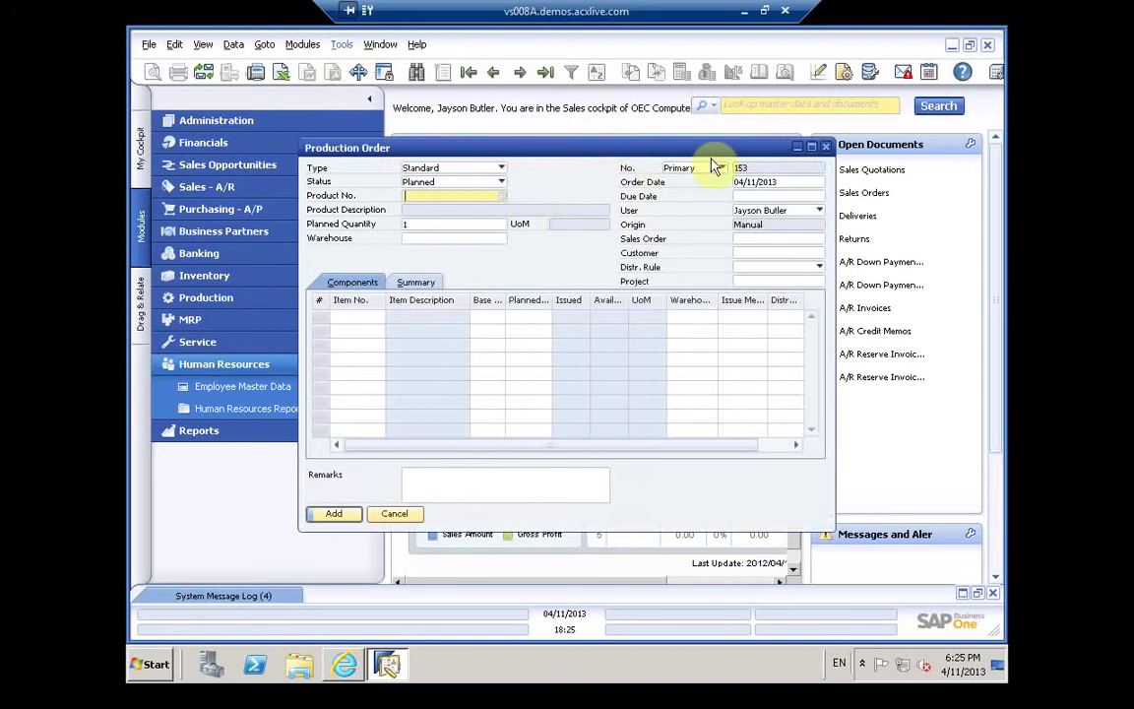
pyautogui.click(825, 147)
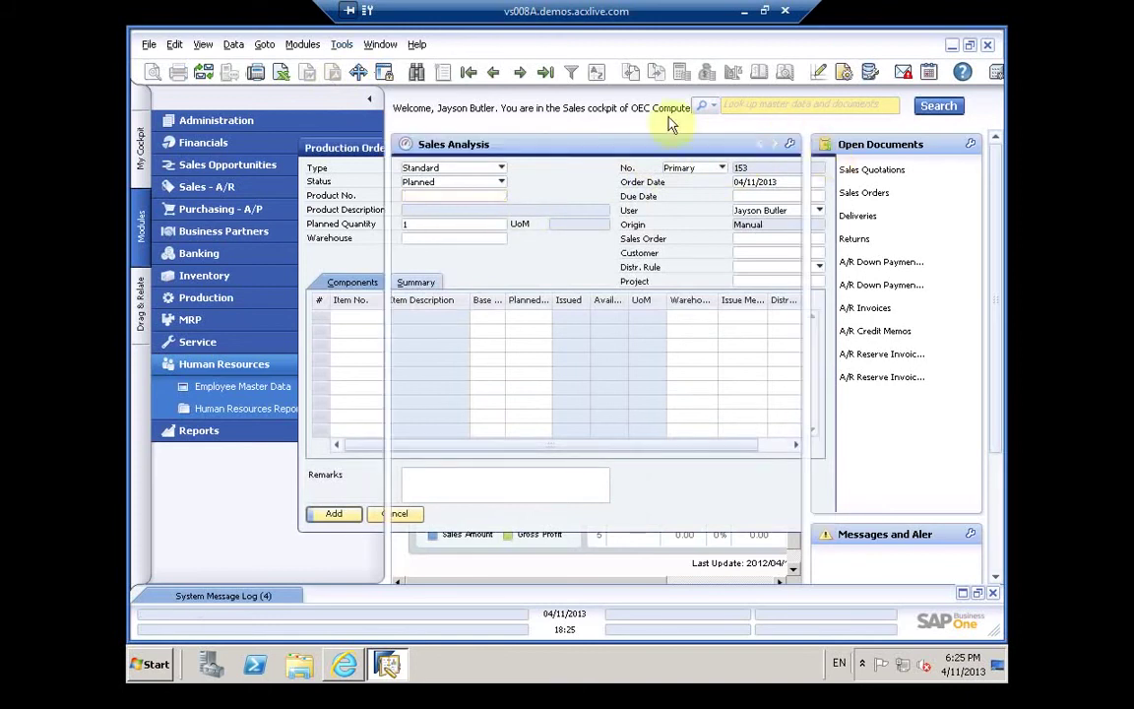
pyautogui.click(300, 45)
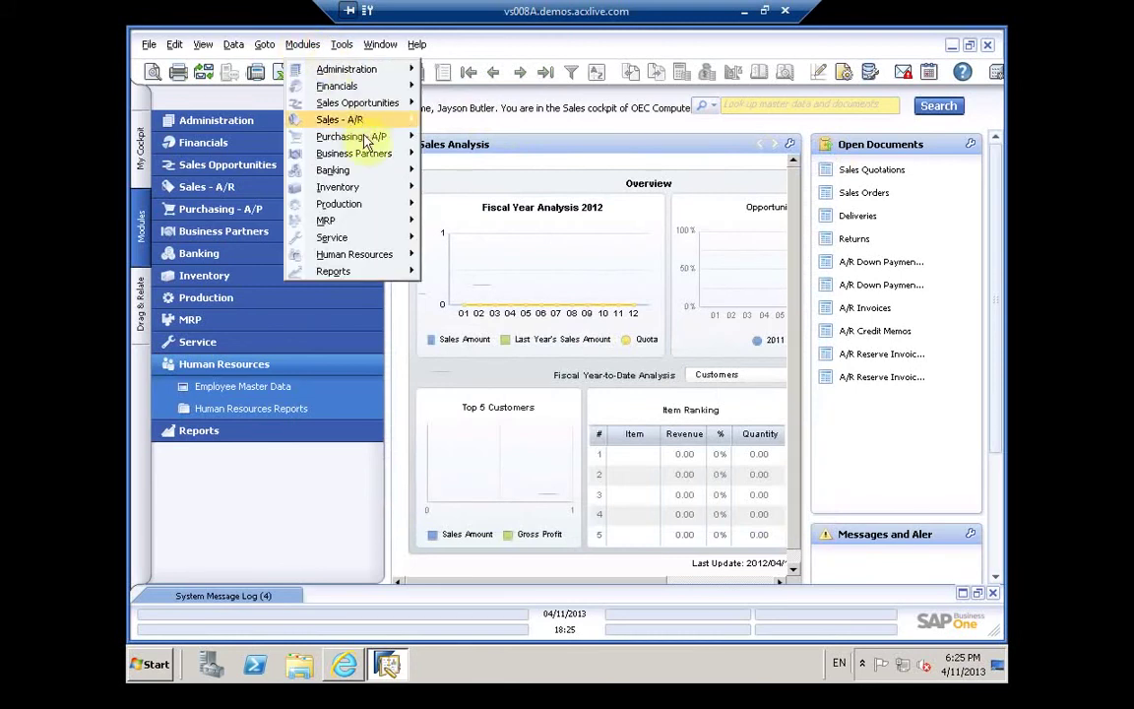
pyautogui.moveTo(362, 209)
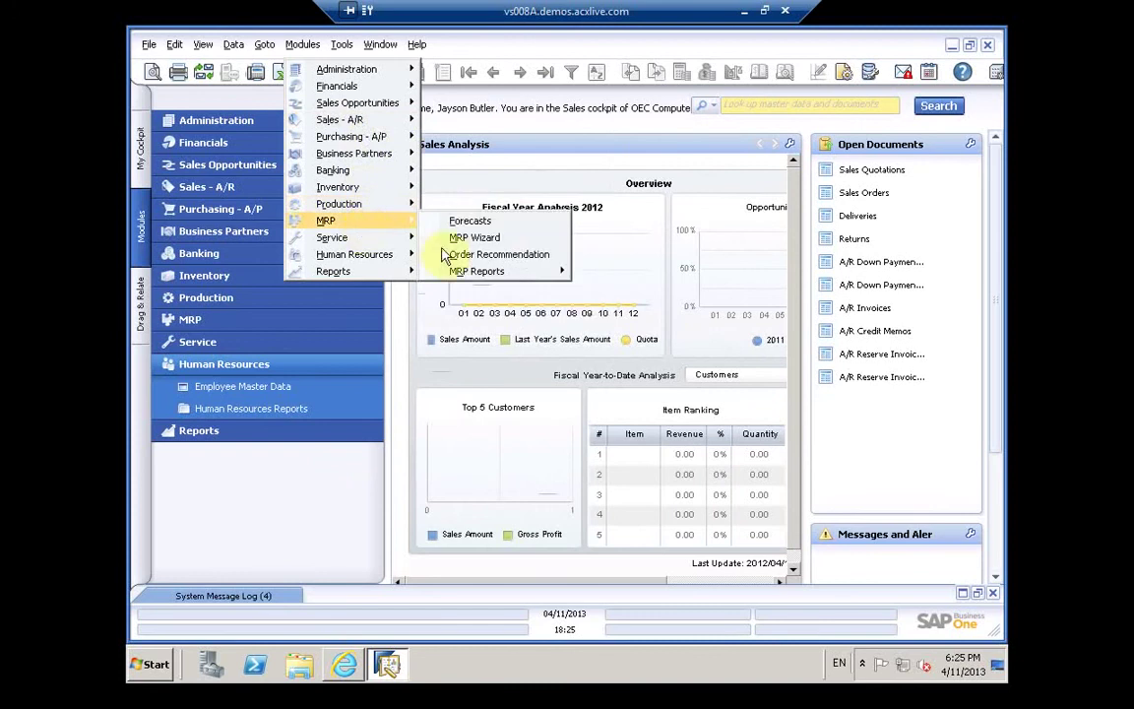
pyautogui.moveTo(459, 268)
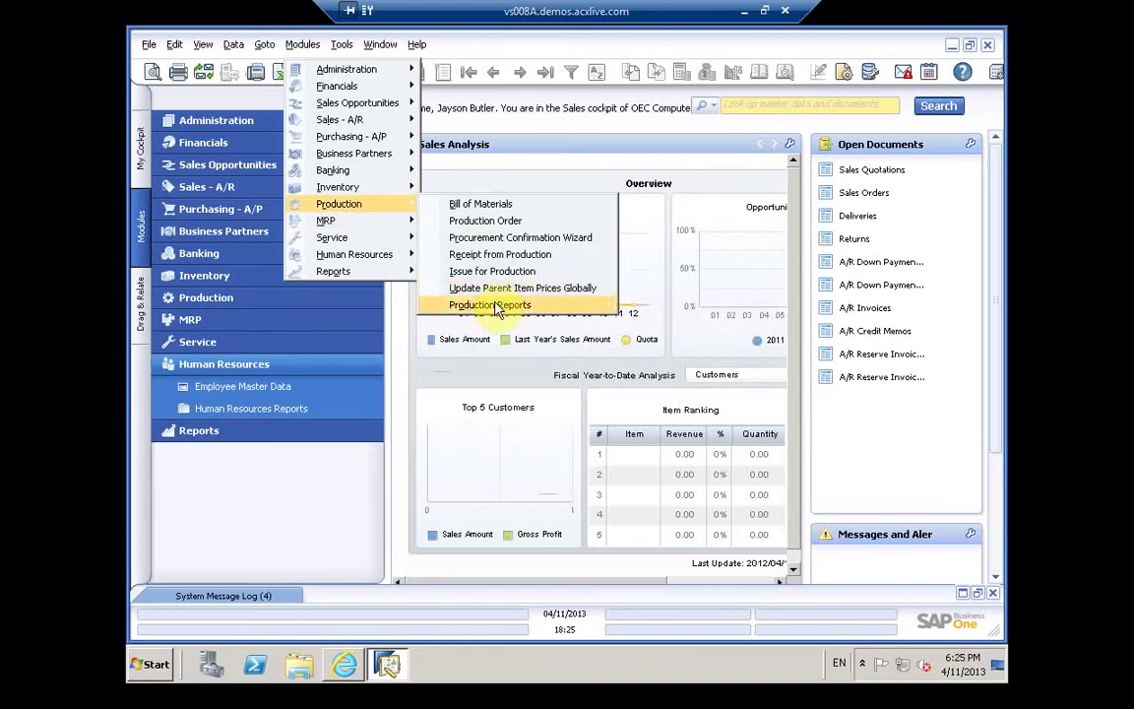
pyautogui.moveTo(497, 308)
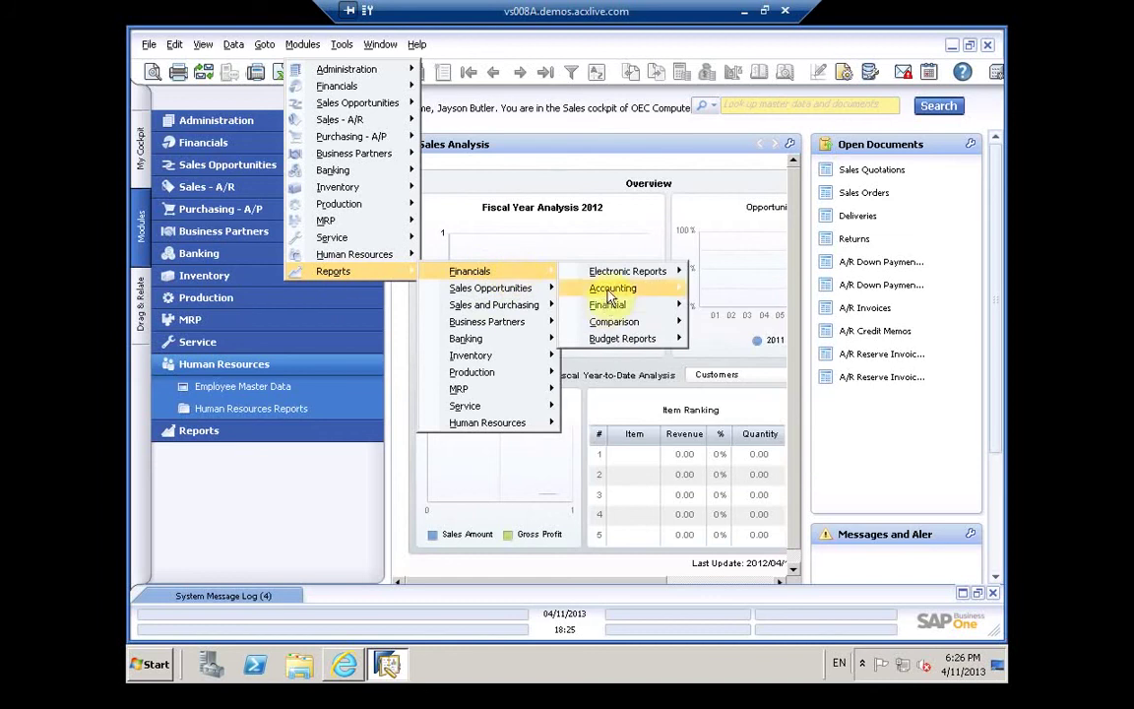
# Step: Browse the Financials, Business Partners, Banking and Inventory reports, then open Human Resources > Employee List
pyautogui.moveTo(717, 325)
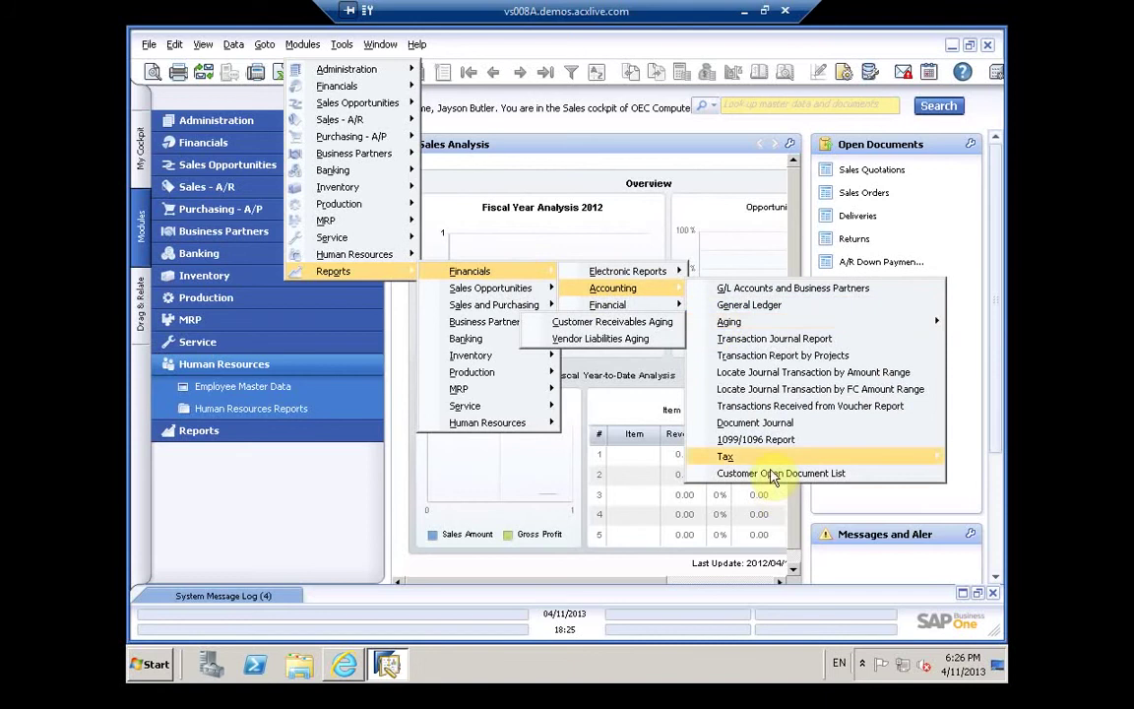
pyautogui.moveTo(765, 462)
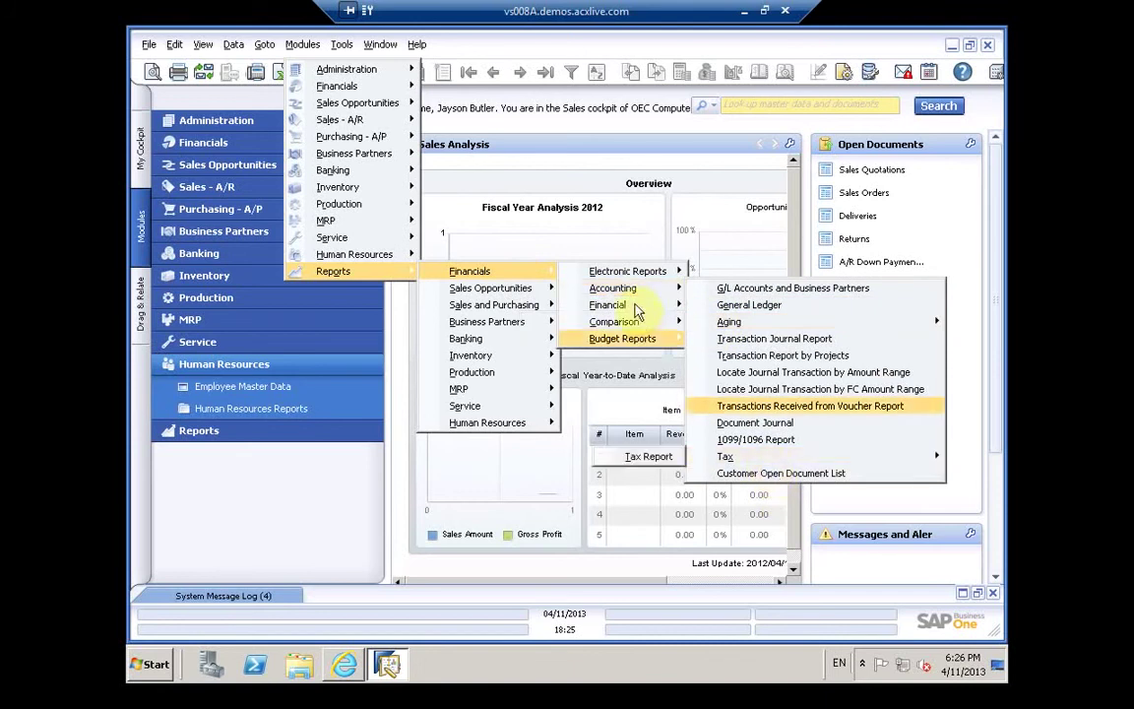
pyautogui.moveTo(635, 310)
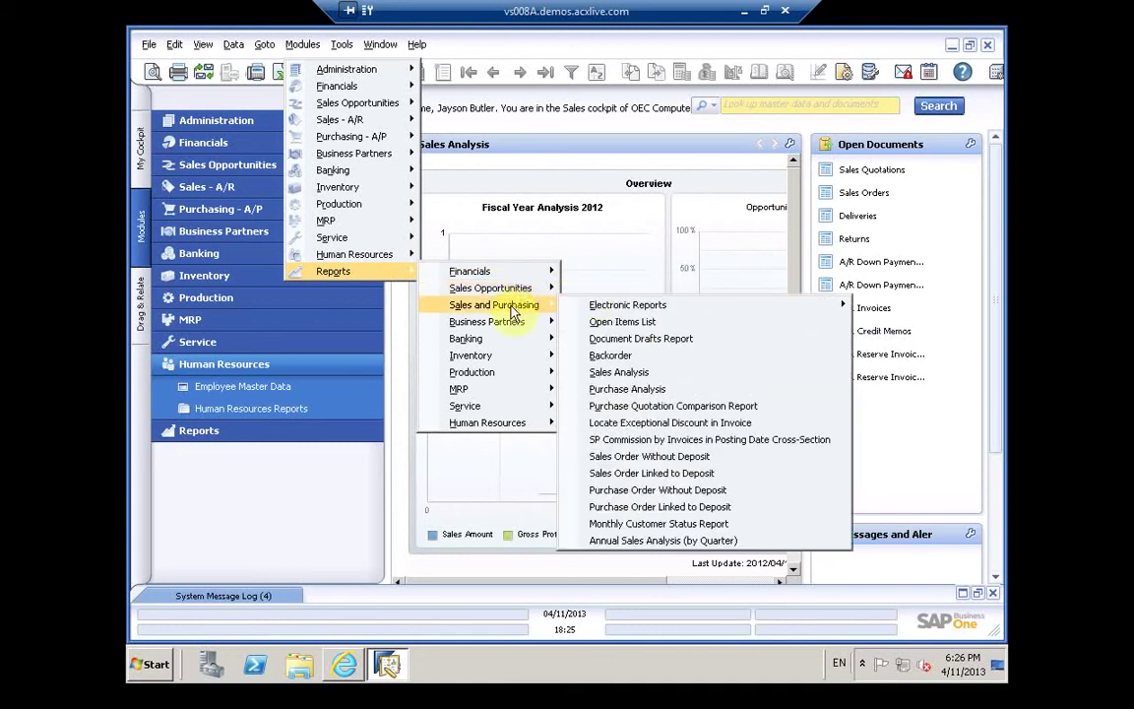
pyautogui.moveTo(506, 332)
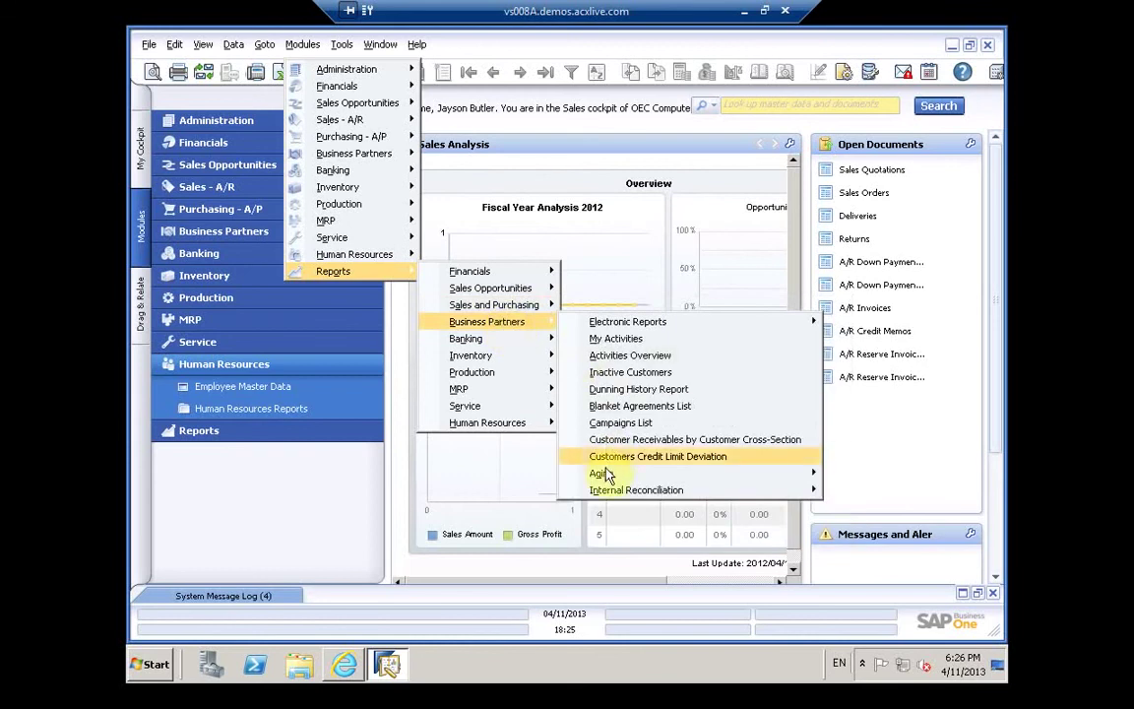
pyautogui.moveTo(602, 473)
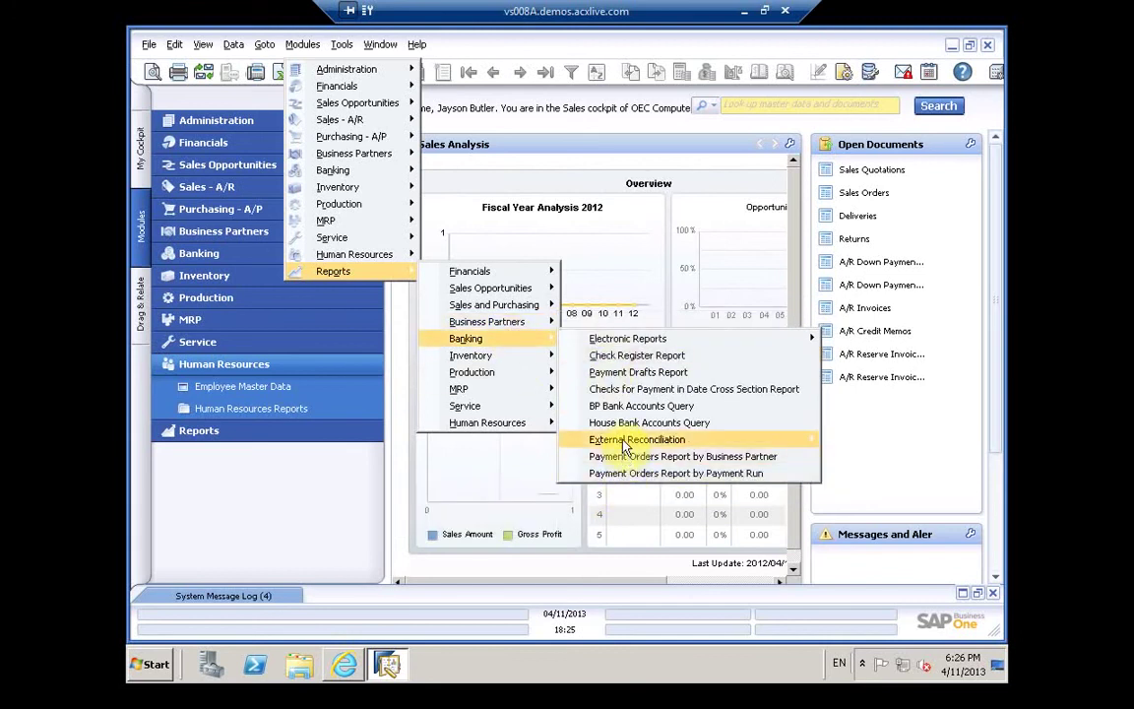
pyautogui.moveTo(625, 448)
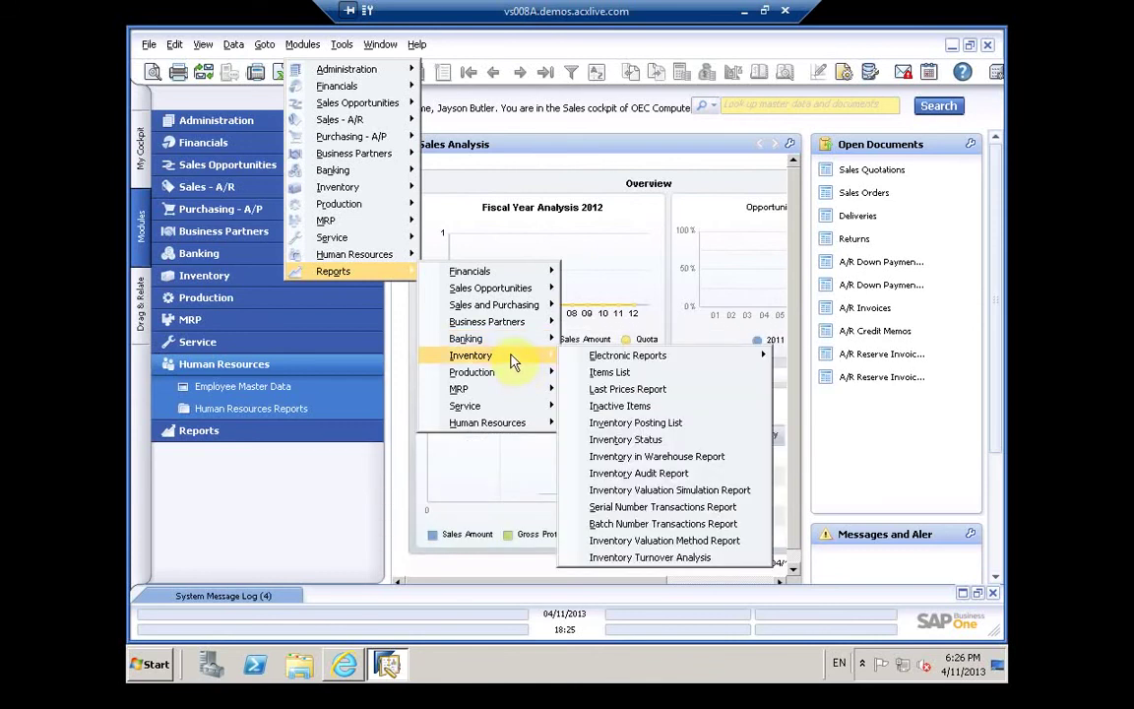
pyautogui.moveTo(505, 382)
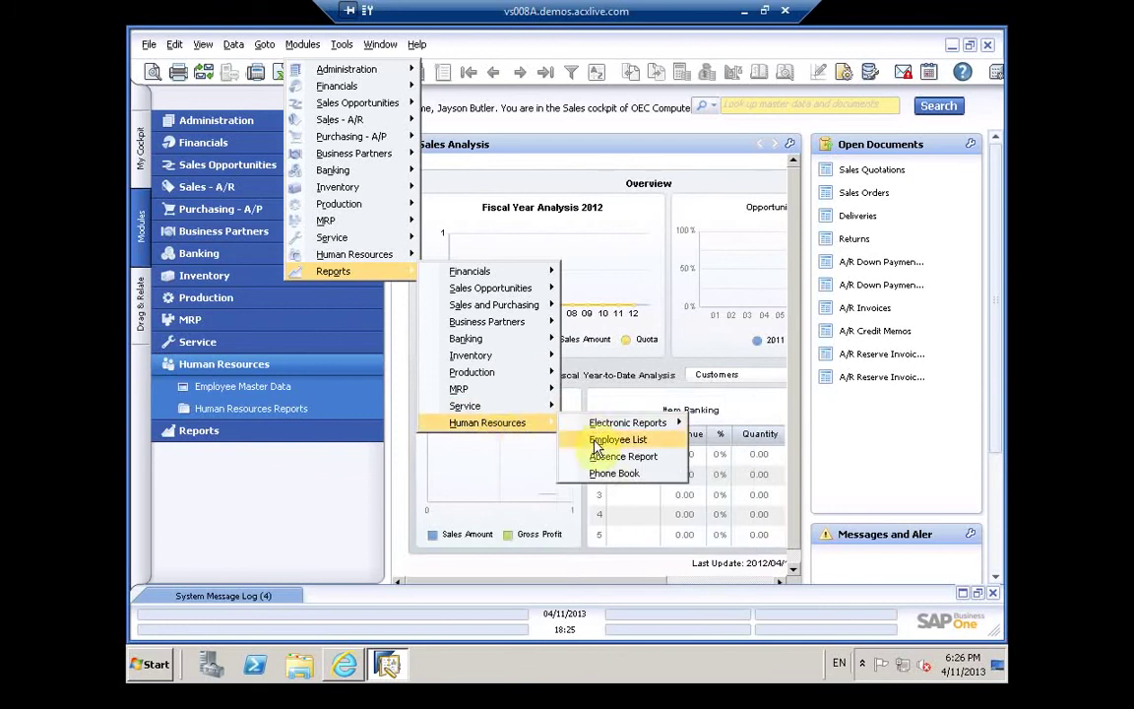
pyautogui.click(596, 443)
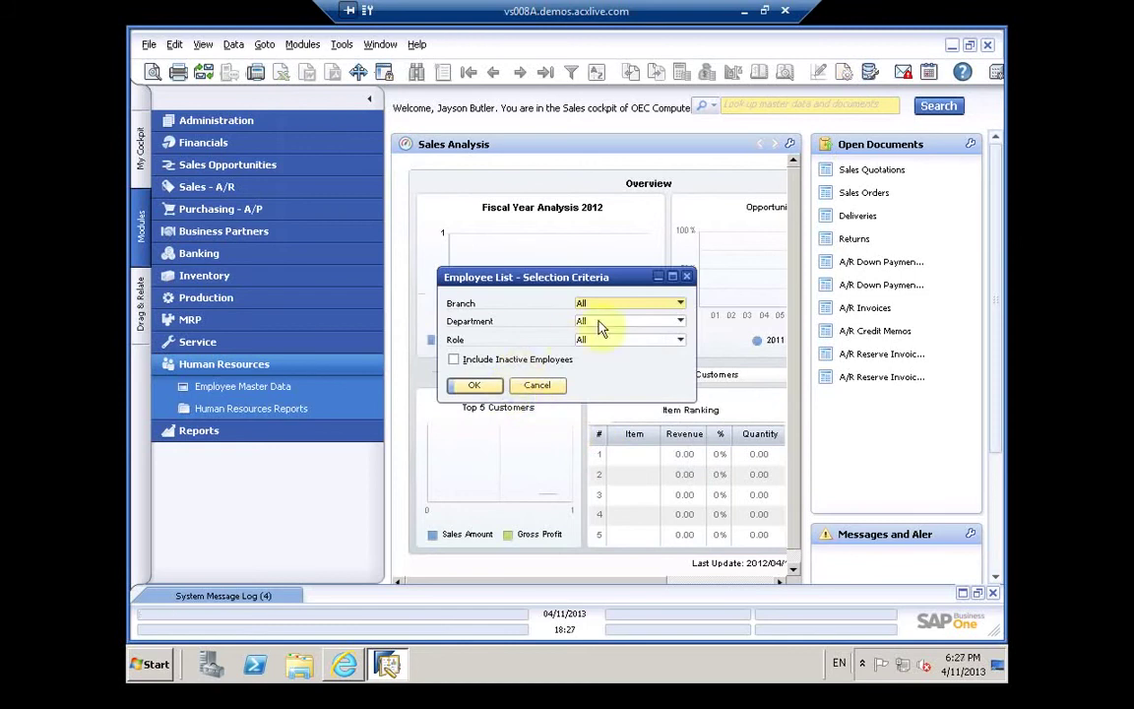
# Step: Run the Employee List for the Accounting department and Purchasing role, including inactive employees
pyautogui.click(613, 303)
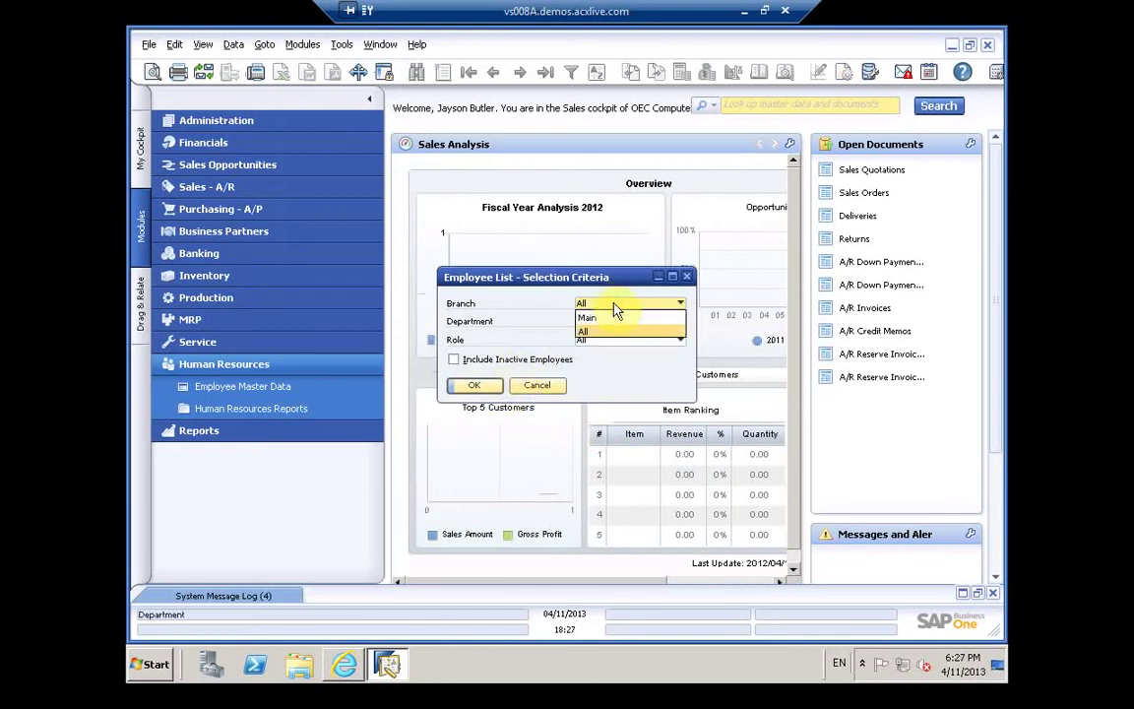
pyautogui.click(613, 308)
pyautogui.click(613, 321)
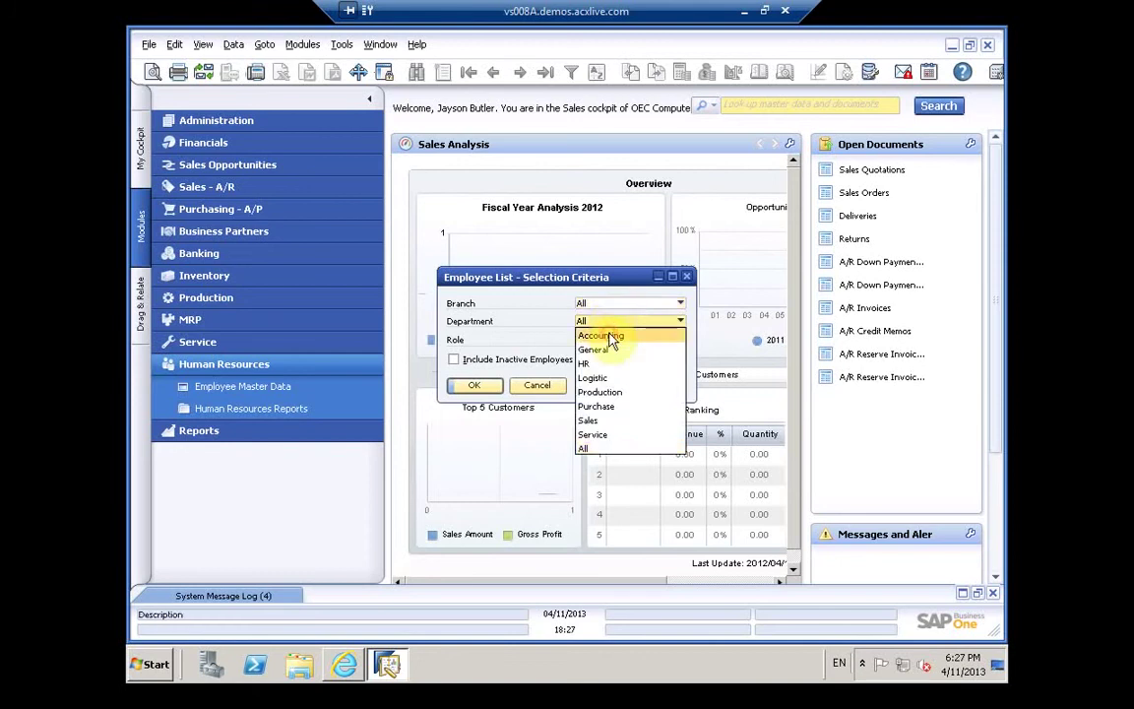
pyautogui.click(610, 337)
pyautogui.click(608, 339)
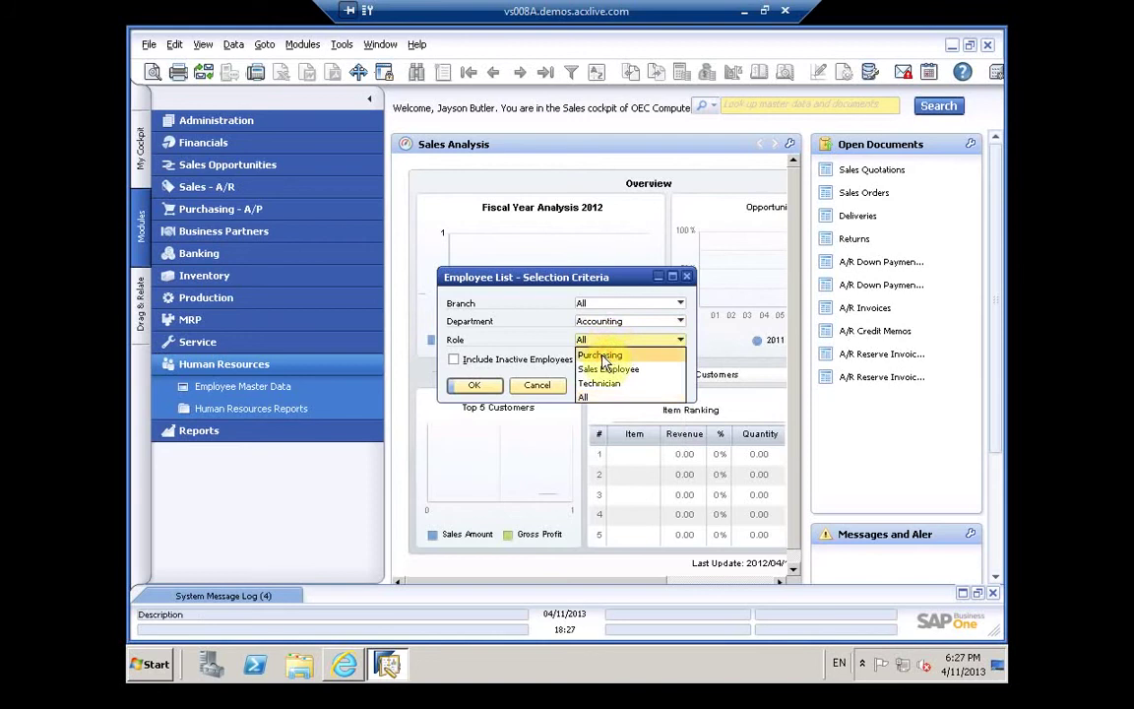
pyautogui.click(602, 356)
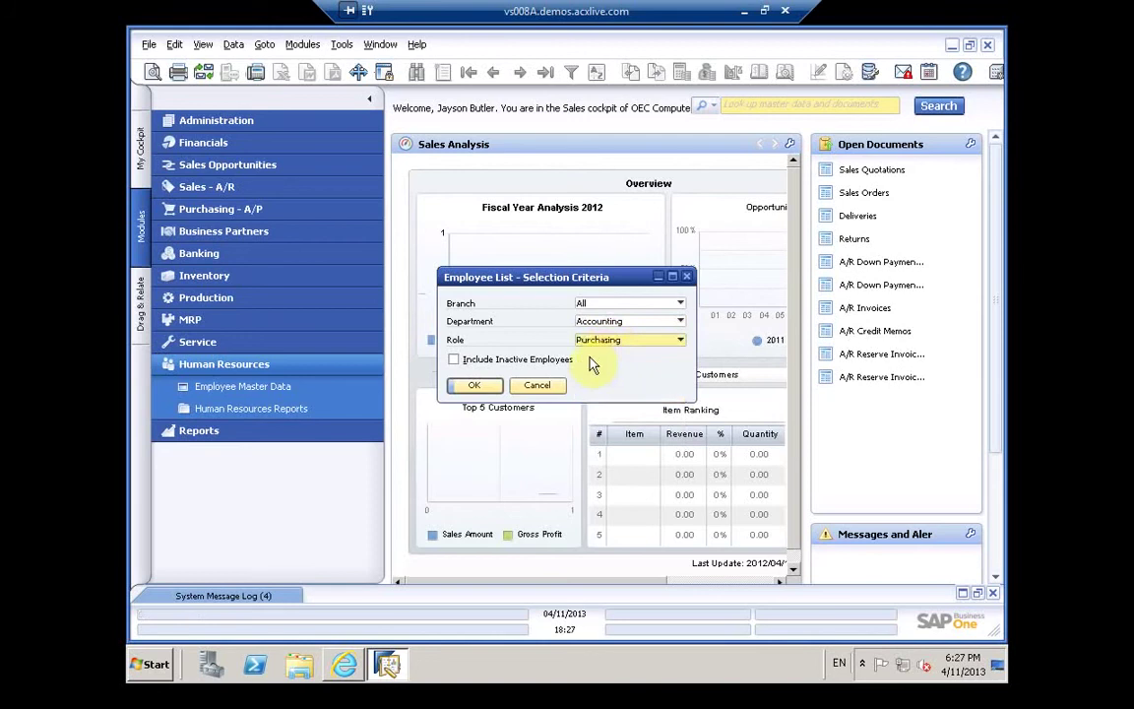
pyautogui.click(466, 360)
pyautogui.click(471, 386)
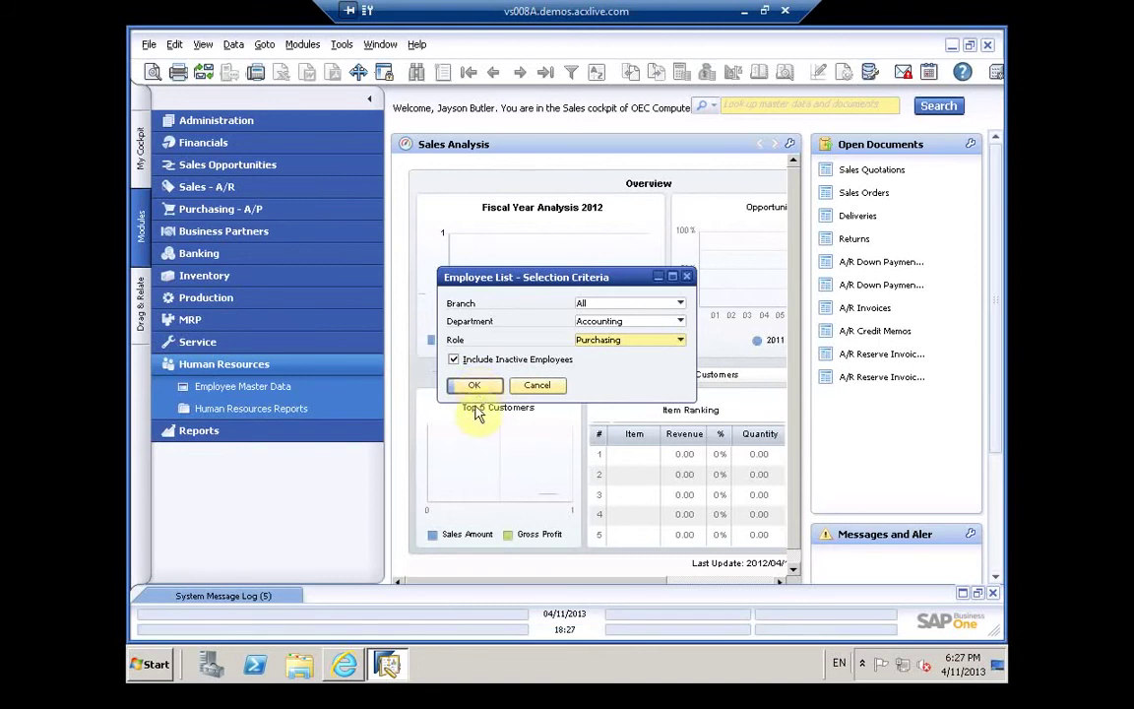
pyautogui.click(476, 386)
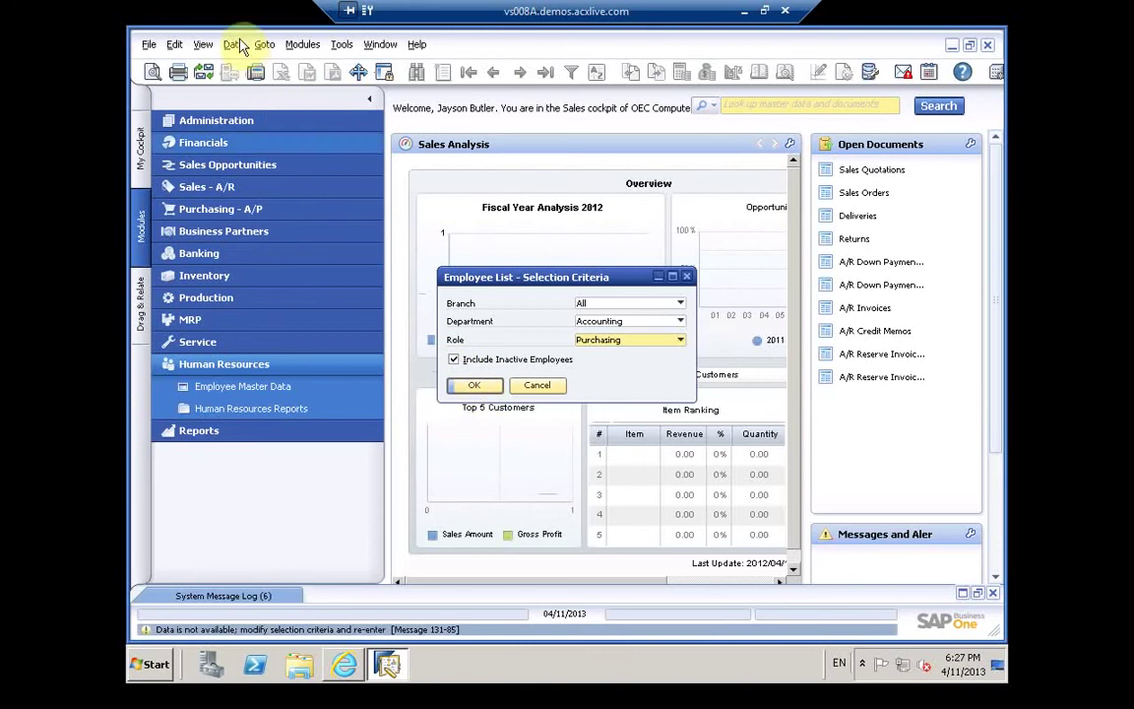
pyautogui.click(149, 46)
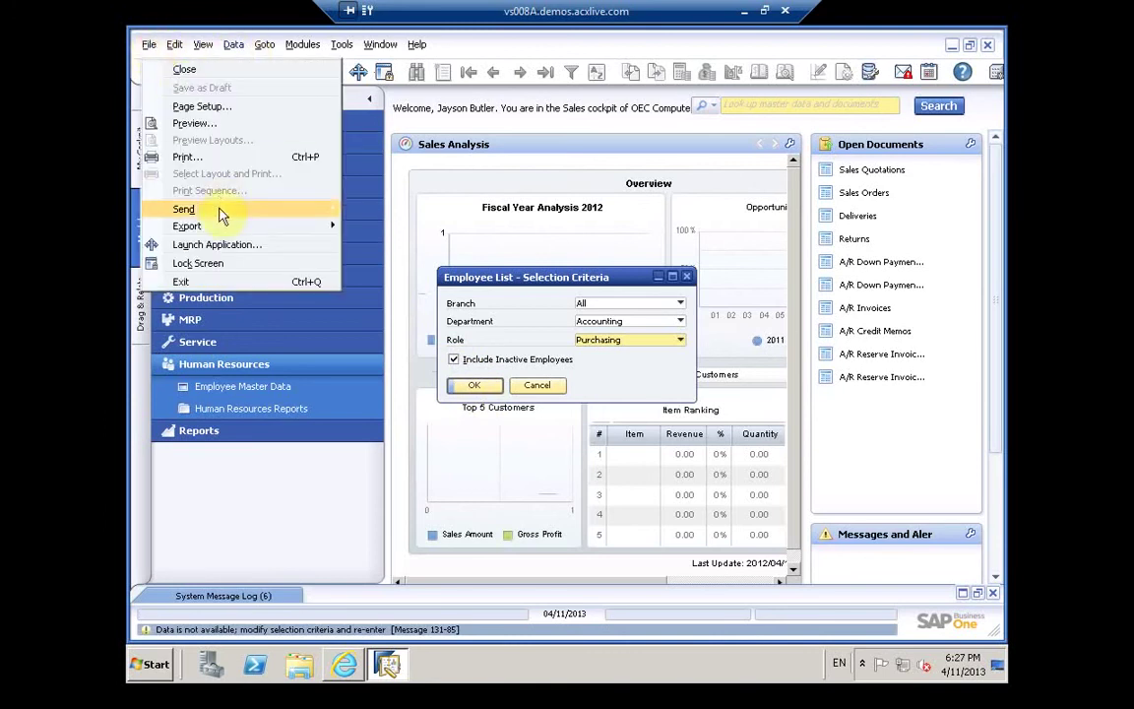
pyautogui.moveTo(221, 216)
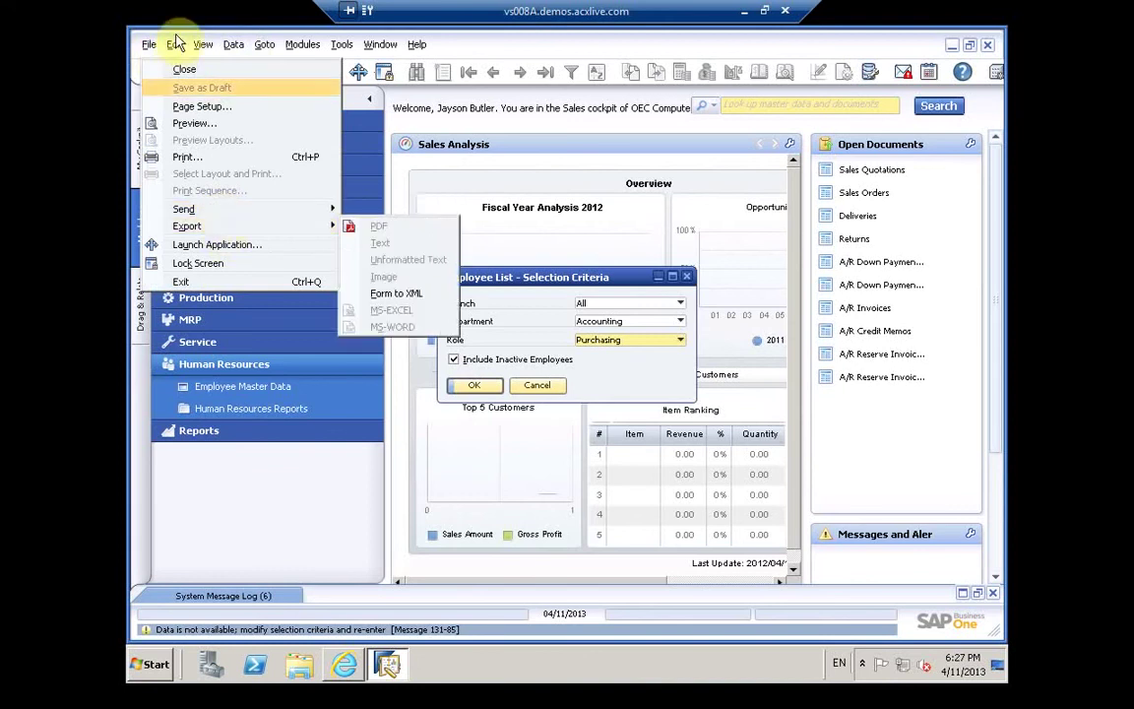
pyautogui.moveTo(175, 47)
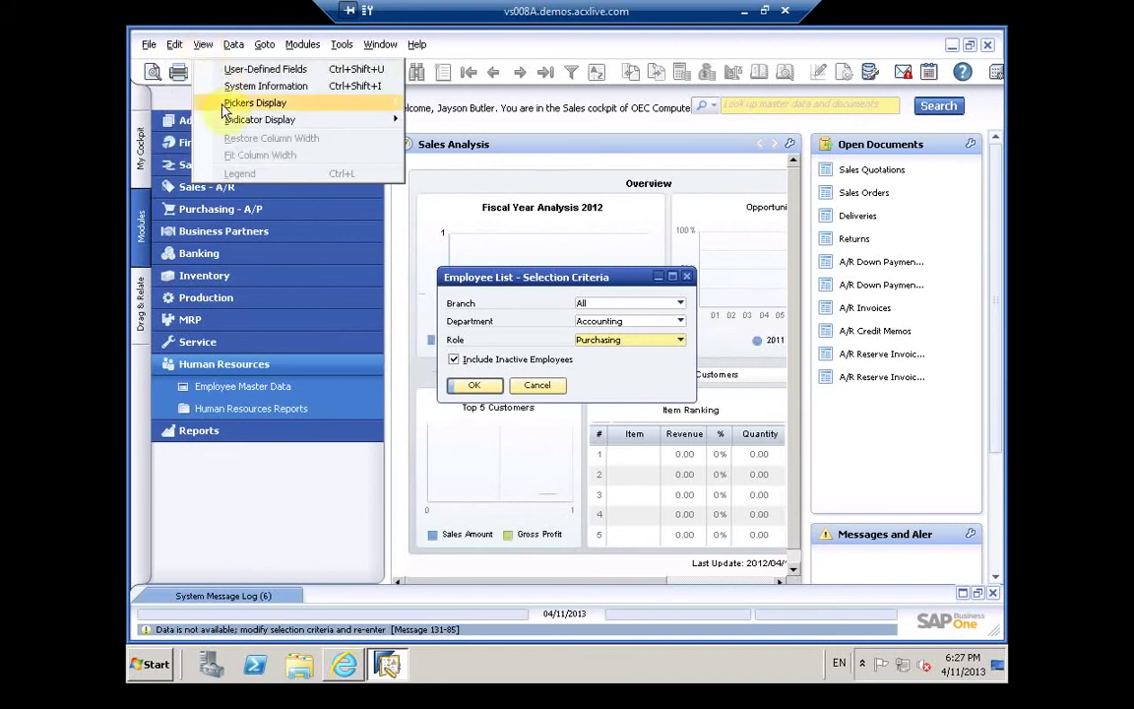
pyautogui.moveTo(226, 104)
pyautogui.moveTo(235, 127)
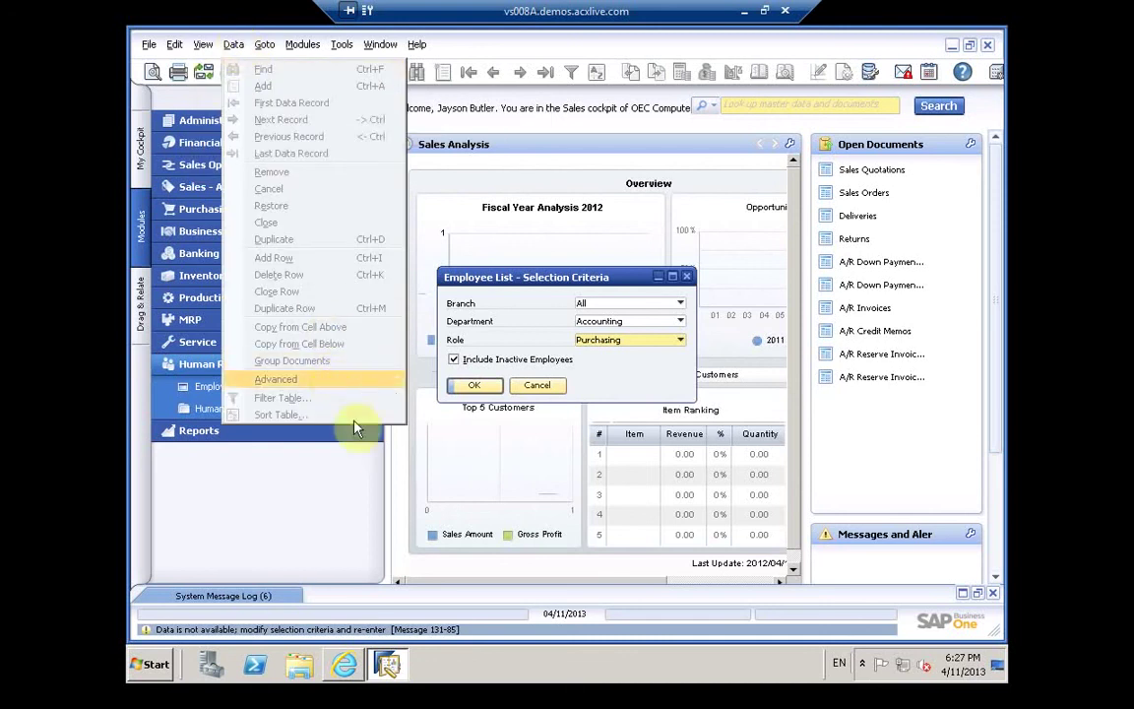
pyautogui.click(362, 385)
pyautogui.click(469, 389)
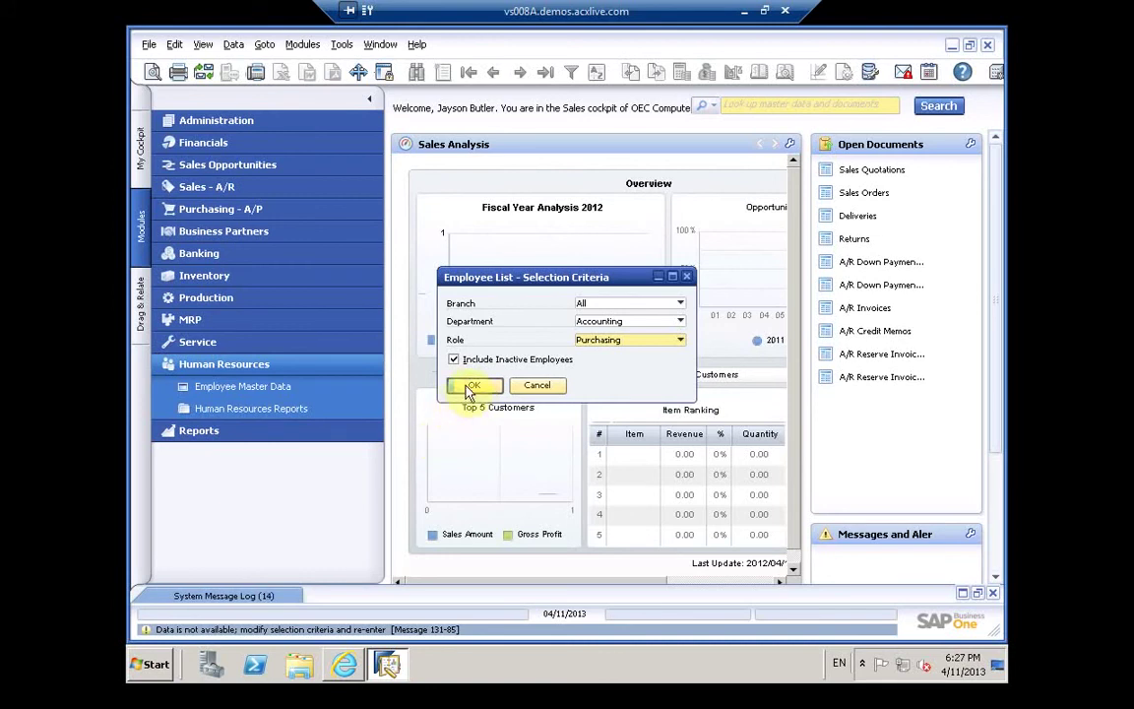
# Step: Open the system message log and run the Employee List with Department and Role set to All
pyautogui.click(246, 596)
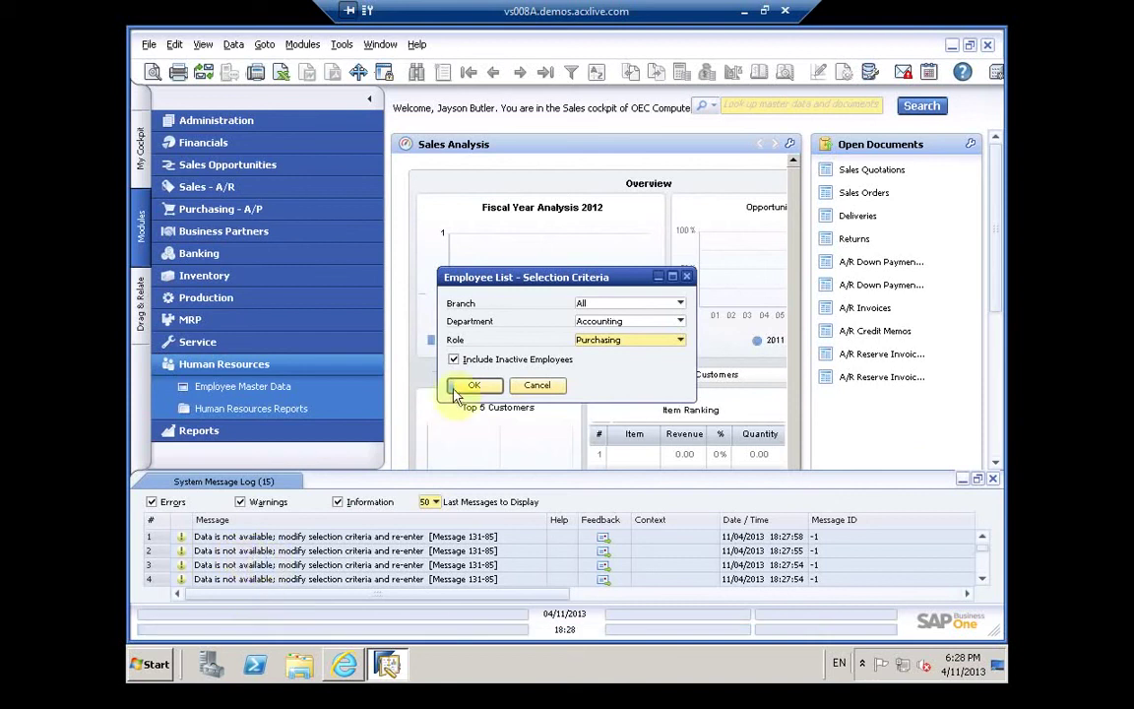
pyautogui.click(614, 324)
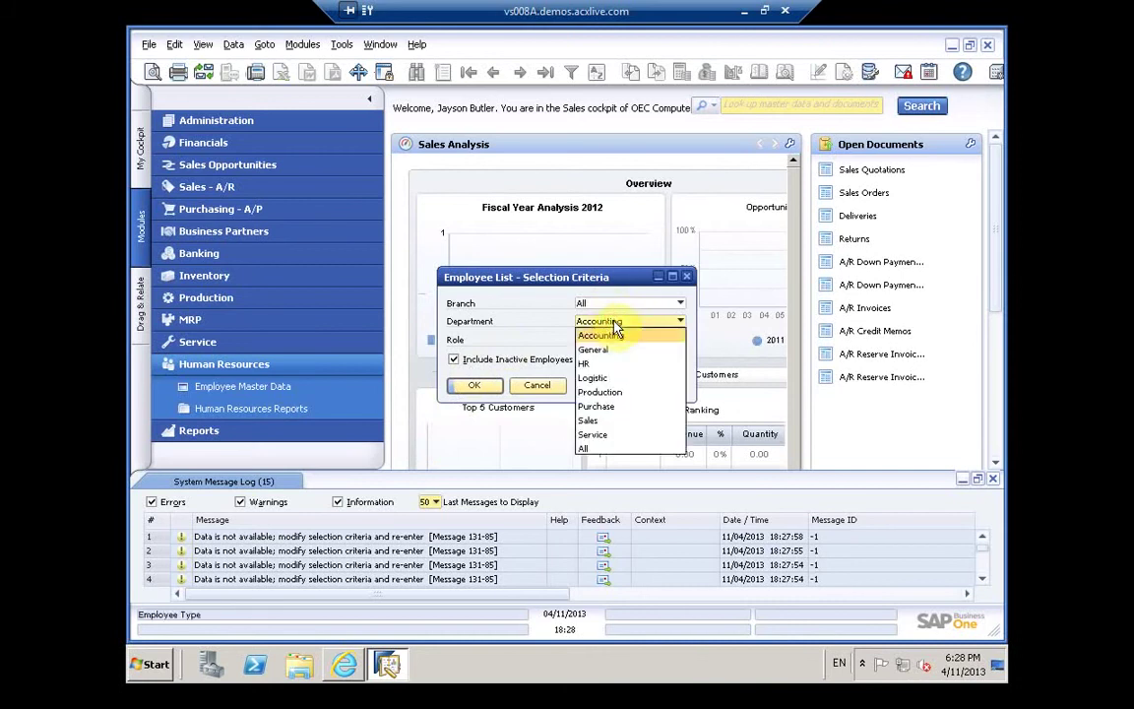
pyautogui.click(597, 451)
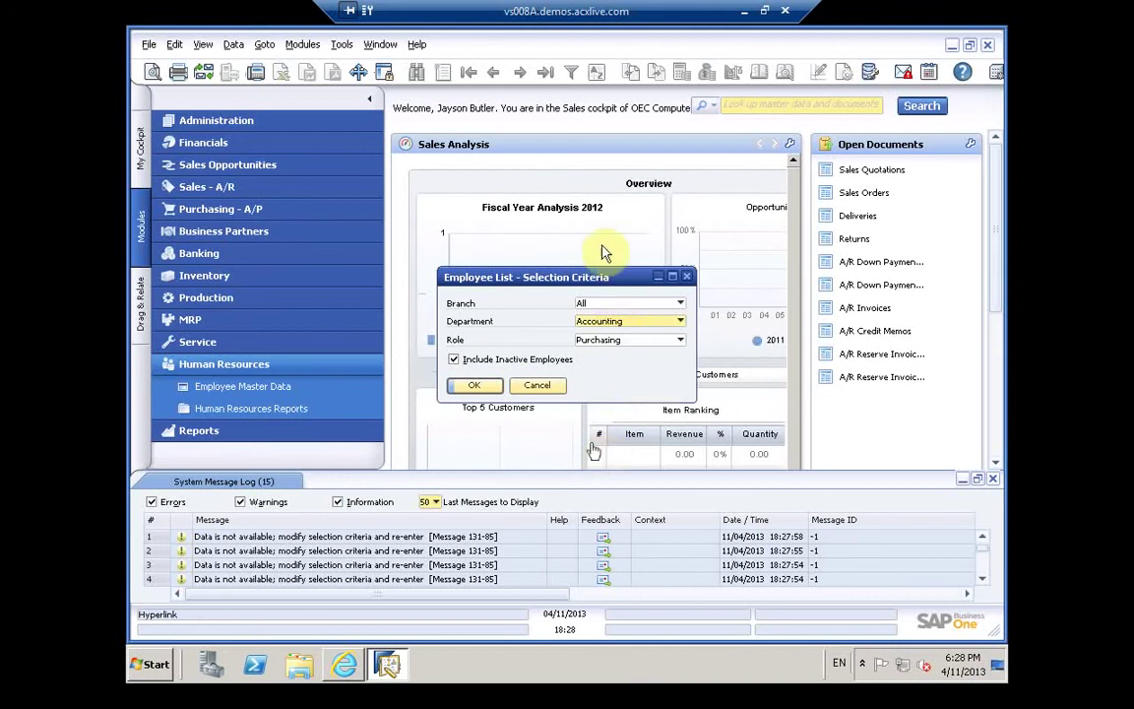
pyautogui.click(635, 320)
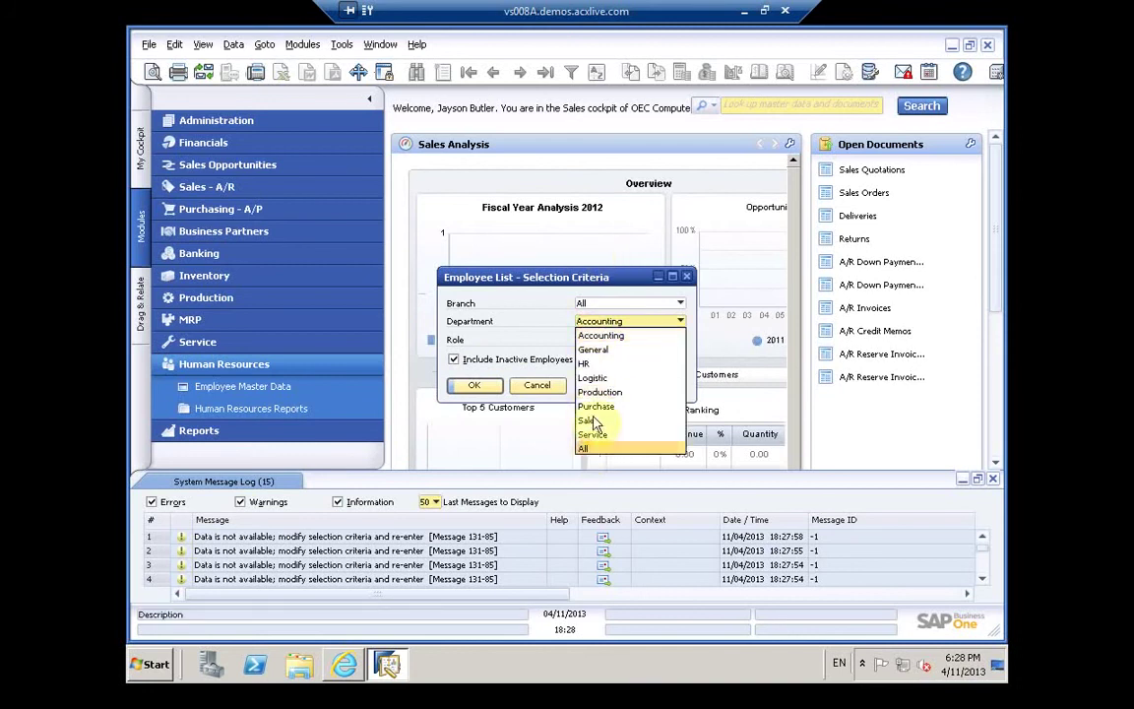
pyautogui.click(587, 449)
pyautogui.click(608, 342)
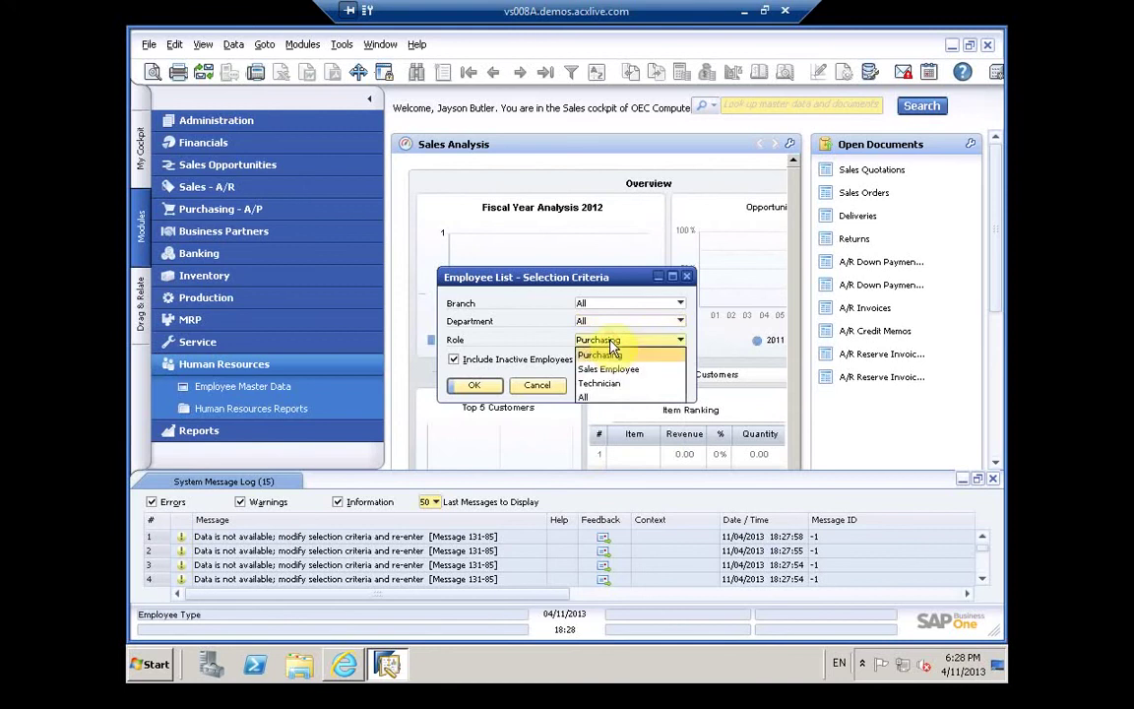
pyautogui.click(589, 397)
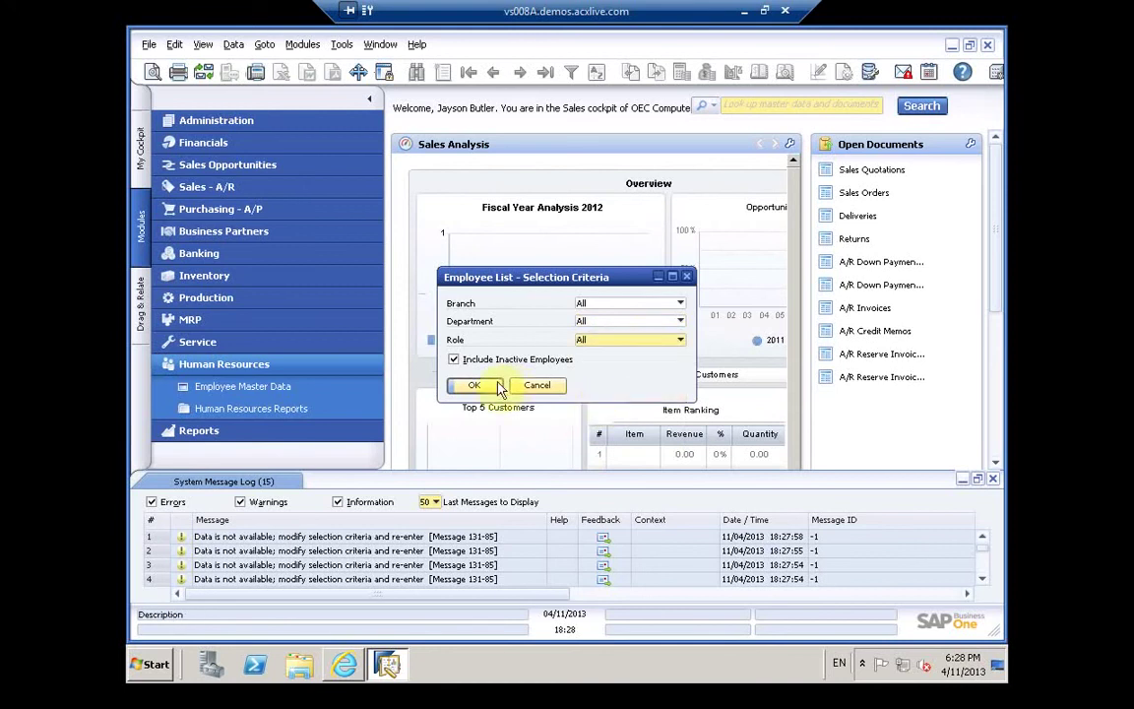
pyautogui.click(481, 385)
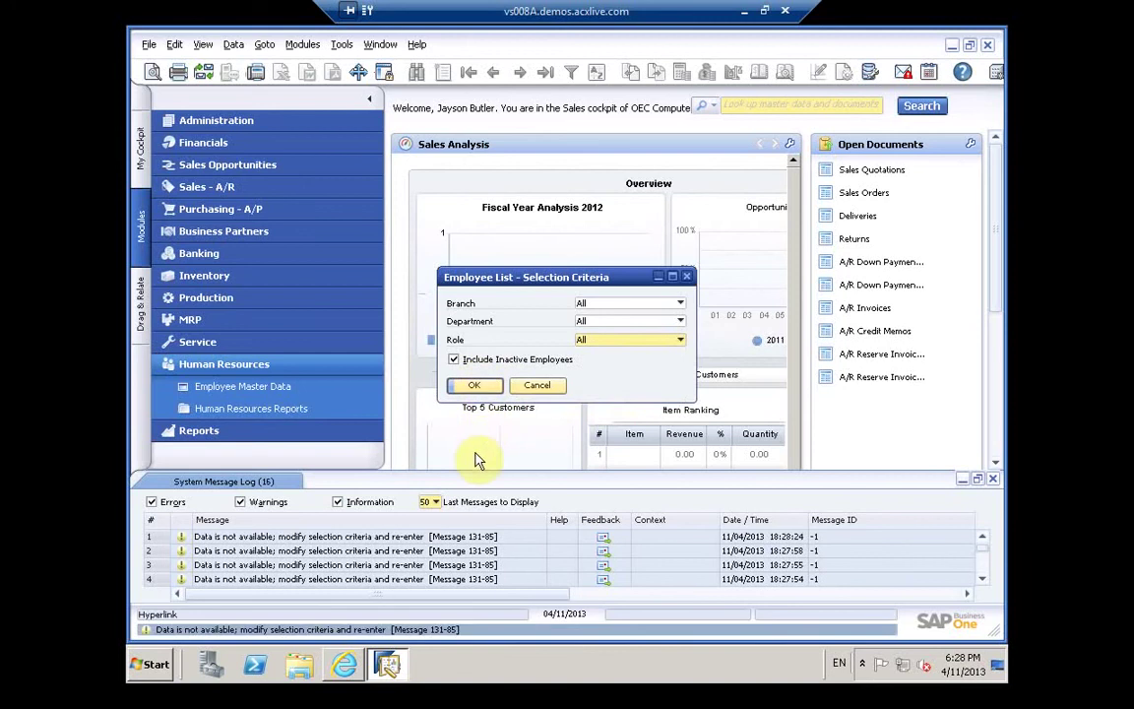
# Step: Check the no-data message, untick Include Inactive Employees and close the selection criteria
pyautogui.click(446, 545)
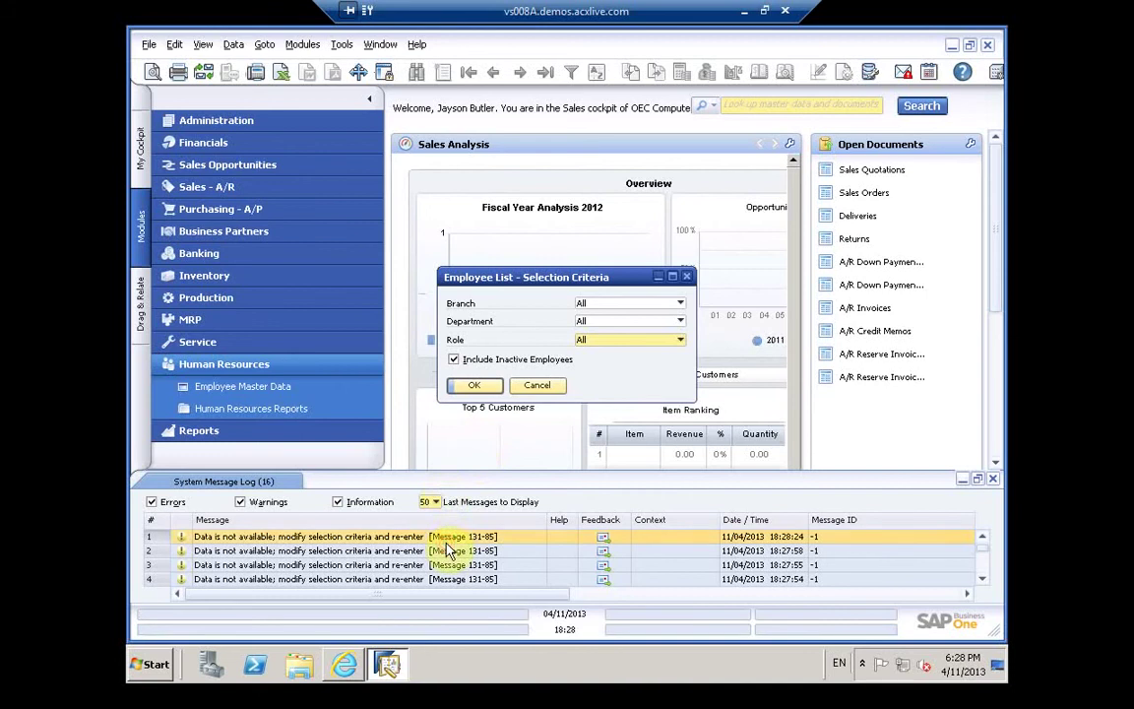
pyautogui.click(455, 361)
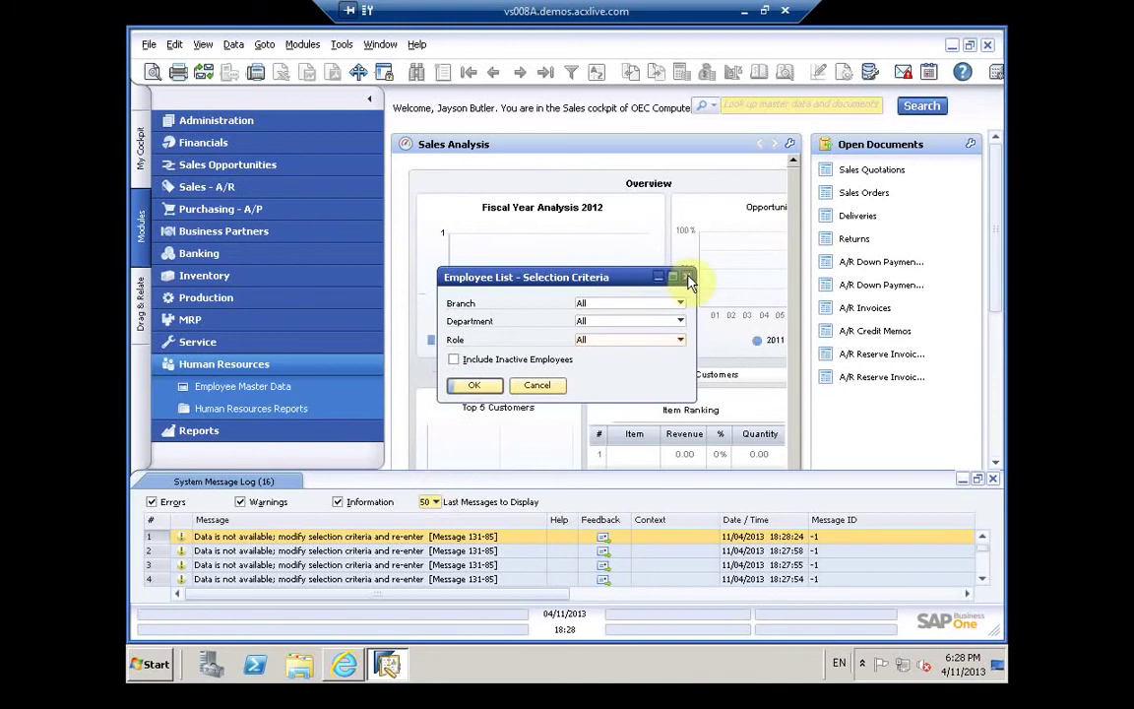
pyautogui.click(688, 278)
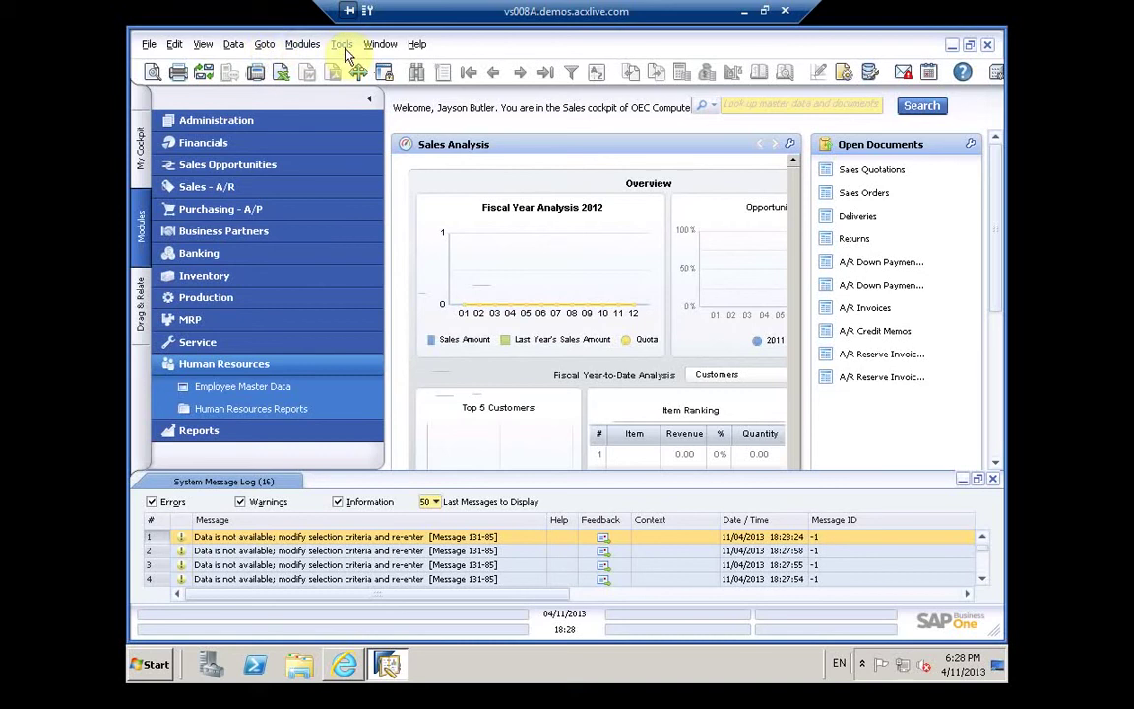
pyautogui.click(341, 45)
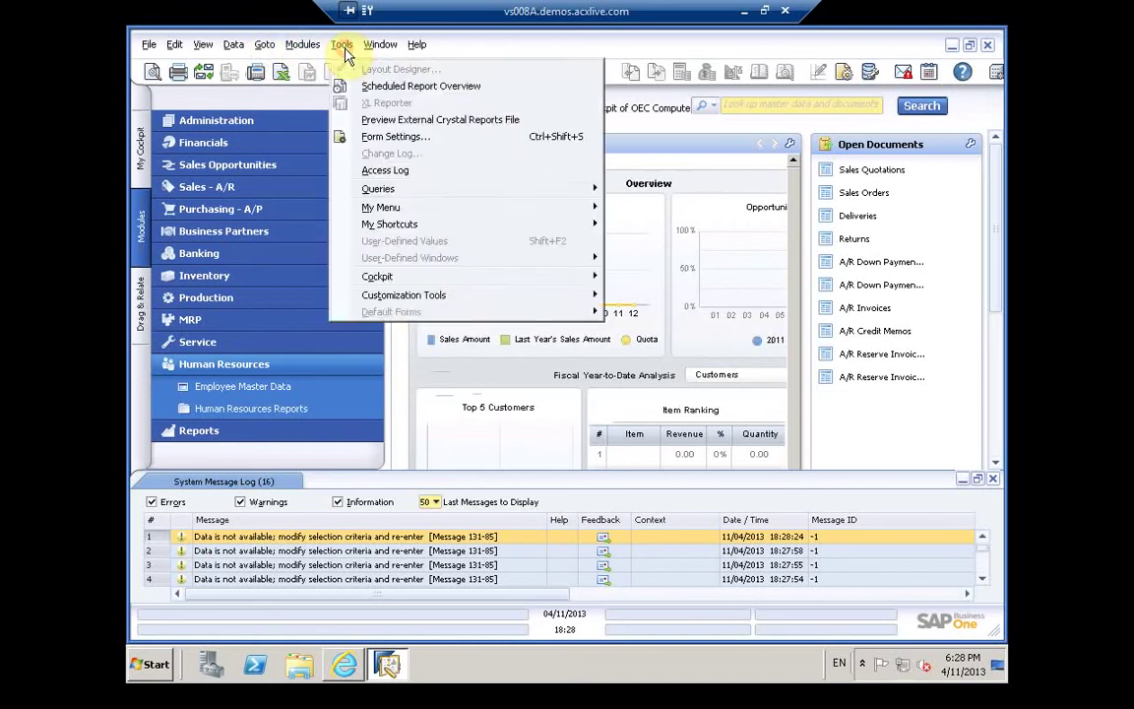
pyautogui.click(404, 170)
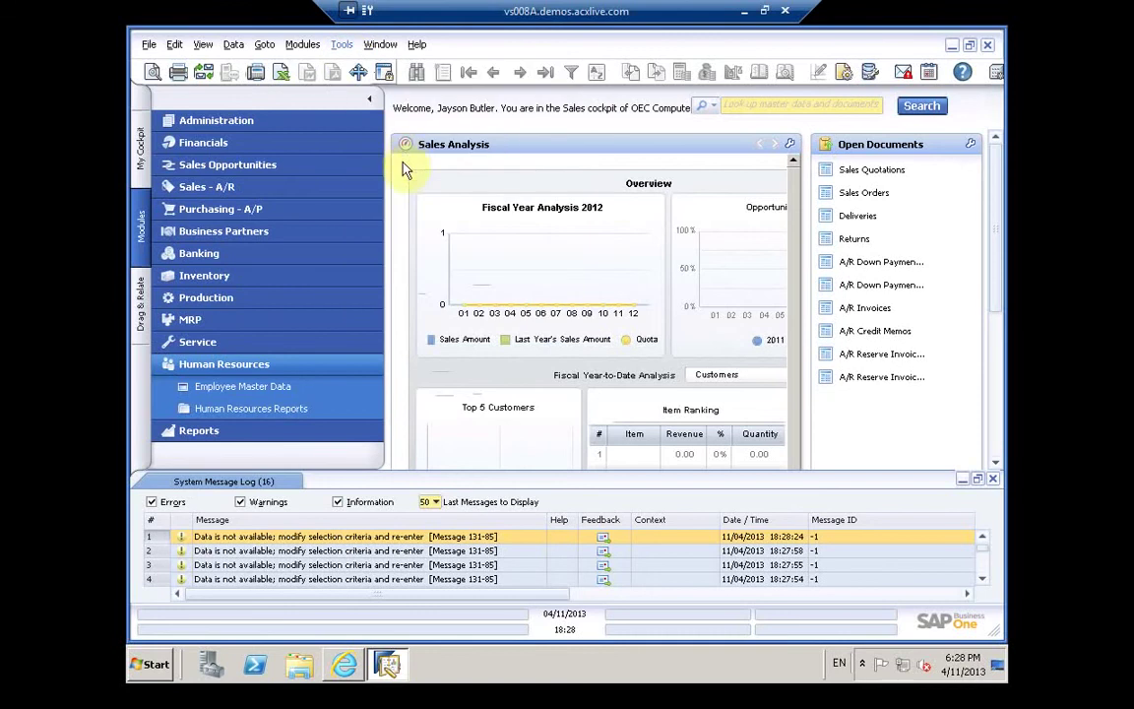
pyautogui.click(345, 46)
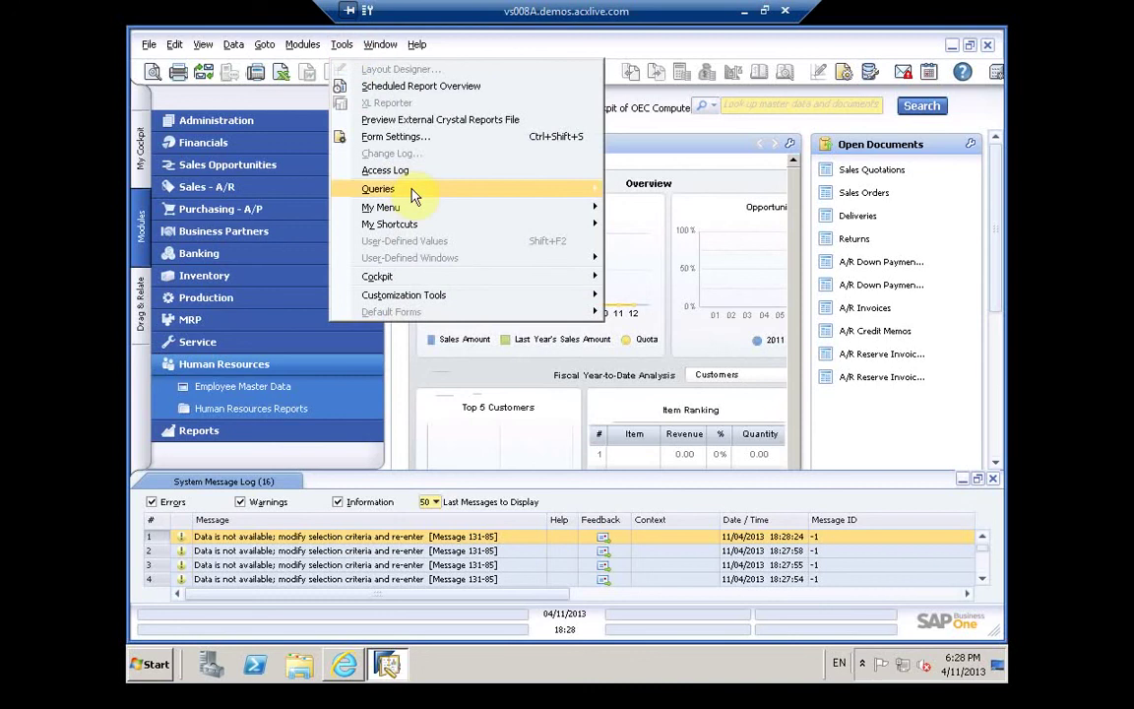
pyautogui.moveTo(413, 196)
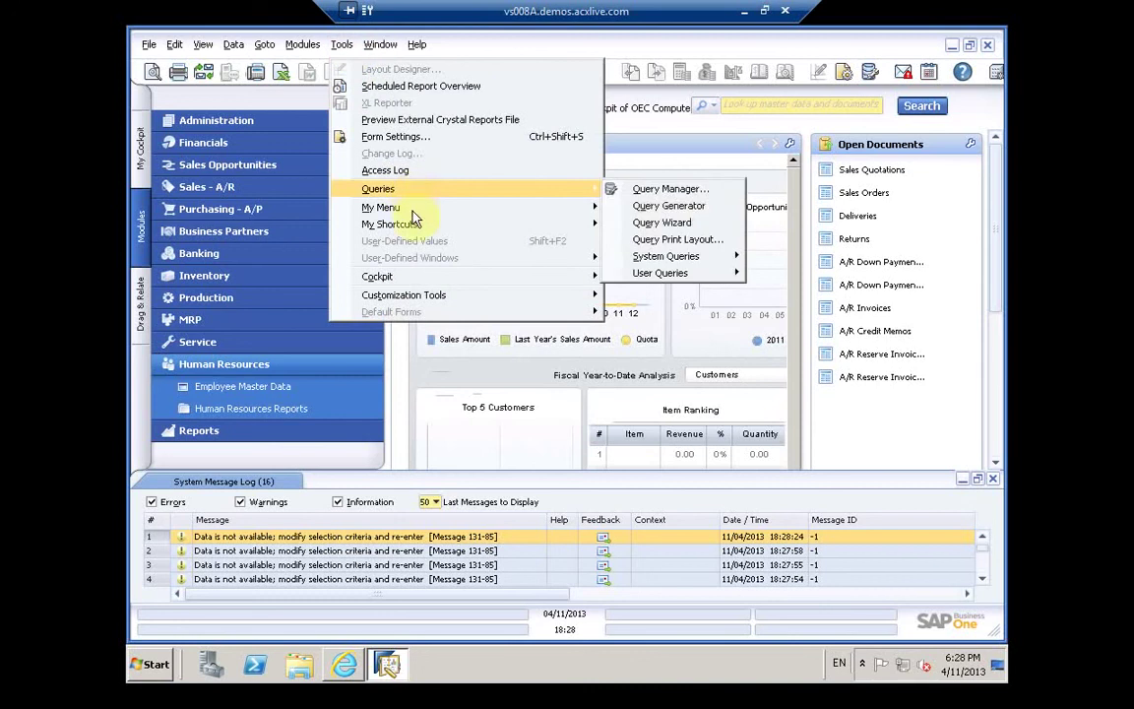
pyautogui.moveTo(416, 233)
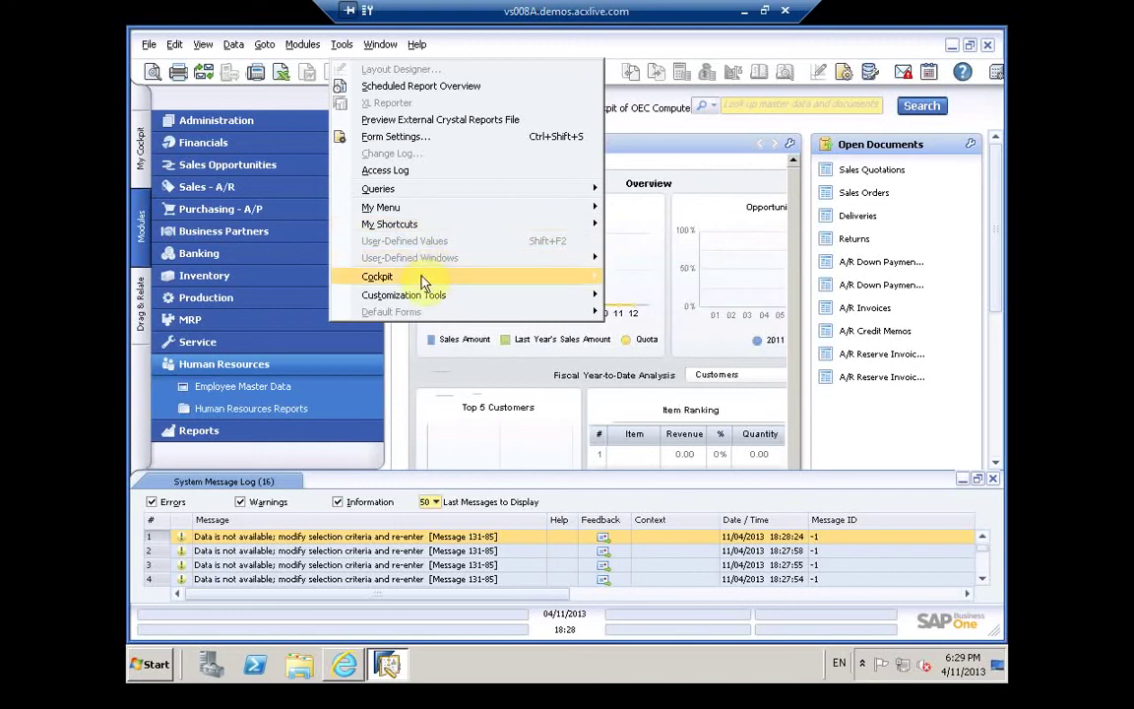
pyautogui.moveTo(426, 305)
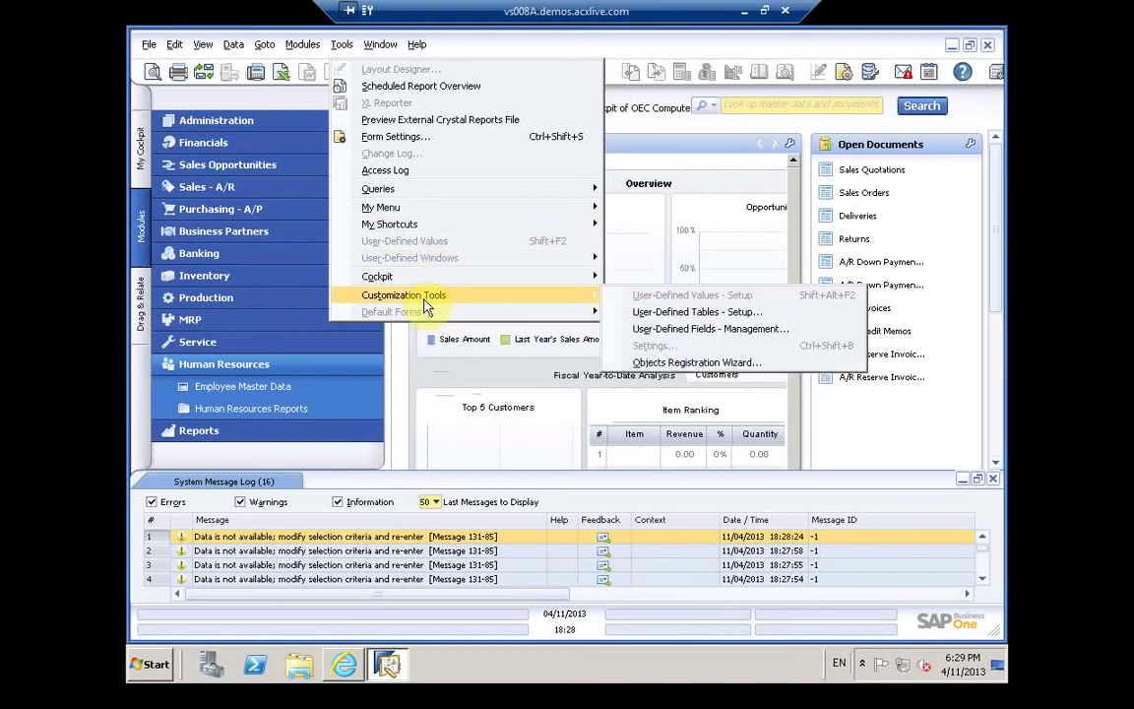
pyautogui.click(381, 45)
pyautogui.click(382, 45)
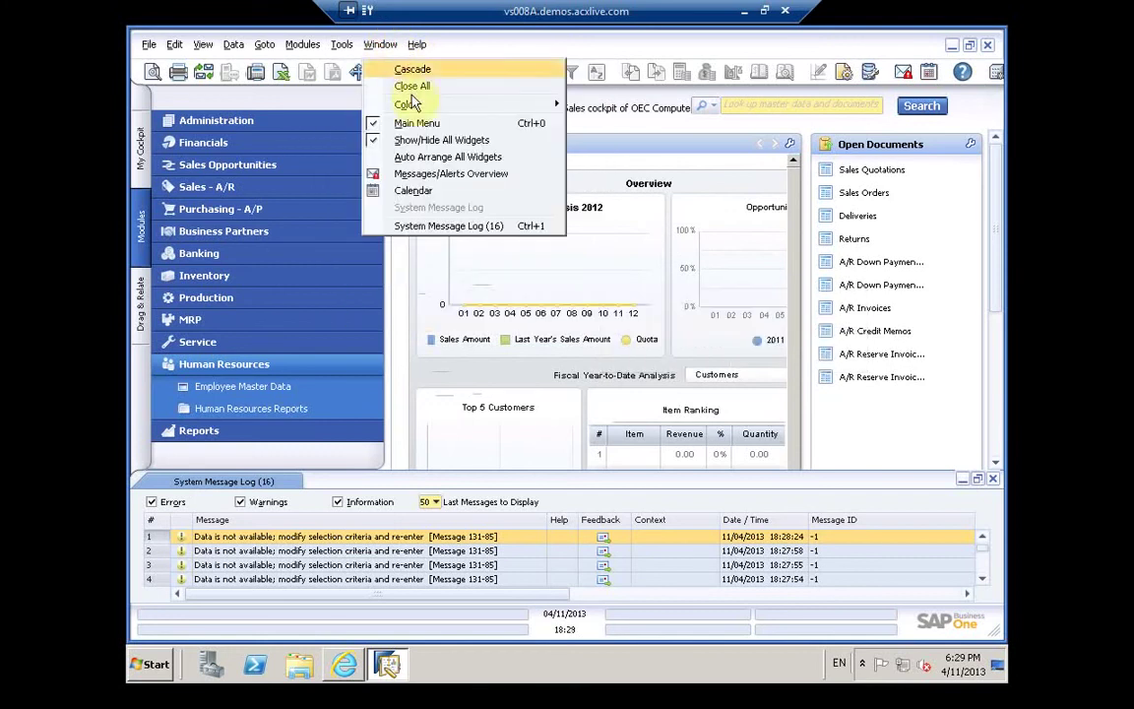
pyautogui.moveTo(413, 108)
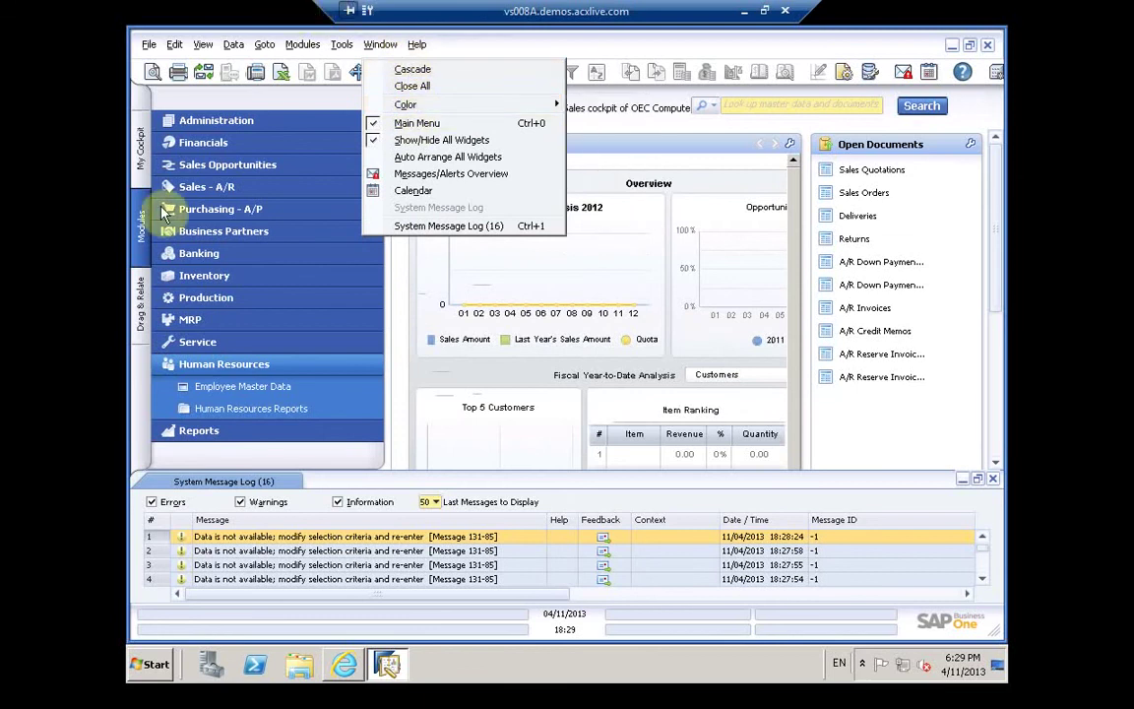
pyautogui.click(139, 143)
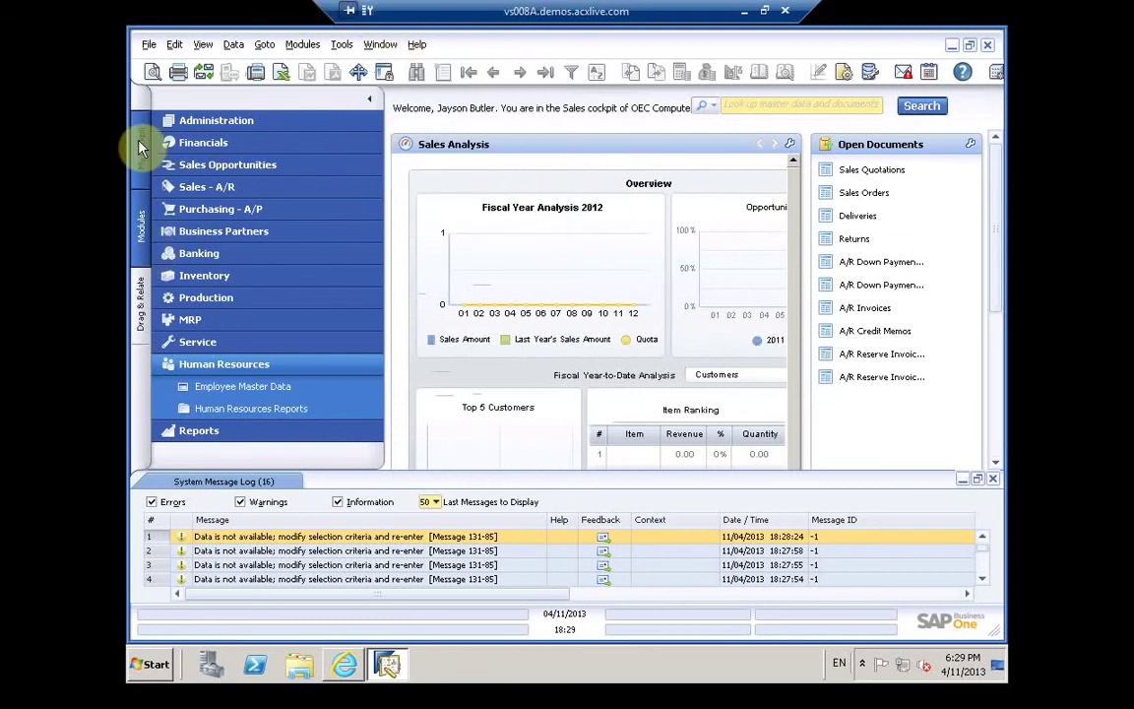
# Step: Switch the side panel to My Cockpit and Drag & Relate, then close the system message log
pyautogui.click(139, 144)
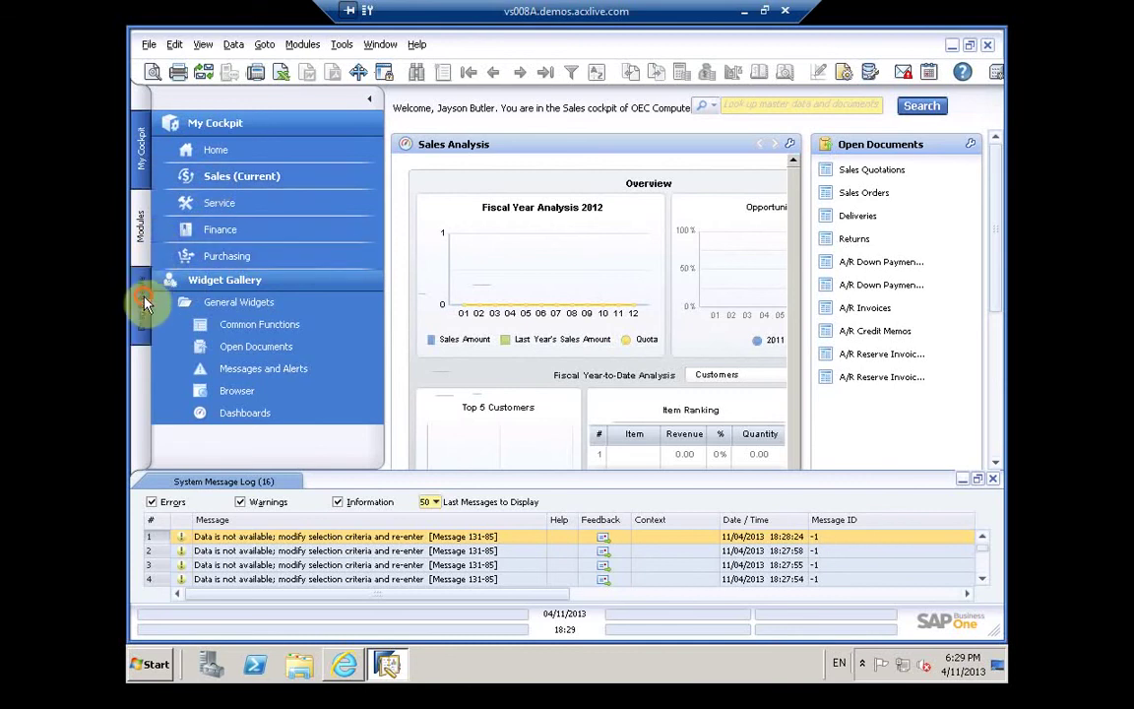
pyautogui.click(144, 304)
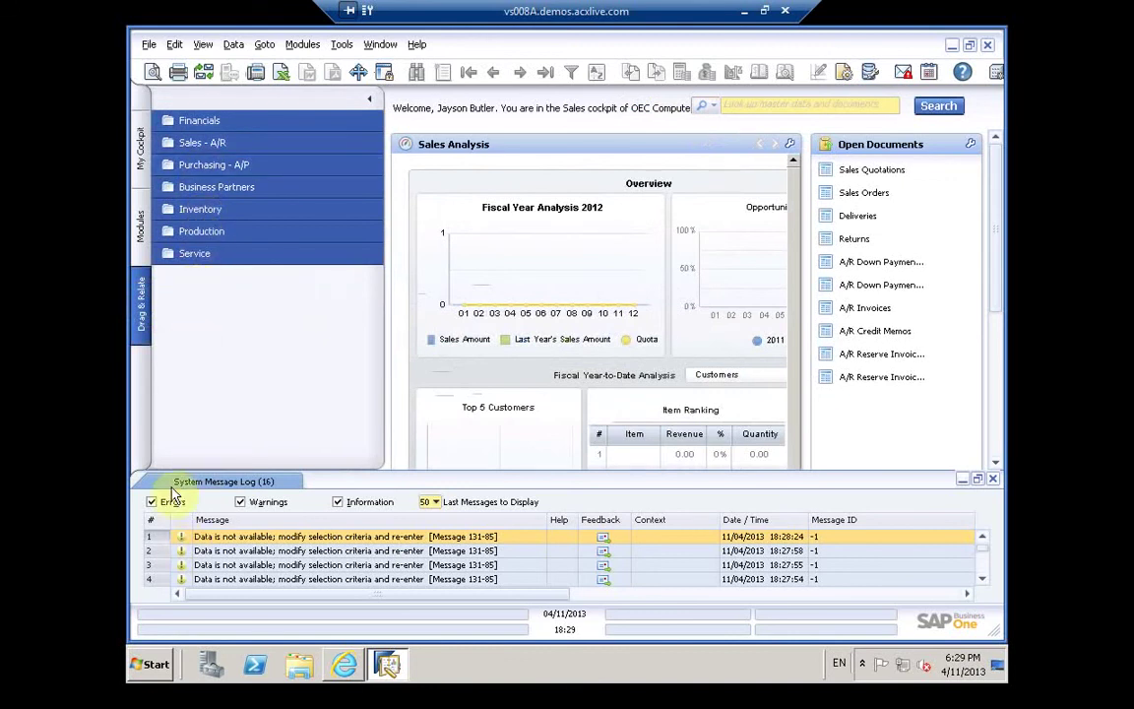
pyautogui.click(243, 482)
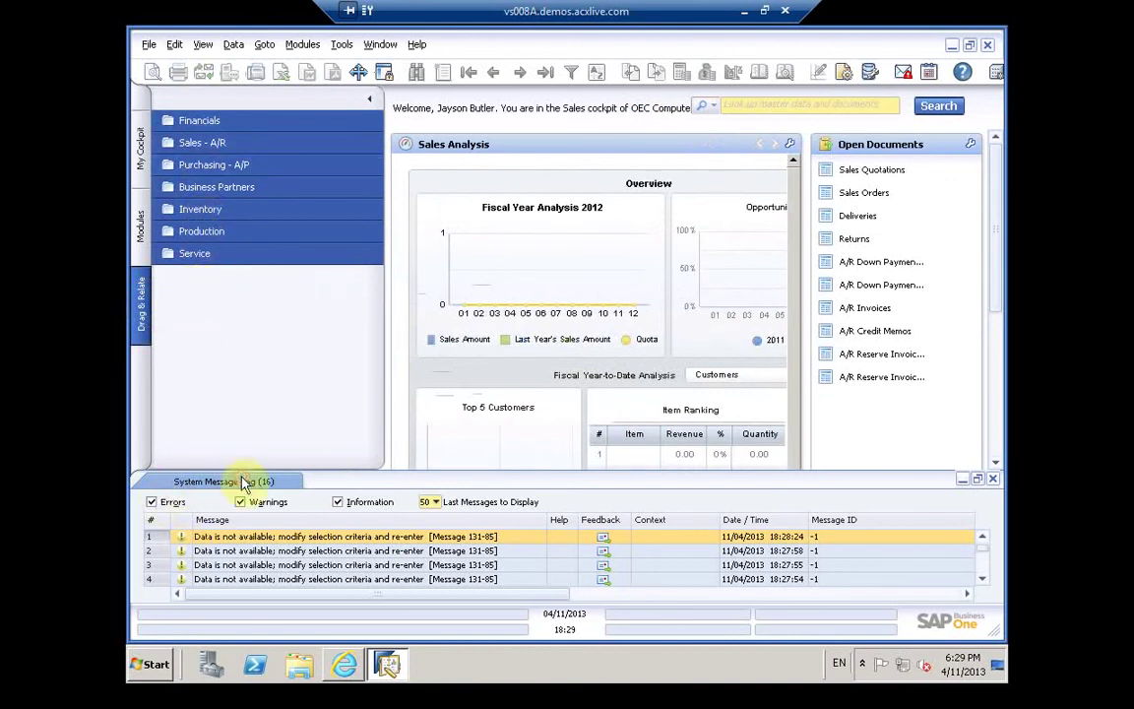
pyautogui.click(993, 480)
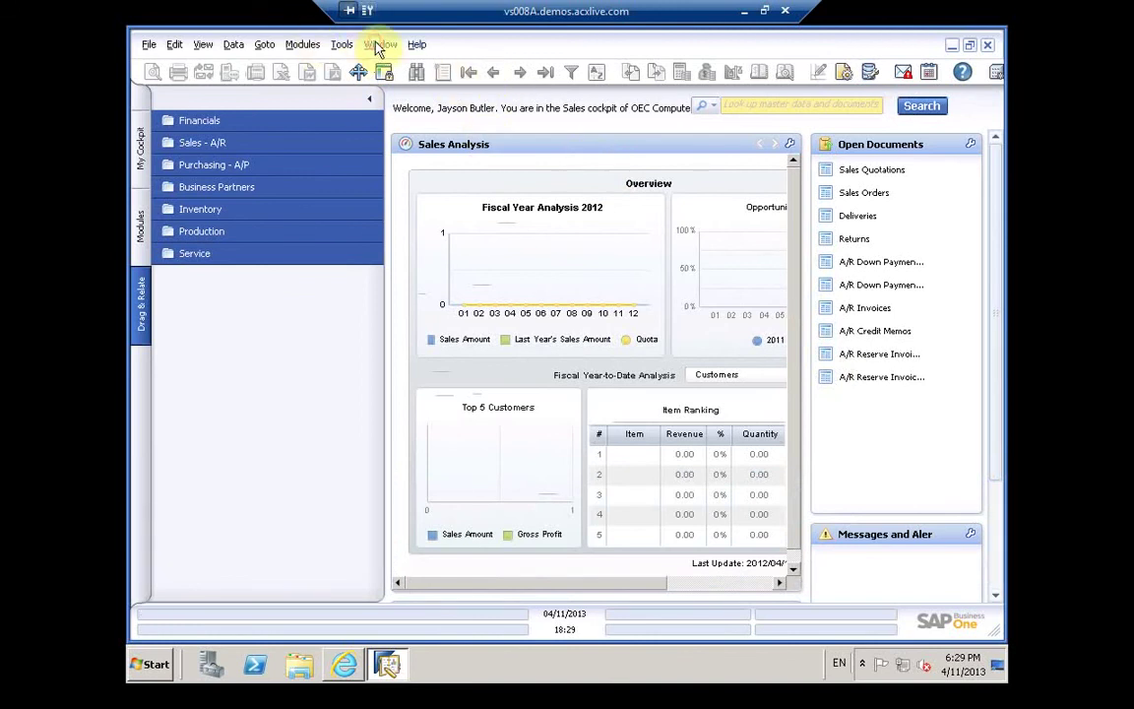
# Step: Glance at the Window menu, close it, and switch the side panel back to Modules
pyautogui.click(377, 45)
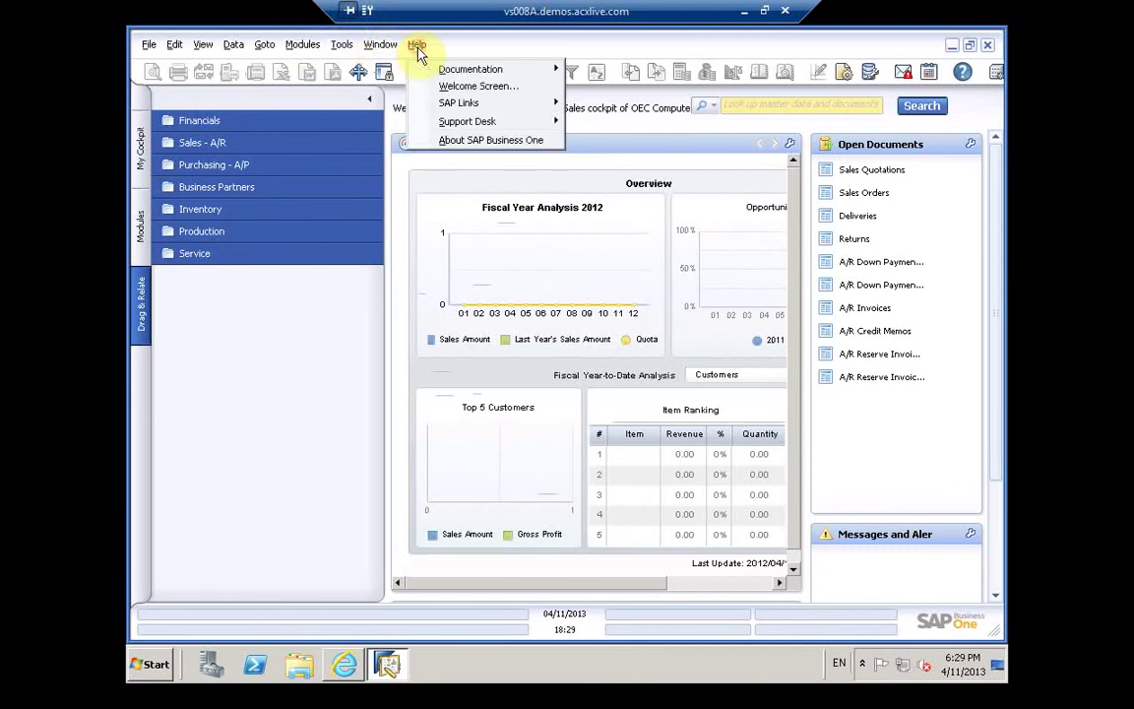
pyautogui.click(342, 46)
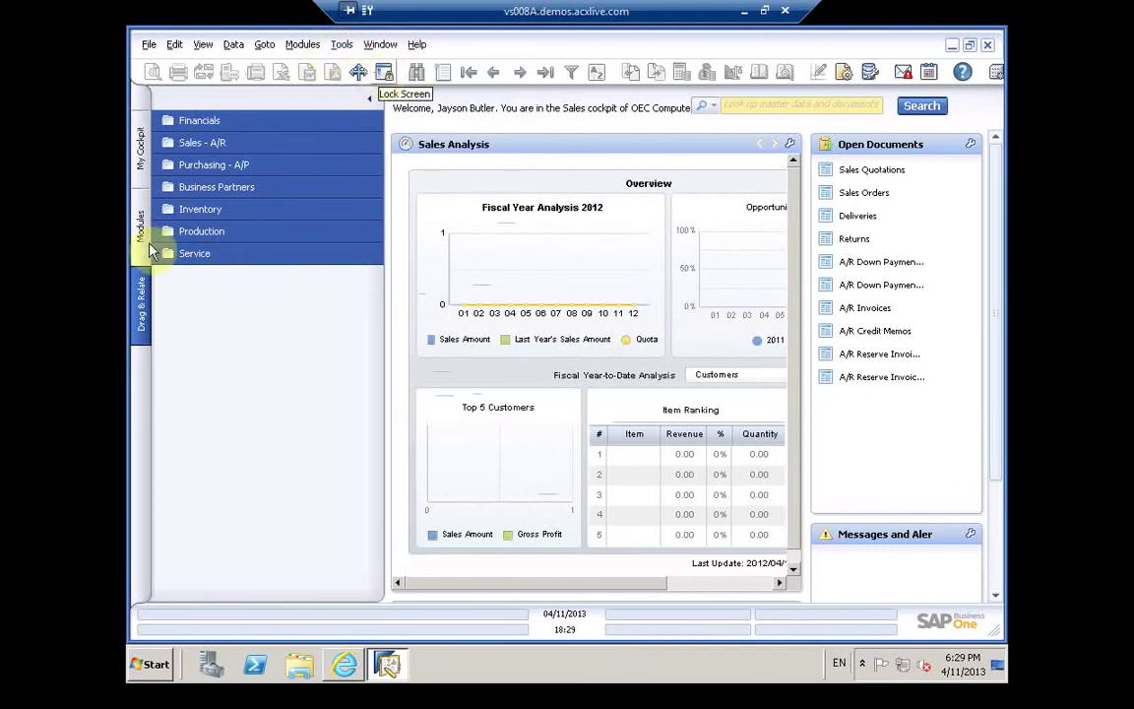
pyautogui.click(141, 236)
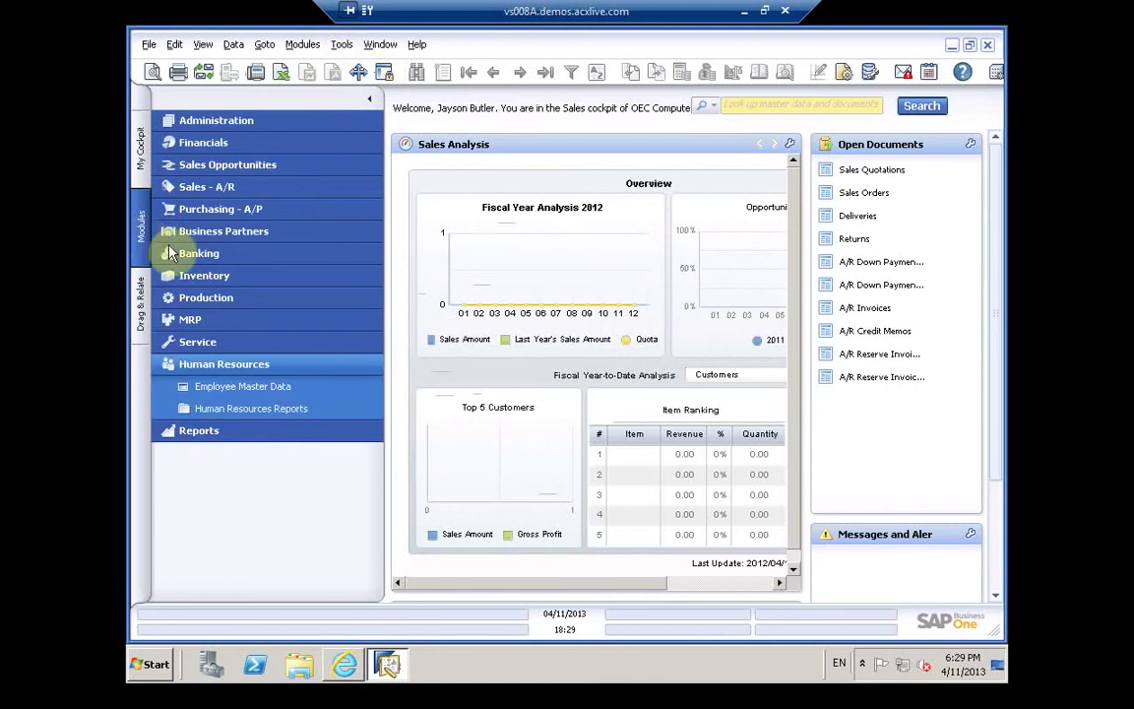
pyautogui.click(216, 392)
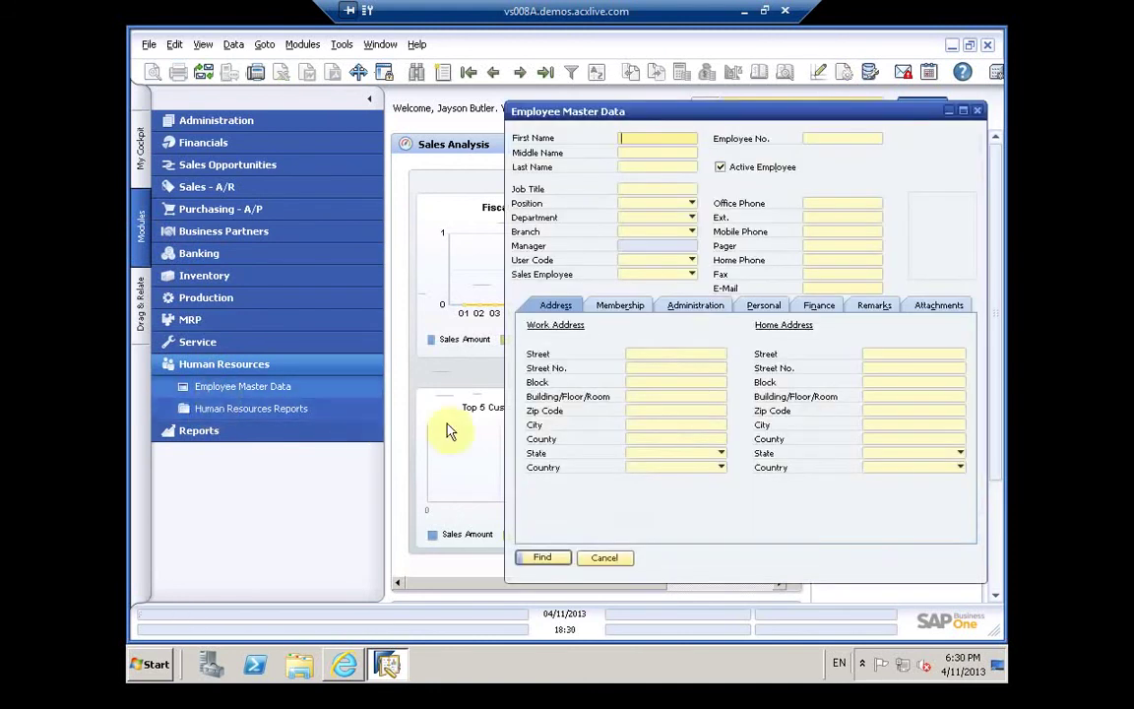
pyautogui.click(964, 112)
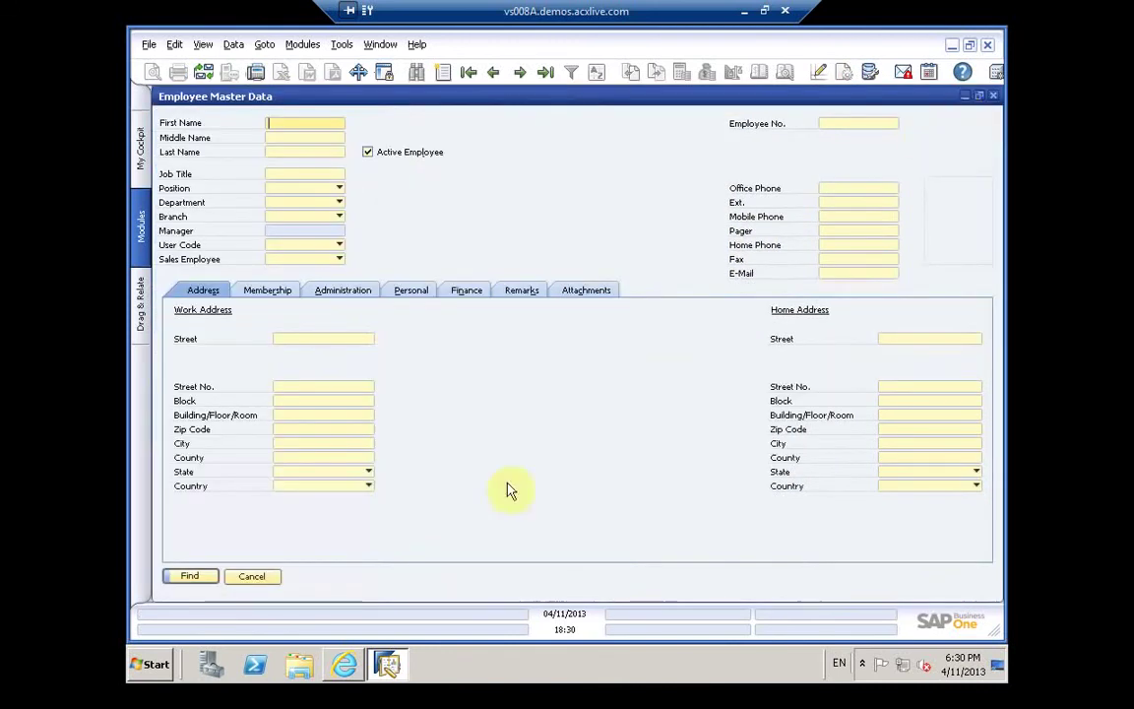
pyautogui.click(148, 45)
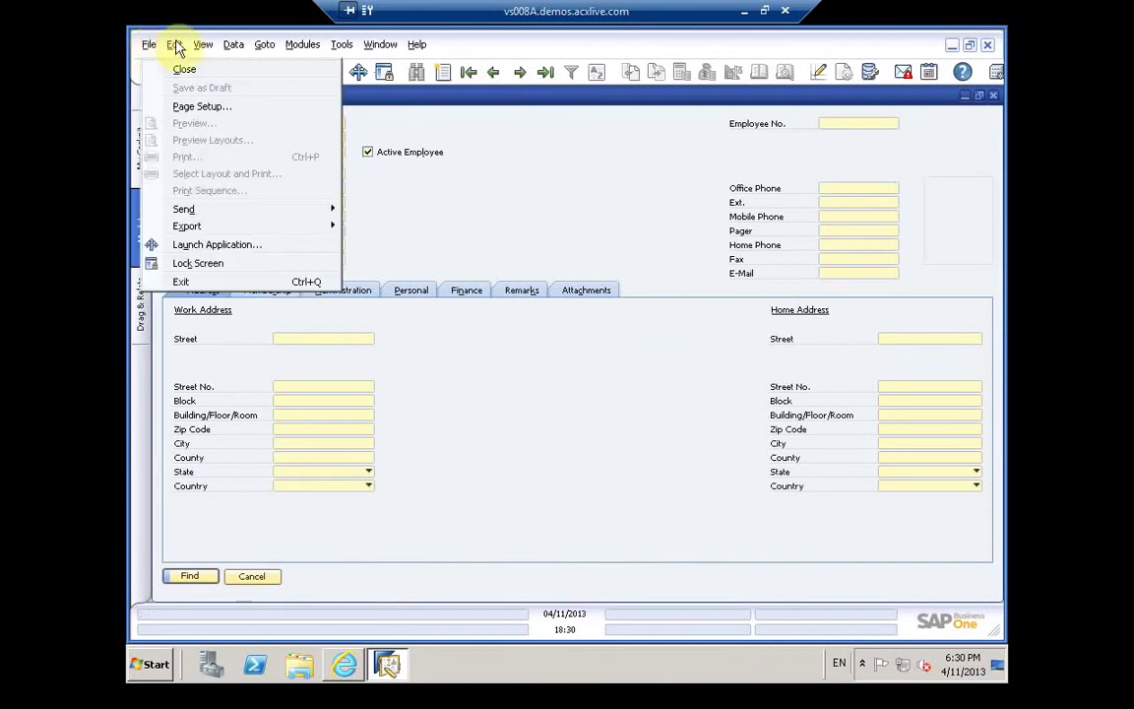
pyautogui.moveTo(205, 49)
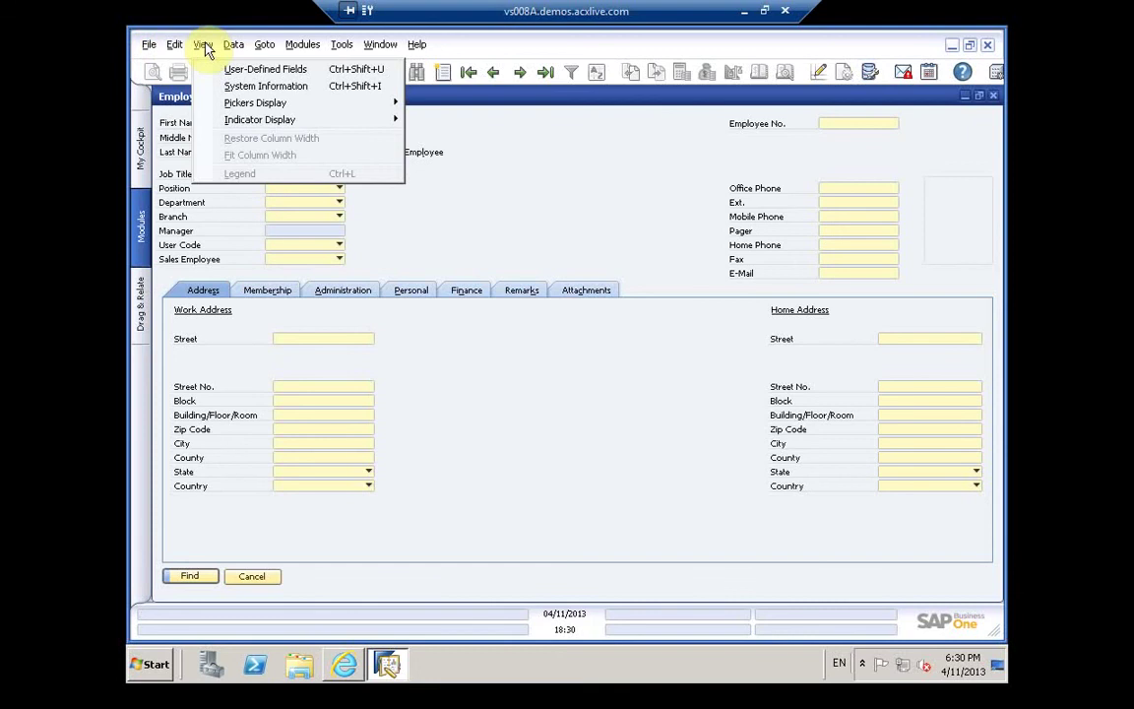
pyautogui.click(500, 243)
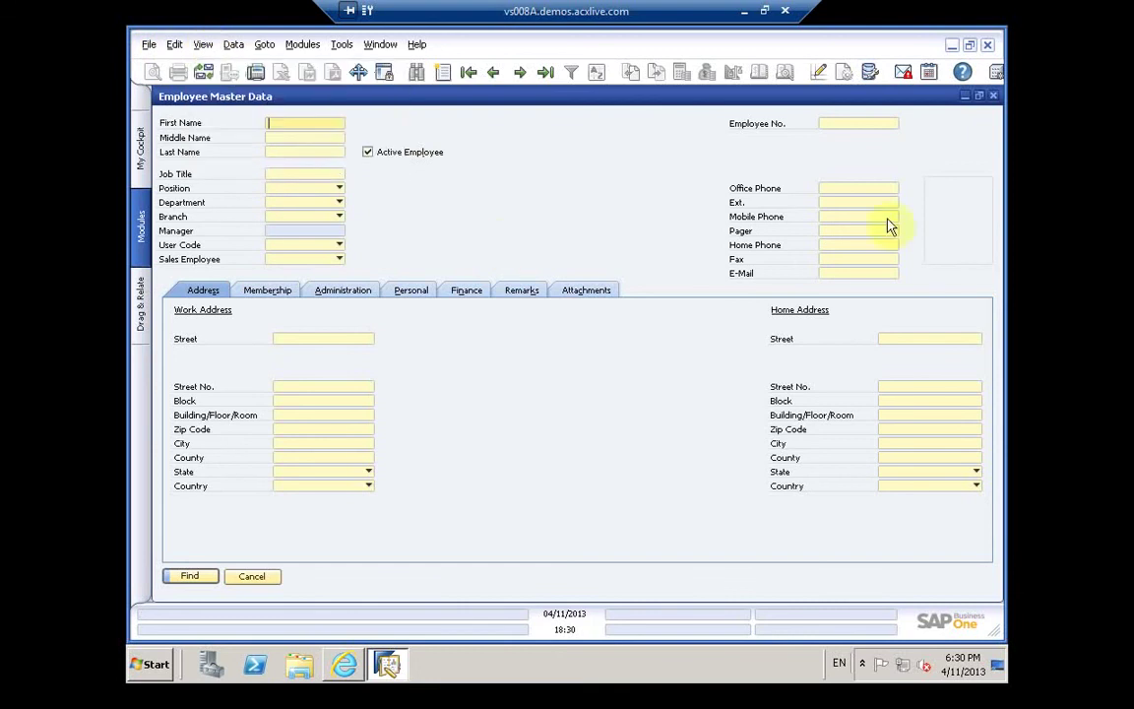
pyautogui.click(961, 225)
pyautogui.click(540, 291)
pyautogui.click(582, 291)
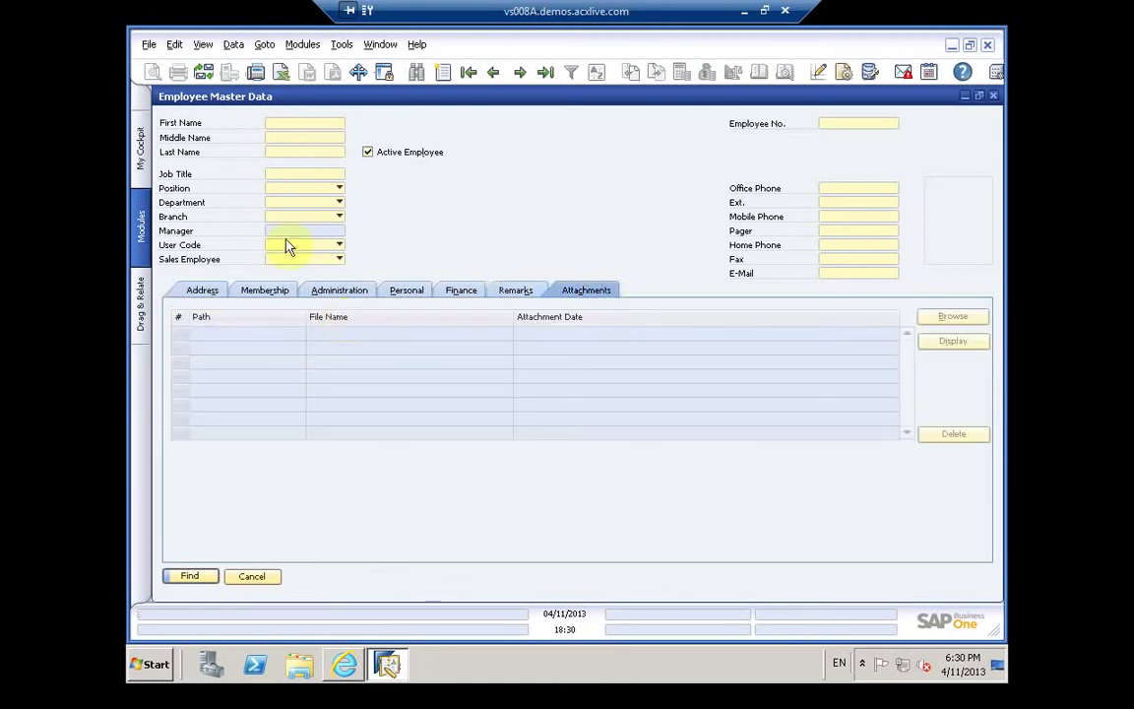
pyautogui.click(995, 98)
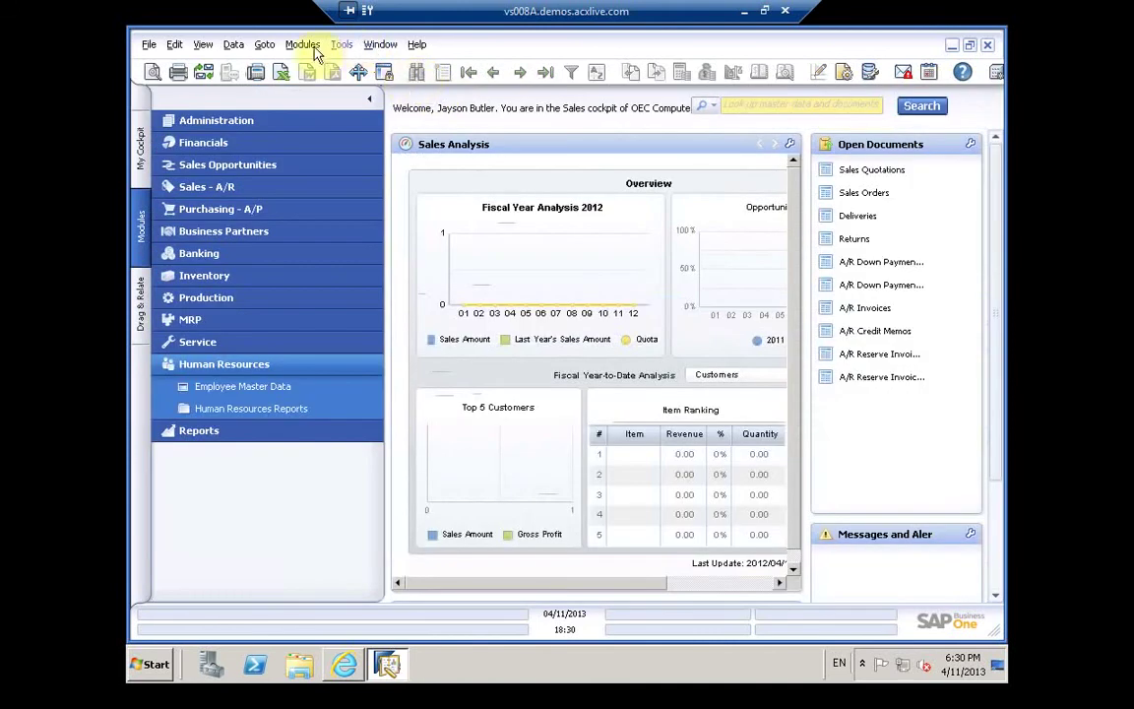
pyautogui.click(253, 296)
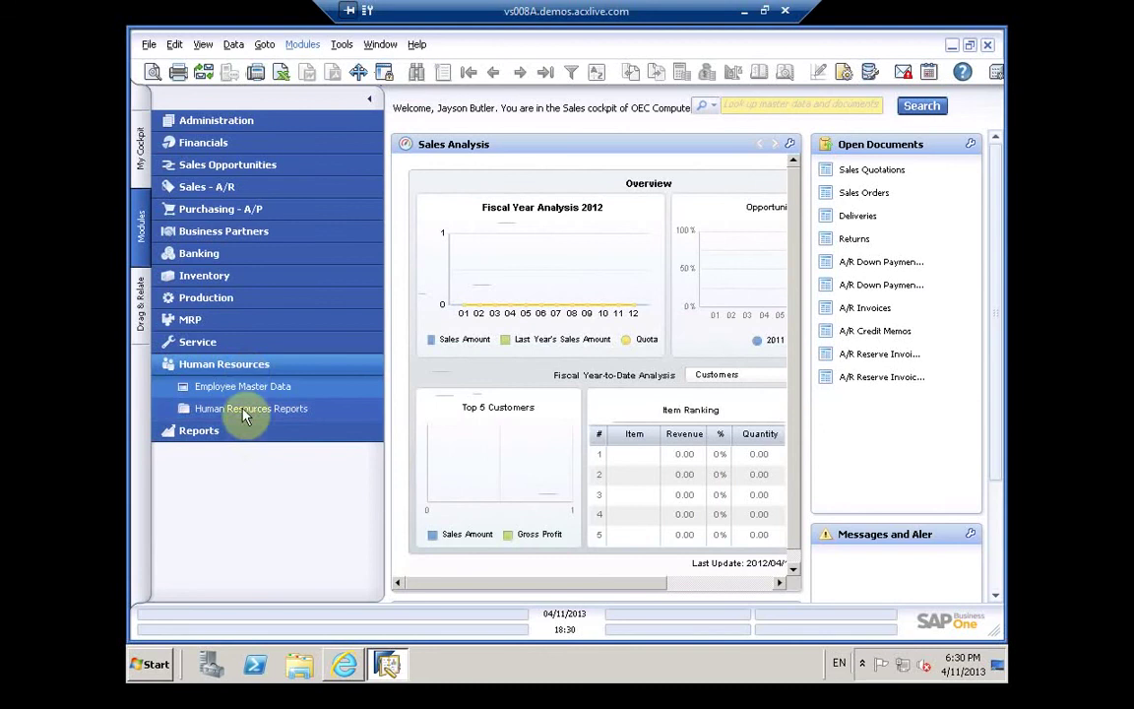
pyautogui.click(146, 47)
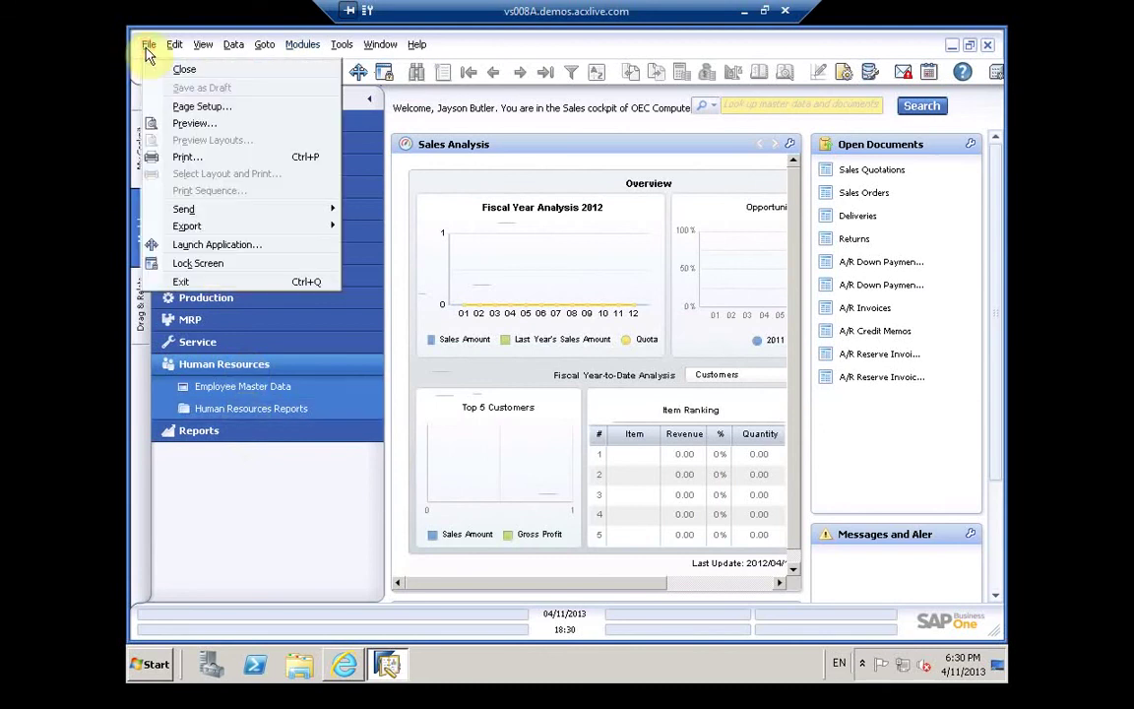
pyautogui.click(209, 252)
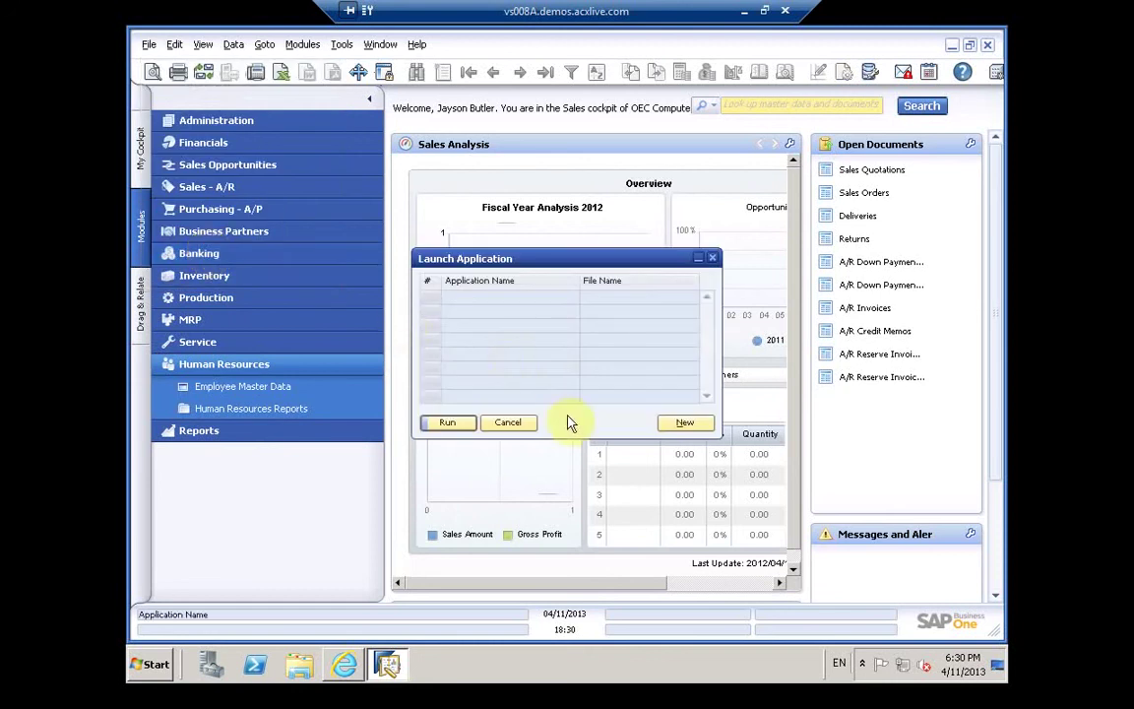
pyautogui.click(624, 318)
pyautogui.click(506, 313)
pyautogui.click(695, 423)
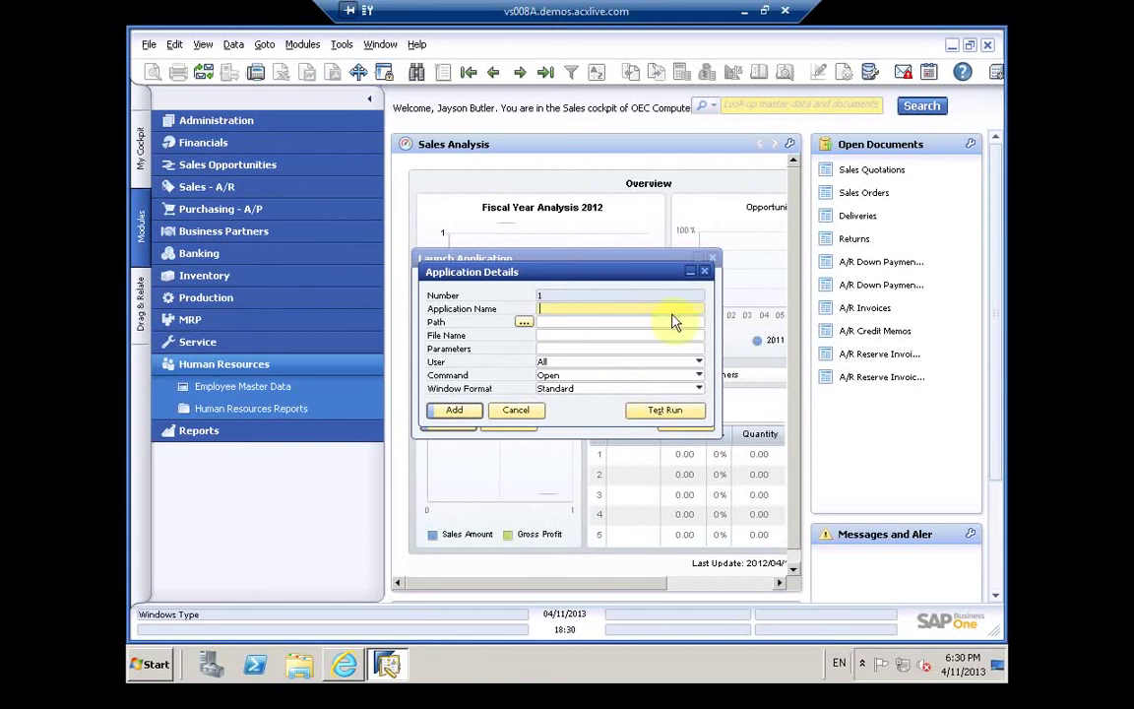
pyautogui.click(698, 391)
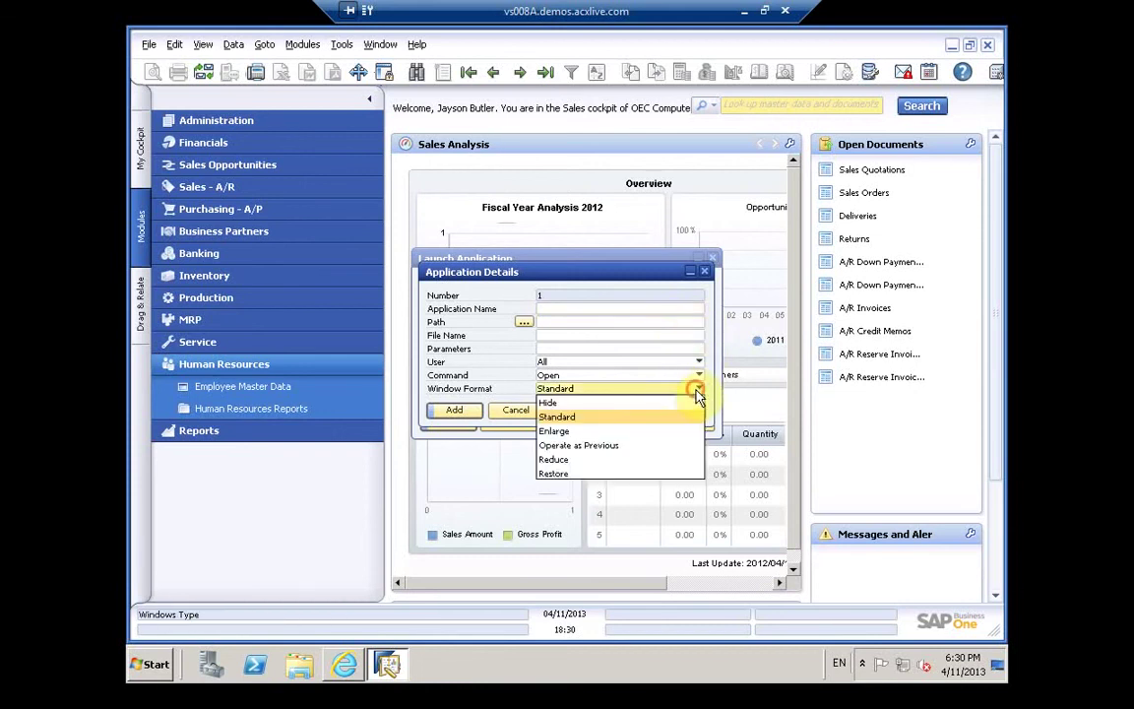
pyautogui.click(697, 393)
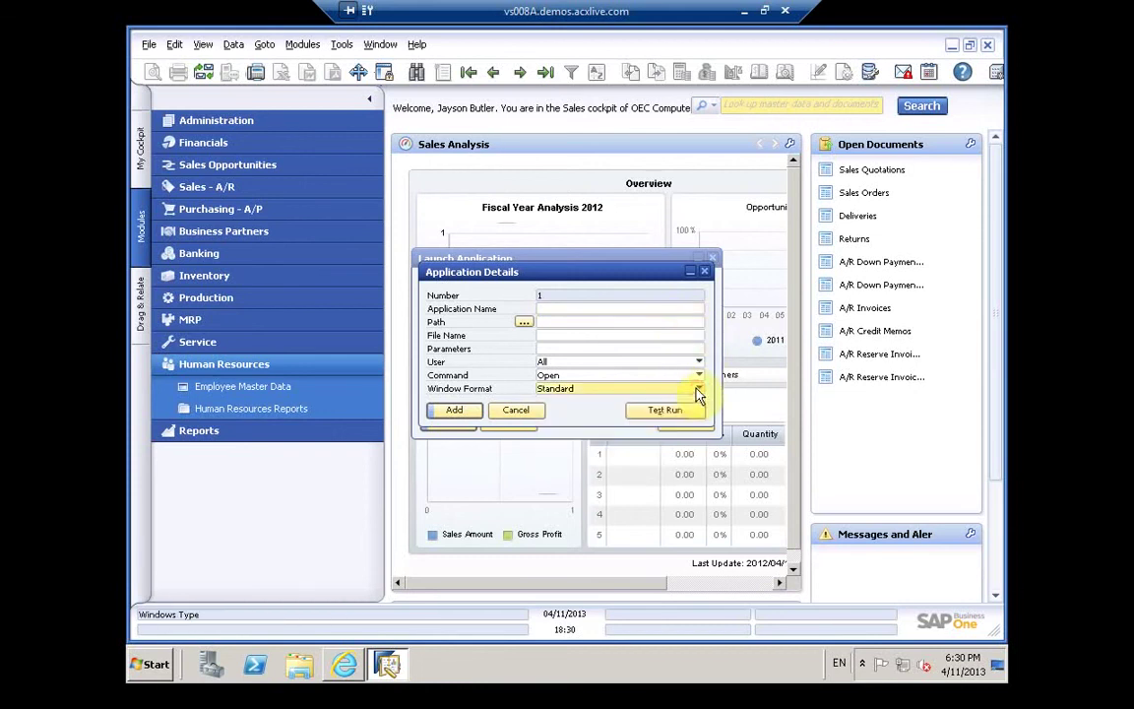
pyautogui.click(706, 273)
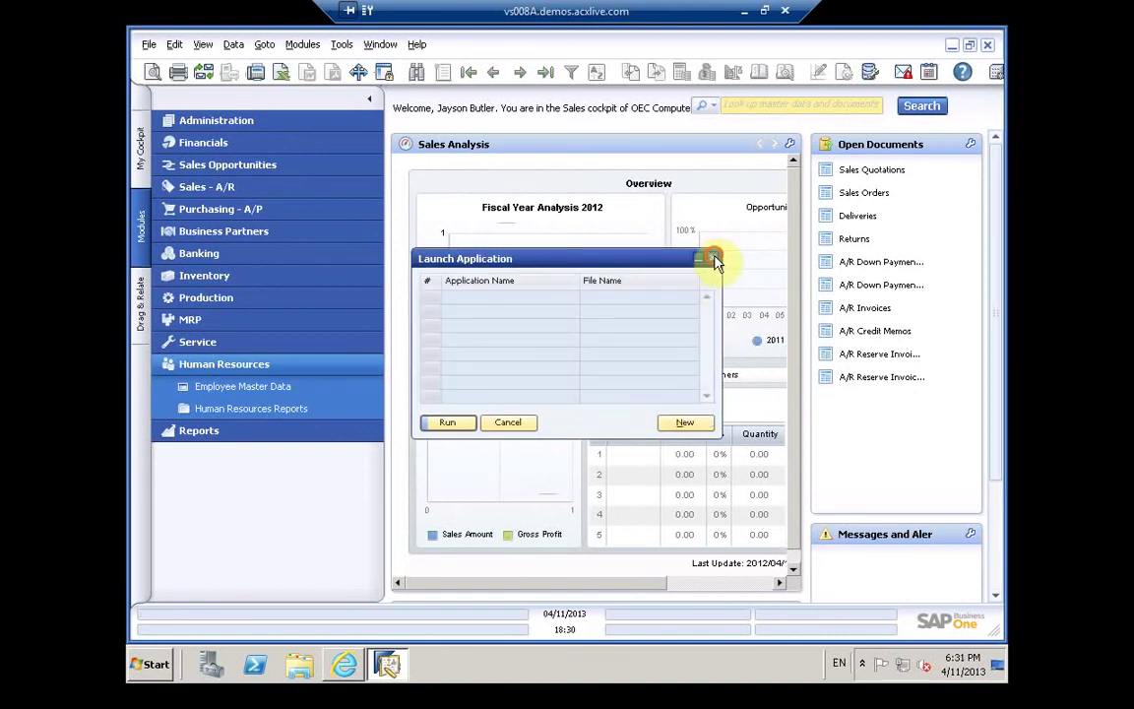
pyautogui.click(713, 259)
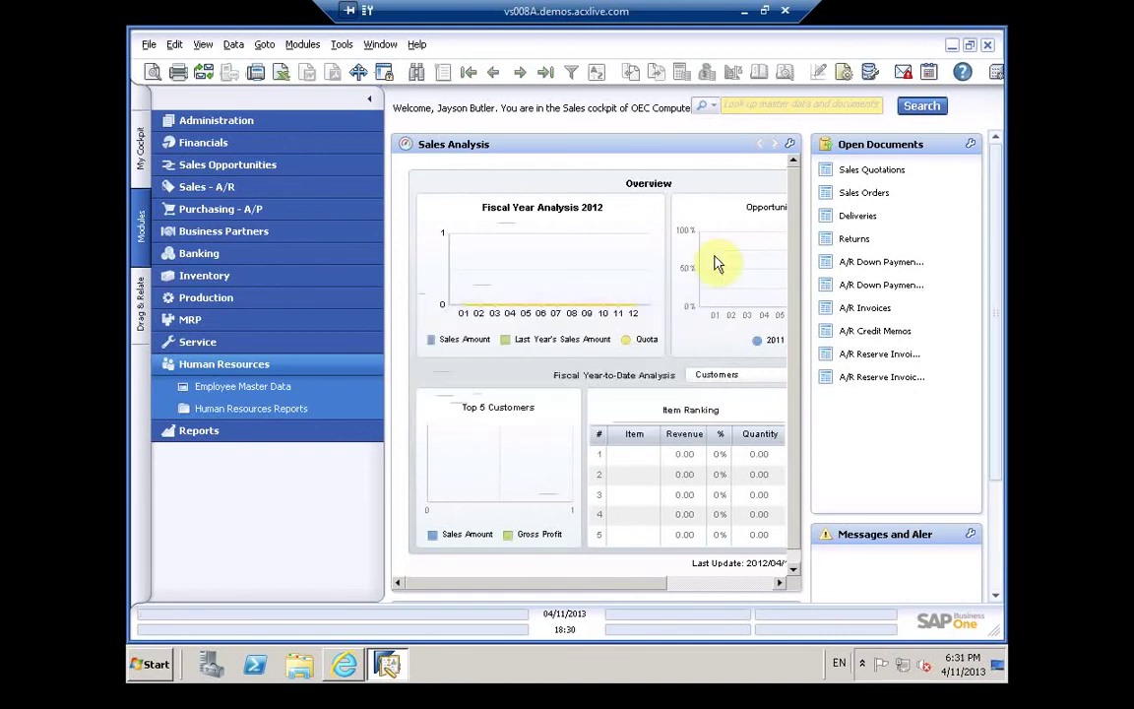
# Step: Open the Query Manager and select the System query Locate Exceptional Discount in Invoice
pyautogui.click(869, 70)
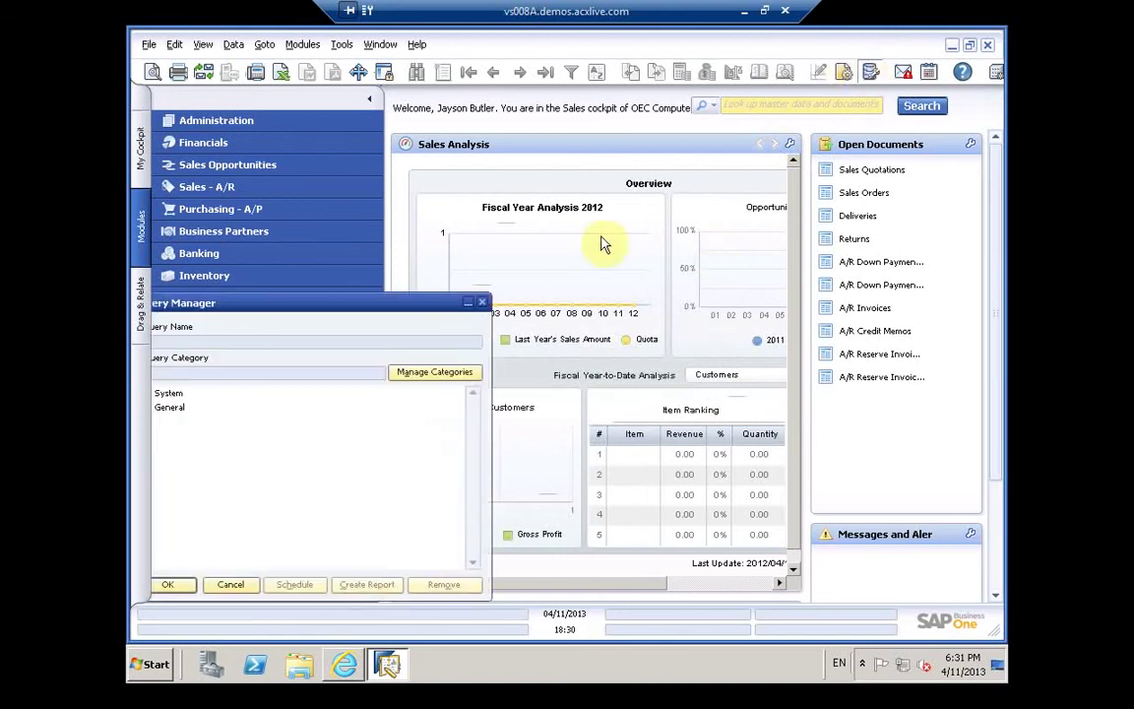
pyautogui.moveTo(362, 302); pyautogui.dragTo(380, 306)
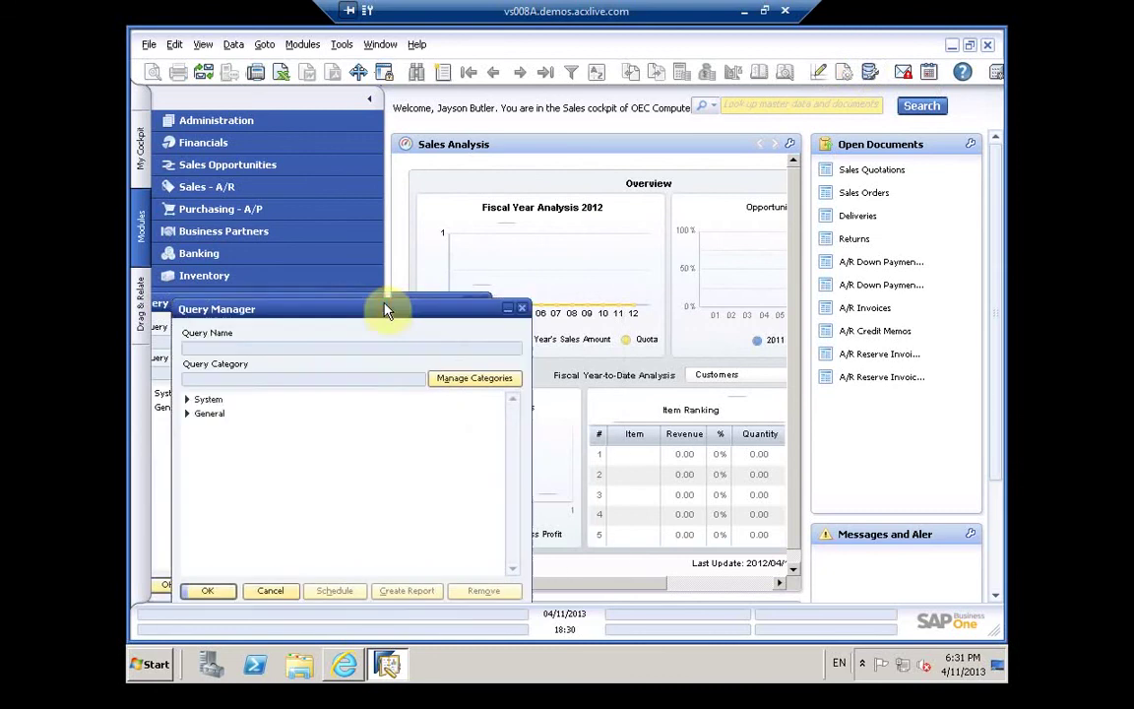
pyautogui.doubleClick(210, 400)
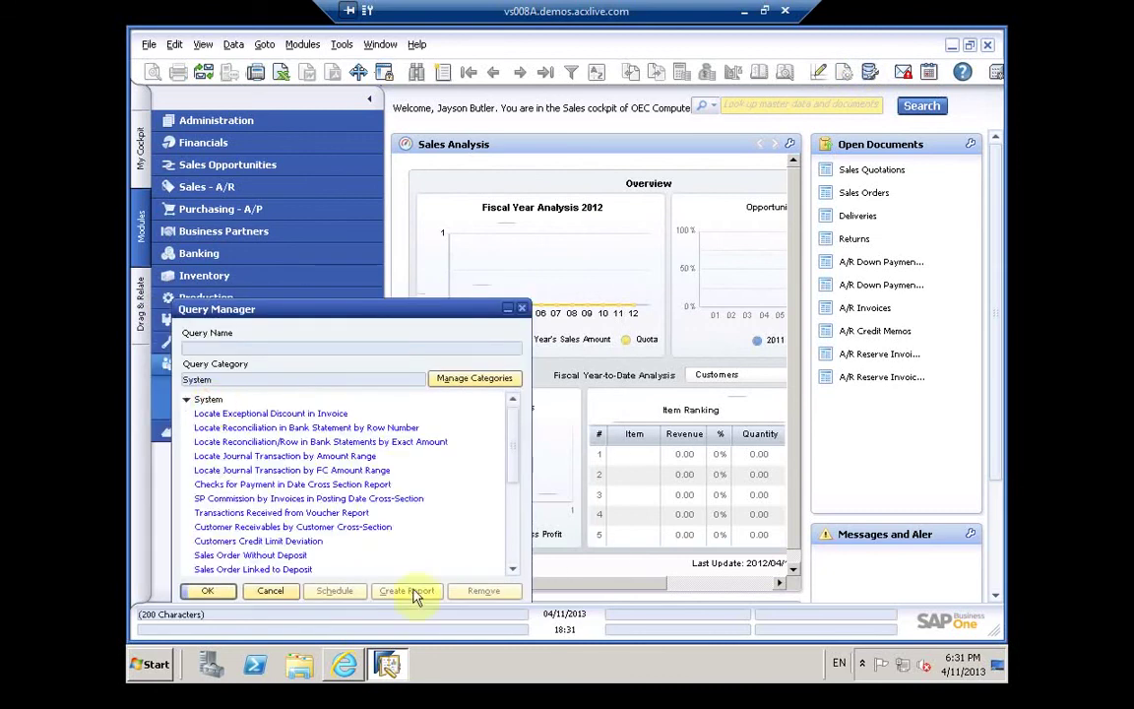
pyautogui.click(502, 417)
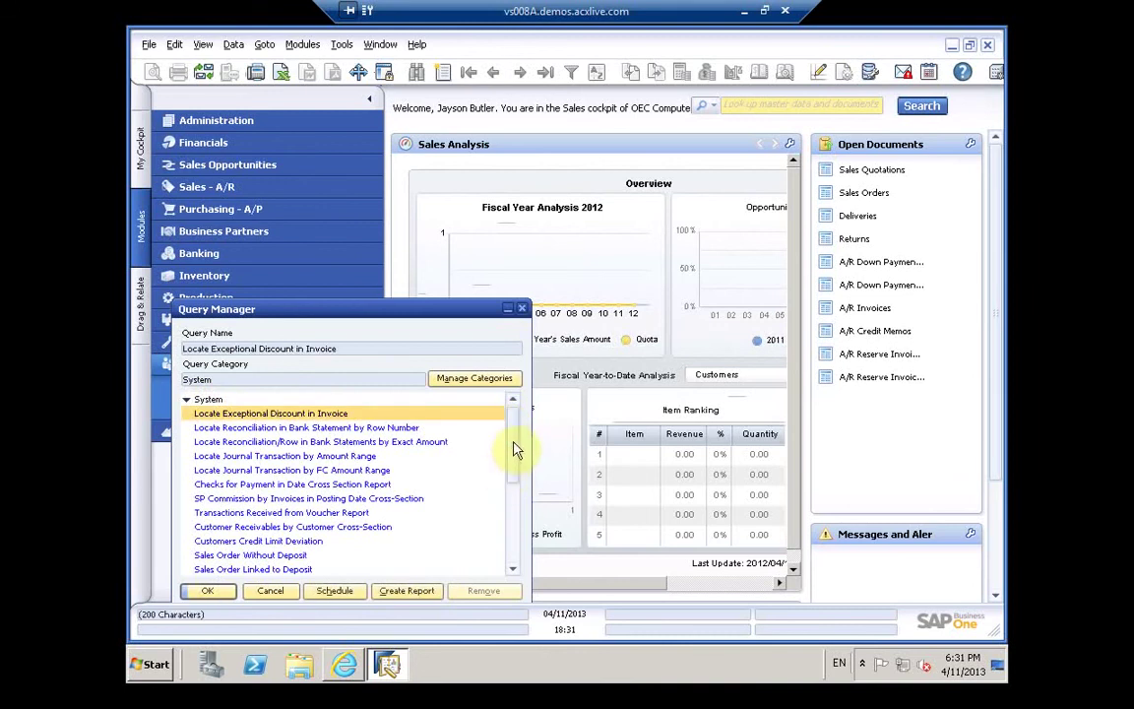
pyautogui.moveTo(516, 450); pyautogui.dragTo(516, 520)
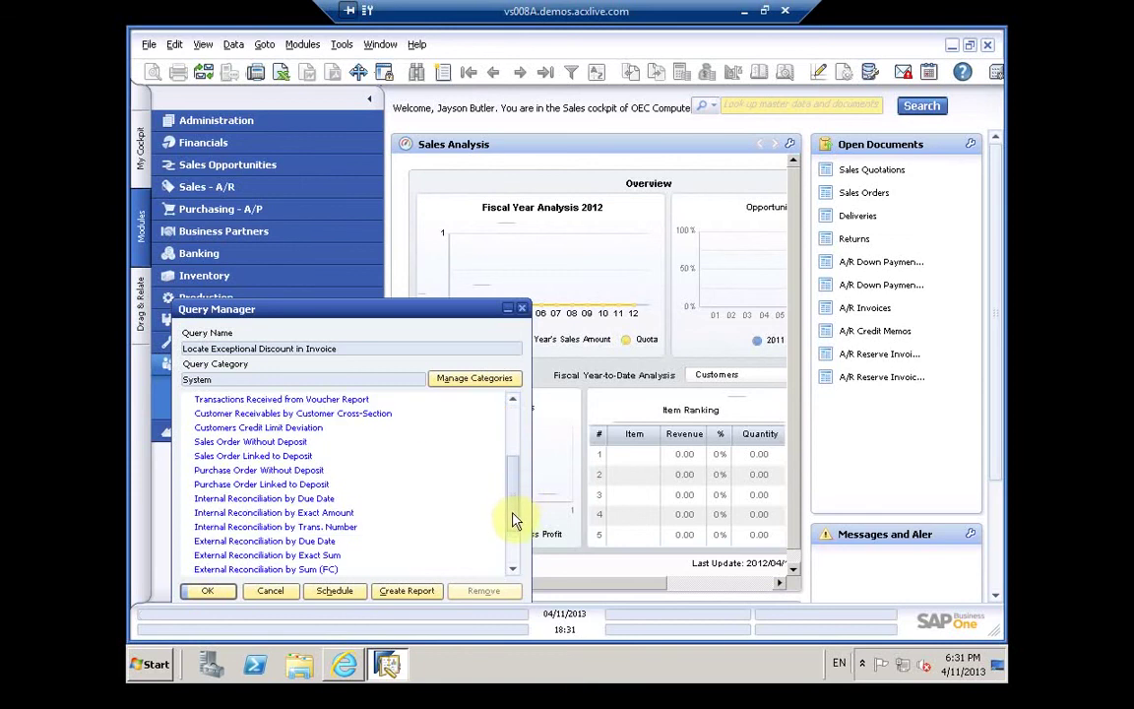
pyautogui.scroll(-3, 514, 524)
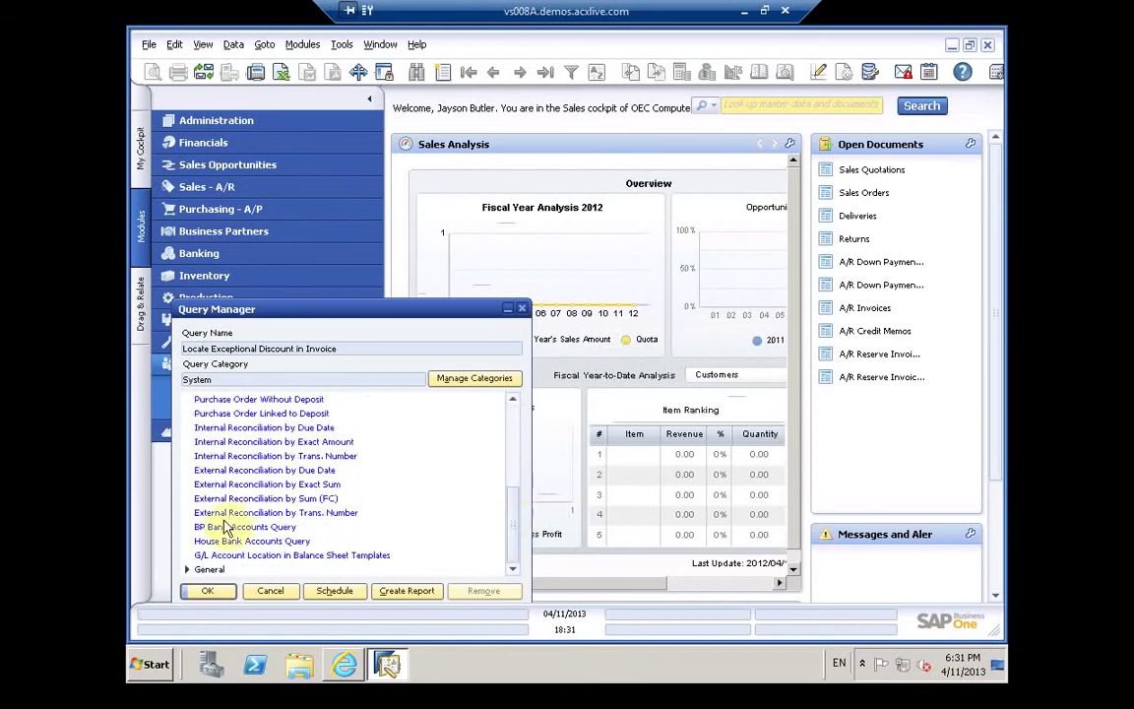
# Step: Run External Reconciliation by Trans. Number without filters, then close its results and the Query Manager
pyautogui.click(208, 569)
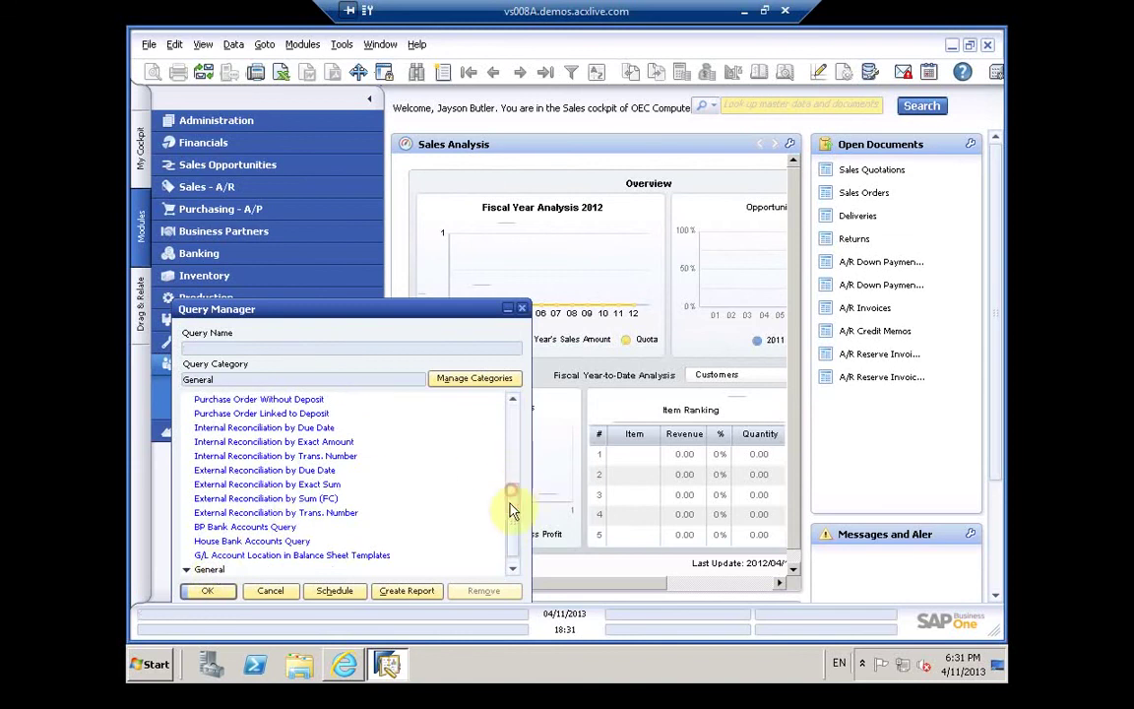
pyautogui.scroll(-1, 512, 509)
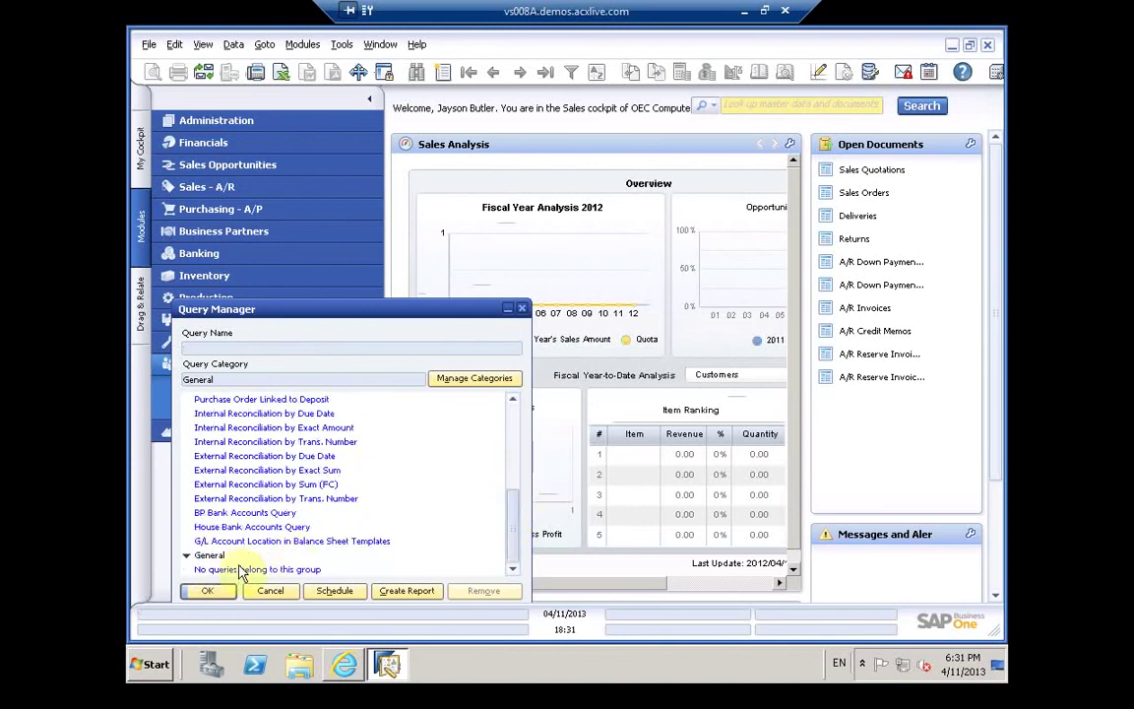
pyautogui.doubleClick(236, 499)
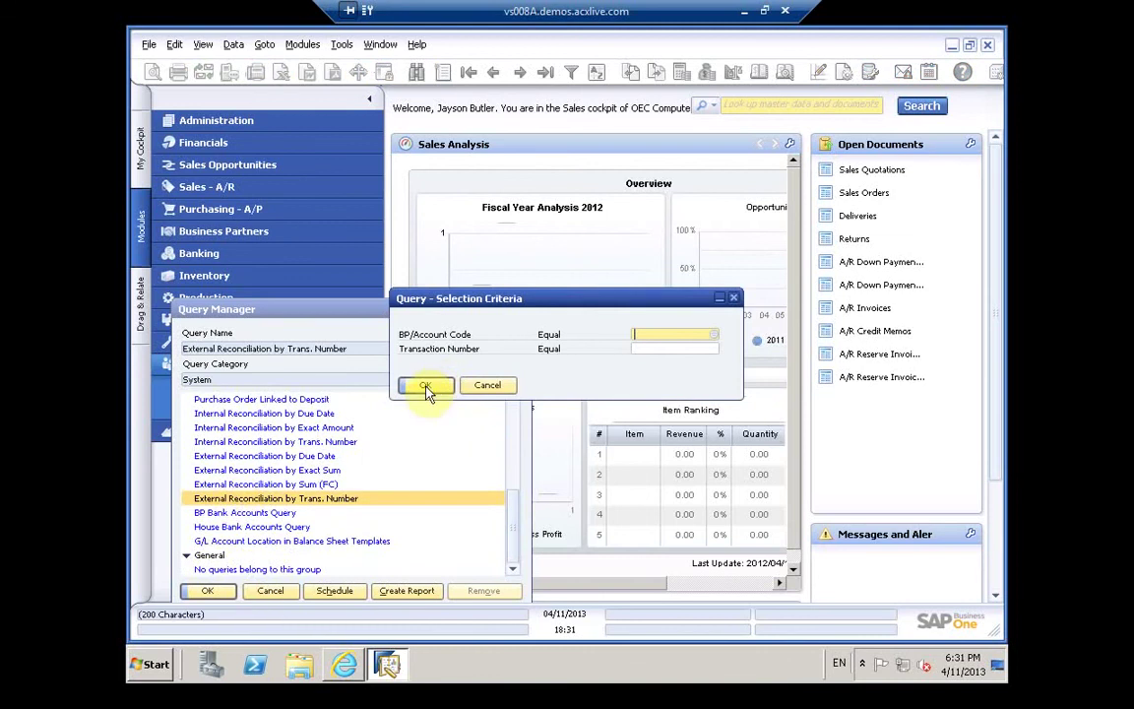
pyautogui.click(426, 387)
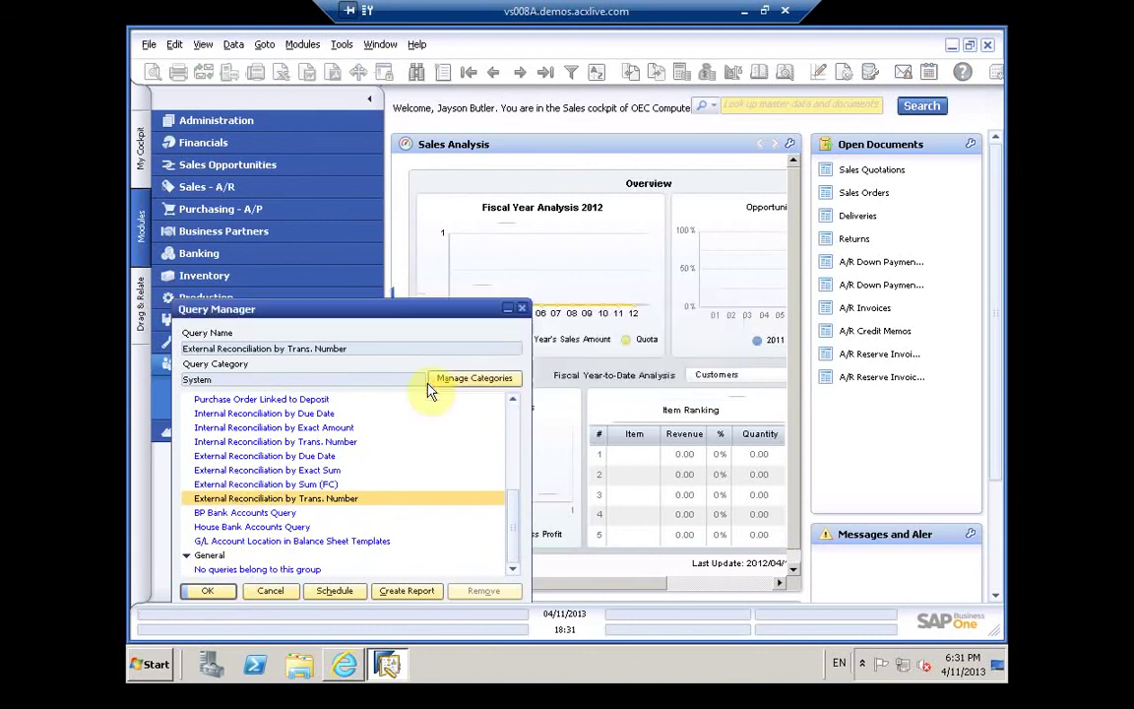
pyautogui.click(404, 353)
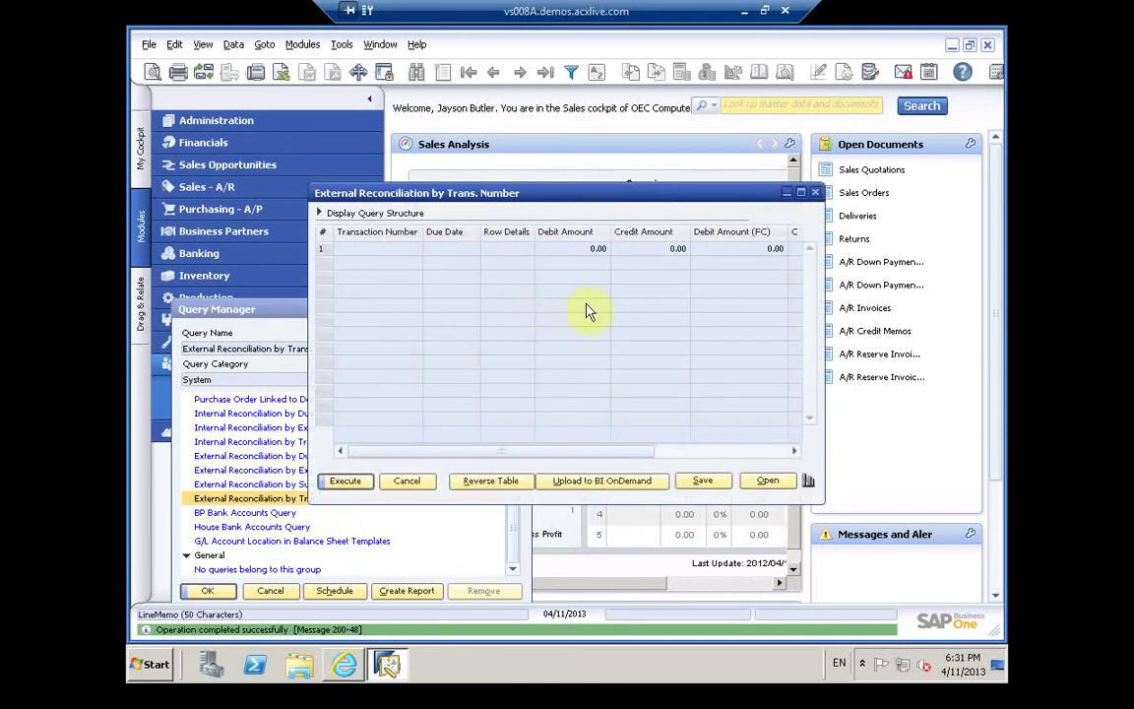
pyautogui.click(816, 195)
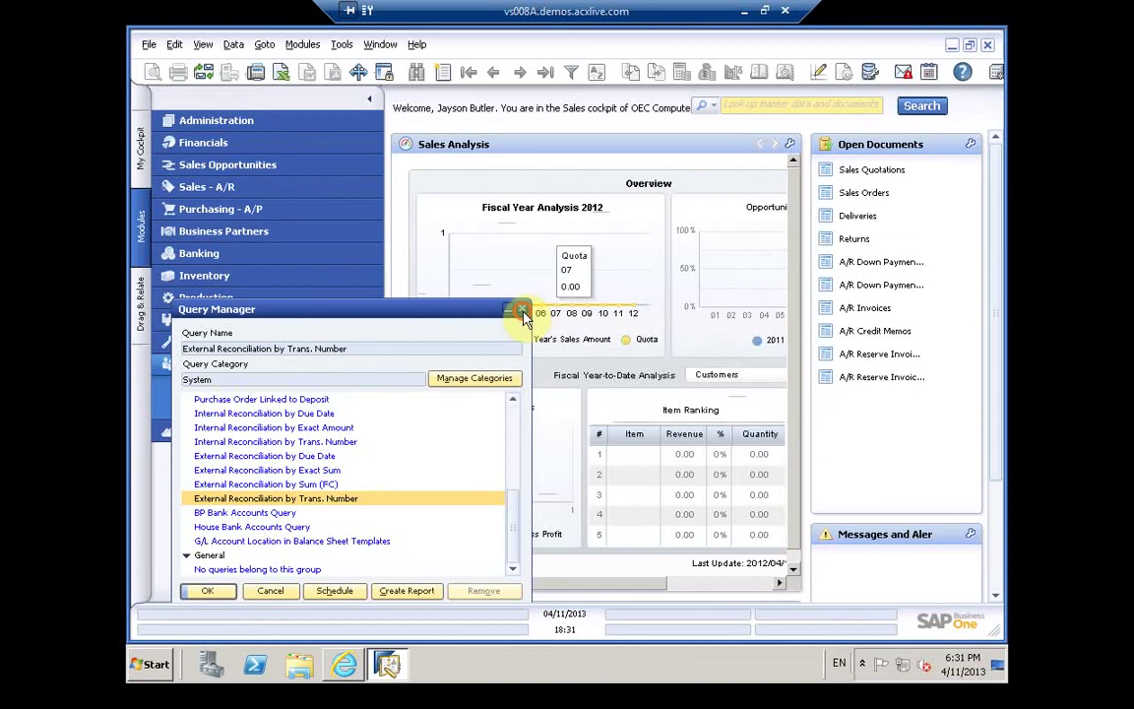
pyautogui.click(523, 311)
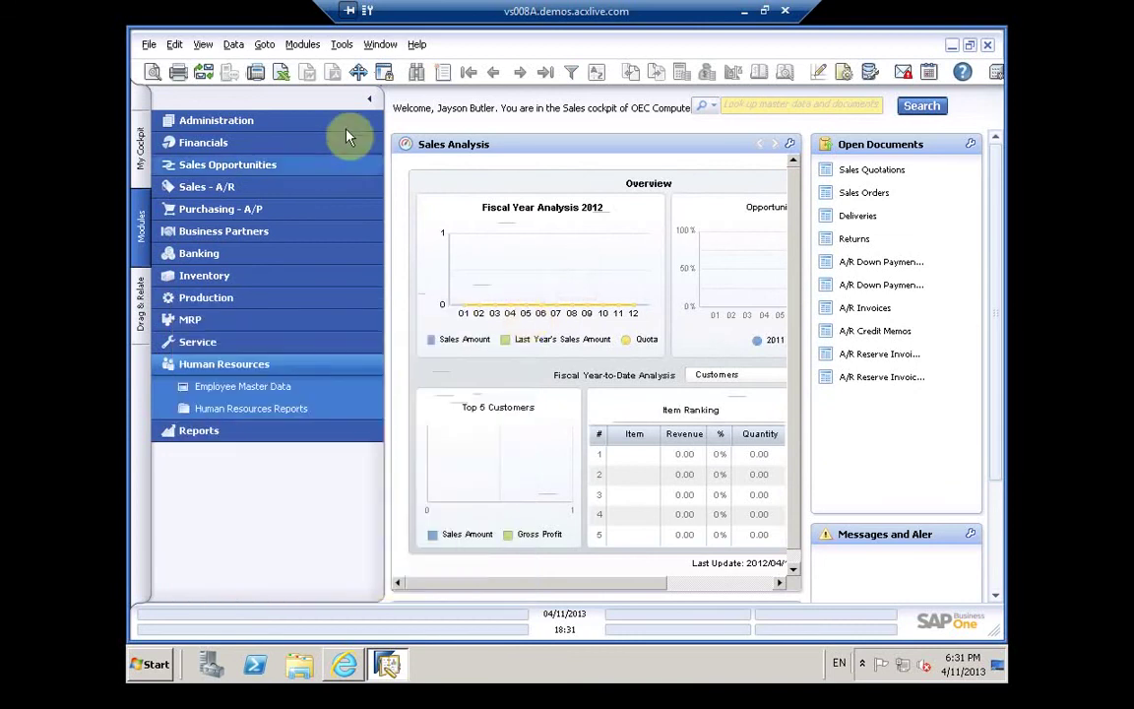
pyautogui.click(232, 46)
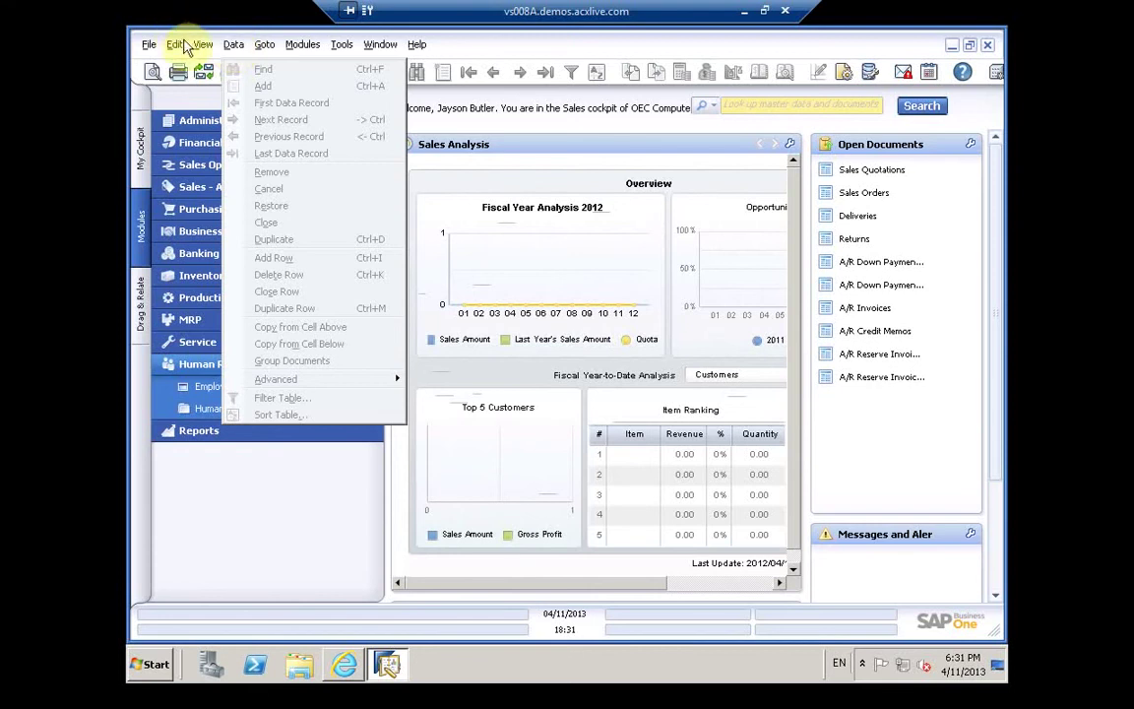
pyautogui.click(169, 44)
pyautogui.click(224, 409)
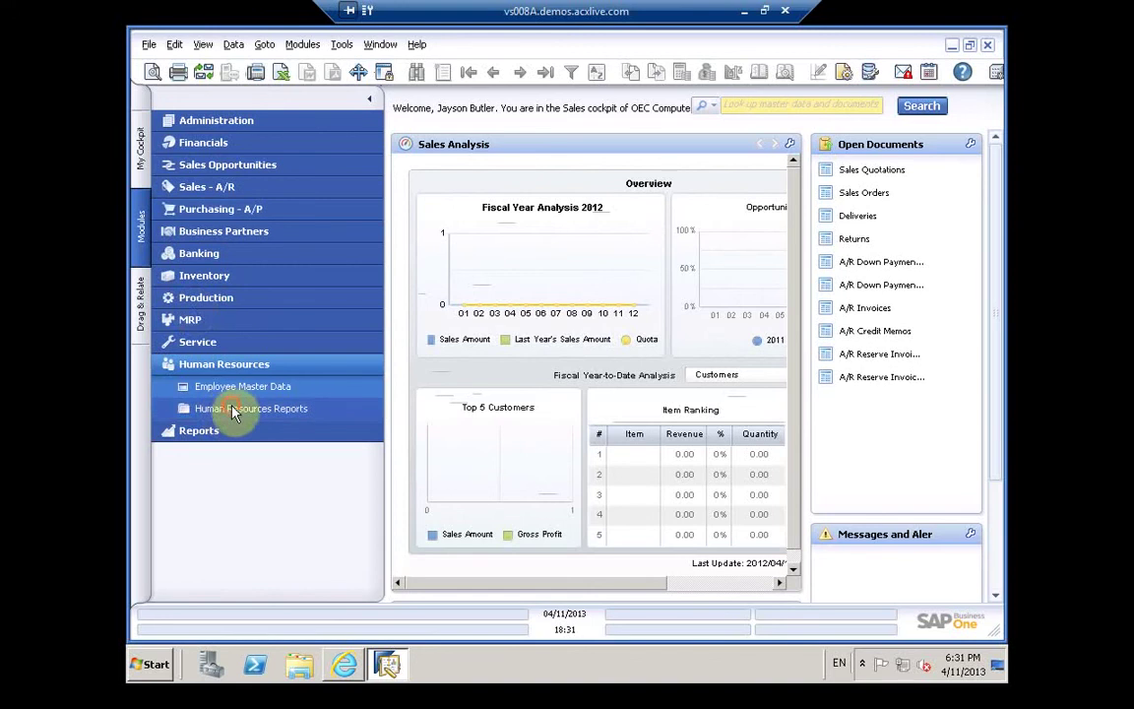
pyautogui.click(234, 412)
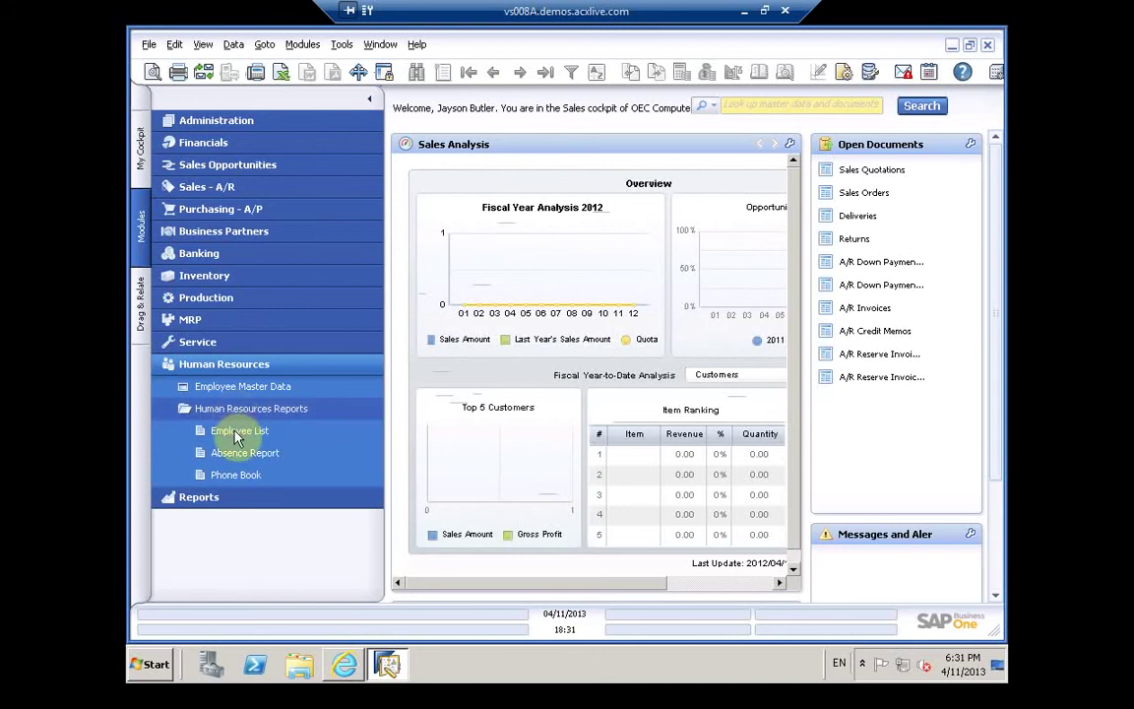
# Step: Open the Employee List report with all criteria at All and include inactive employees
pyautogui.click(236, 435)
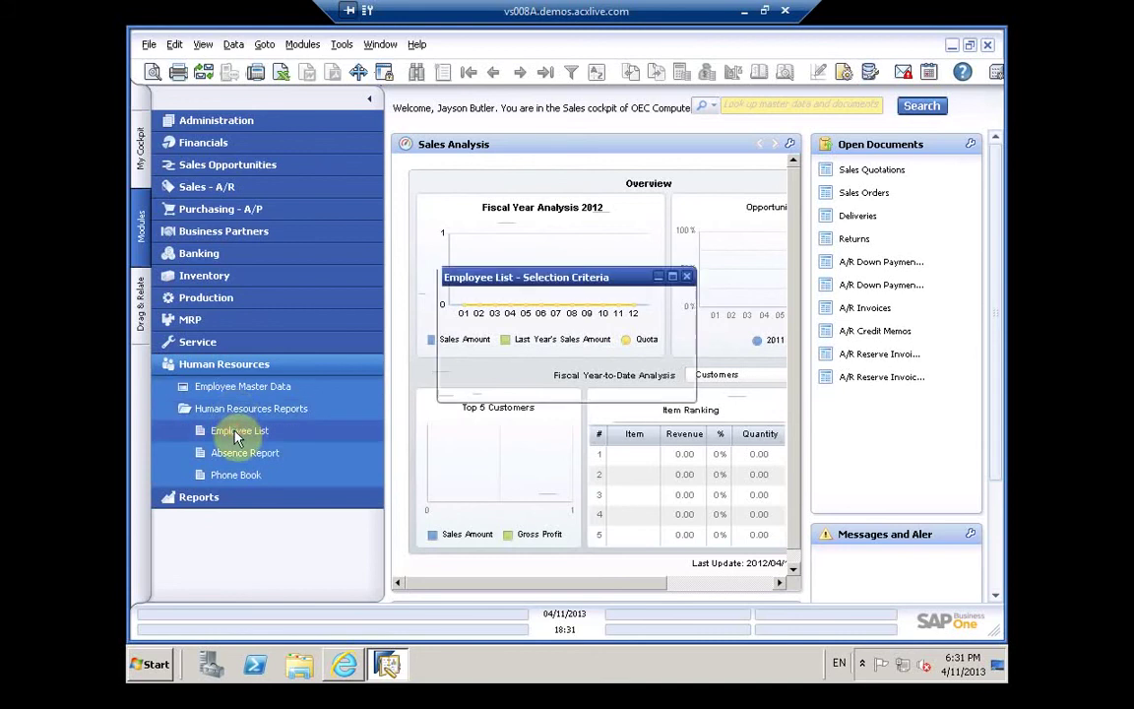
pyautogui.click(475, 387)
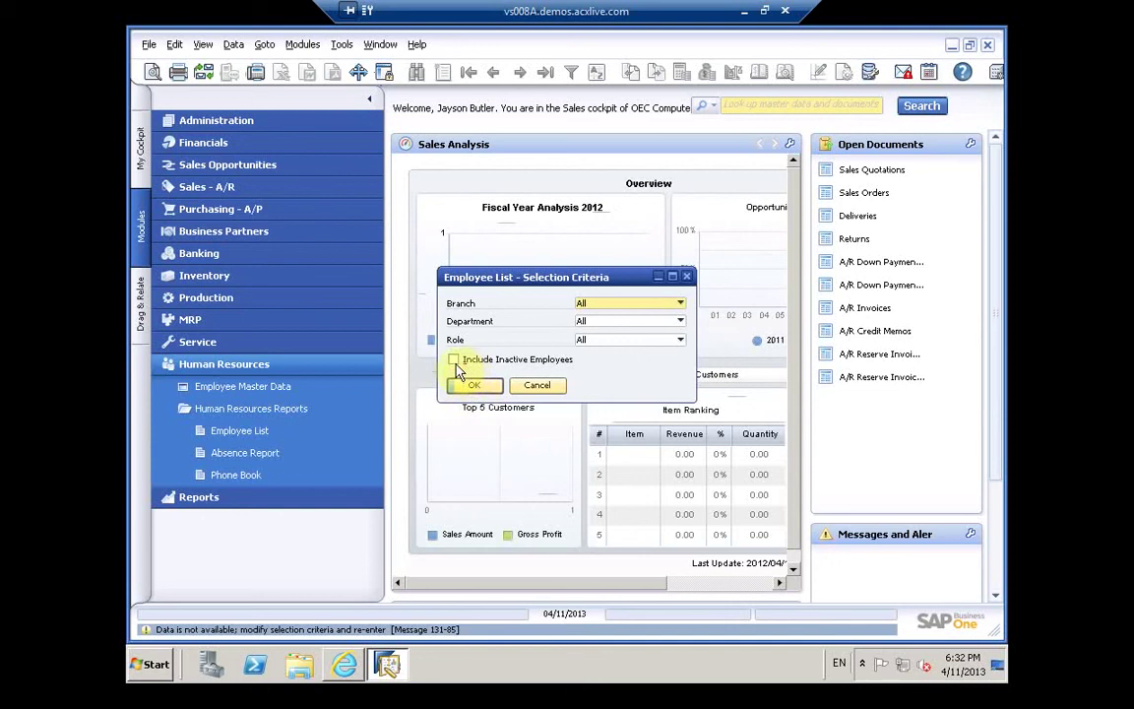
pyautogui.click(453, 361)
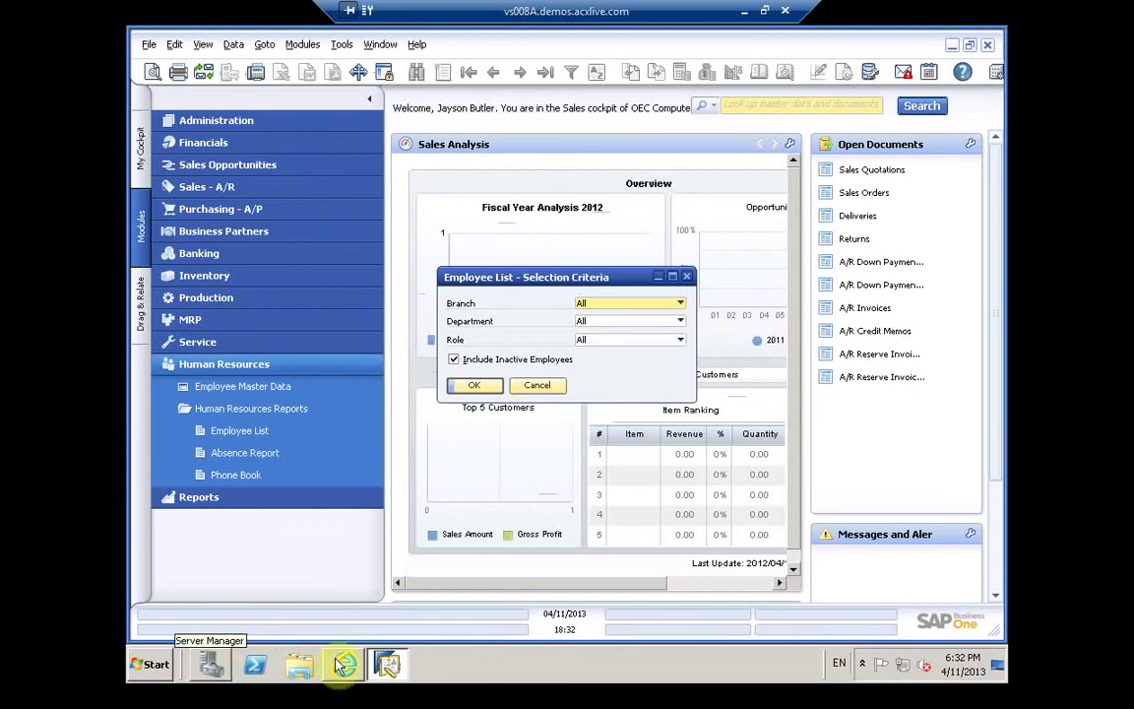
pyautogui.moveTo(387, 667)
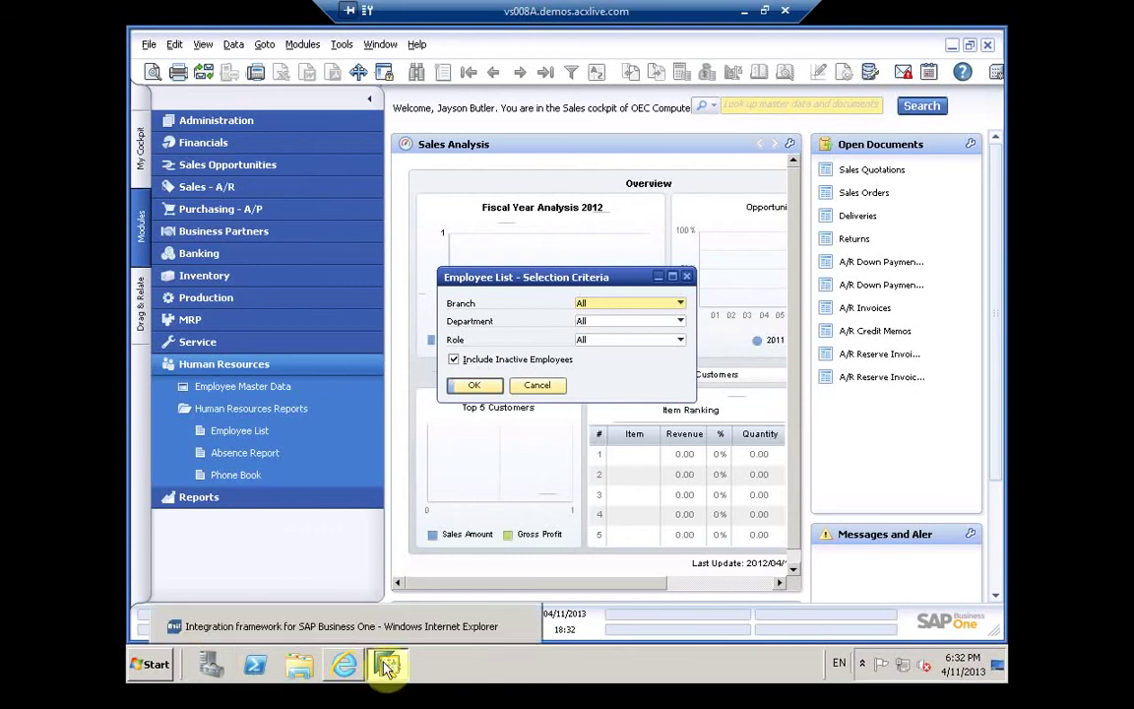
# Step: Launch Download Manager from the SAP Download Manager folder under All Programs
pyautogui.click(147, 669)
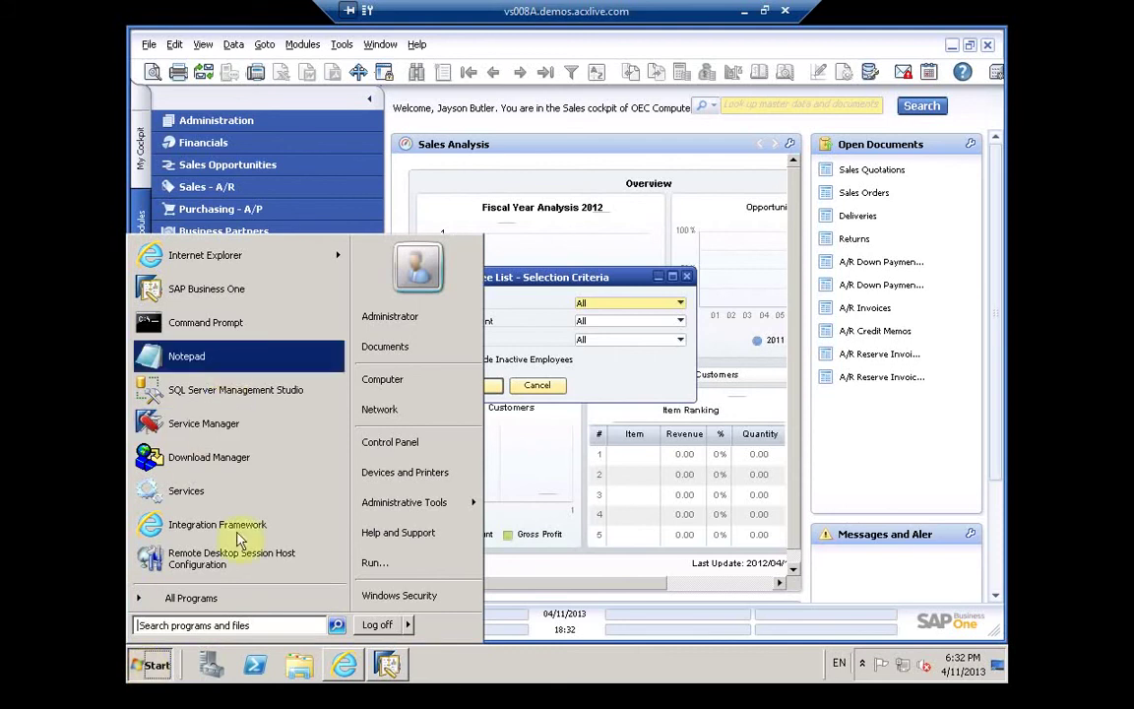
pyautogui.click(209, 597)
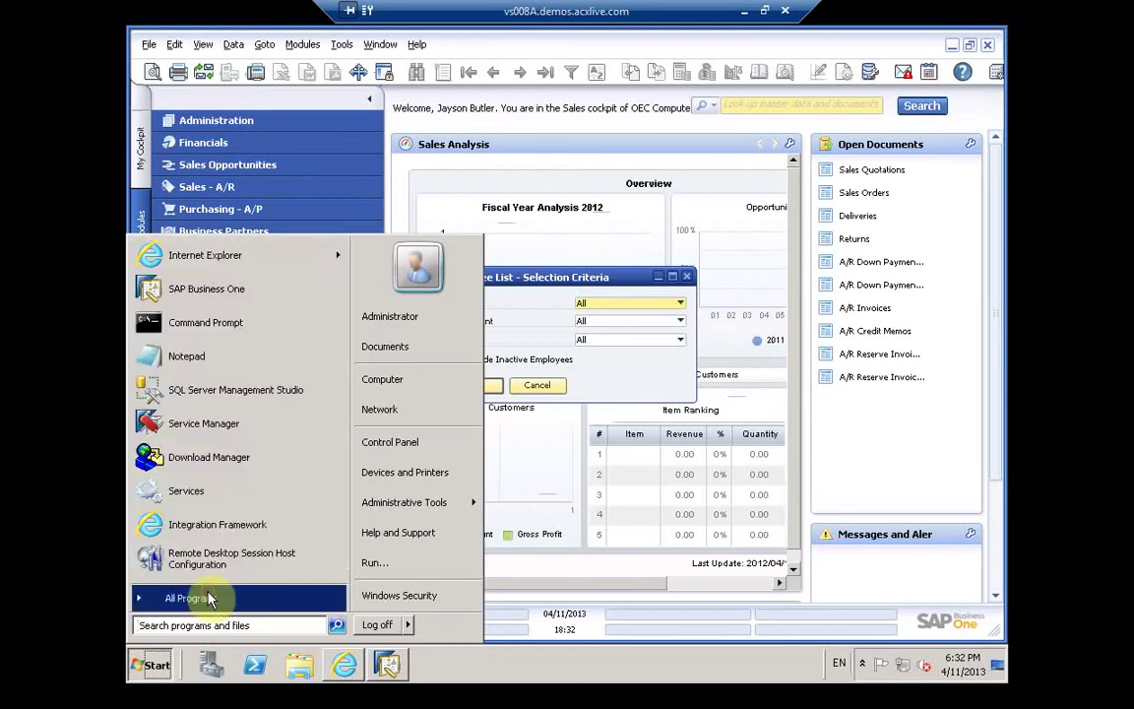
pyautogui.click(208, 597)
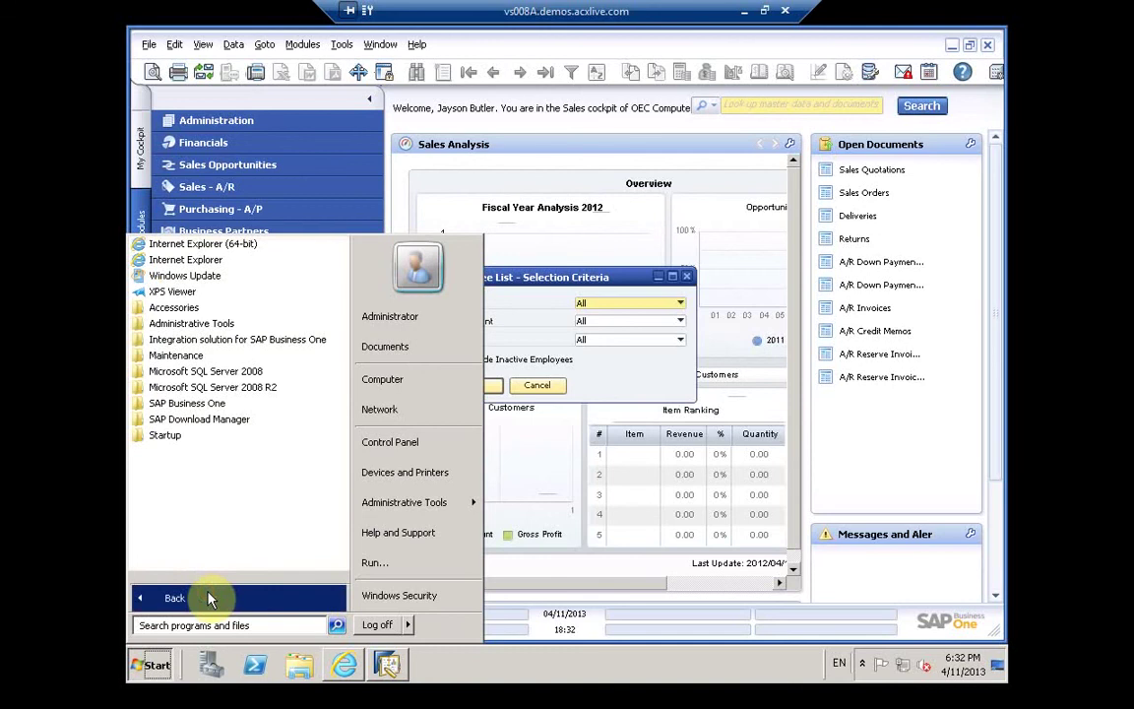
pyautogui.click(227, 425)
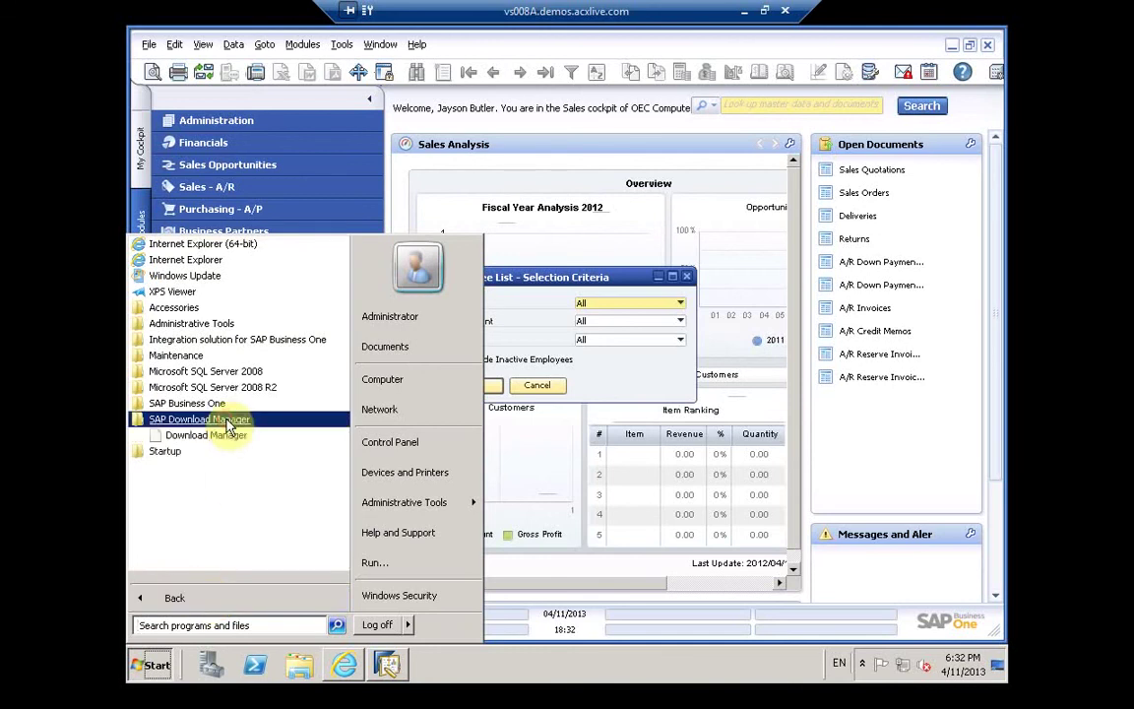
pyautogui.click(218, 439)
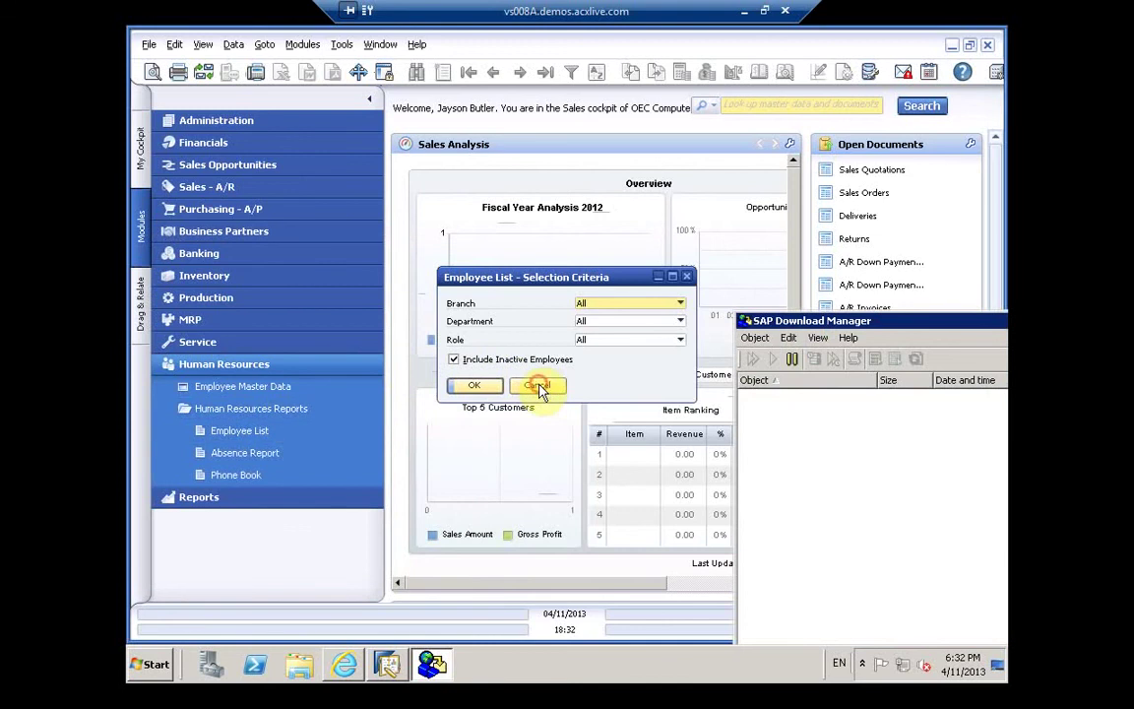
# Step: Cancel the Employee List criteria, then download the SAP HANA Platform package in Download Manager
pyautogui.click(696, 418)
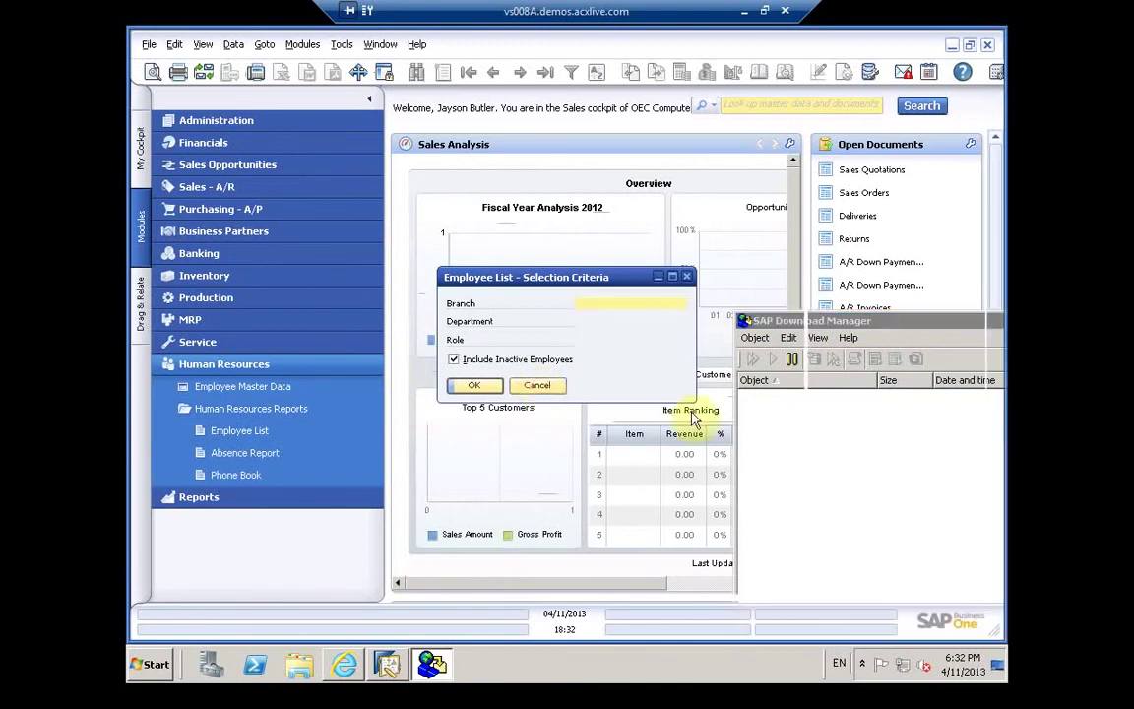
pyautogui.click(549, 386)
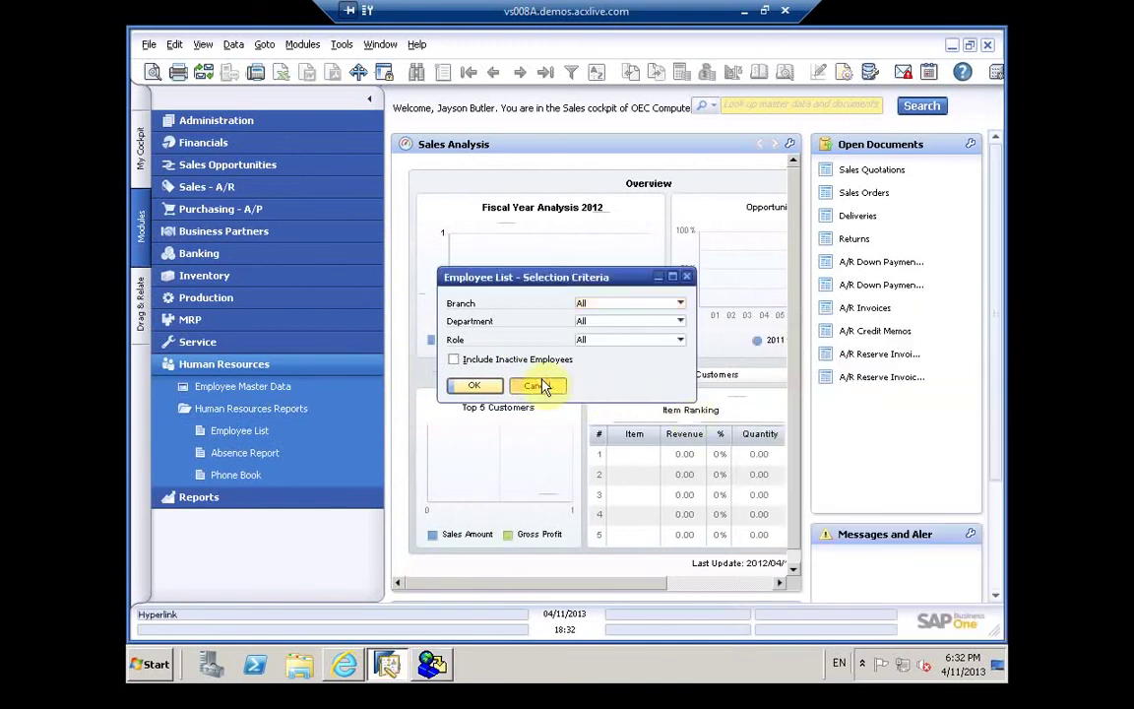
pyautogui.click(431, 665)
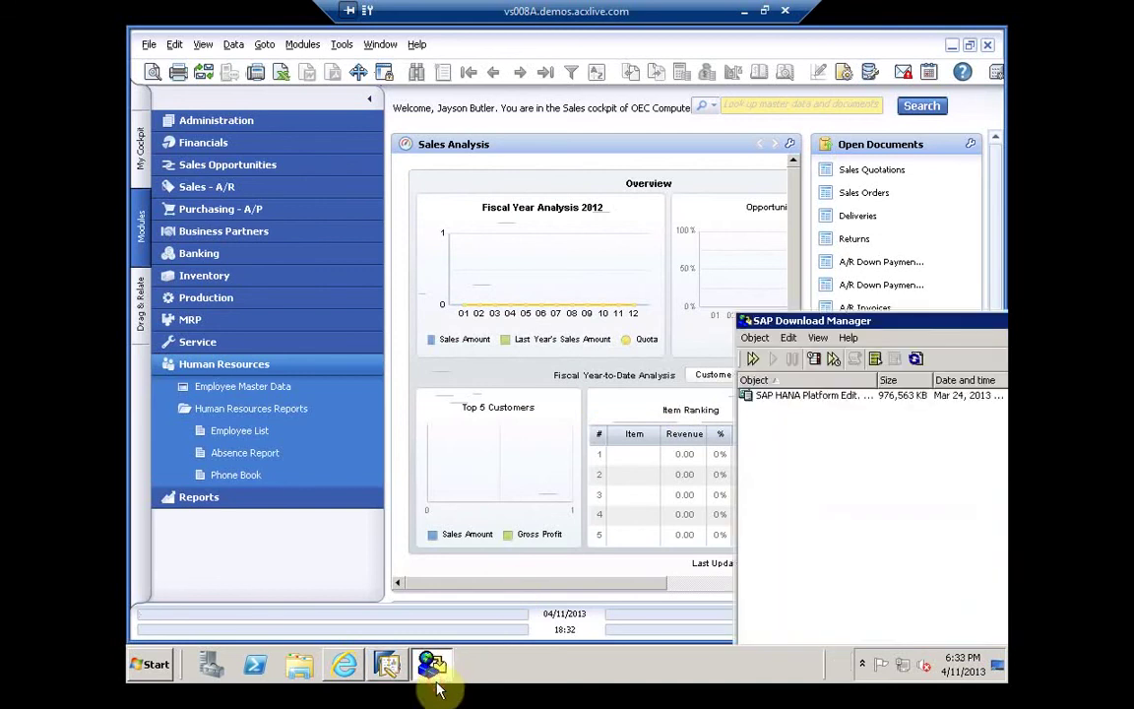
pyautogui.click(813, 397)
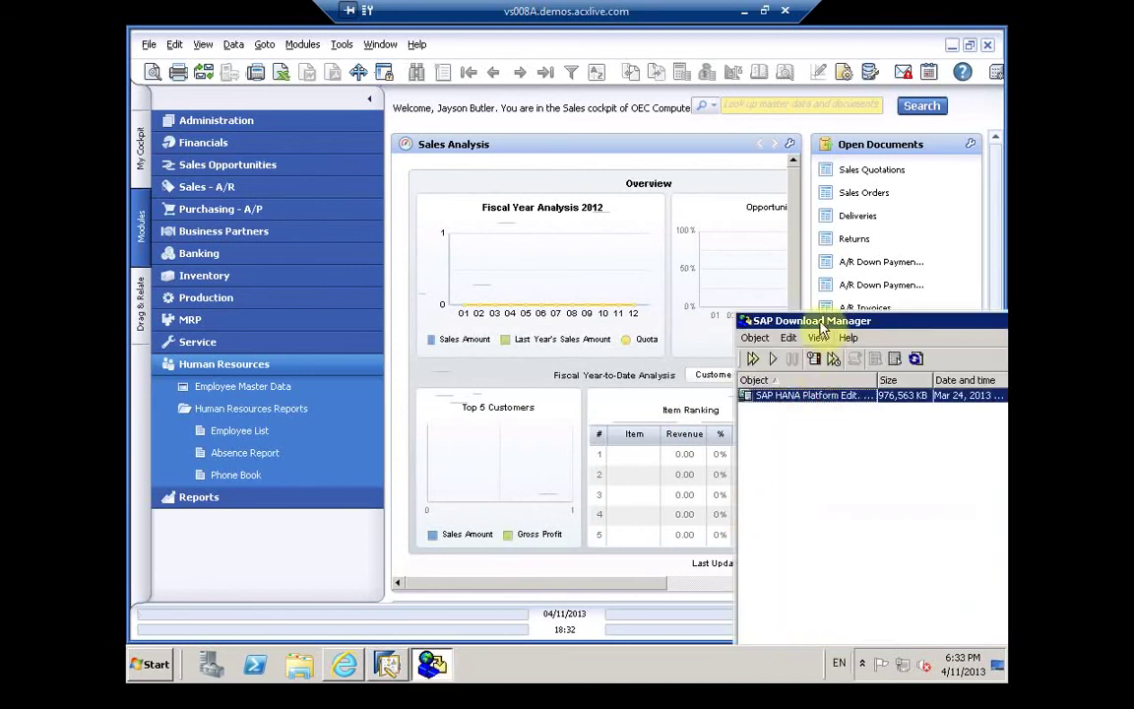
pyautogui.moveTo(798, 317); pyautogui.dragTo(758, 309)
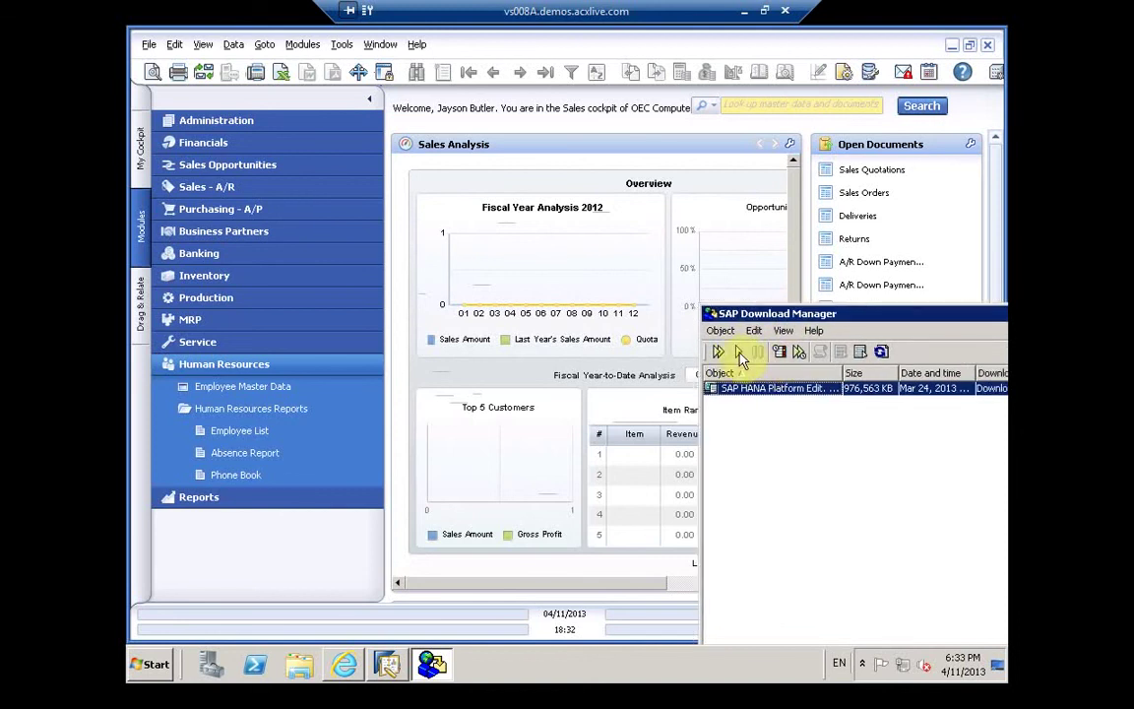
pyautogui.click(738, 353)
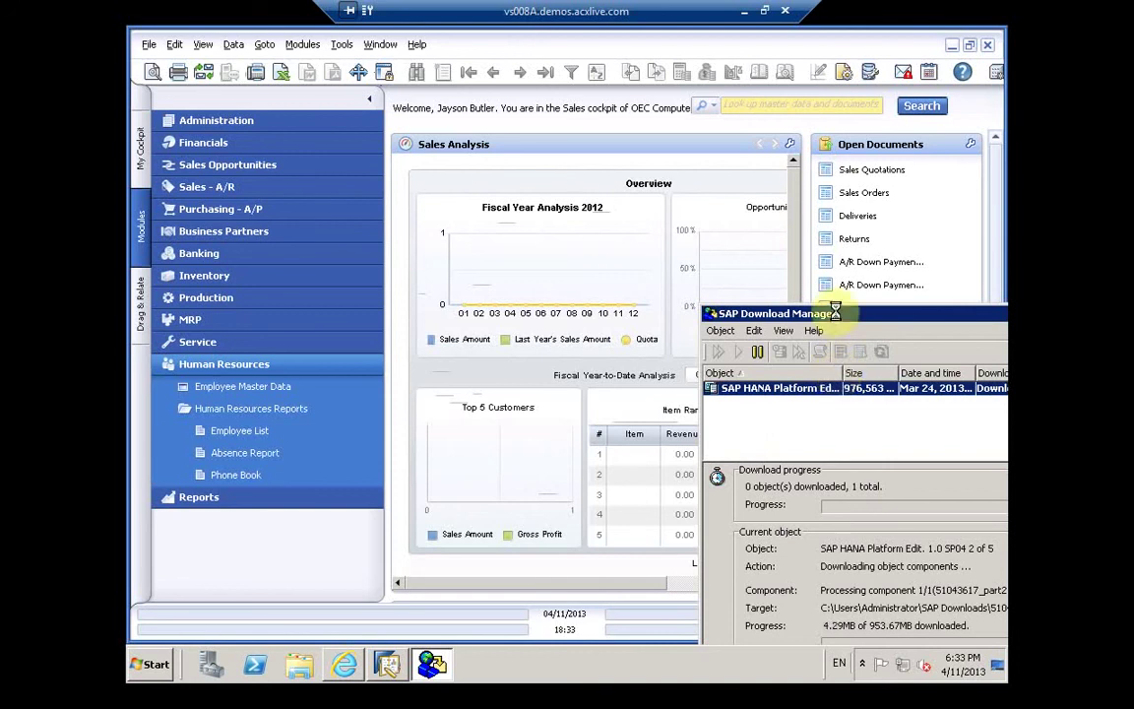
pyautogui.moveTo(835, 317); pyautogui.dragTo(766, 199)
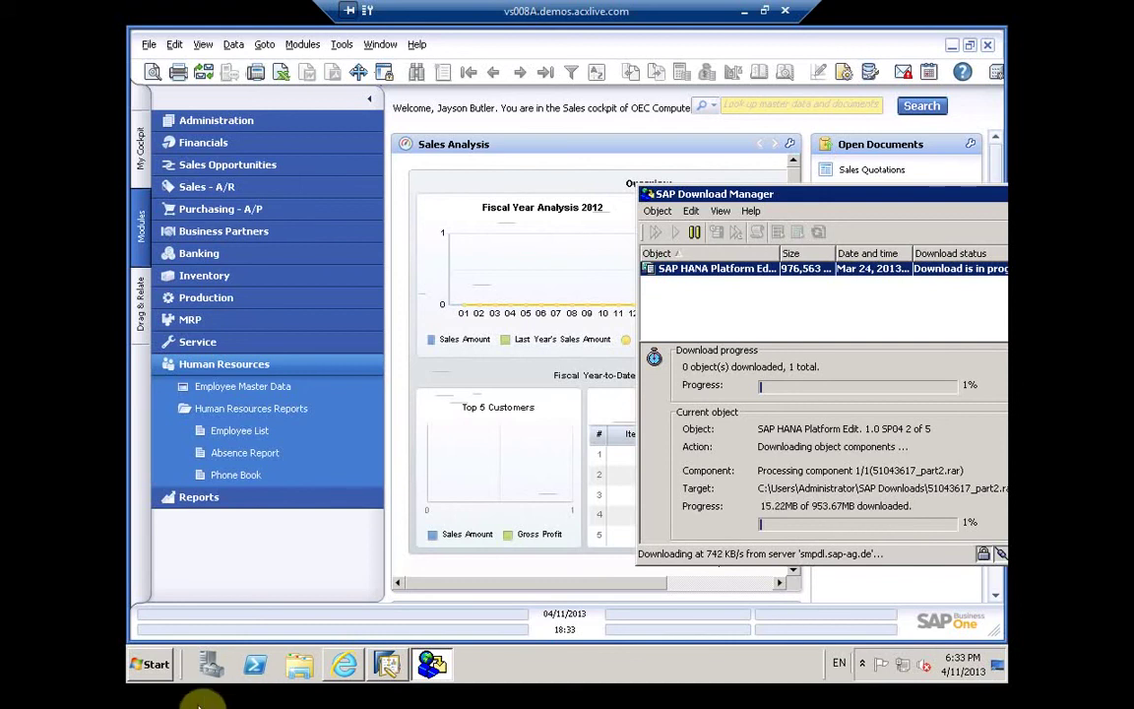
# Step: Browse the SAP Business One, Server Tools, Integration solution and Administrative Tools folders, then return to the remote desktop
pyautogui.click(157, 667)
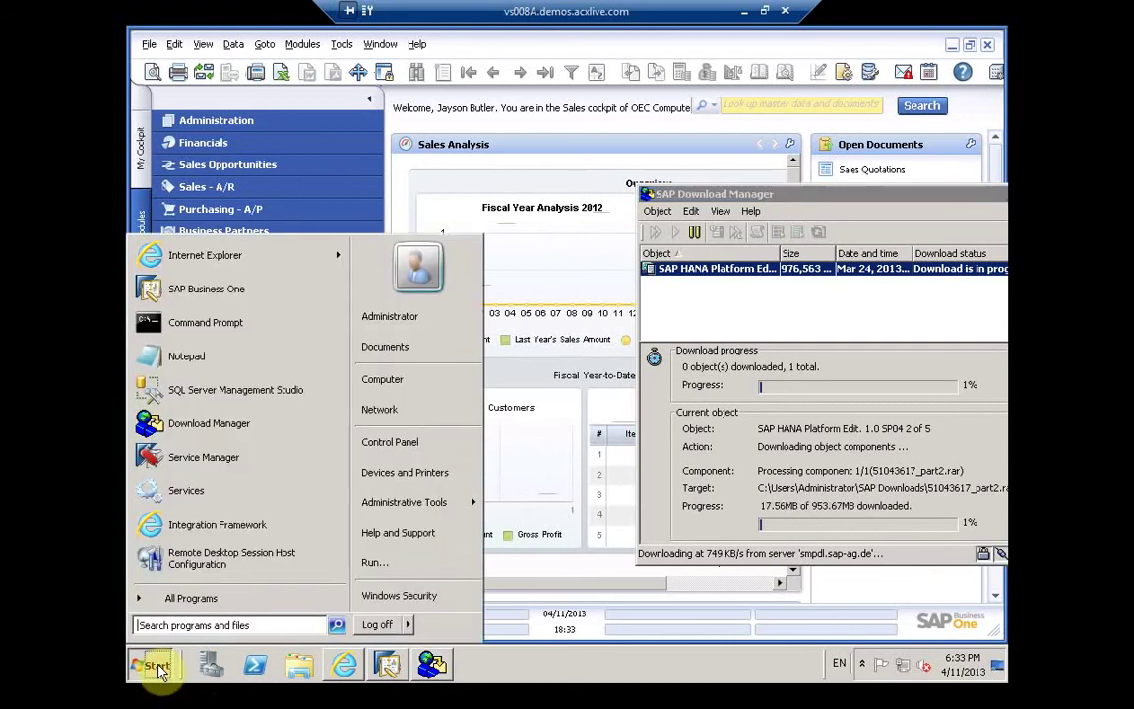
pyautogui.click(192, 598)
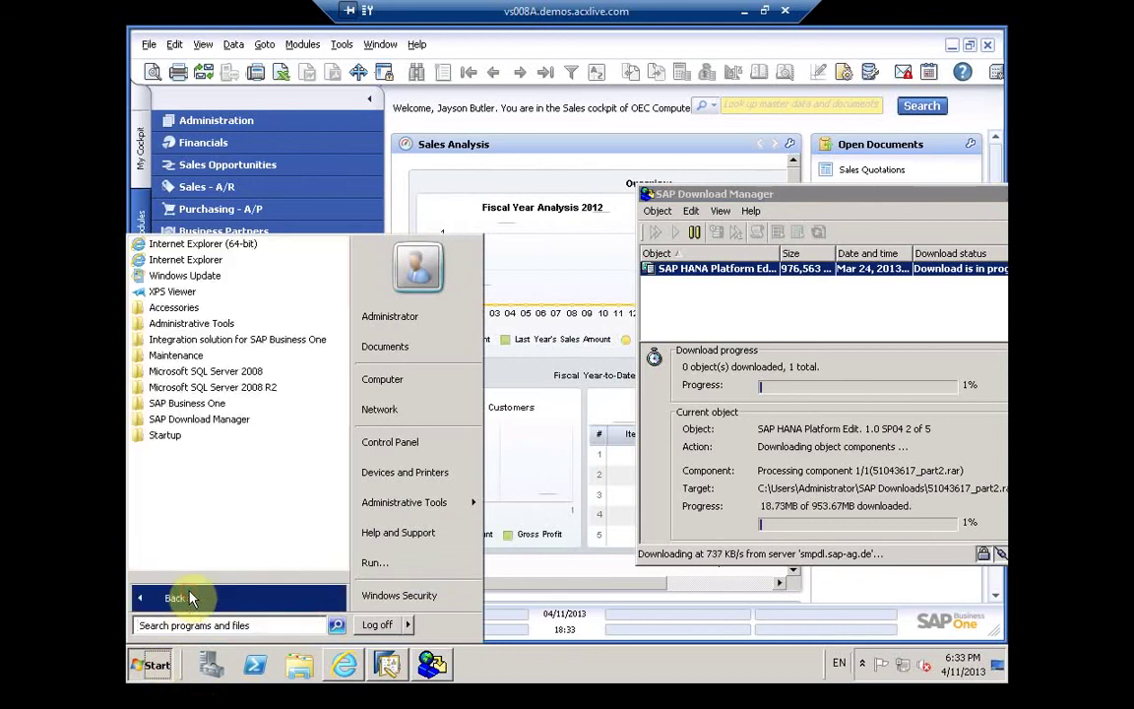
pyautogui.click(187, 403)
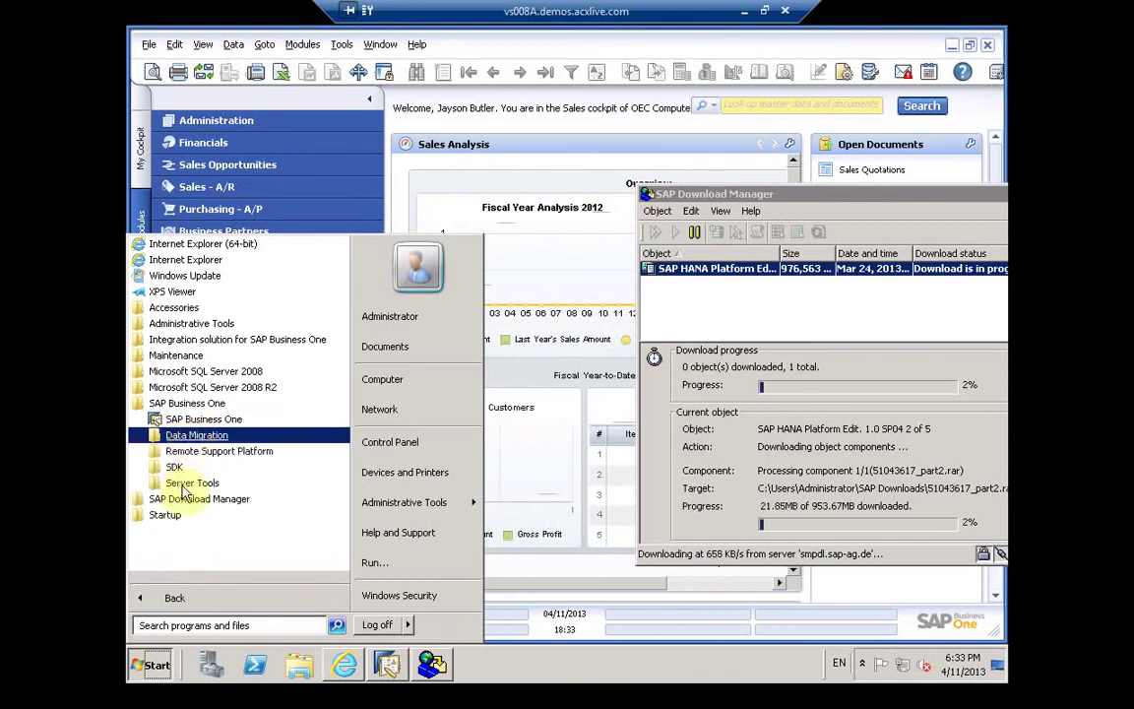
pyautogui.click(189, 484)
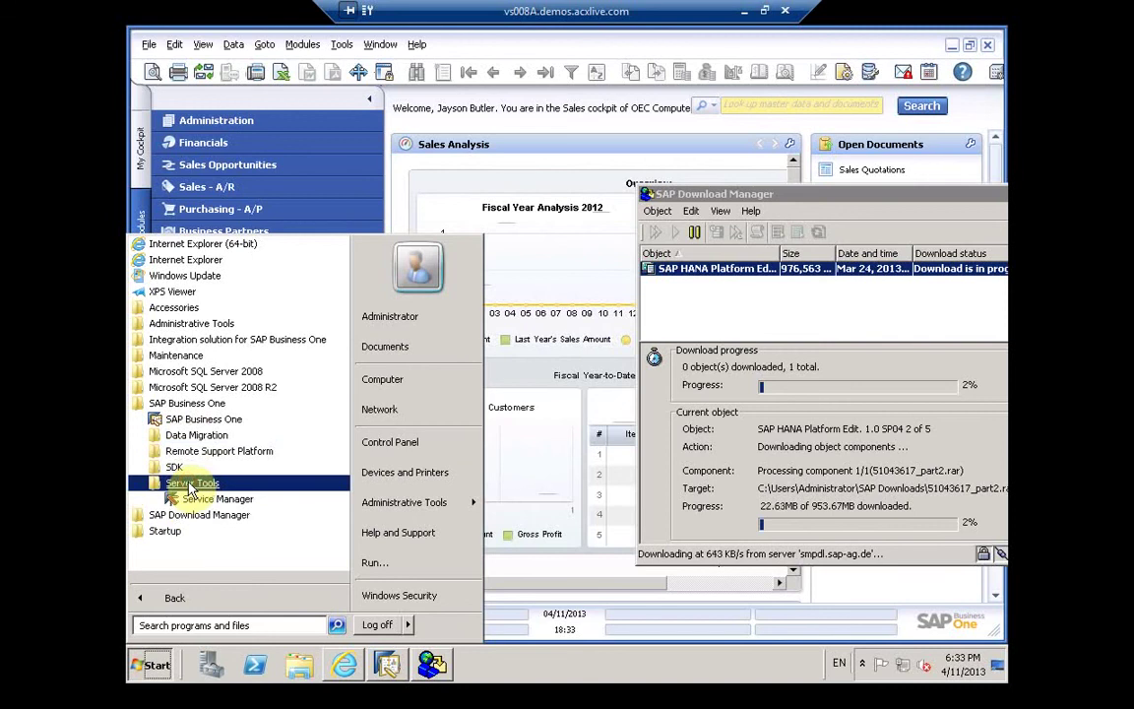
pyautogui.click(212, 340)
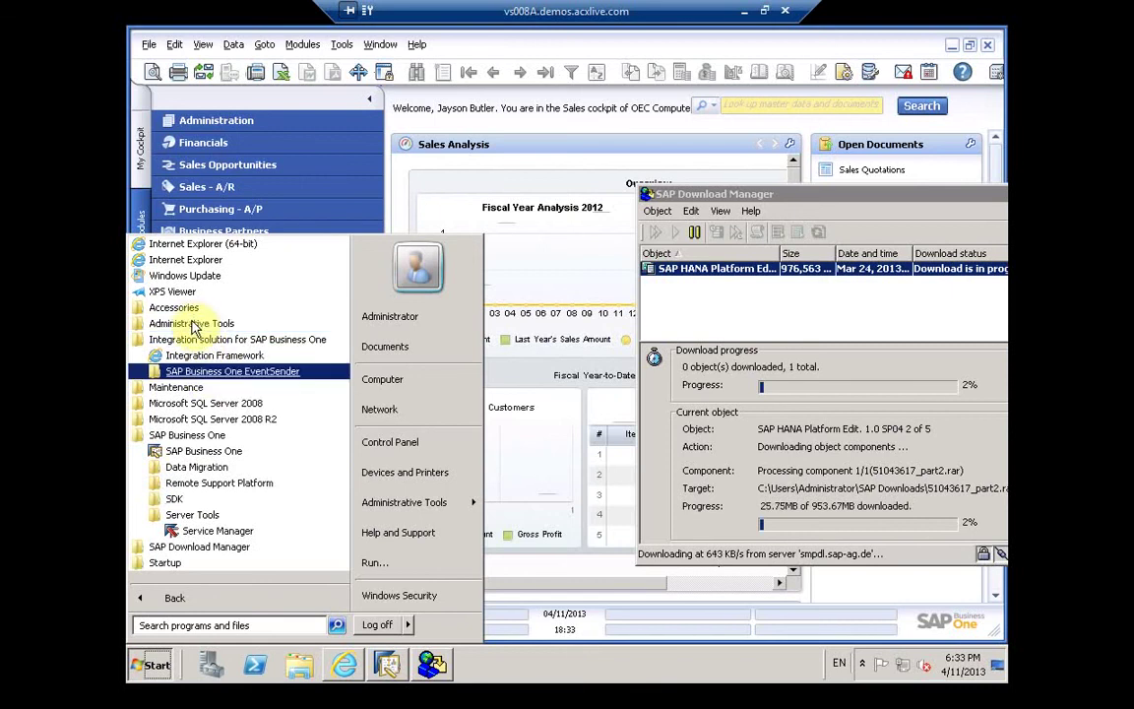
pyautogui.click(193, 324)
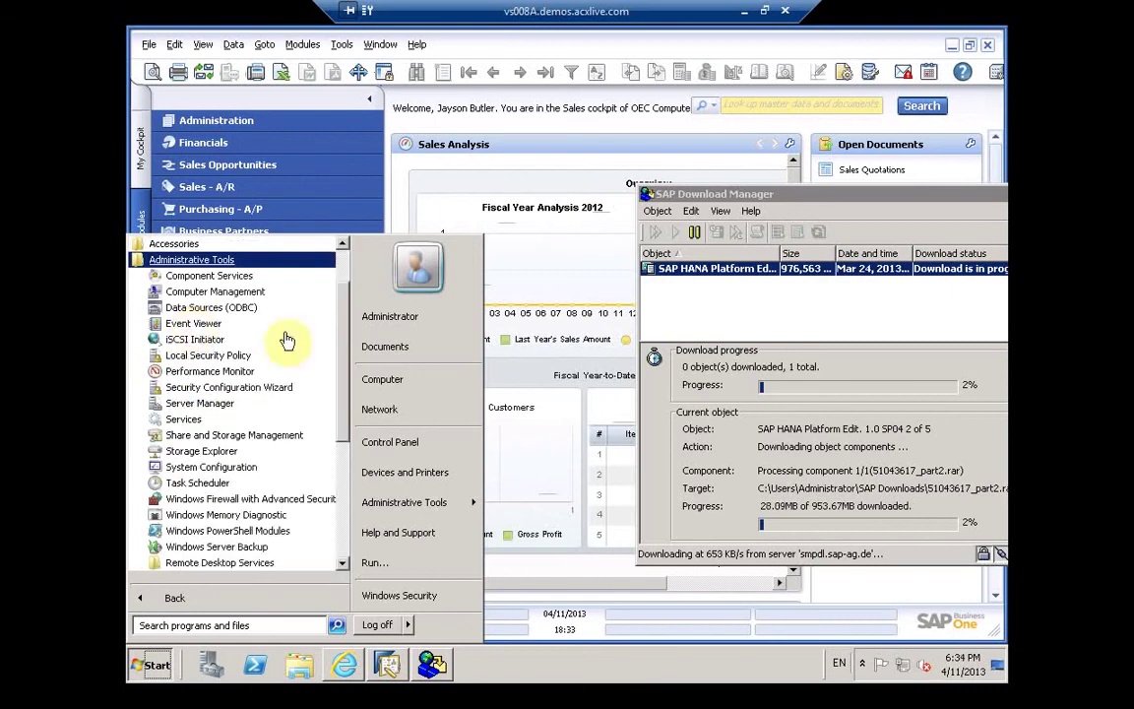
pyautogui.click(195, 259)
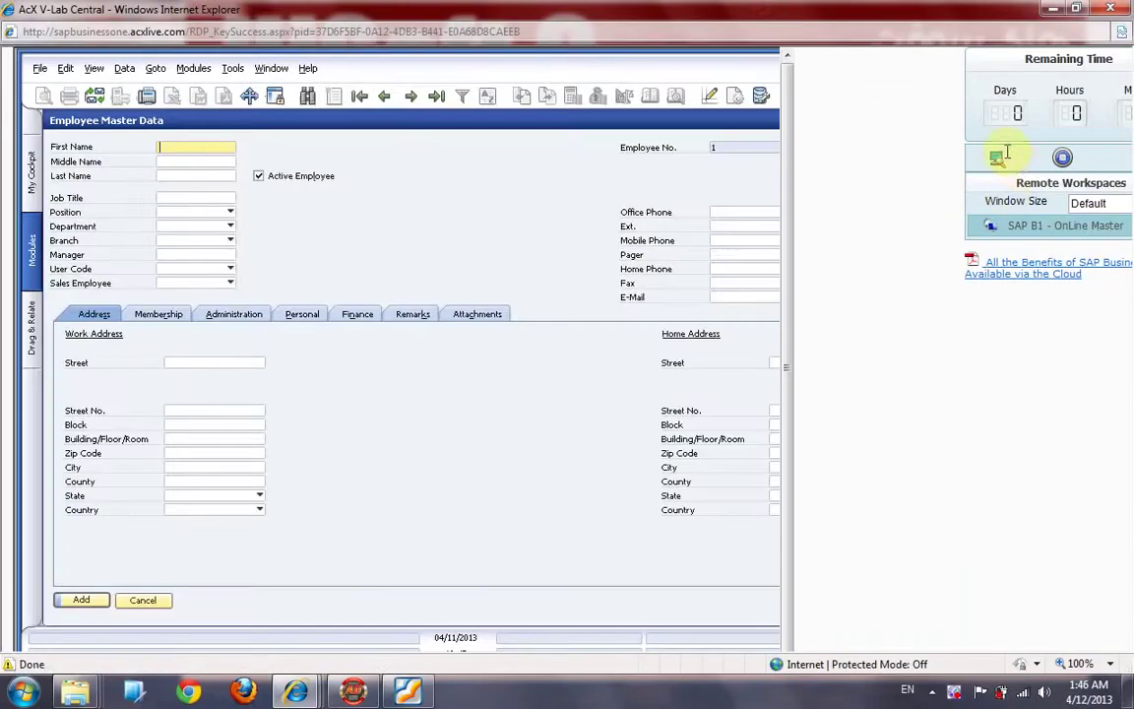
pyautogui.click(999, 155)
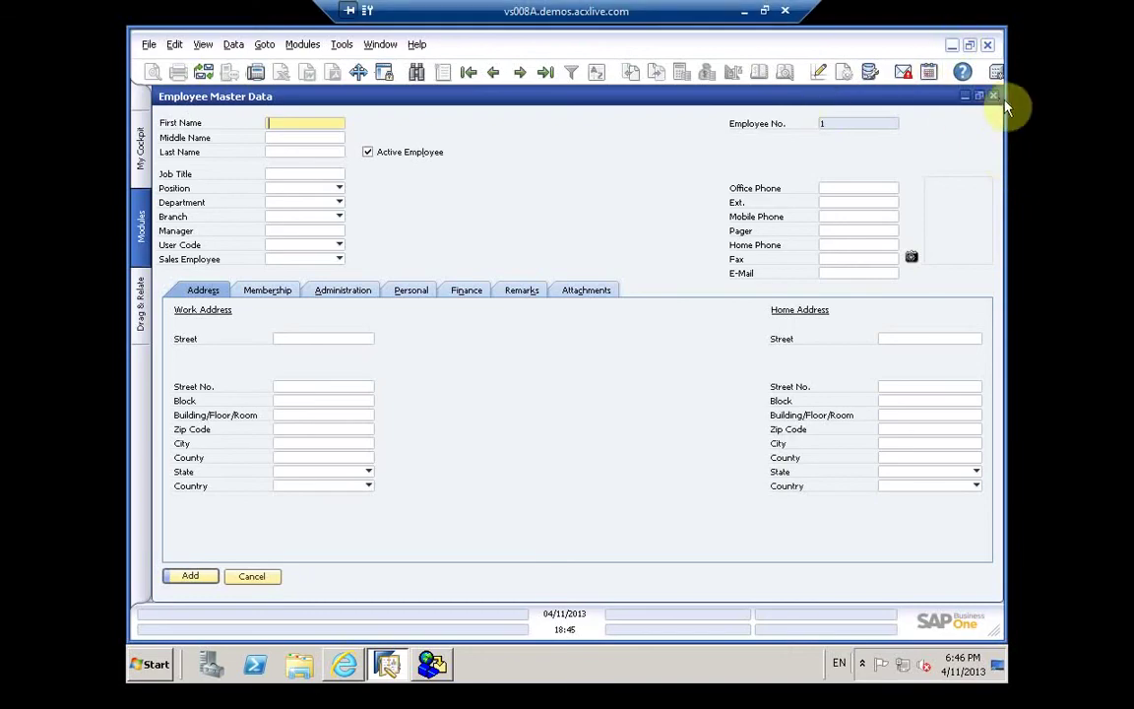
# Step: Close the Employee Master Data form and Users - Setup window without saving the user
pyautogui.click(992, 95)
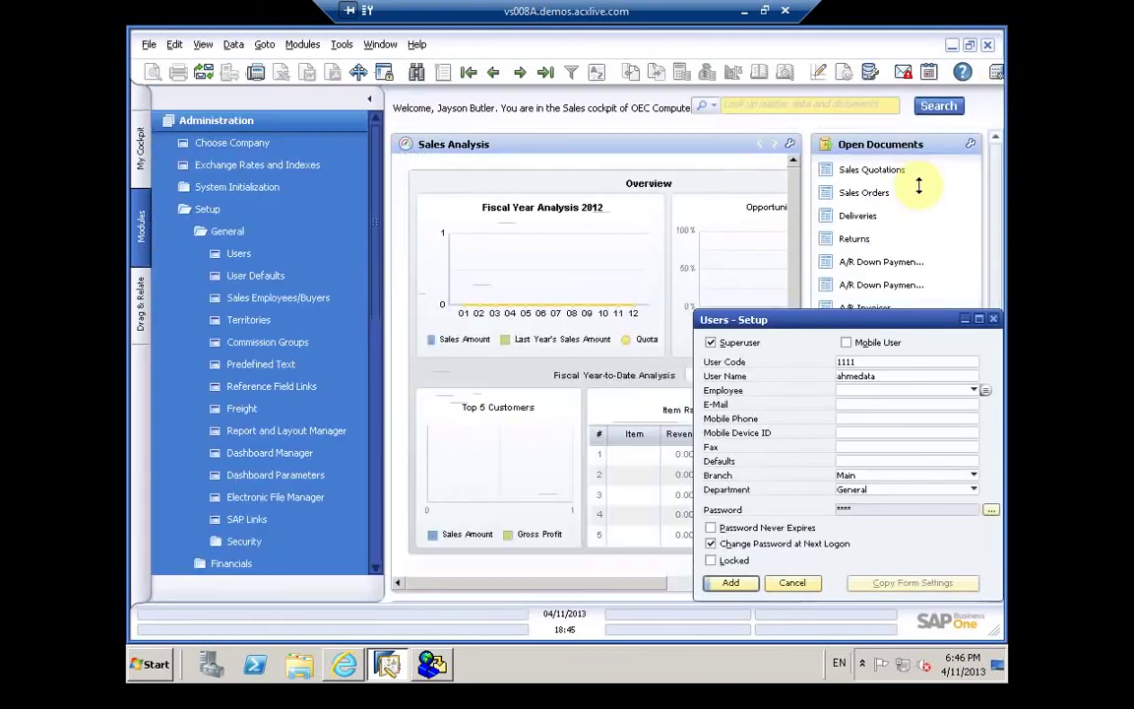
pyautogui.click(992, 320)
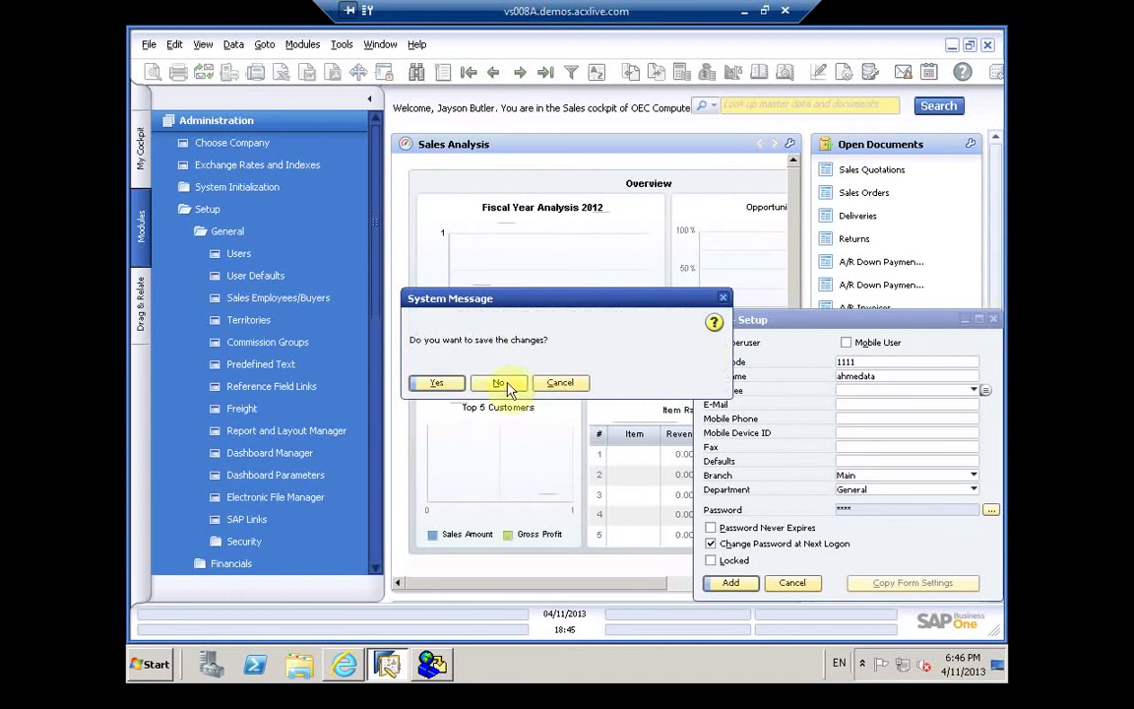
pyautogui.click(495, 386)
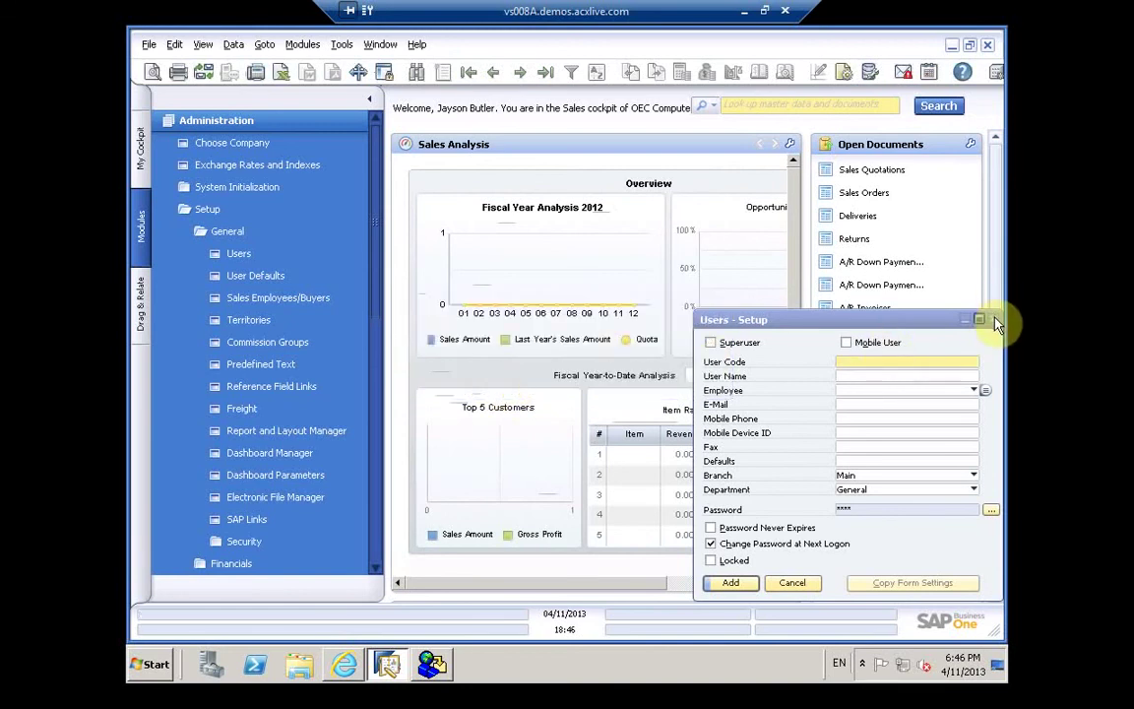
pyautogui.click(793, 583)
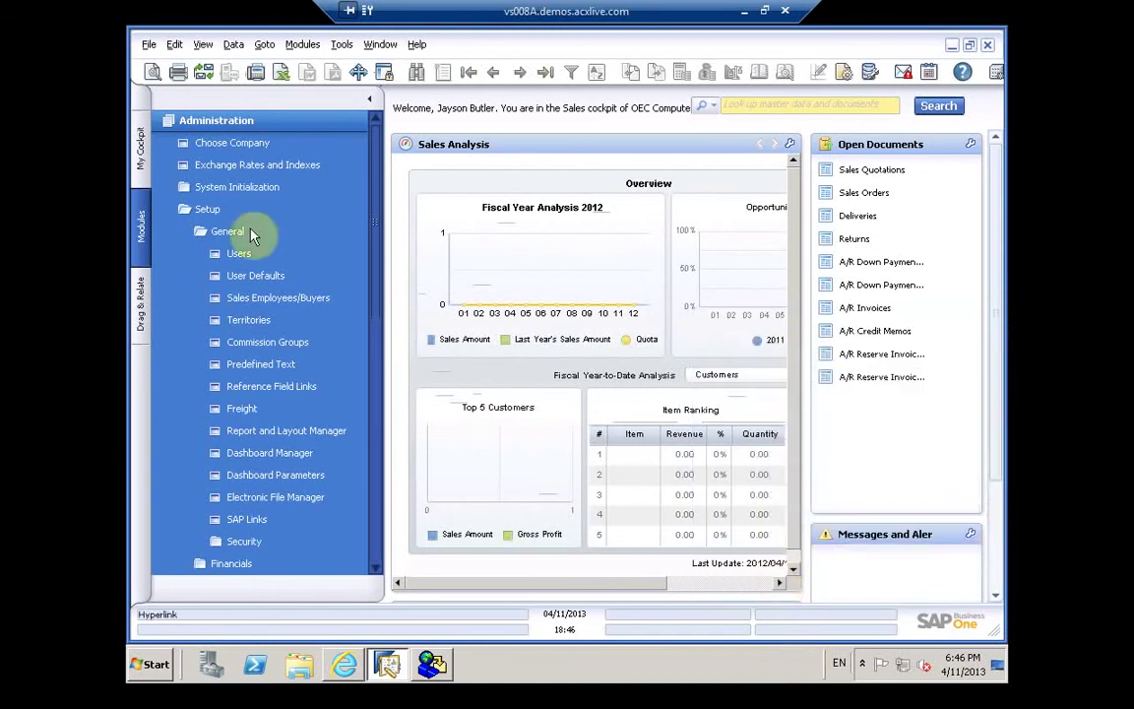
# Step: Expand Administration > Setup > General in the Modules tree
pyautogui.click(192, 123)
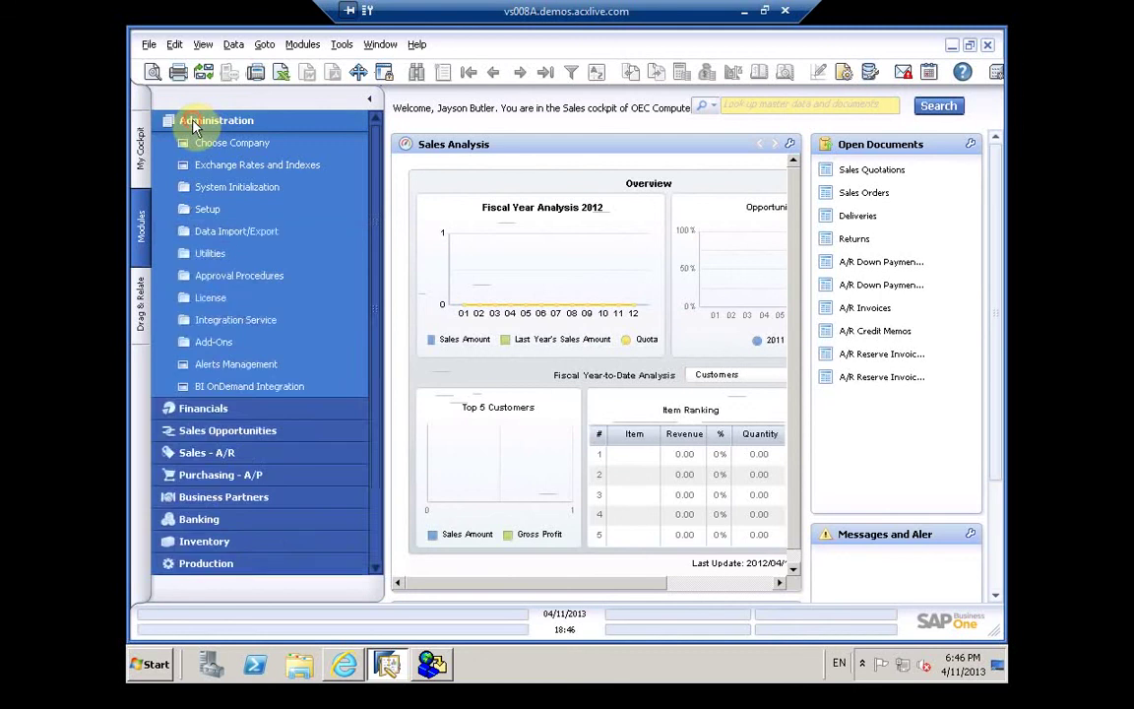
pyautogui.click(193, 123)
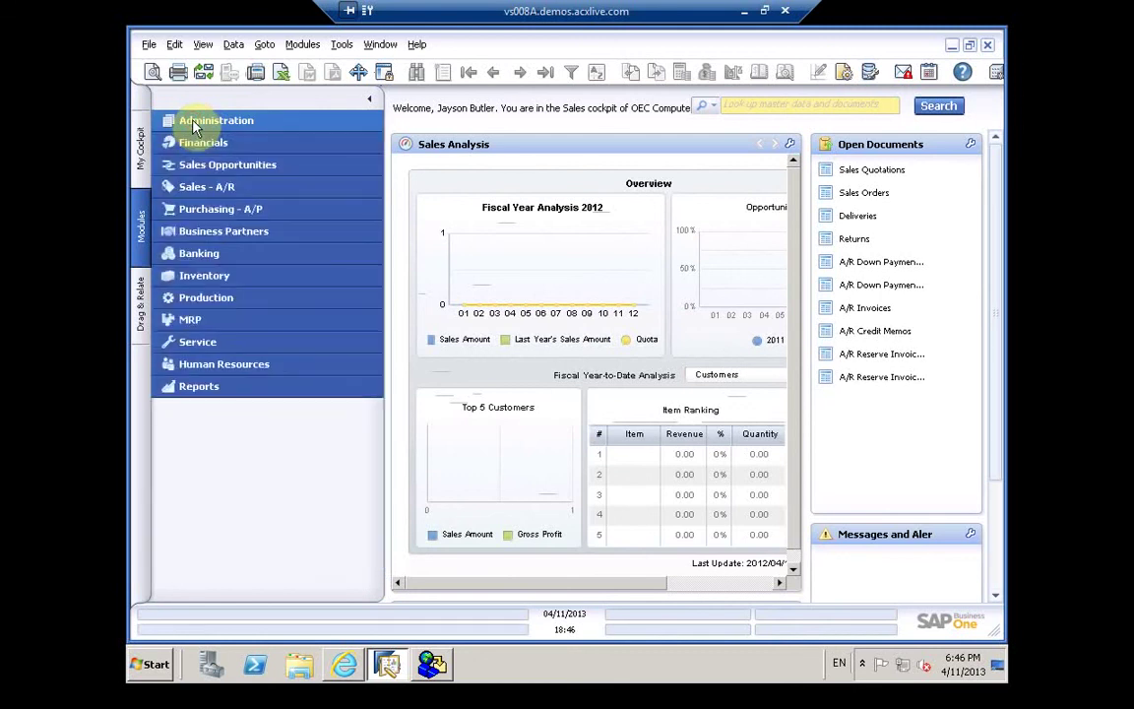
pyautogui.click(193, 123)
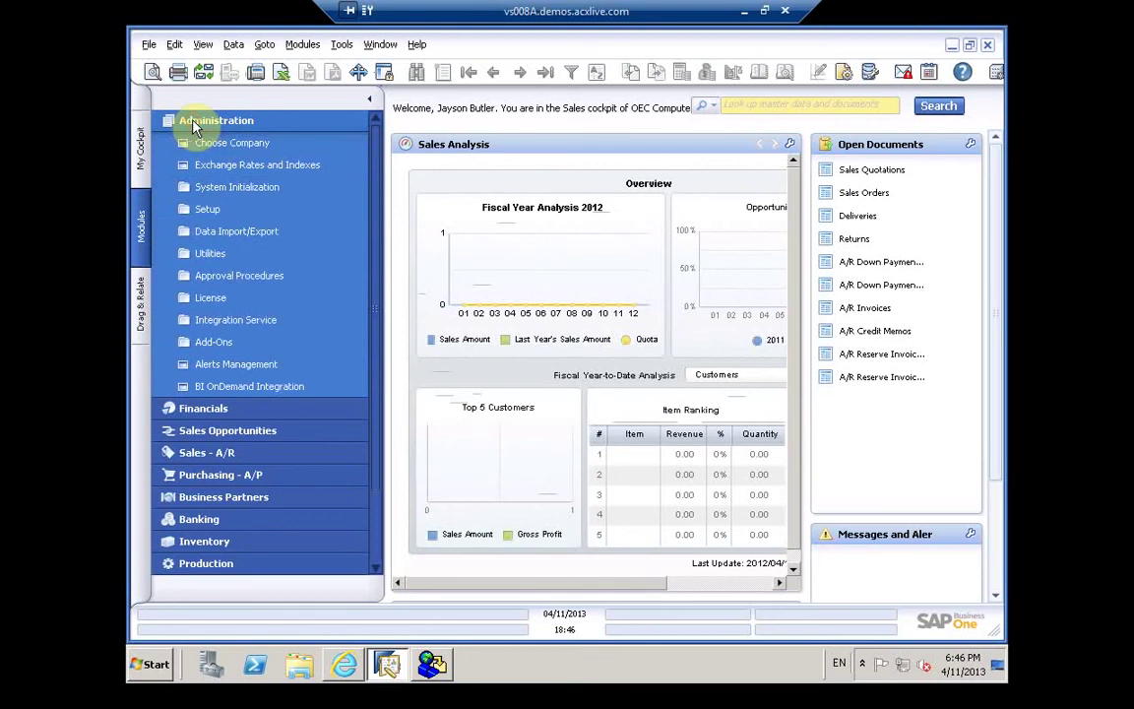
pyautogui.click(206, 211)
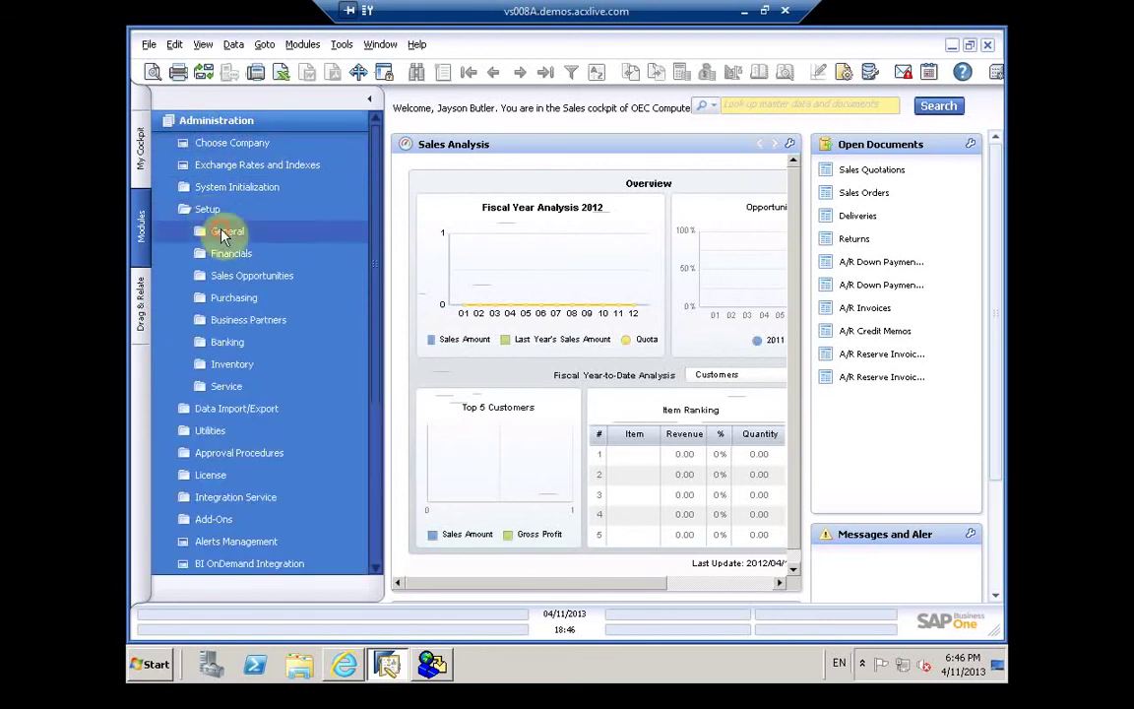
pyautogui.click(223, 232)
# Step: Create a superuser with its user code and user name, then start a new linked employee record
pyautogui.click(235, 258)
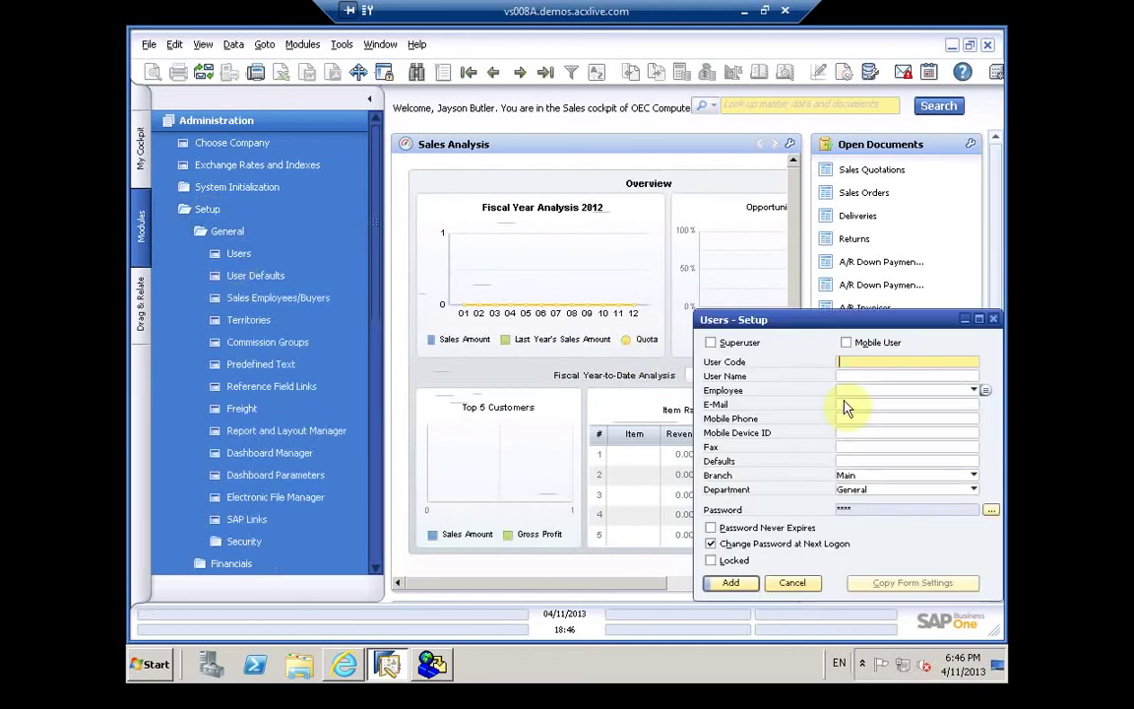
pyautogui.click(711, 343)
pyautogui.write('ah')
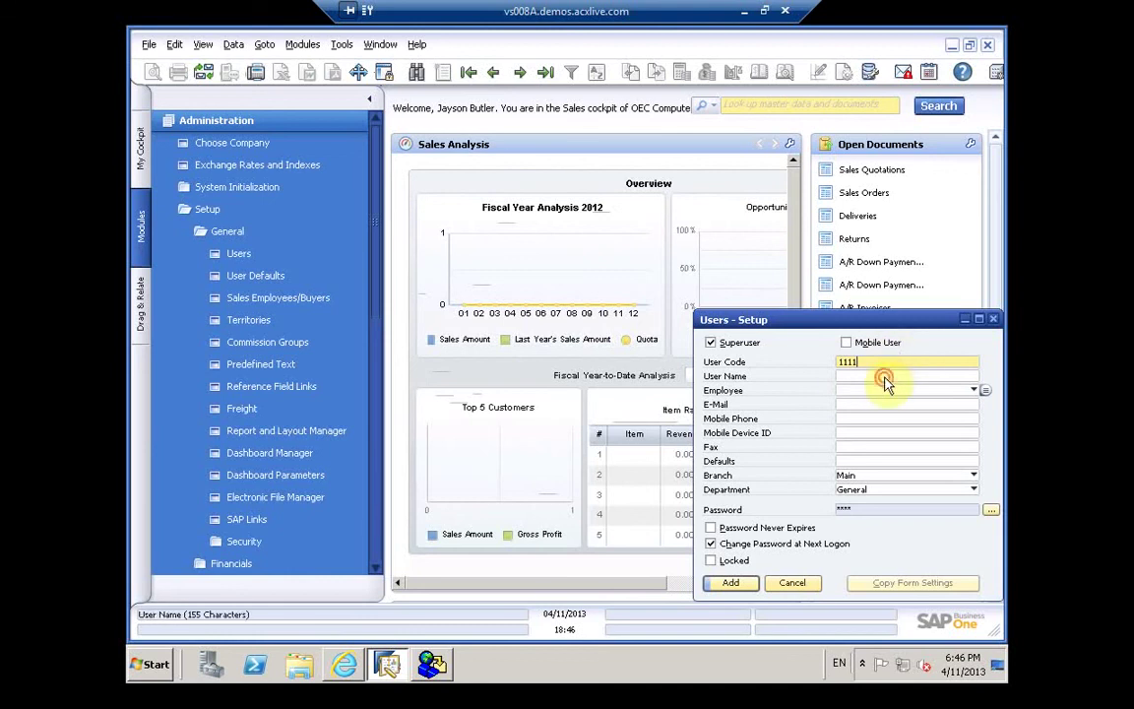
pyautogui.click(886, 376)
pyautogui.write('ahmed')
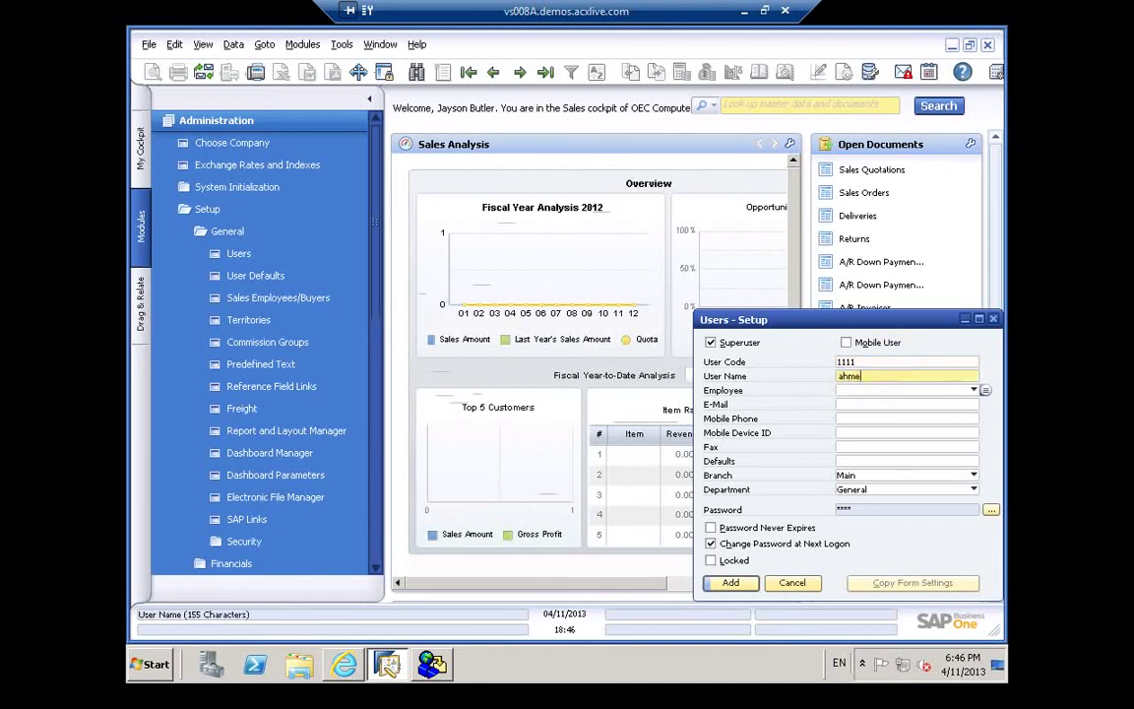
pyautogui.click(985, 391)
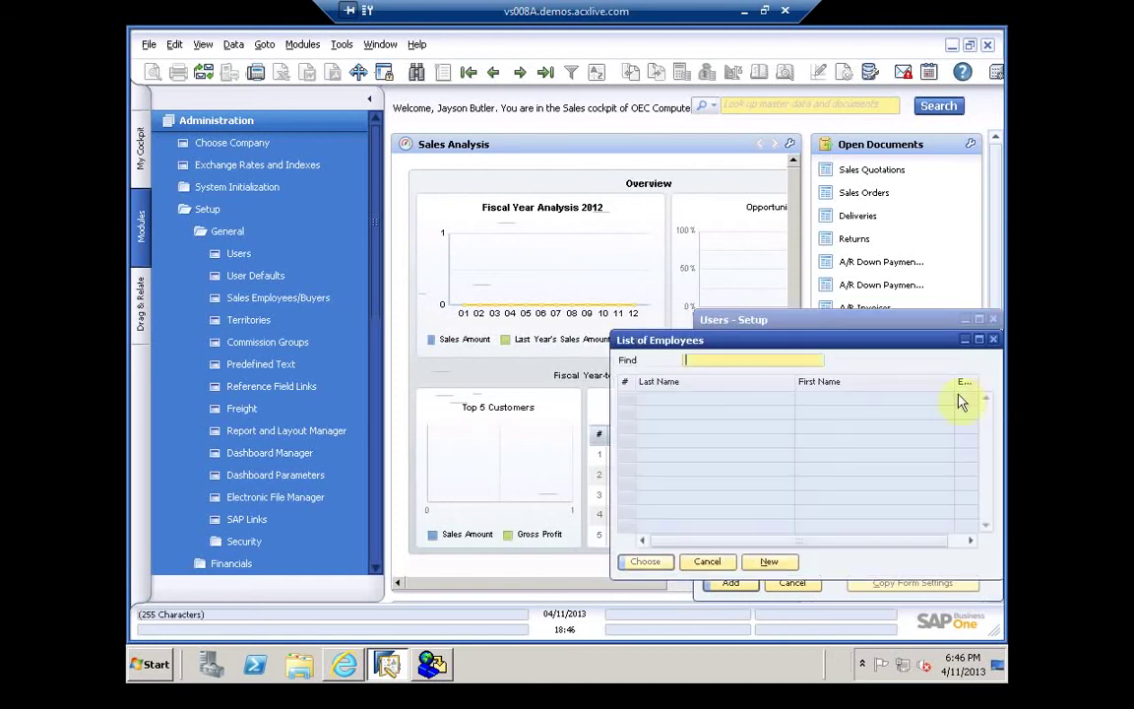
pyautogui.click(769, 562)
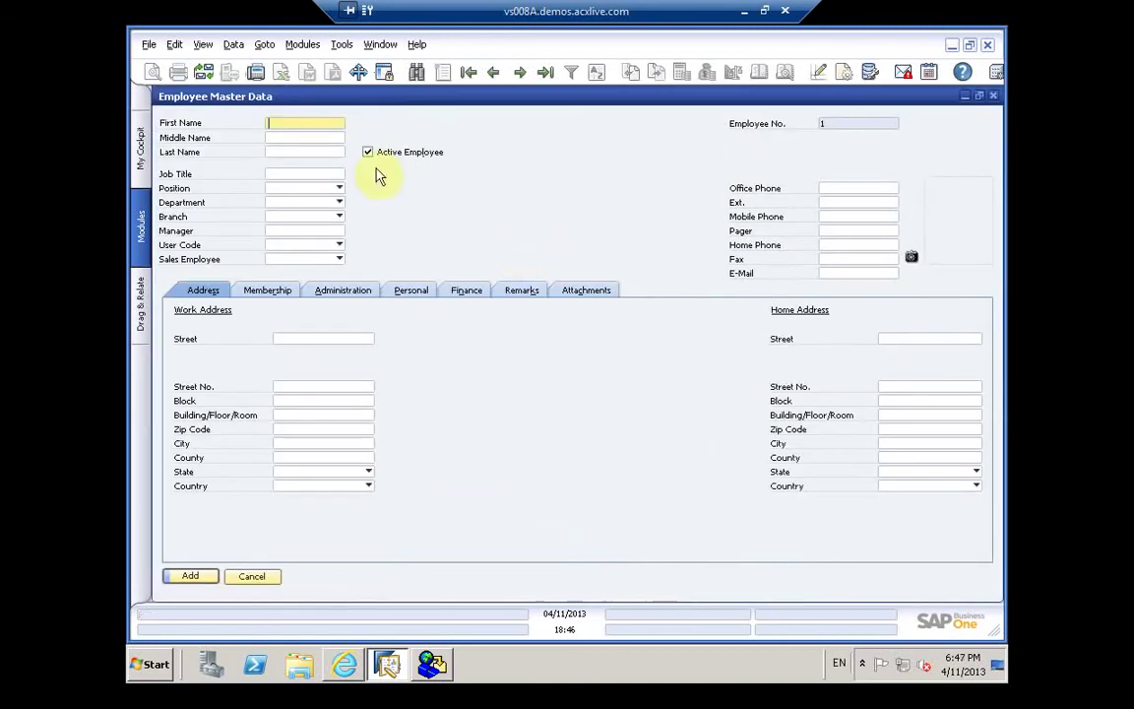
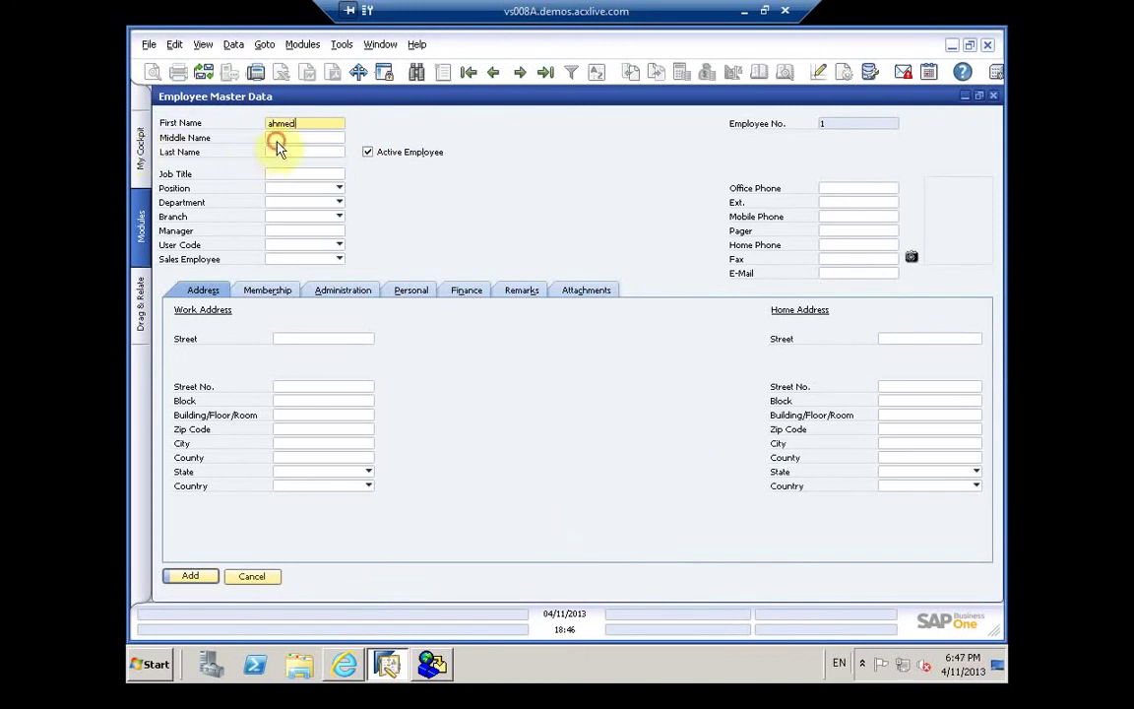
# Step: Enter the employee's first, middle and last names and the job title 'HR Manager'
pyautogui.click(276, 142)
pyautogui.write('a')
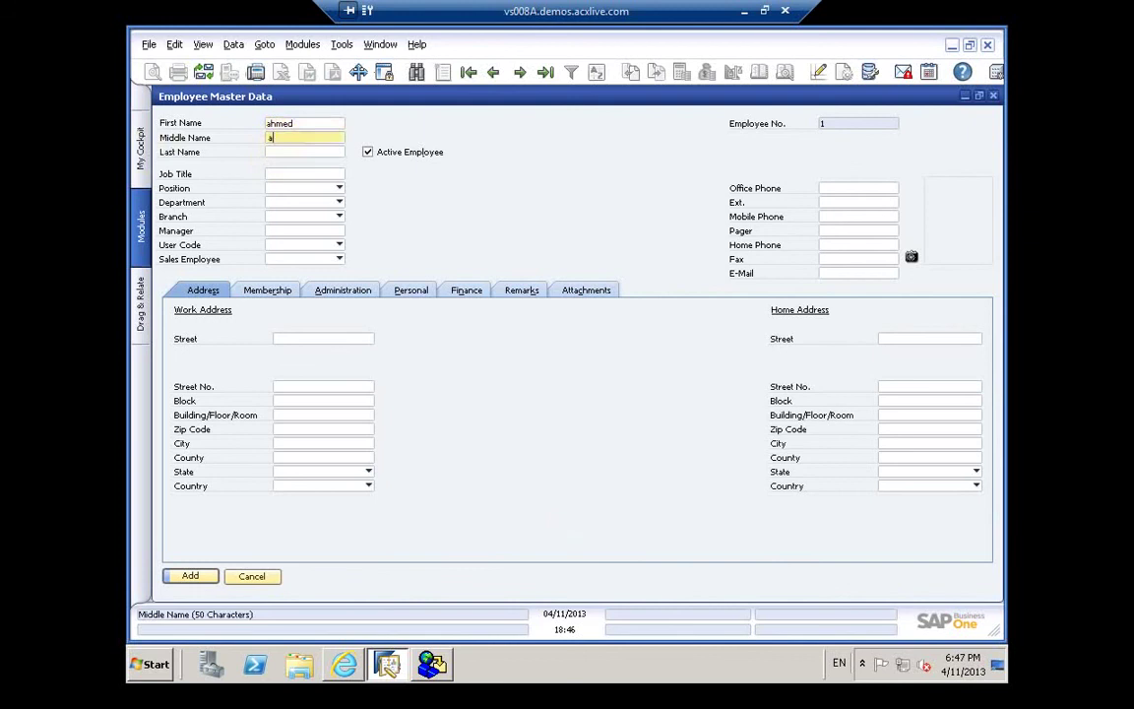
pyautogui.write('ta')
pyautogui.click(278, 156)
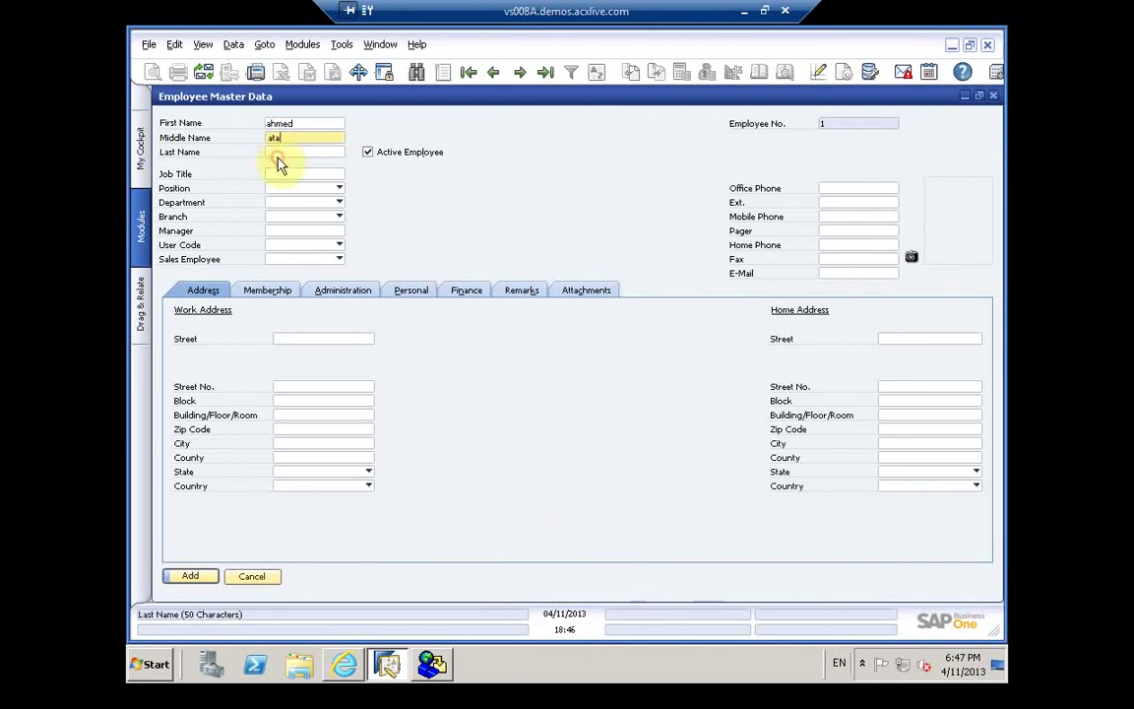
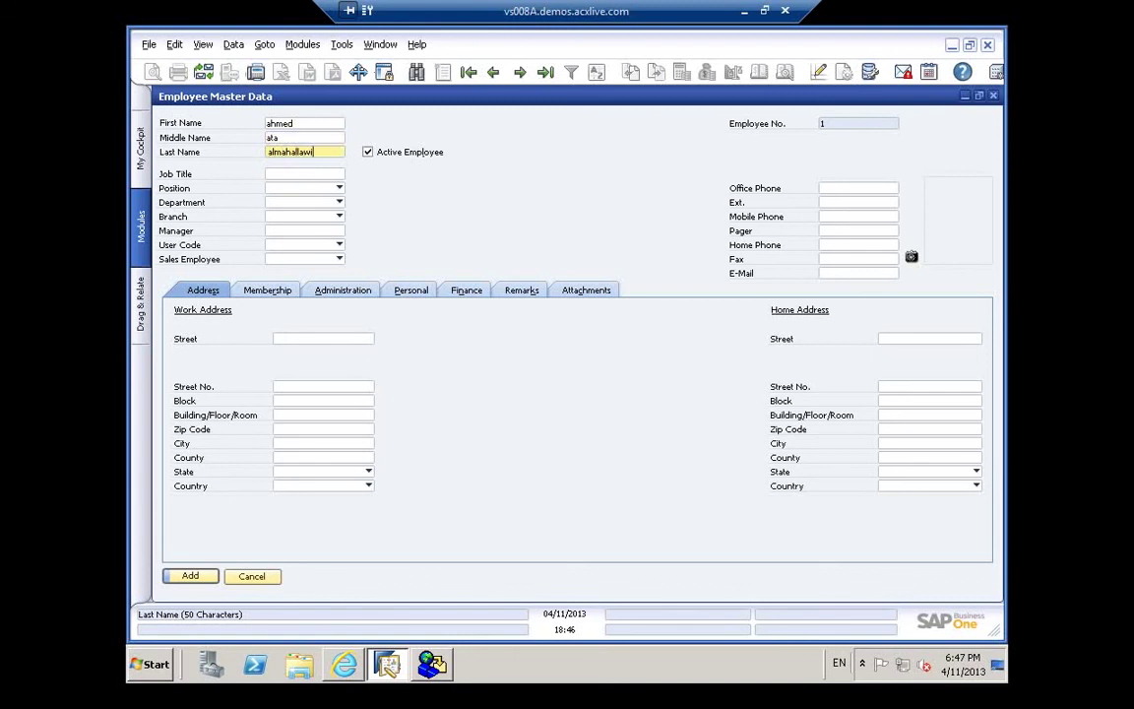
pyautogui.click(289, 174)
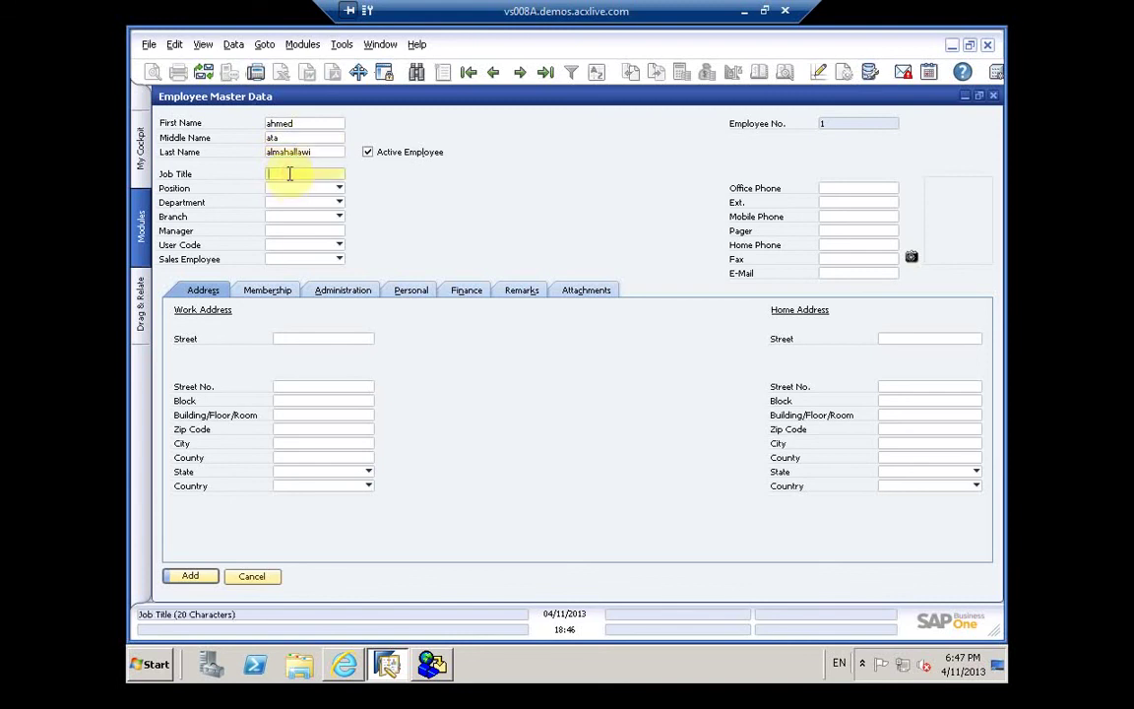
pyautogui.write('Man')
pyautogui.write('ager')
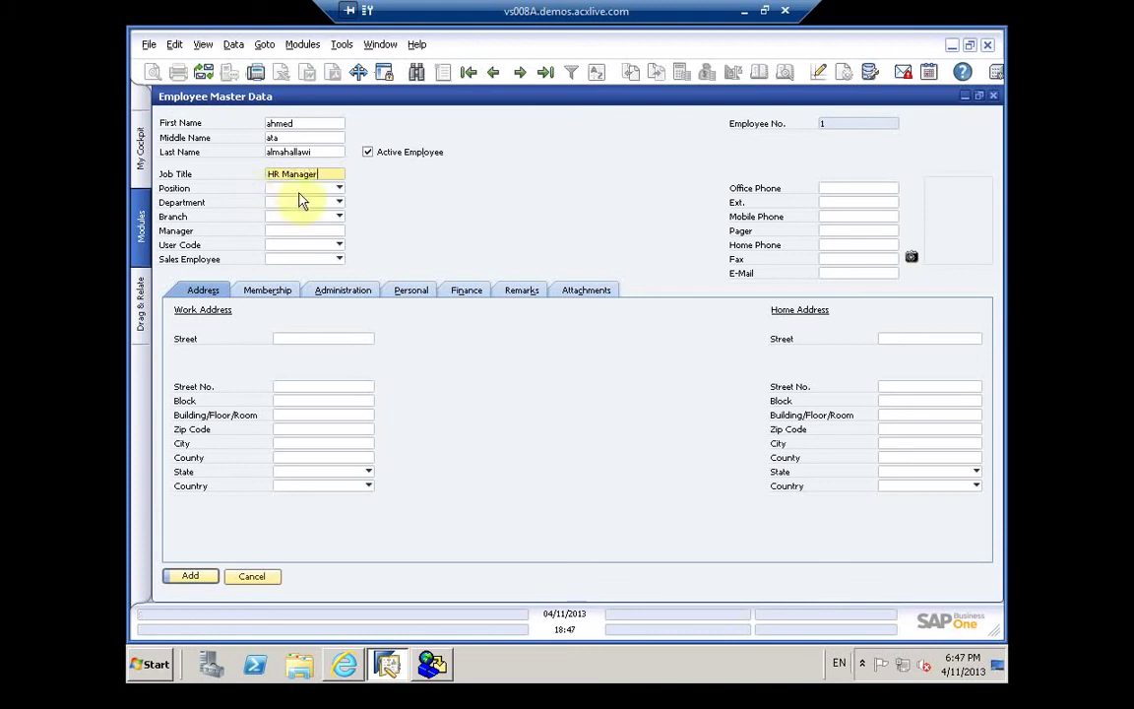
pyautogui.click(299, 191)
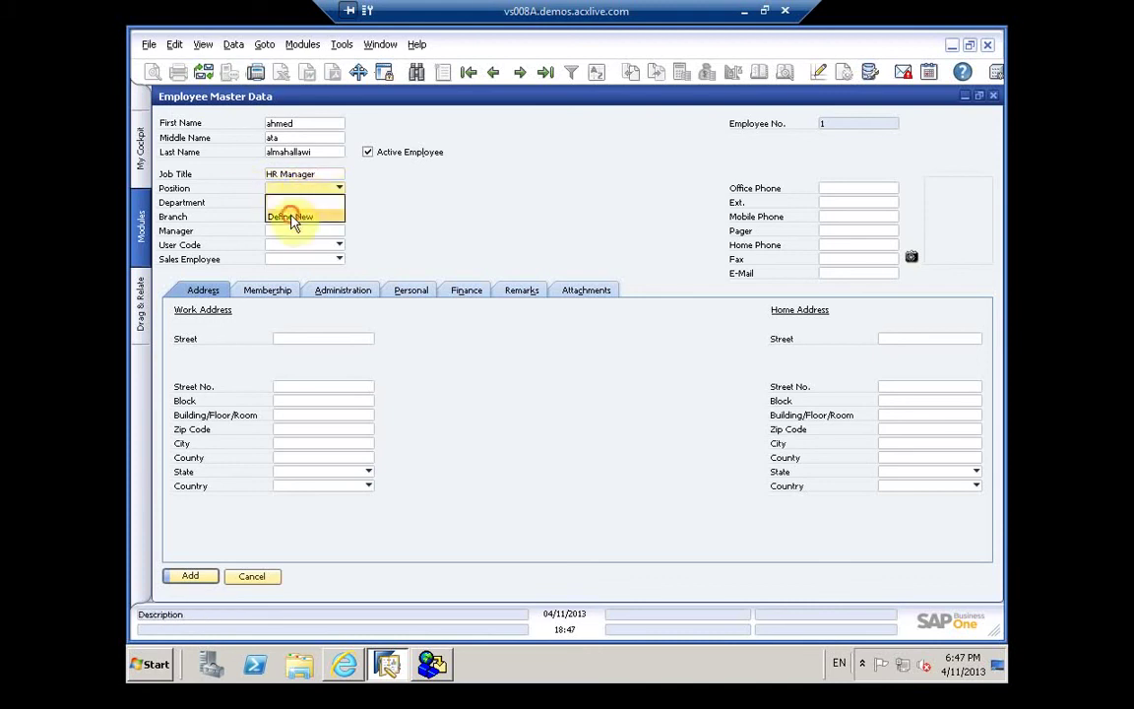
# Step: Define a new position 'Manager' described as 'Manager HR' and assign it to the employee
pyautogui.click(293, 218)
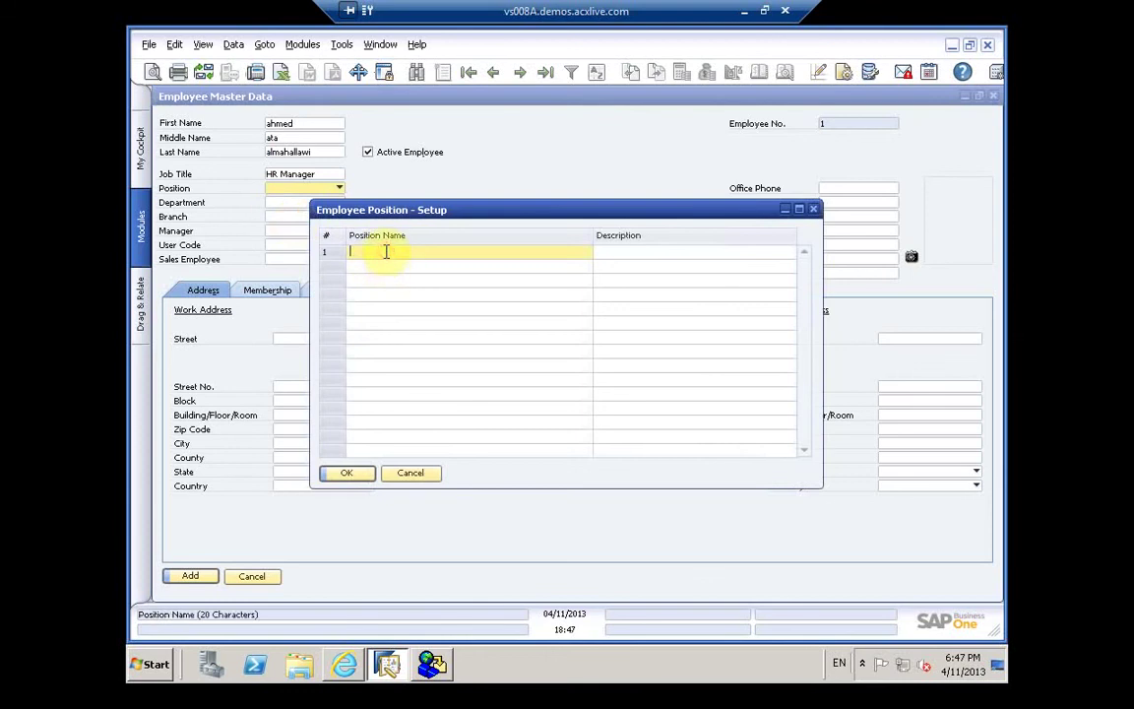
pyautogui.write('Manage')
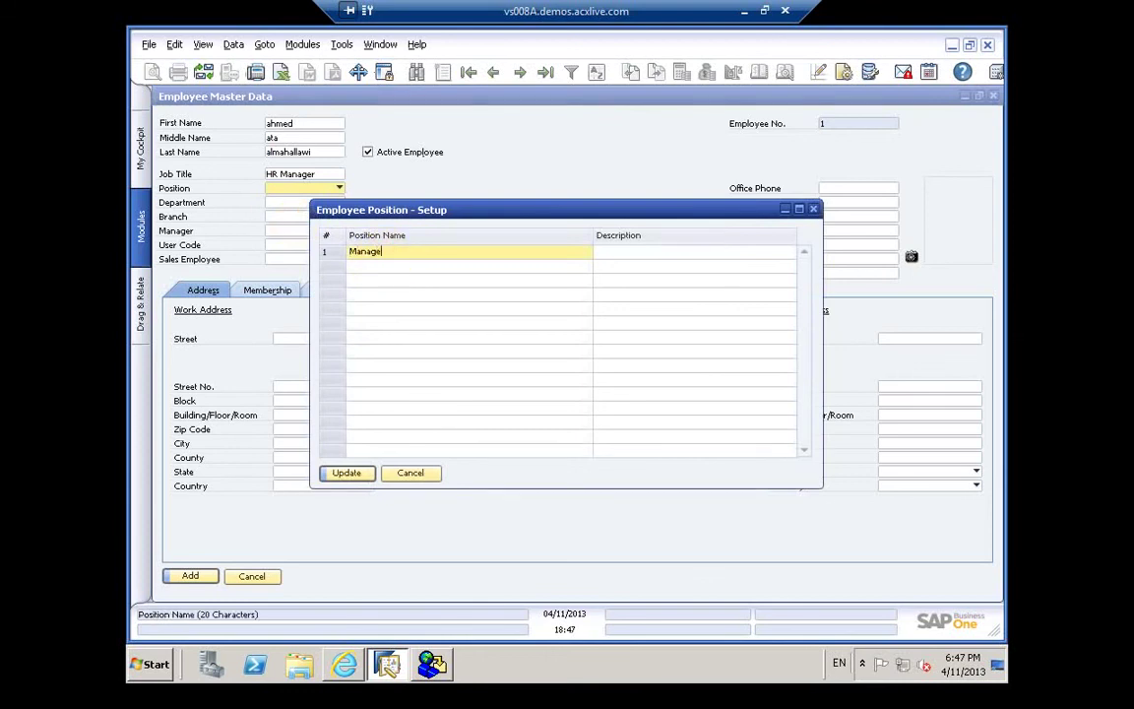
pyautogui.write('r')
pyautogui.click(646, 253)
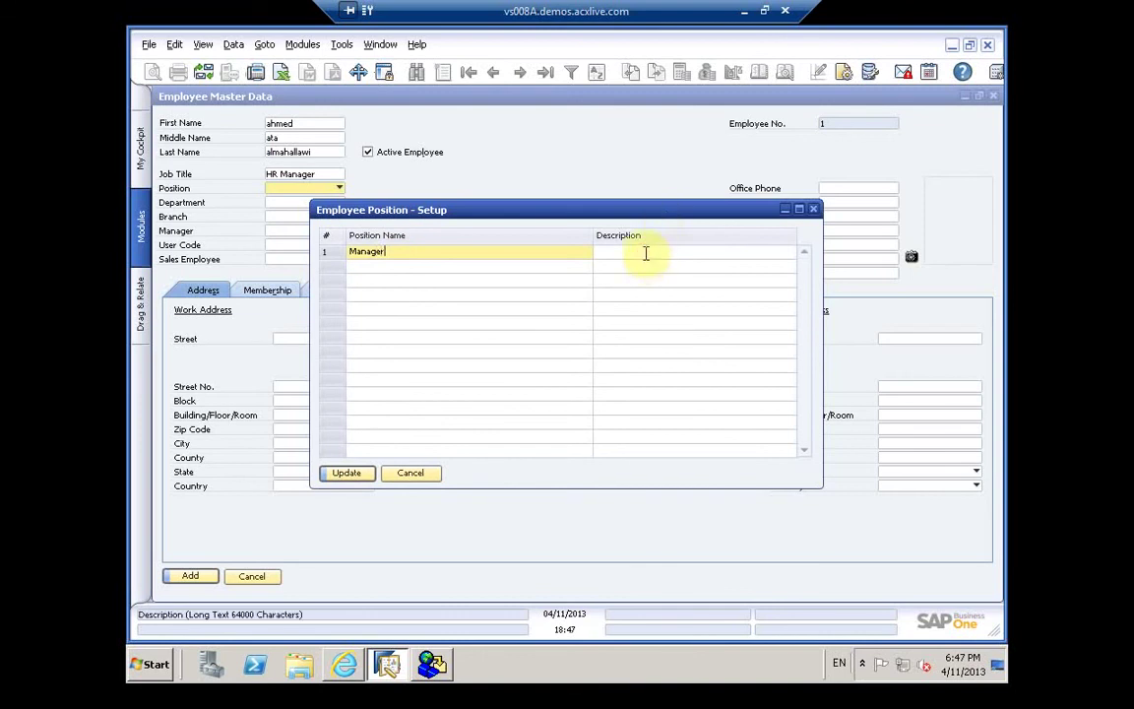
pyautogui.write('Manager HR')
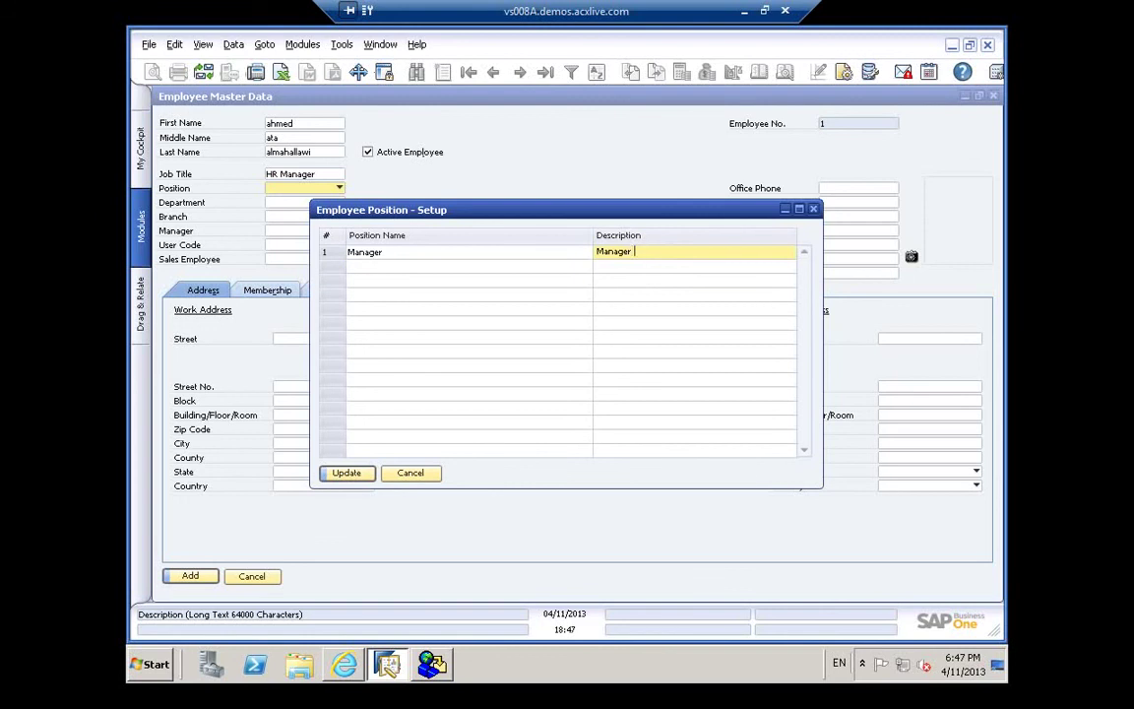
pyautogui.click(338, 475)
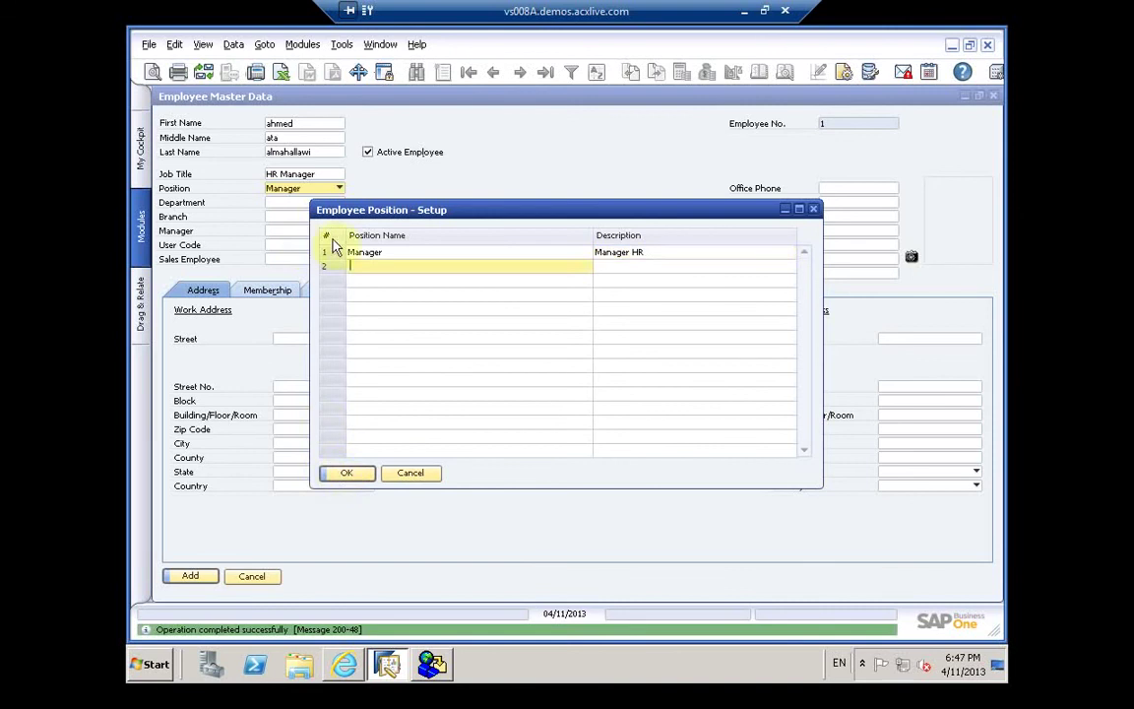
pyautogui.click(360, 475)
pyautogui.click(296, 203)
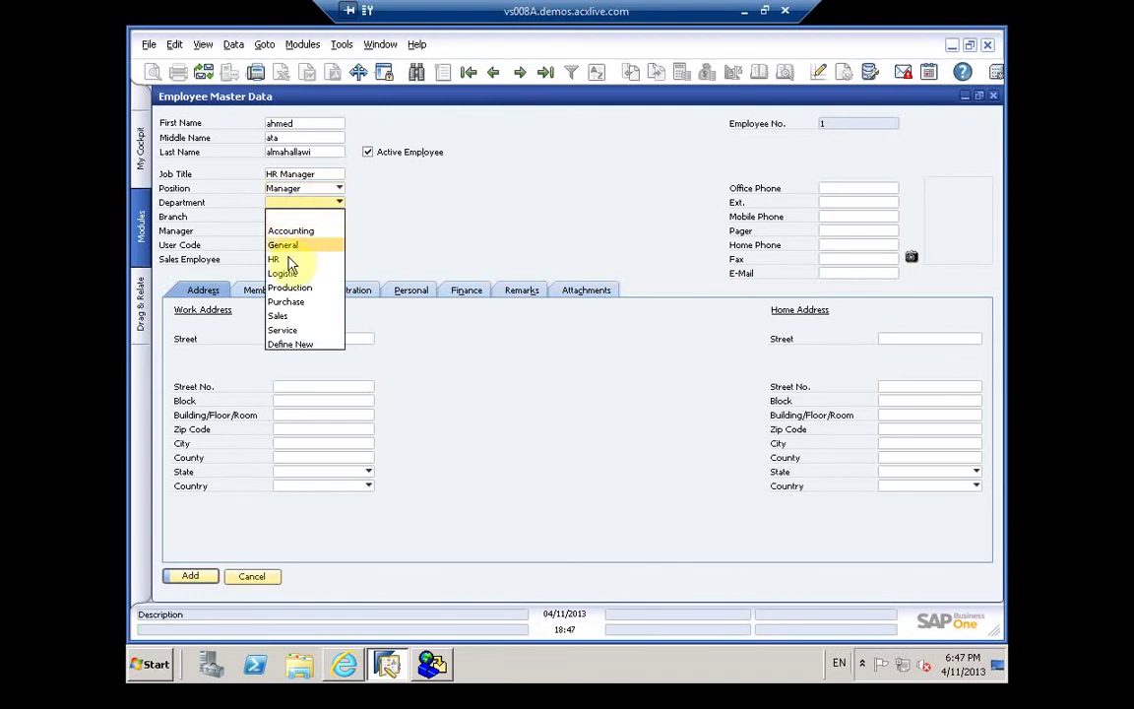
# Step: Set the employee's department to HR
pyautogui.click(288, 261)
pyautogui.click(291, 261)
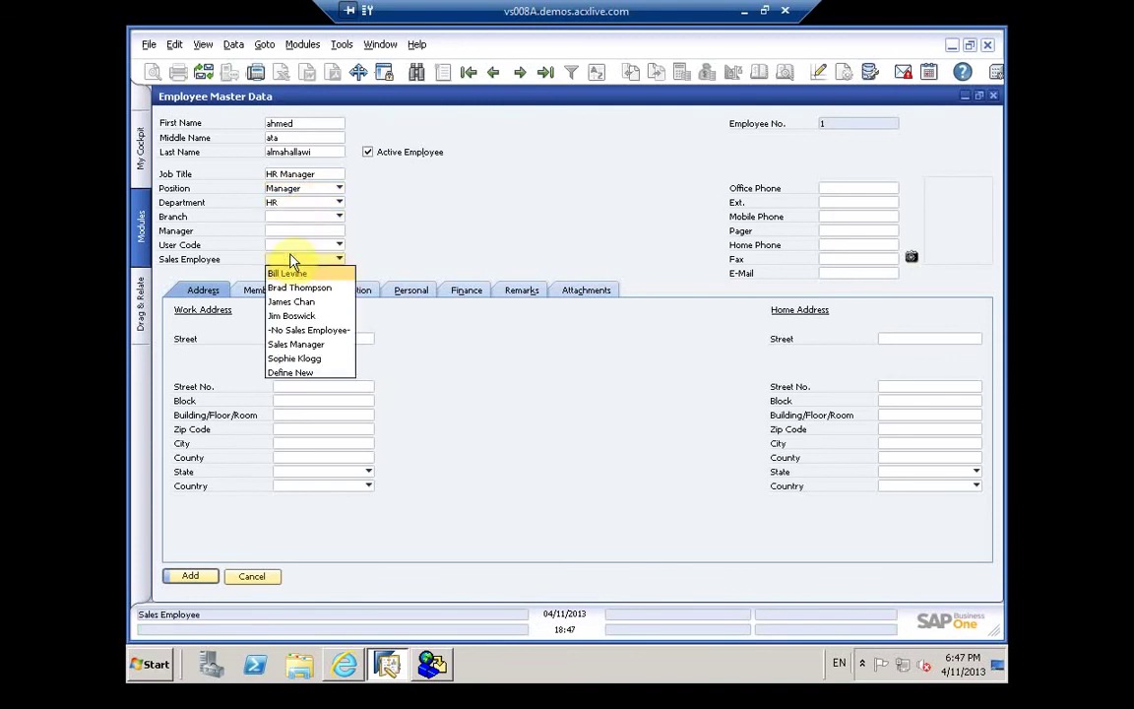
pyautogui.click(290, 218)
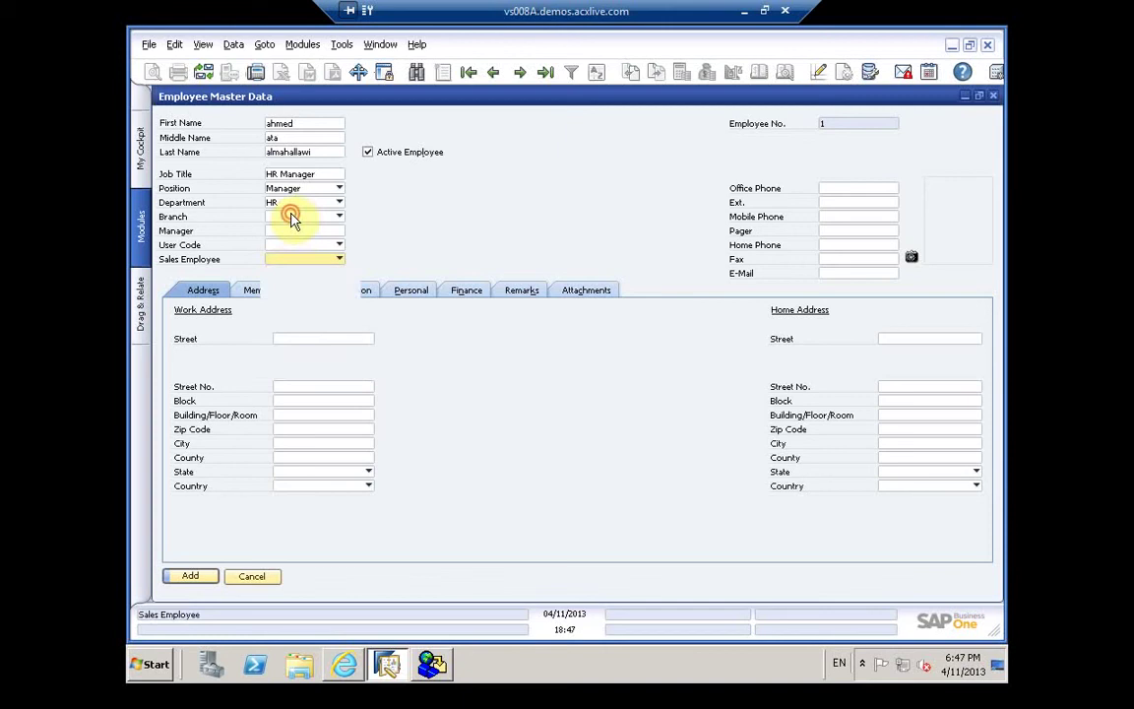
pyautogui.click(293, 220)
pyautogui.click(293, 220)
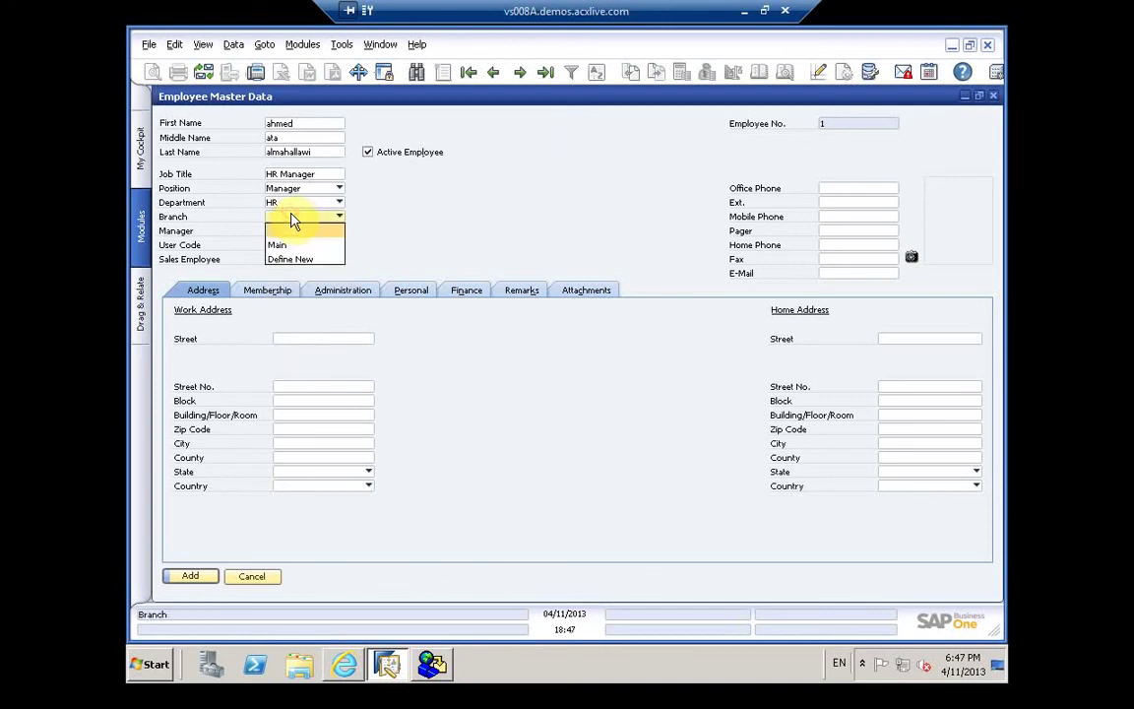
# Step: Create branch Gaza described as 'Gaza Branch' and assign it to the employee
pyautogui.click(289, 260)
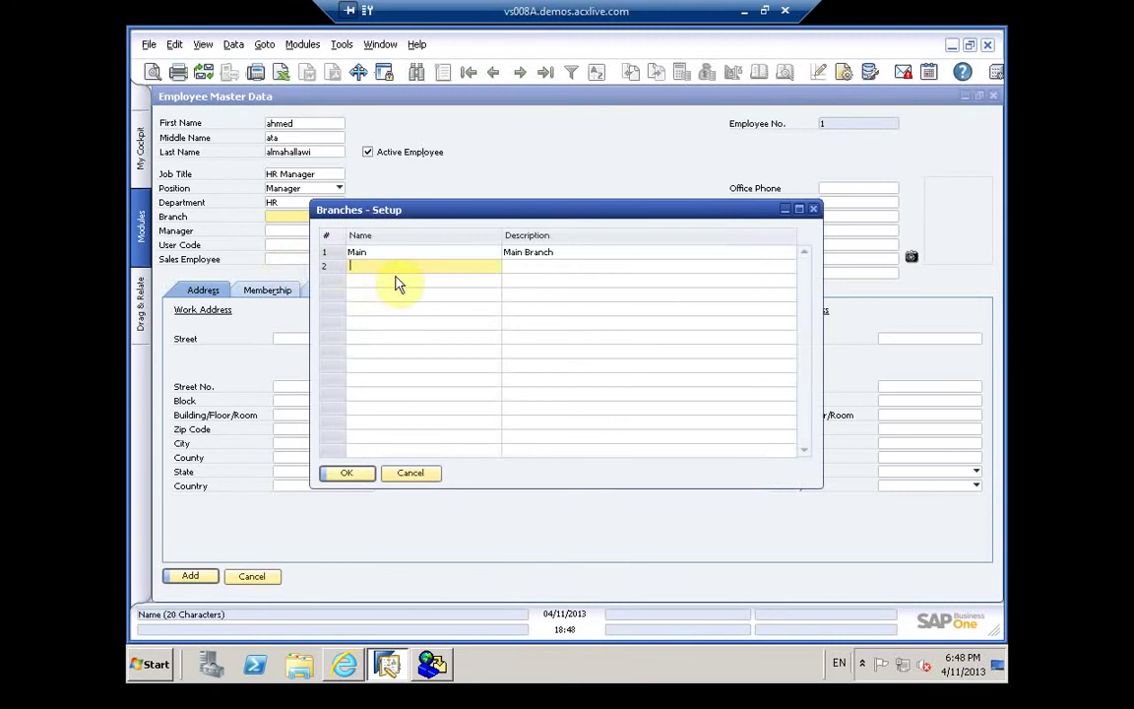
pyautogui.write('Gaza')
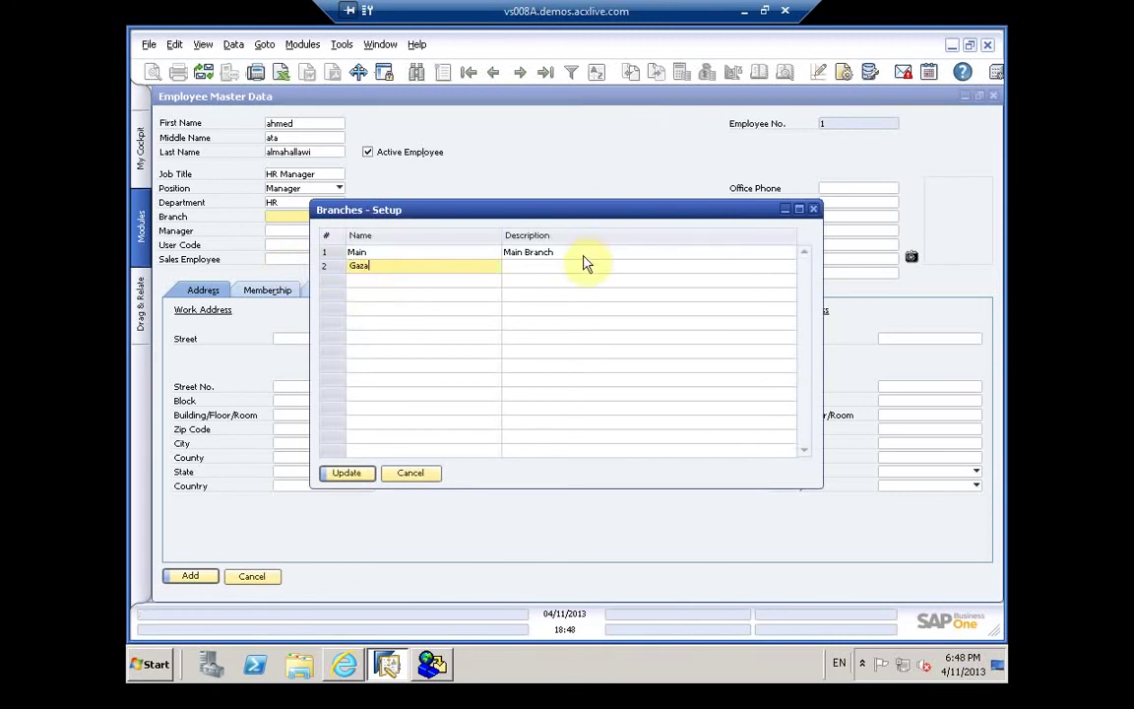
pyautogui.click(573, 268)
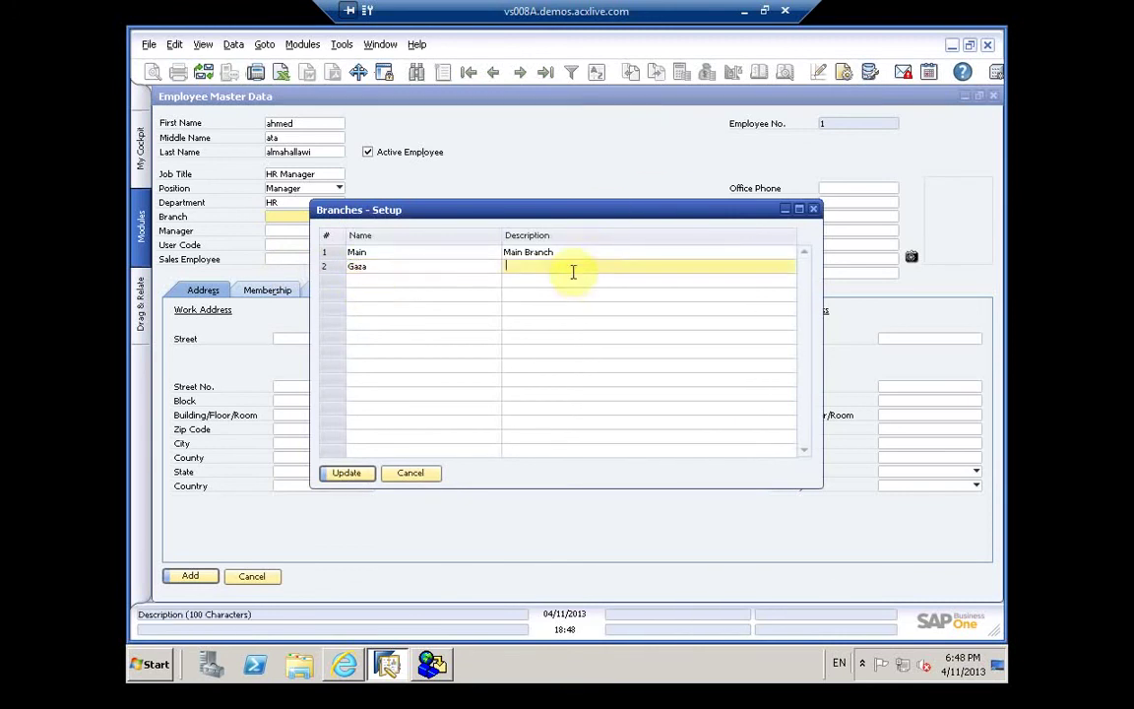
pyautogui.write('Gaza B')
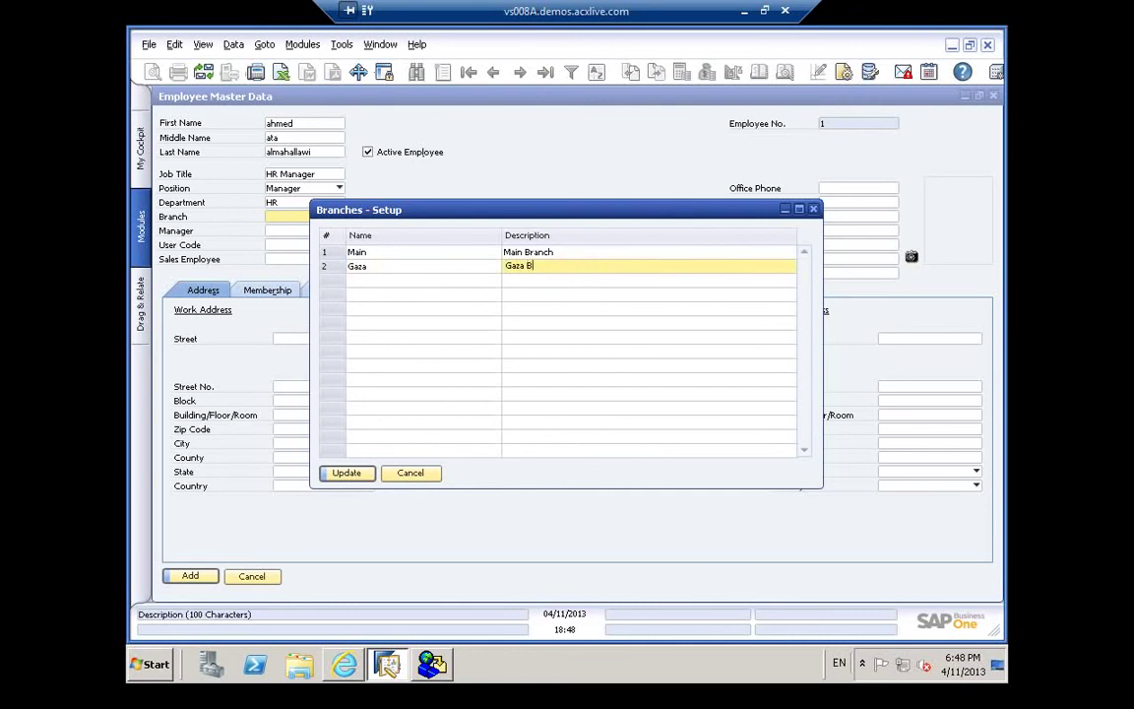
pyautogui.write('ranch')
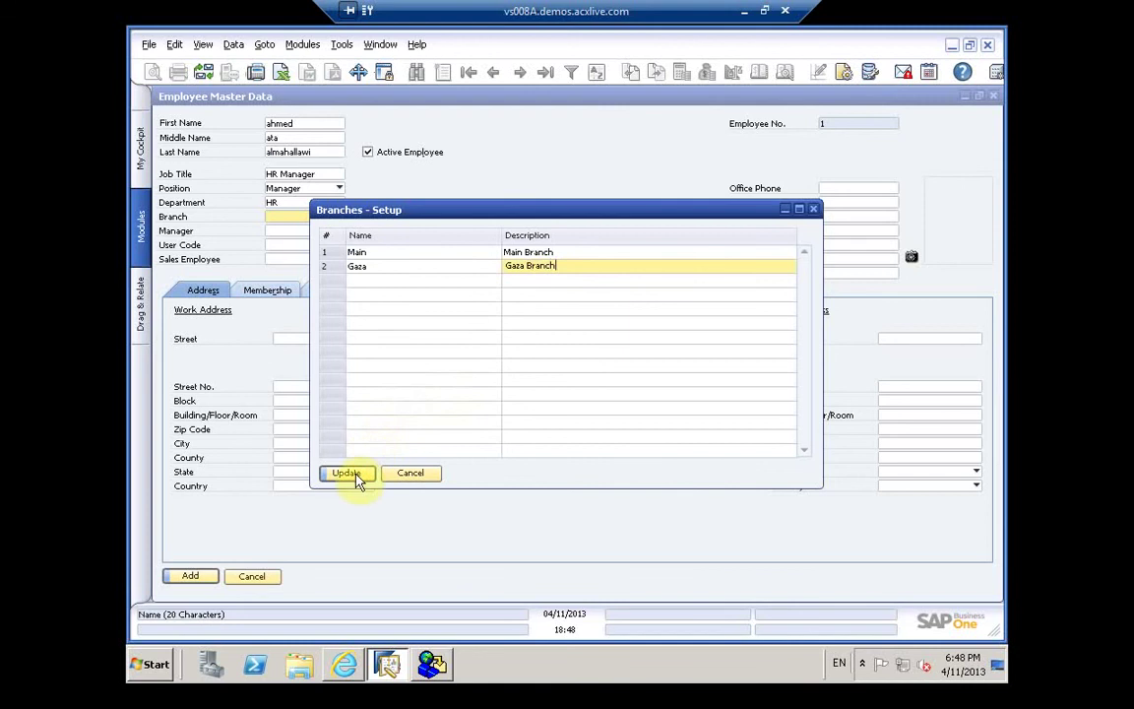
pyautogui.click(348, 473)
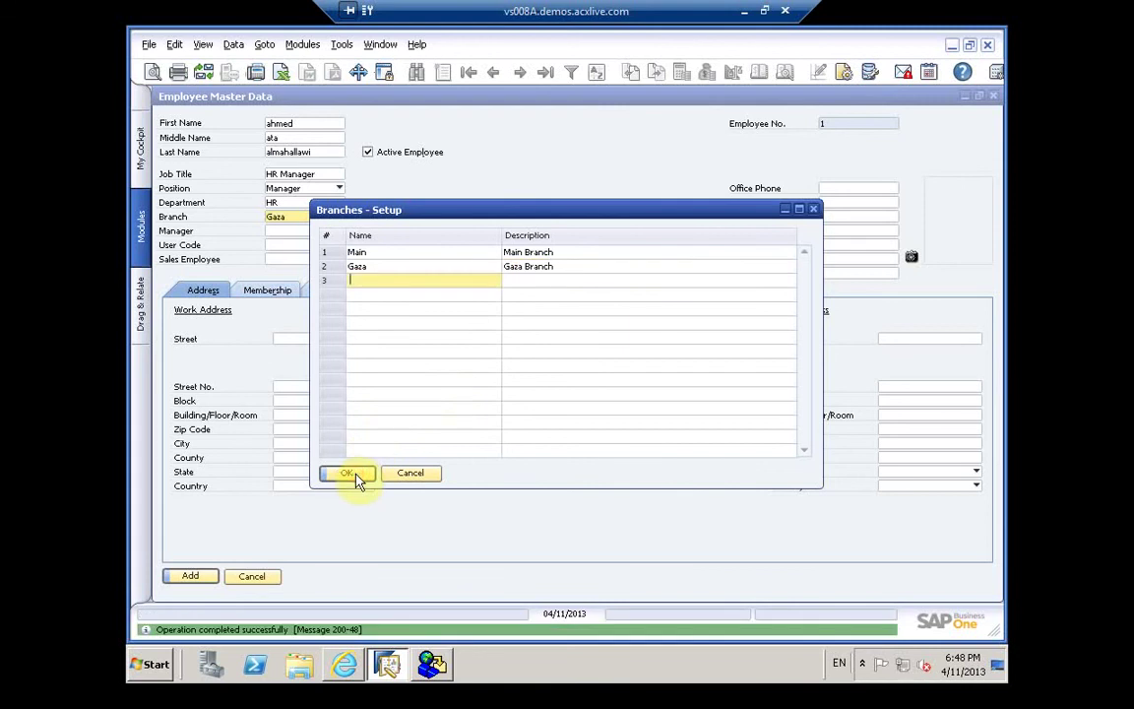
pyautogui.click(355, 476)
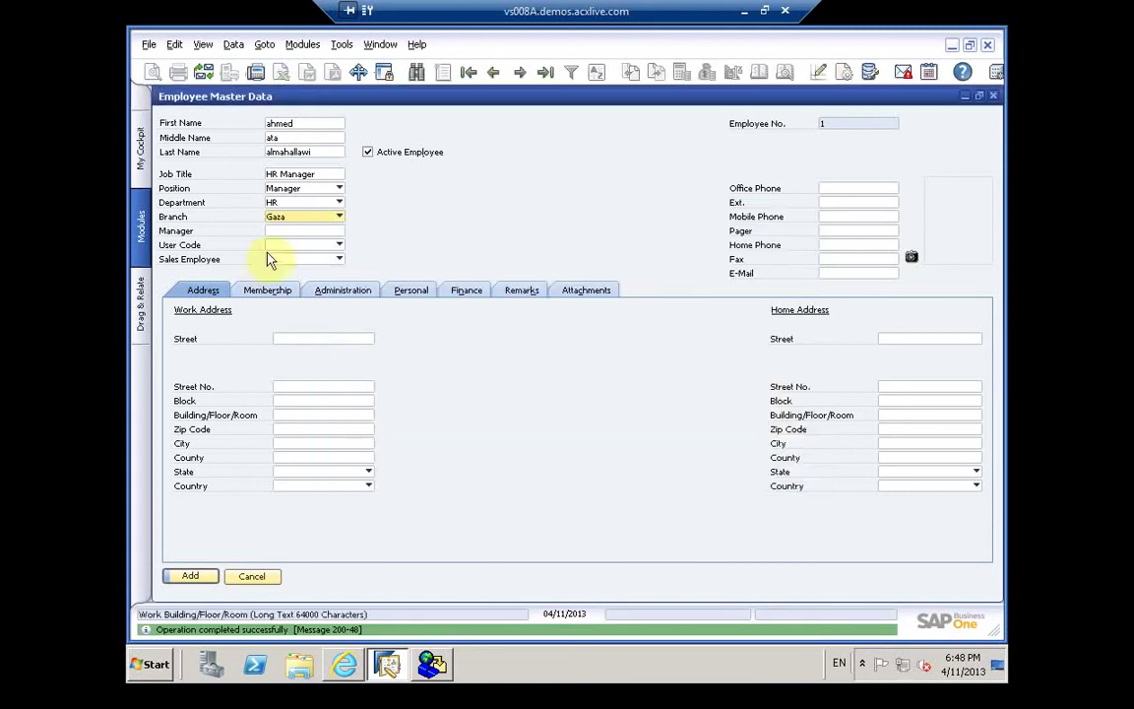
# Step: Leave Manager empty and choose Define New from the User Code list
pyautogui.click(278, 230)
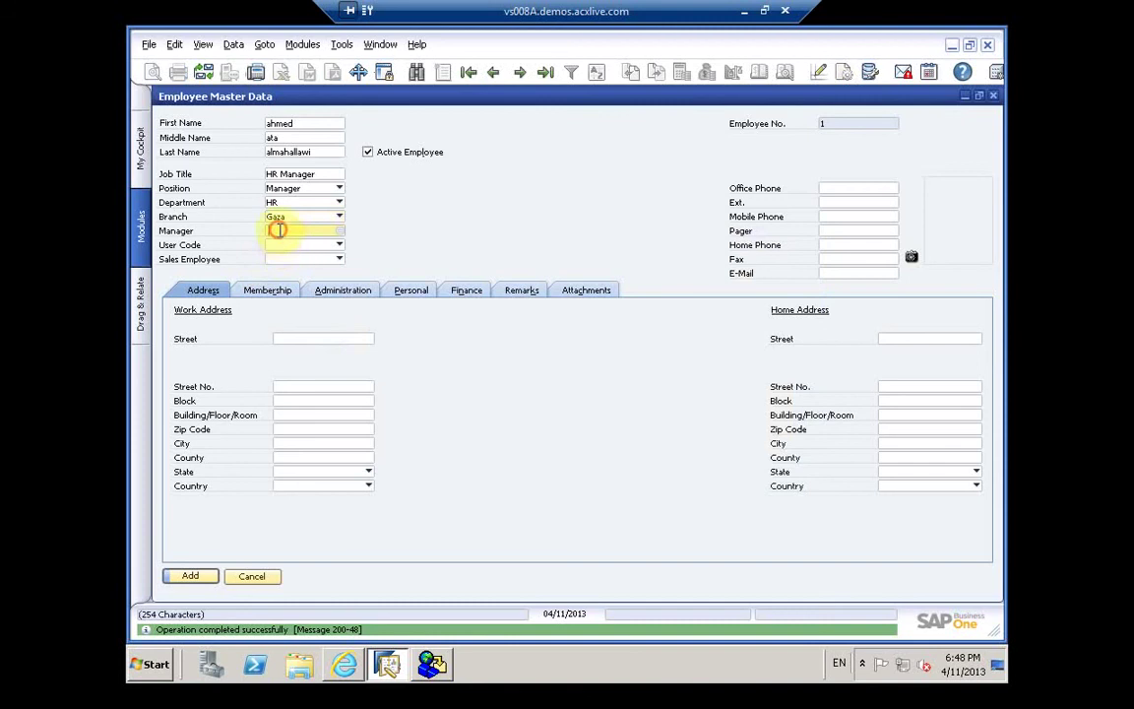
pyautogui.click(340, 231)
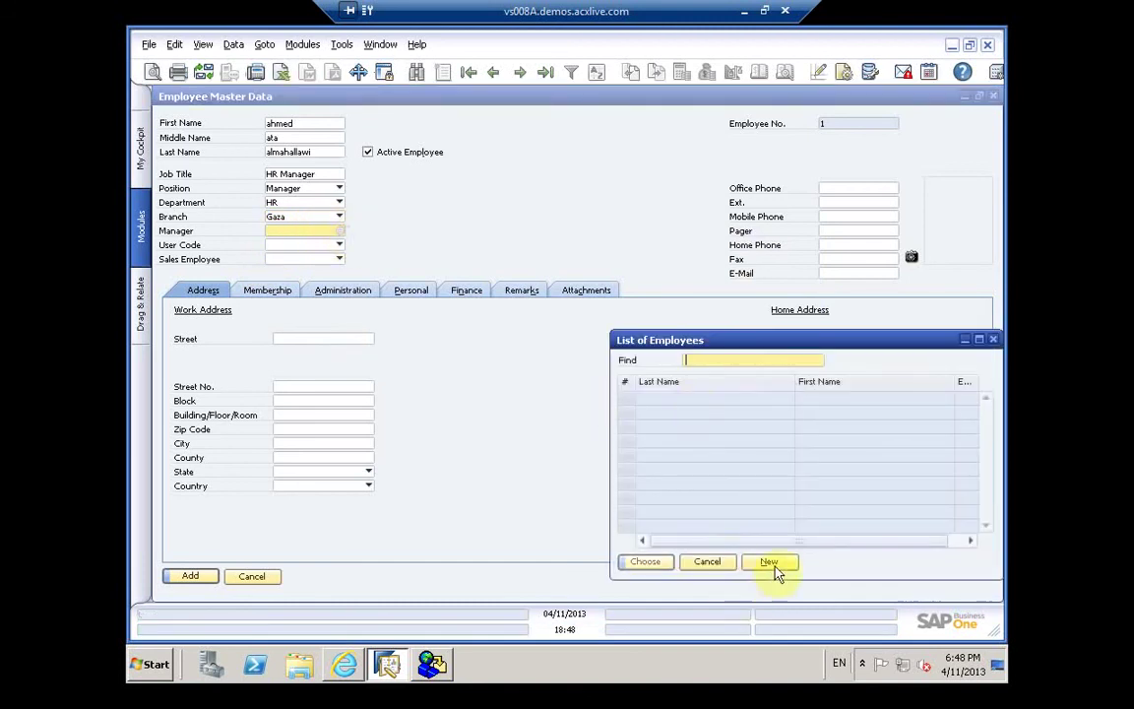
pyautogui.click(768, 562)
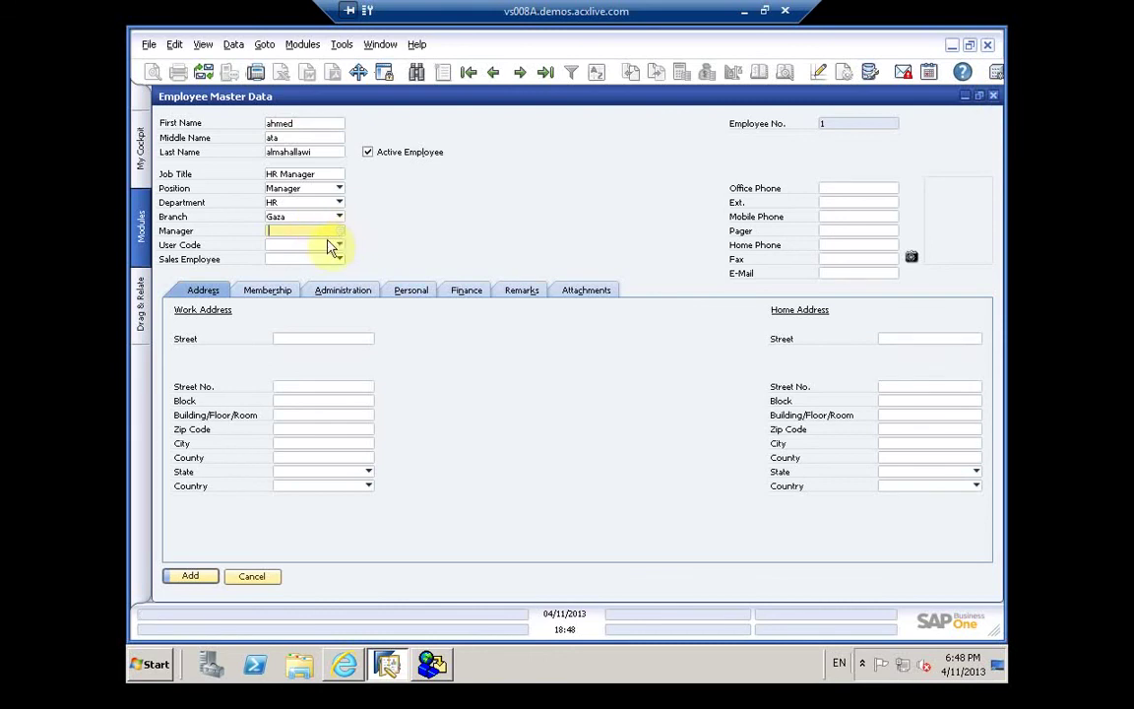
pyautogui.click(335, 246)
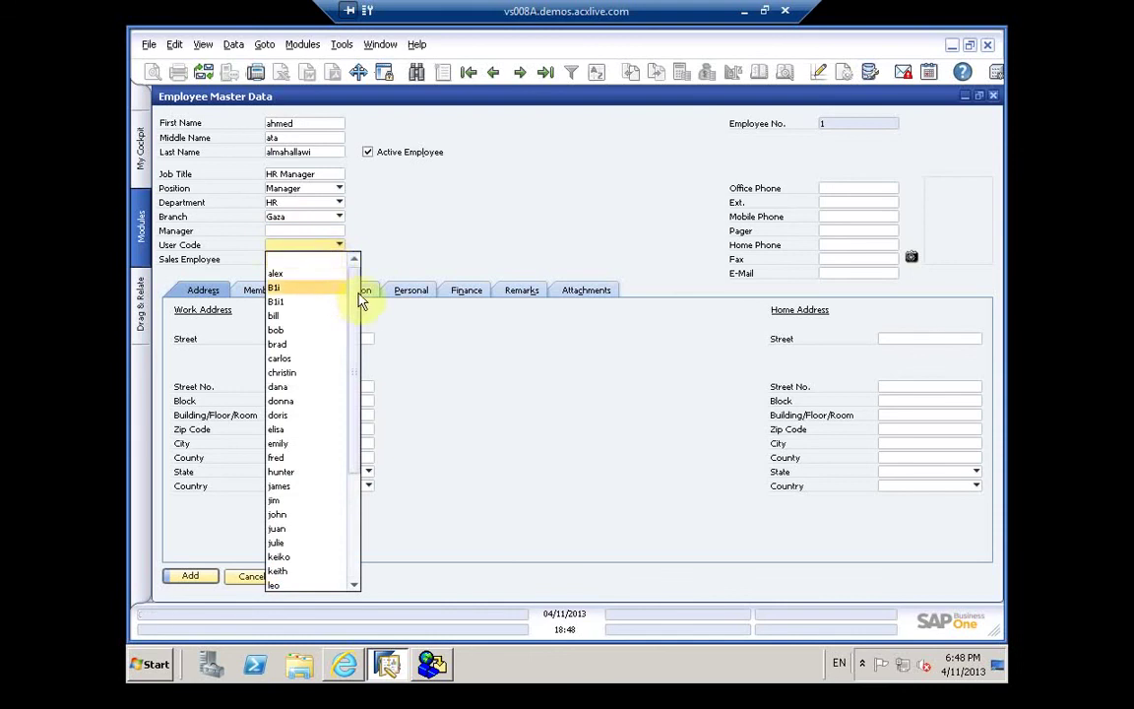
pyautogui.click(355, 460)
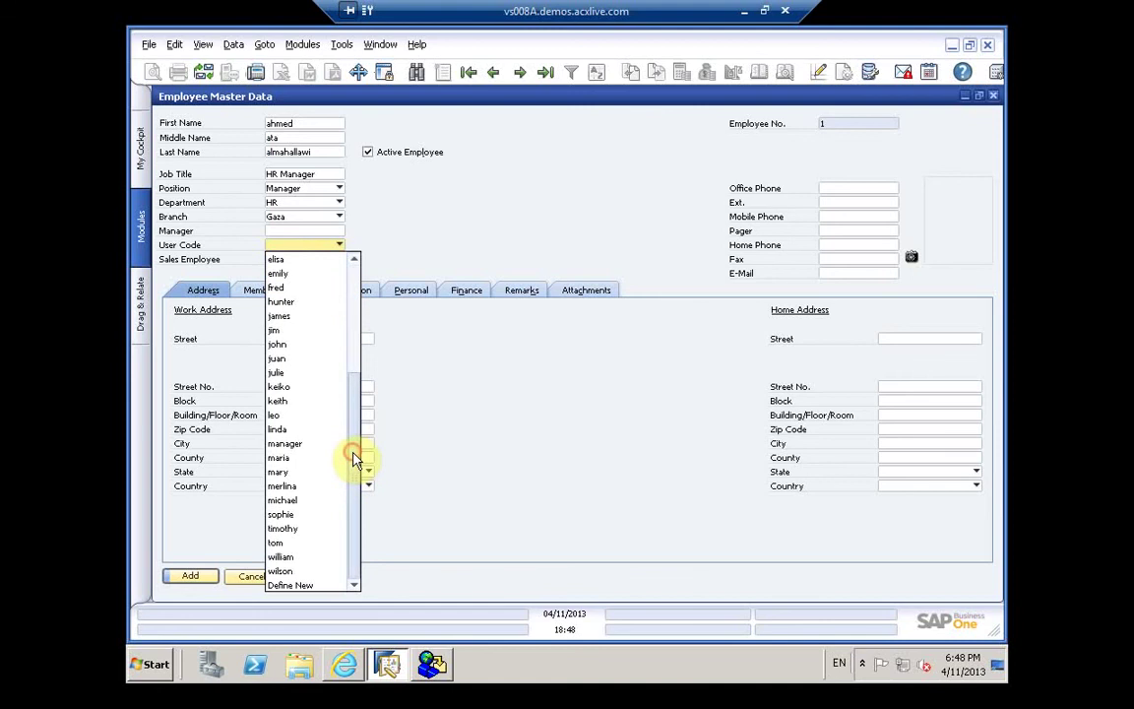
pyautogui.click(306, 591)
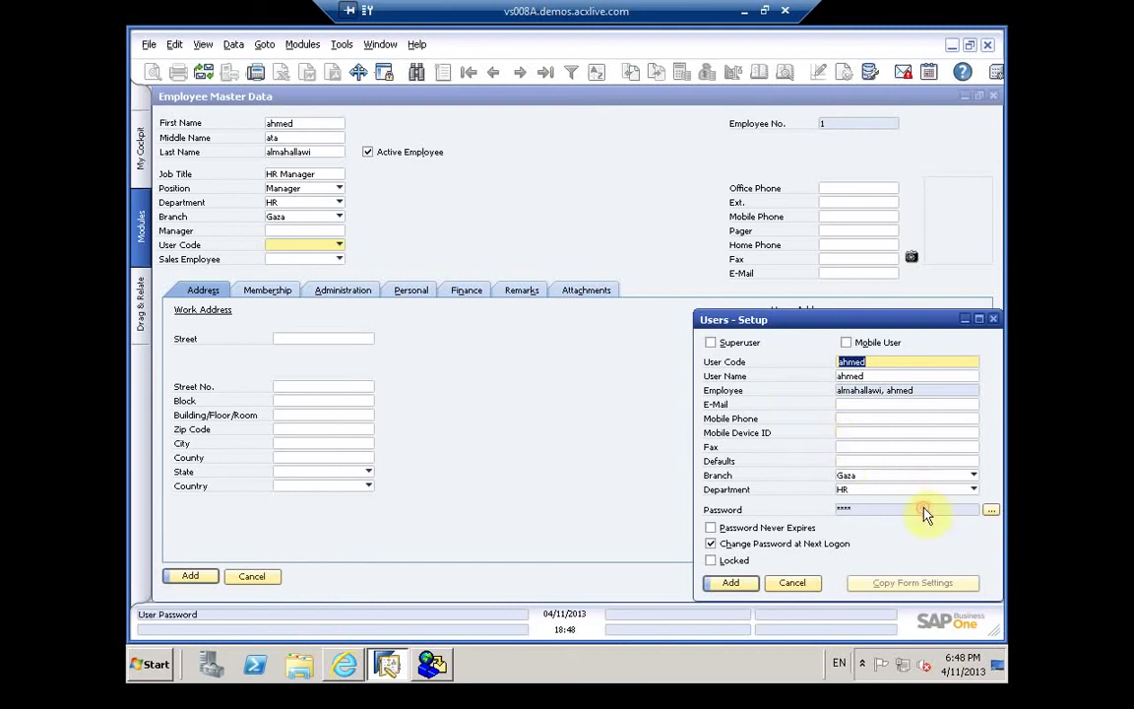
# Step: Set and confirm the user's four-character password, re-entering it after the mismatch
pyautogui.click(990, 509)
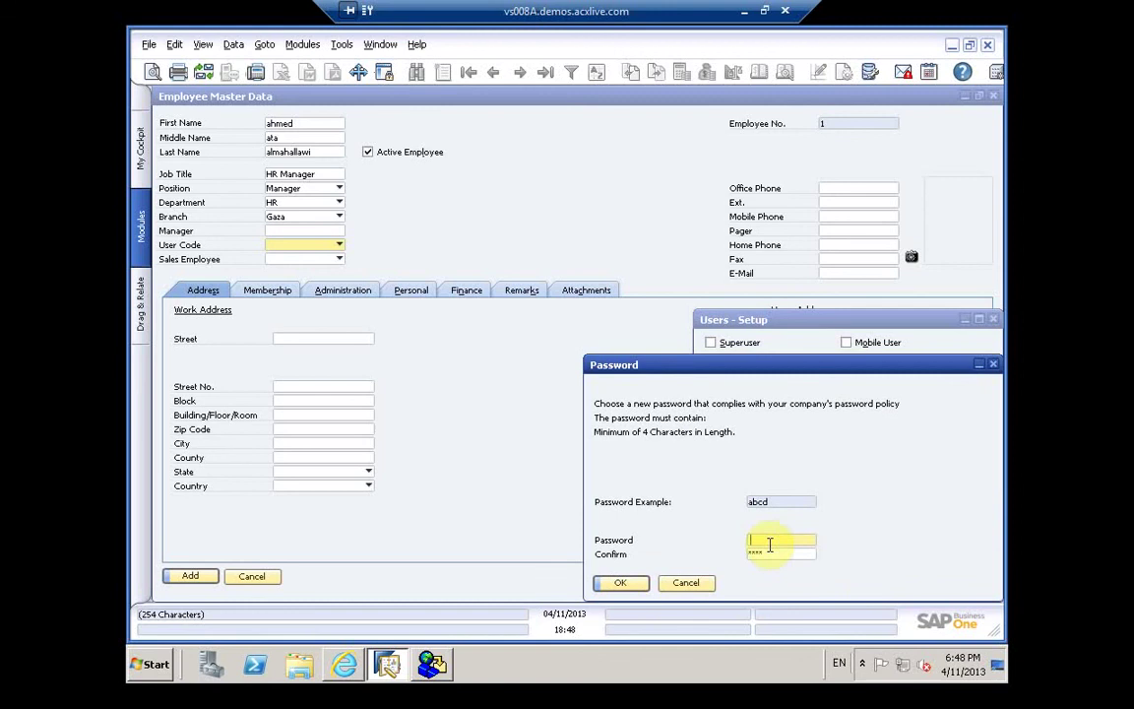
pyautogui.write('ab')
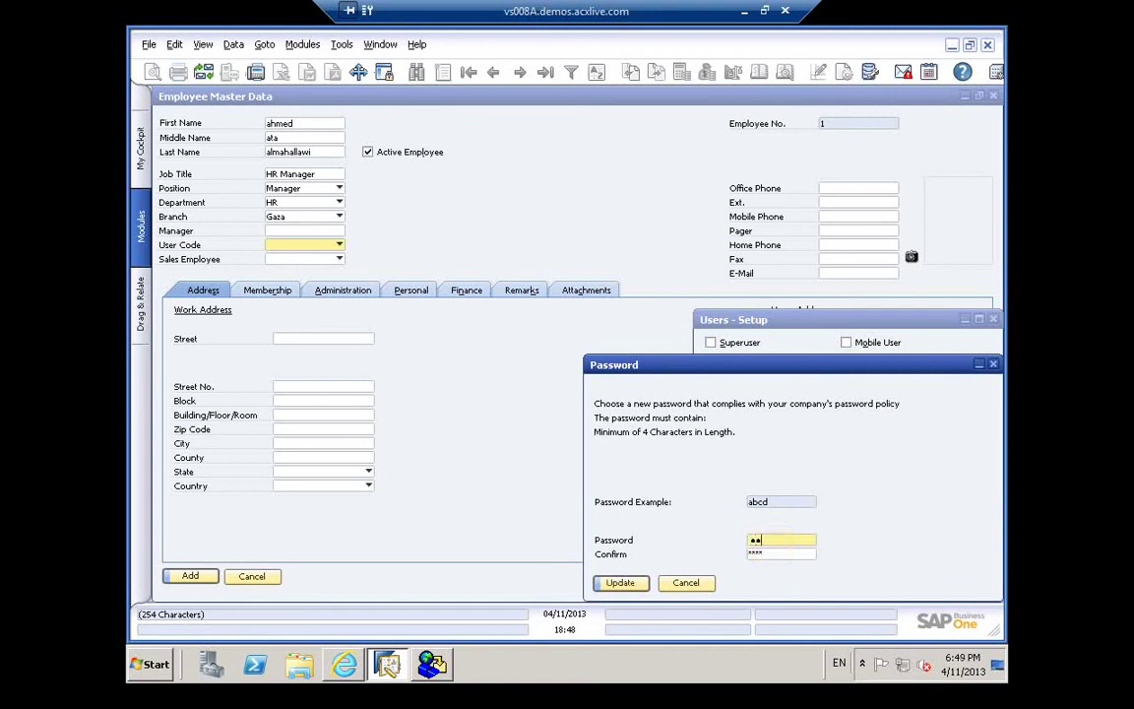
pyautogui.write('cd')
pyautogui.click(766, 552)
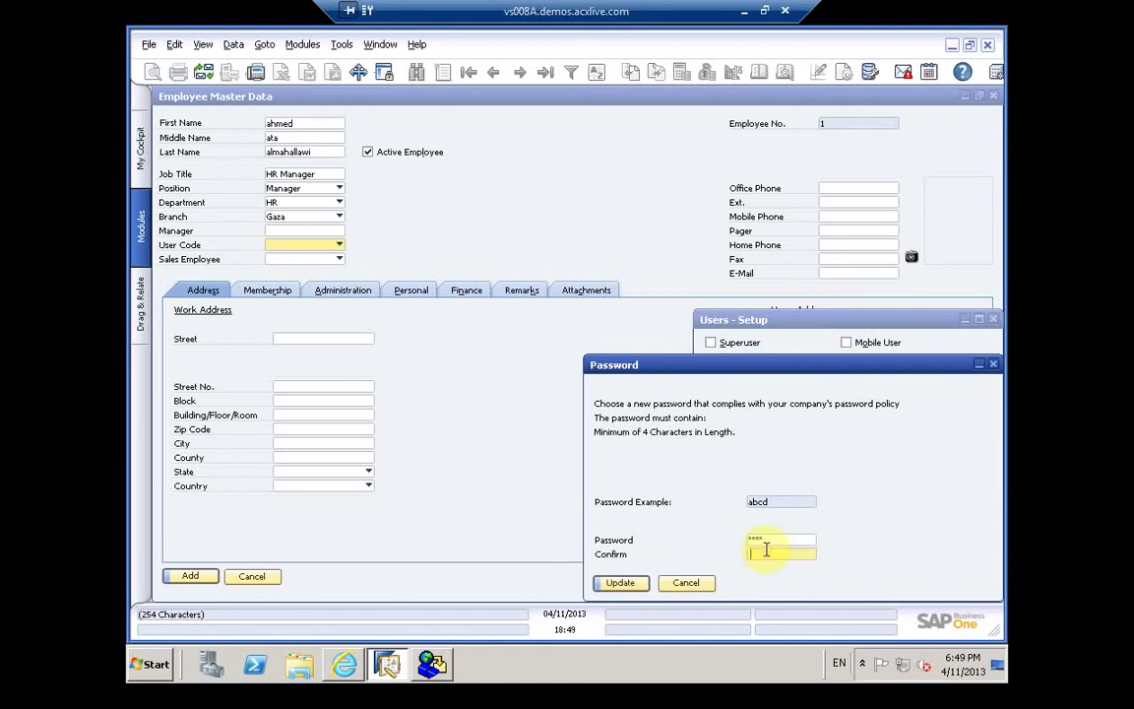
pyautogui.write('abc')
pyautogui.click(622, 585)
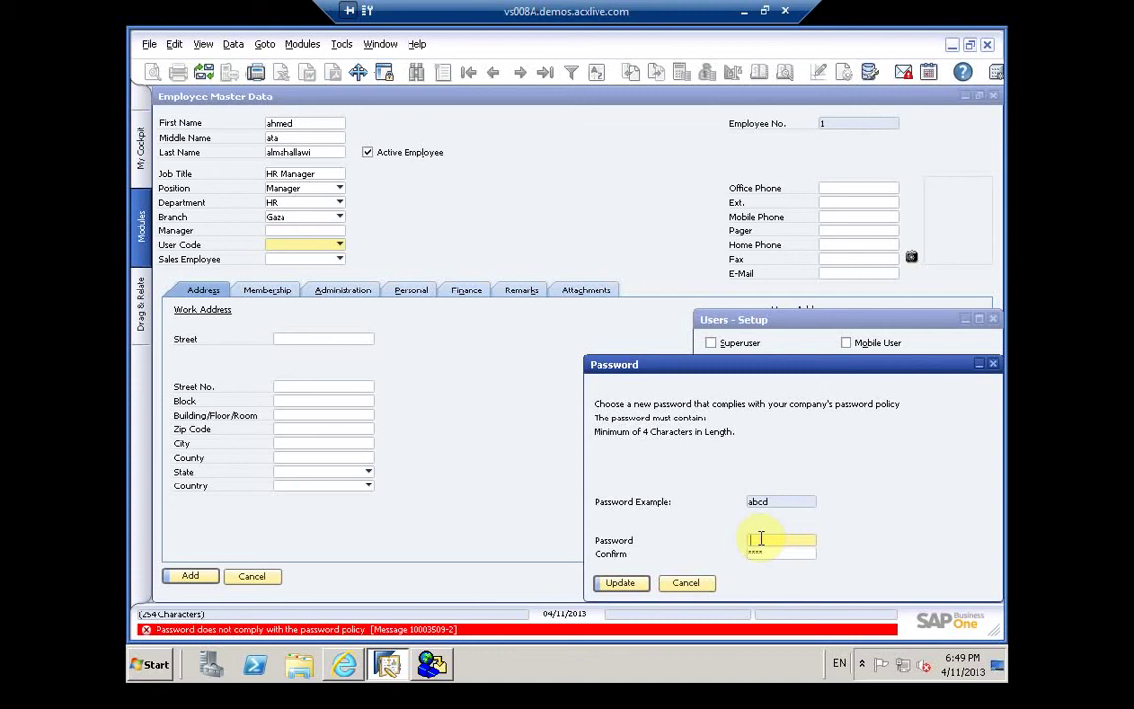
pyautogui.write('abcd')
pyautogui.click(775, 556)
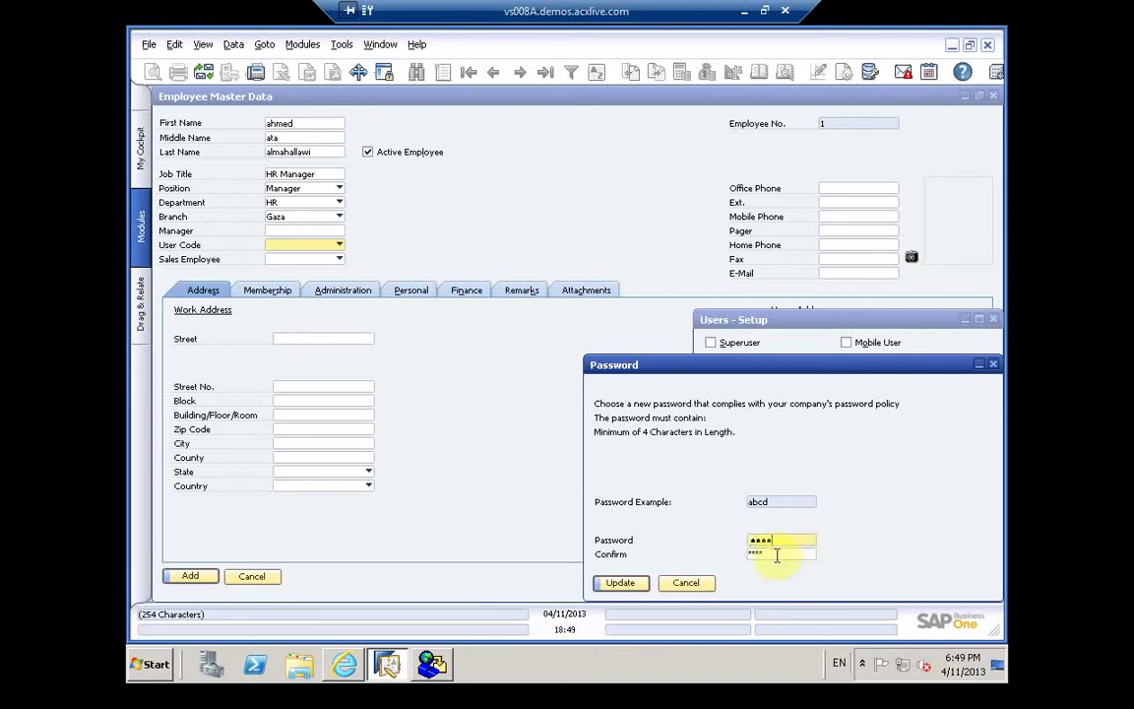
pyautogui.write('abcd')
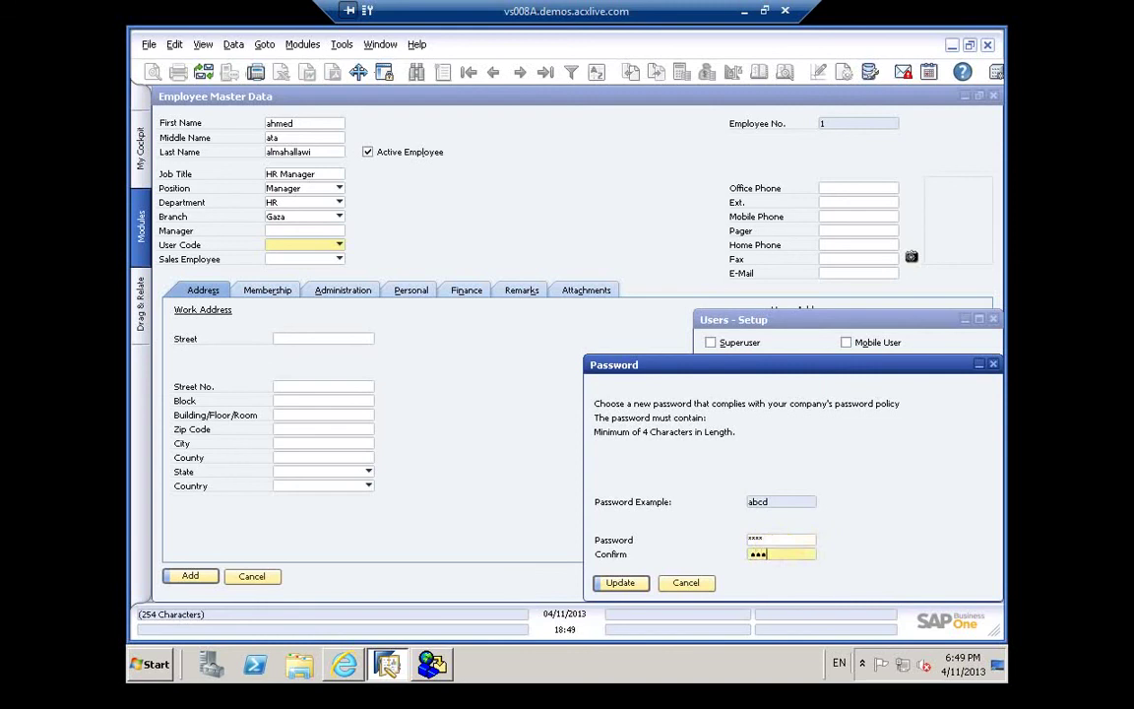
pyautogui.click(626, 584)
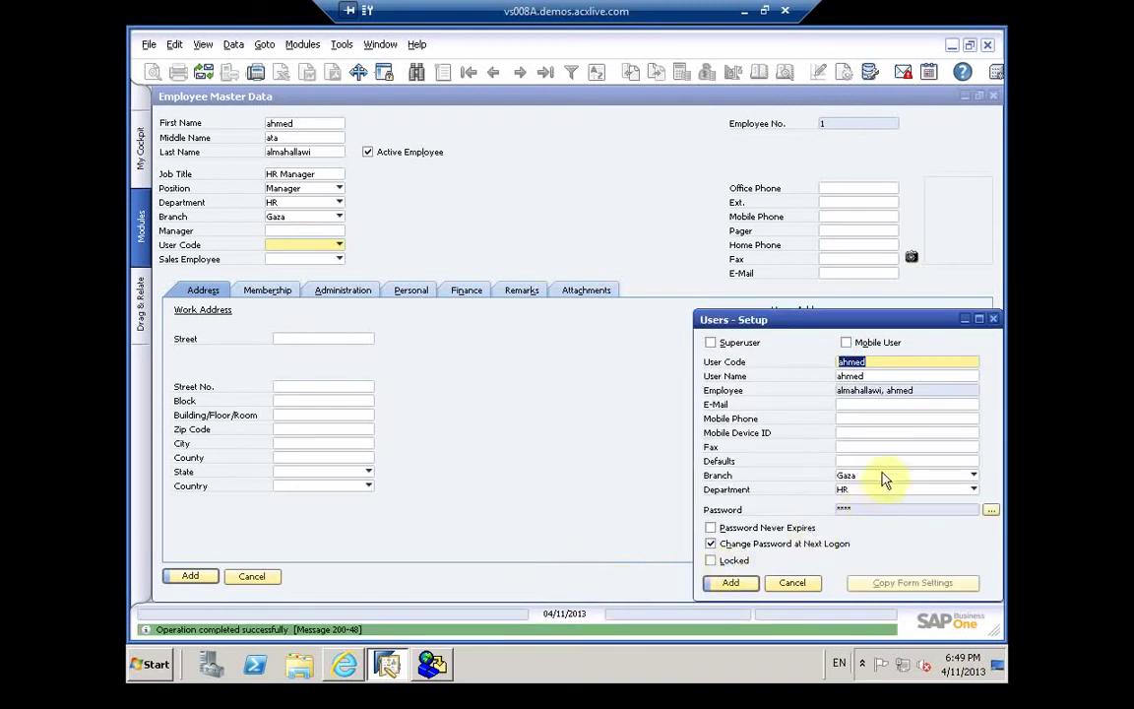
# Step: Enter the user's e-mail and mobile phone, make the password never expire, and add the user
pyautogui.click(861, 404)
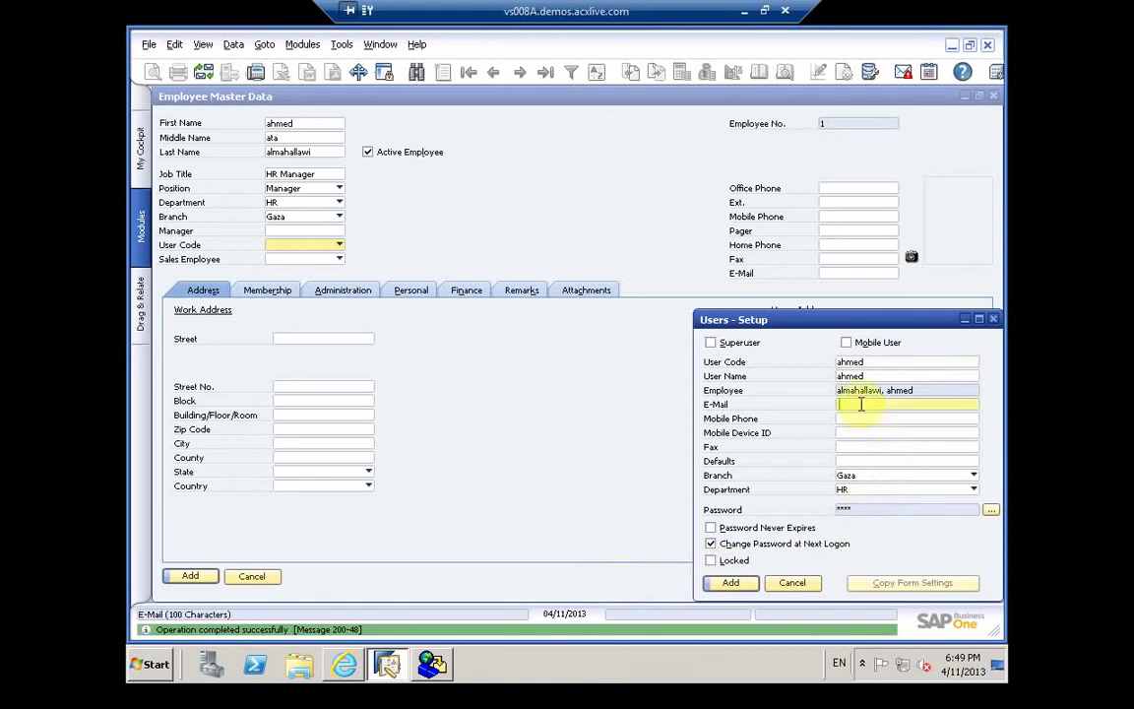
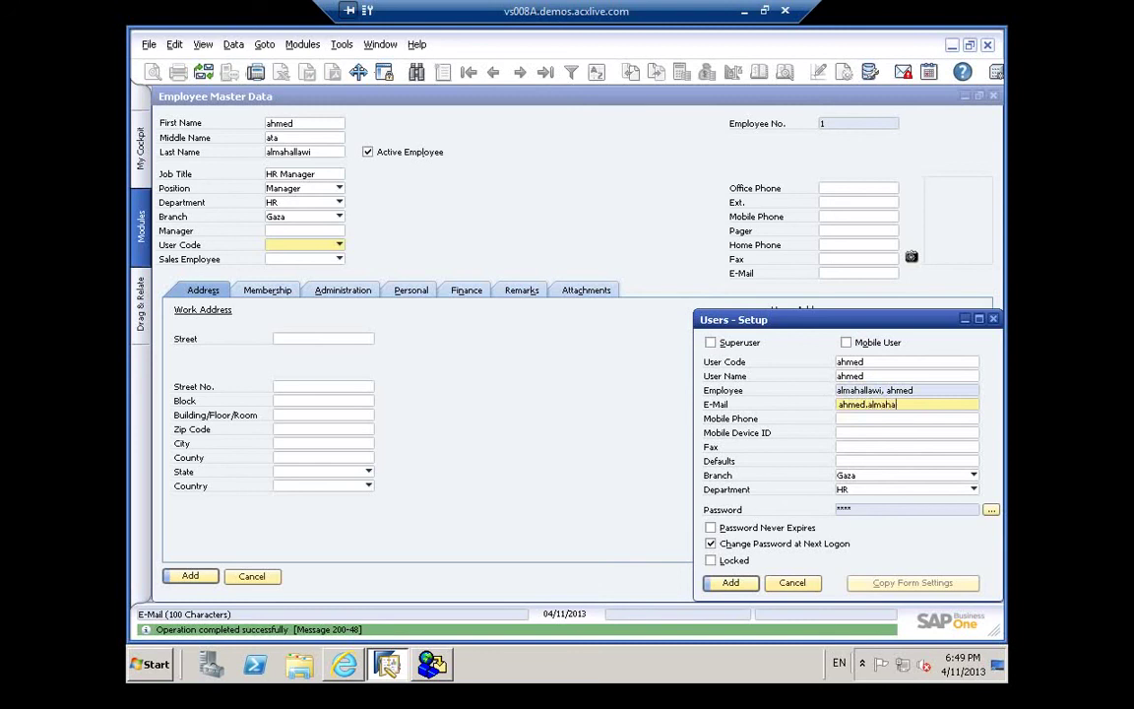
pyautogui.click(870, 418)
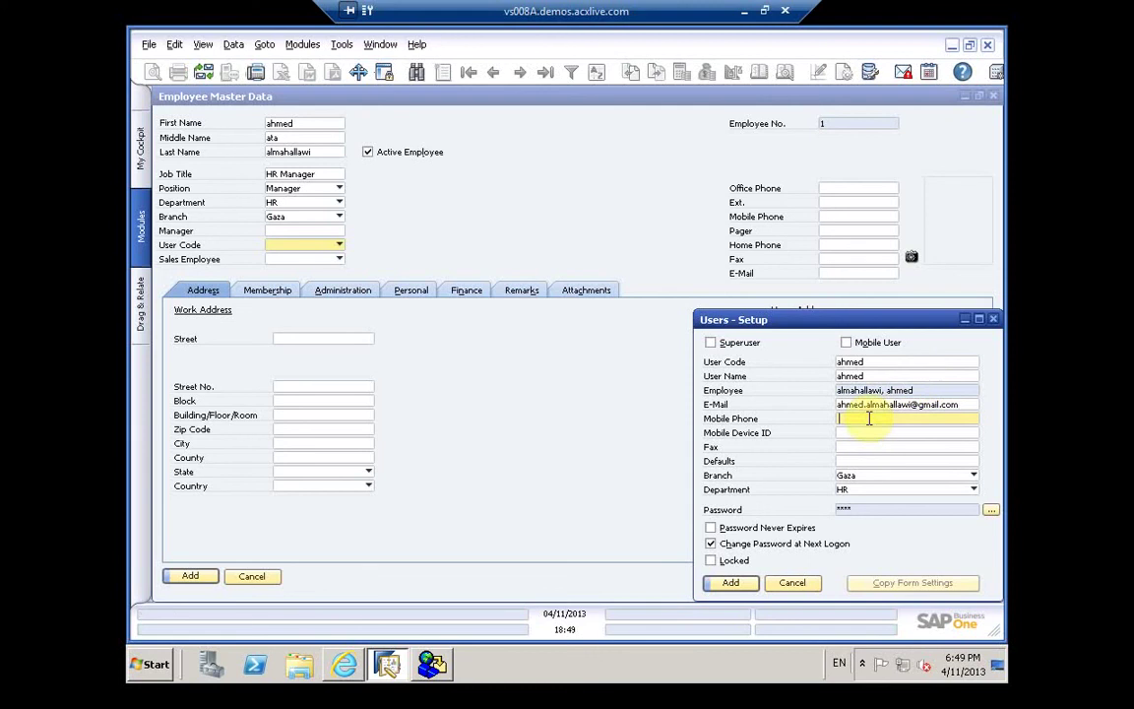
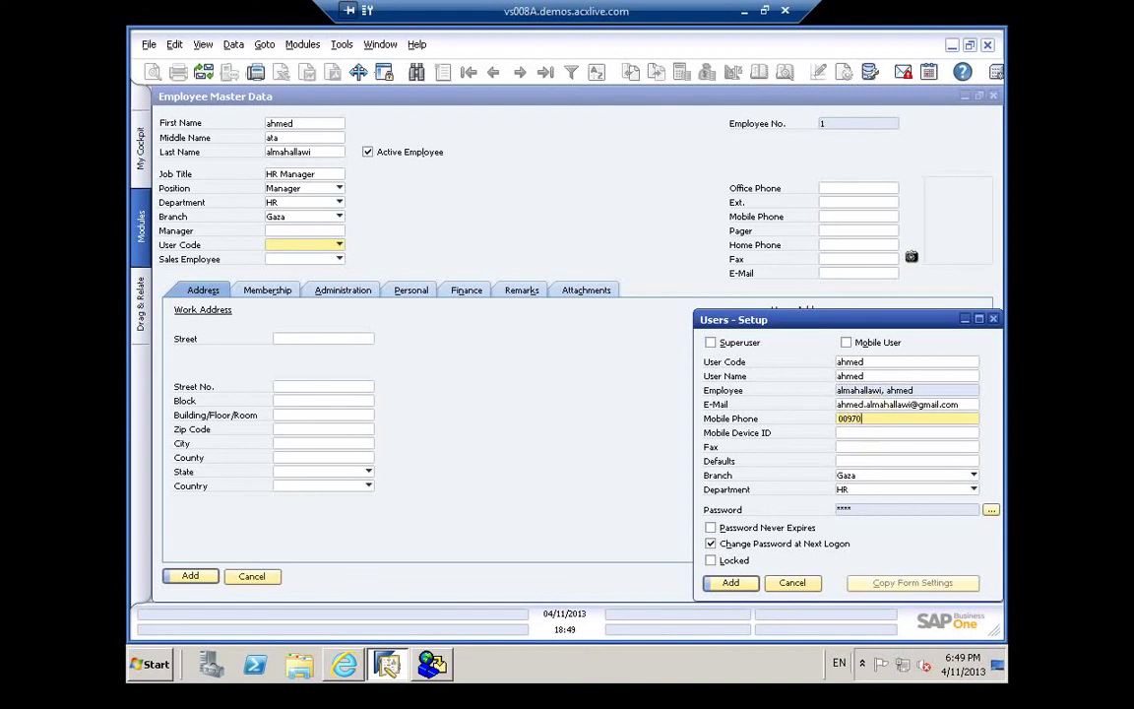
pyautogui.click(850, 436)
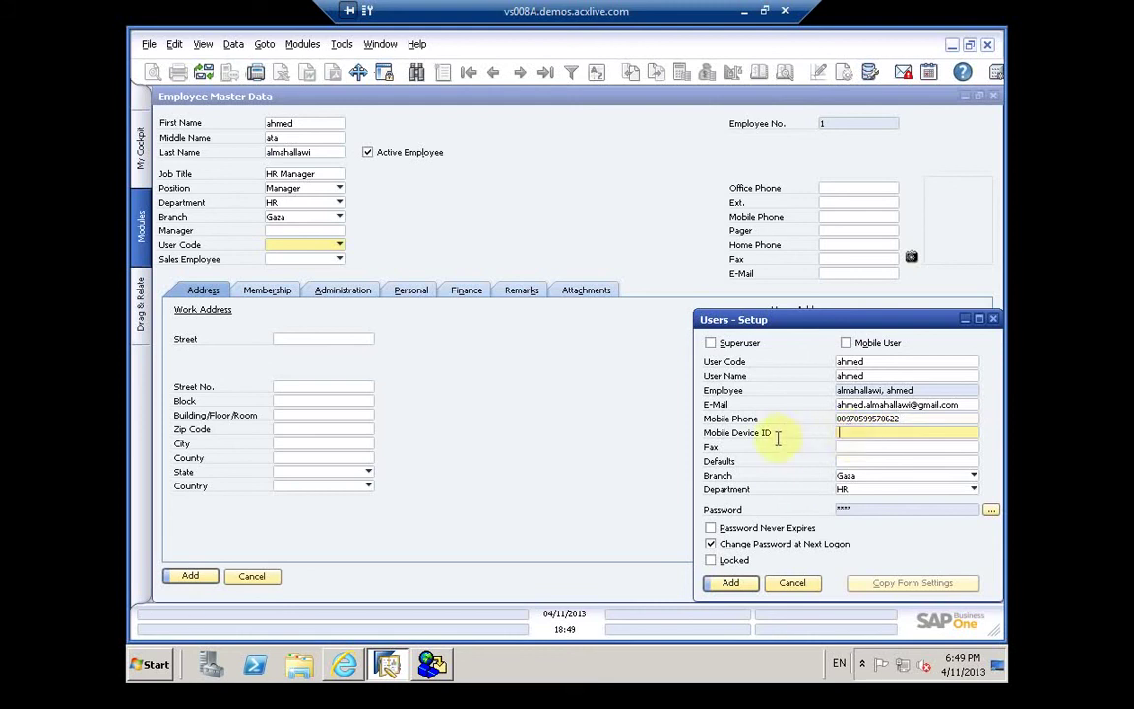
pyautogui.click(842, 448)
pyautogui.click(847, 461)
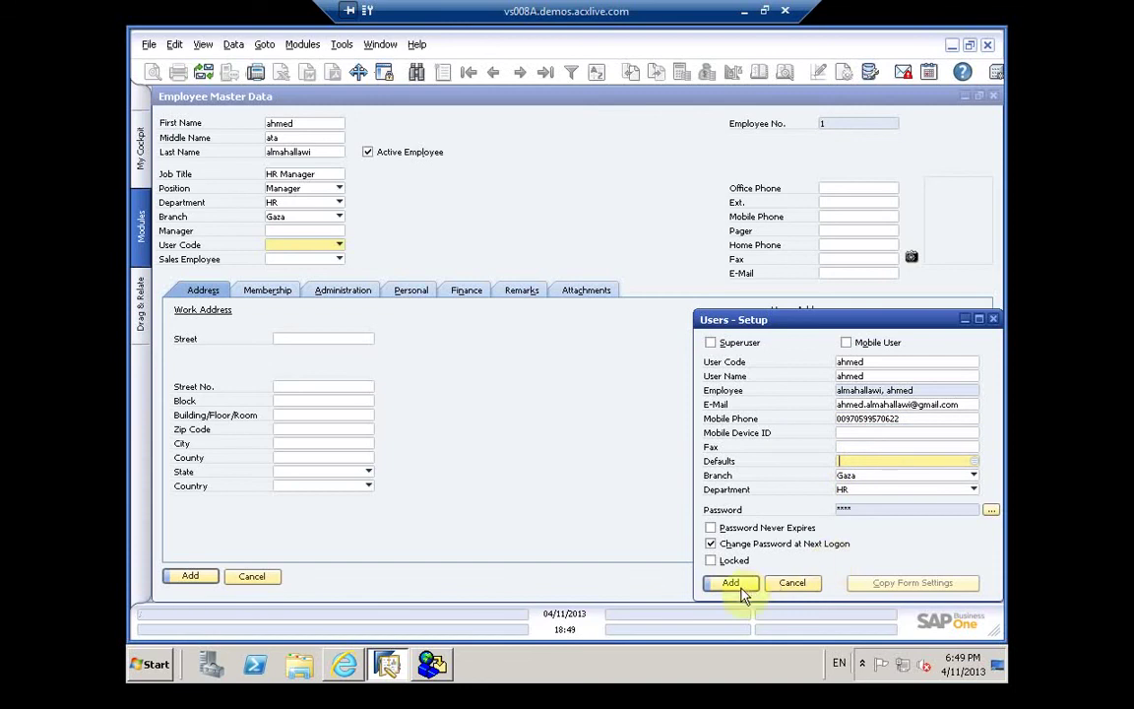
pyautogui.click(710, 527)
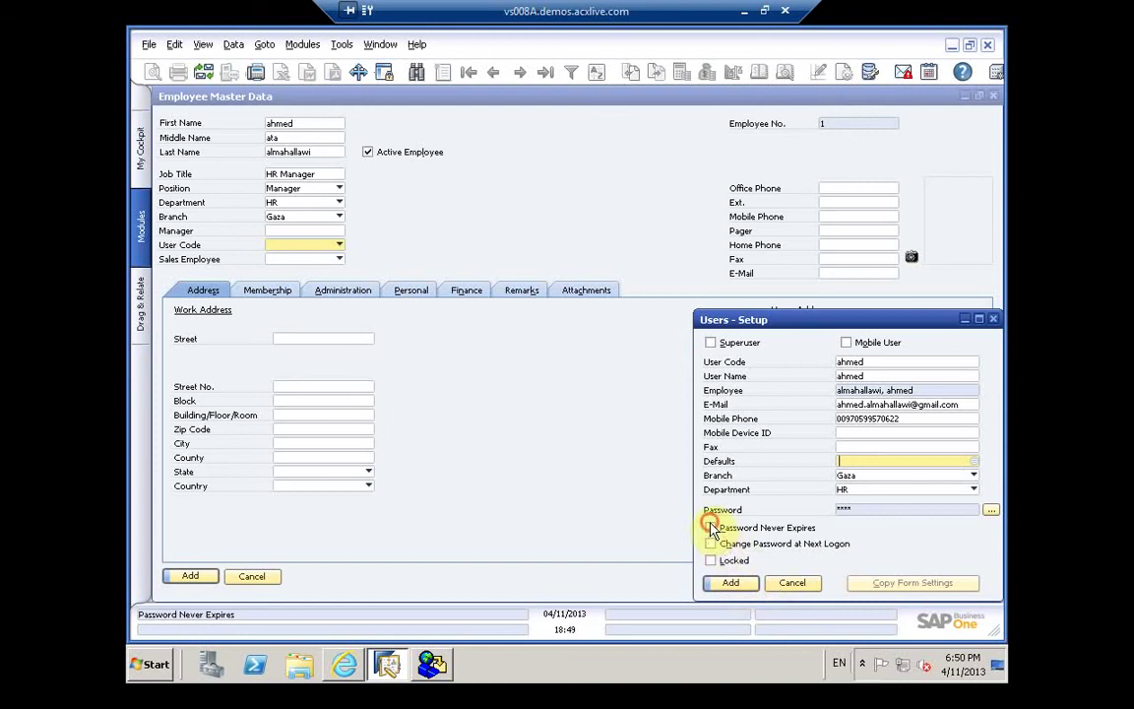
pyautogui.click(729, 584)
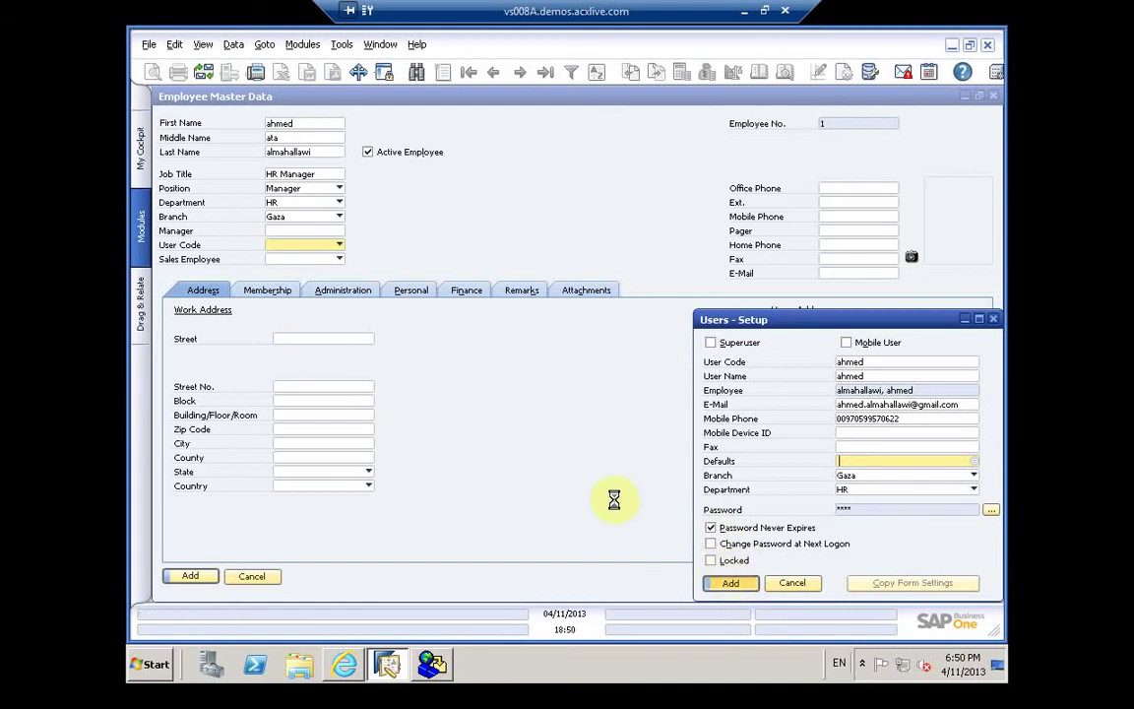
# Step: Choose Define New in the Sales Employee list to open Sales Employees/Buyers - Setup
pyautogui.click(336, 260)
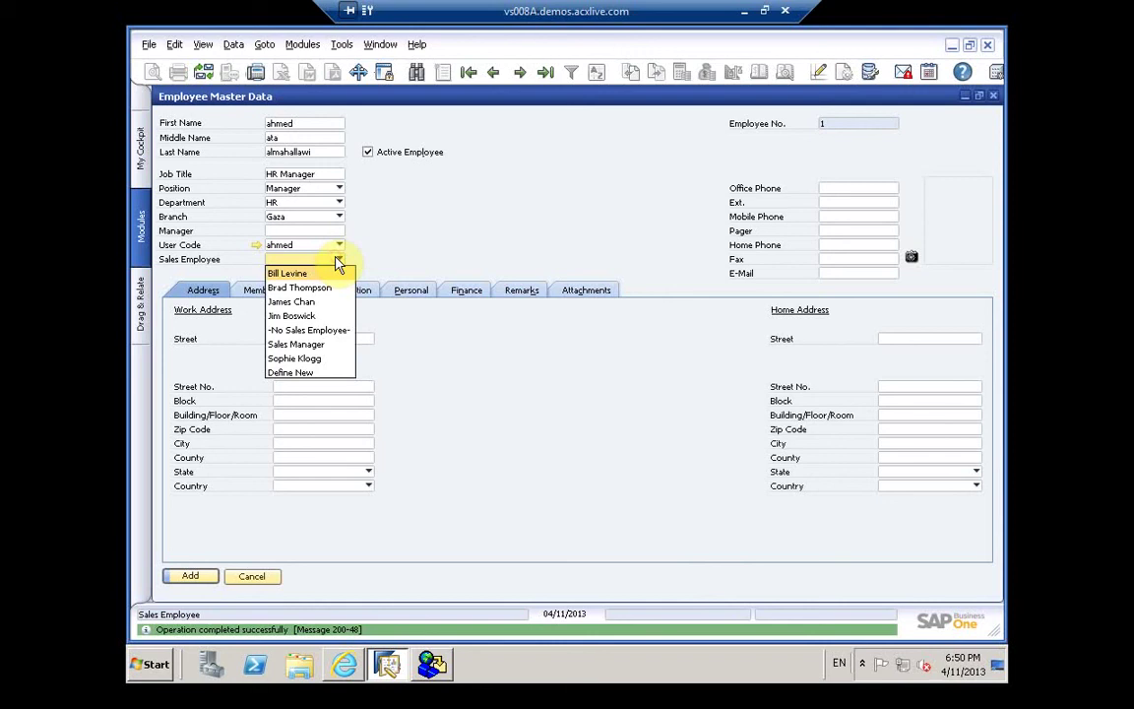
pyautogui.click(295, 374)
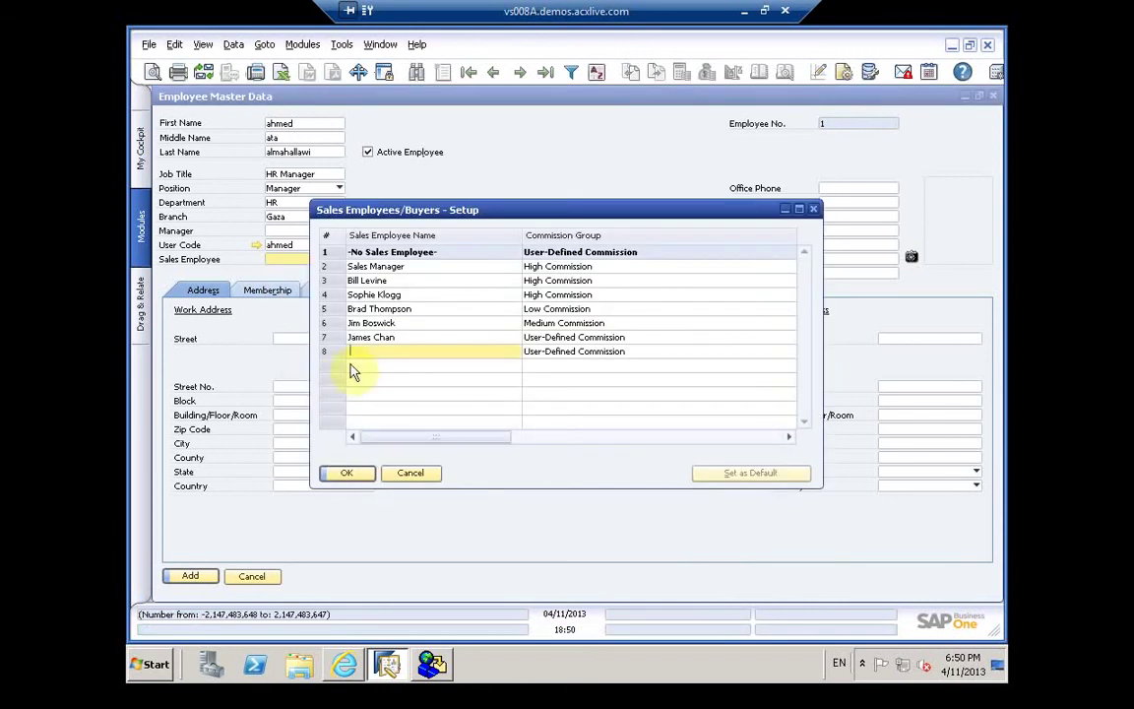
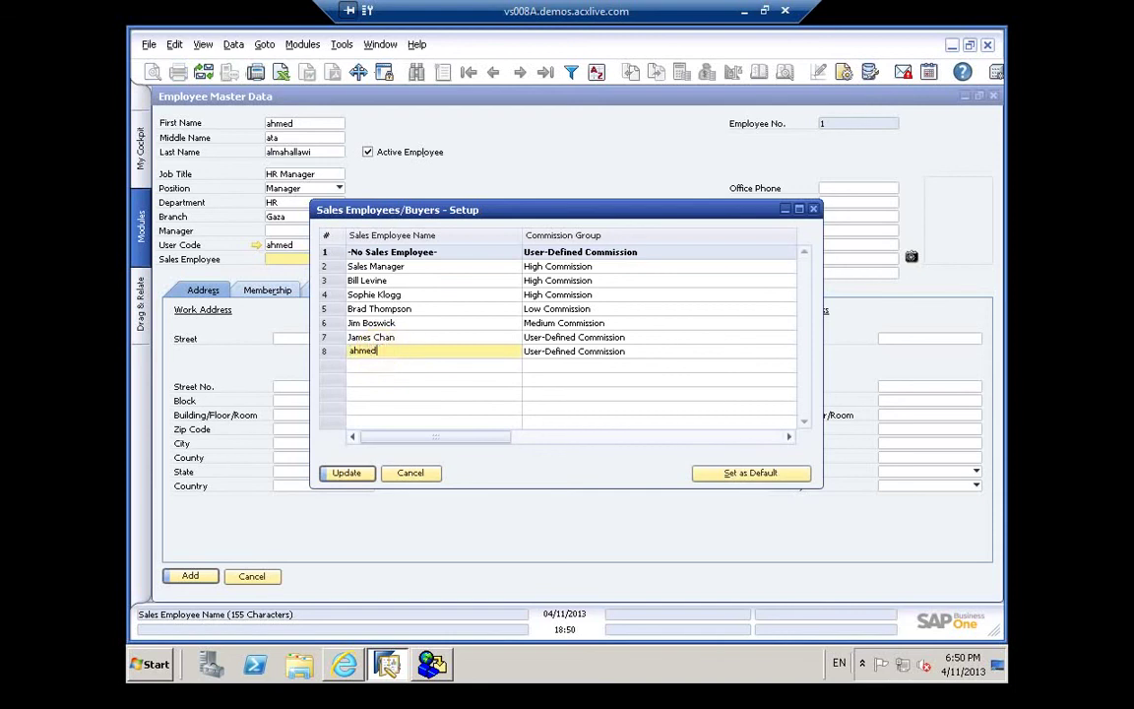
# Step: Add the employee's name in row 8 as a High Commission sales employee with remark 'excellent', then save
pyautogui.click(633, 355)
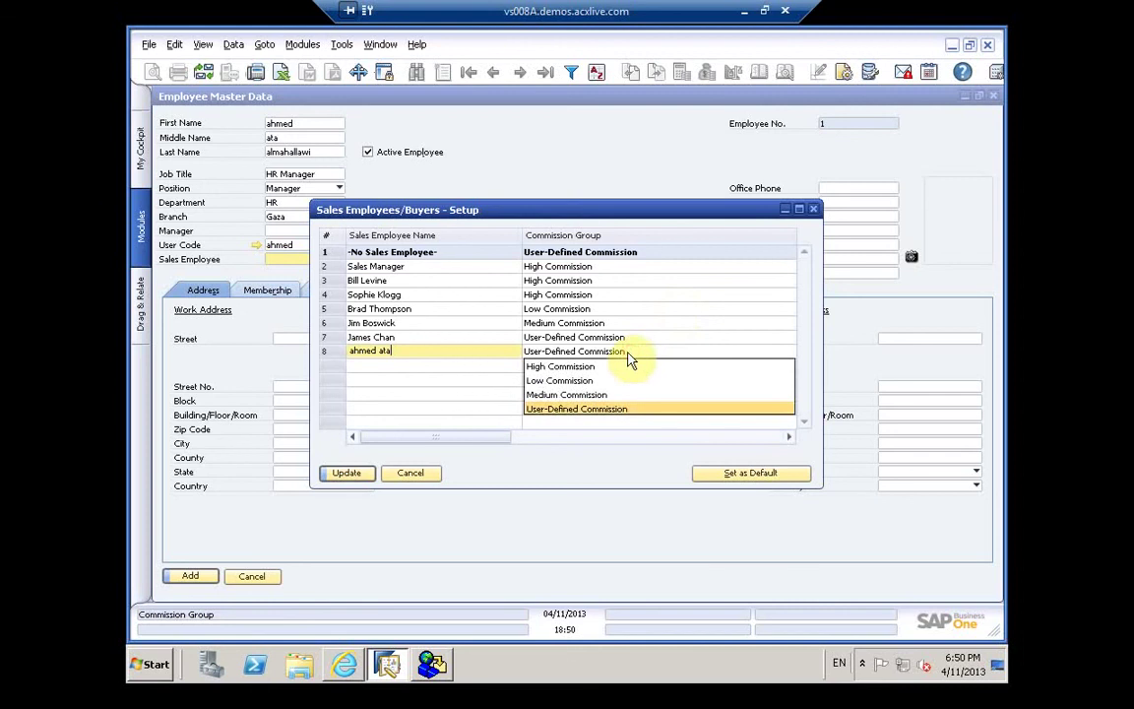
pyautogui.click(604, 375)
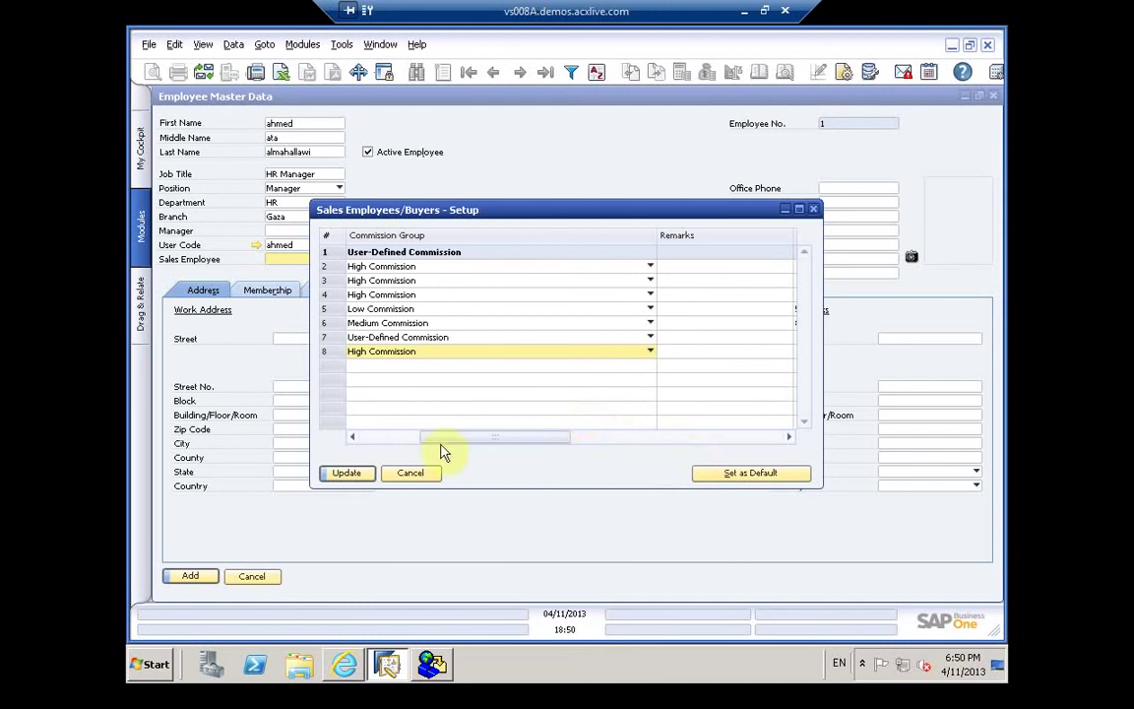
pyautogui.click(686, 344)
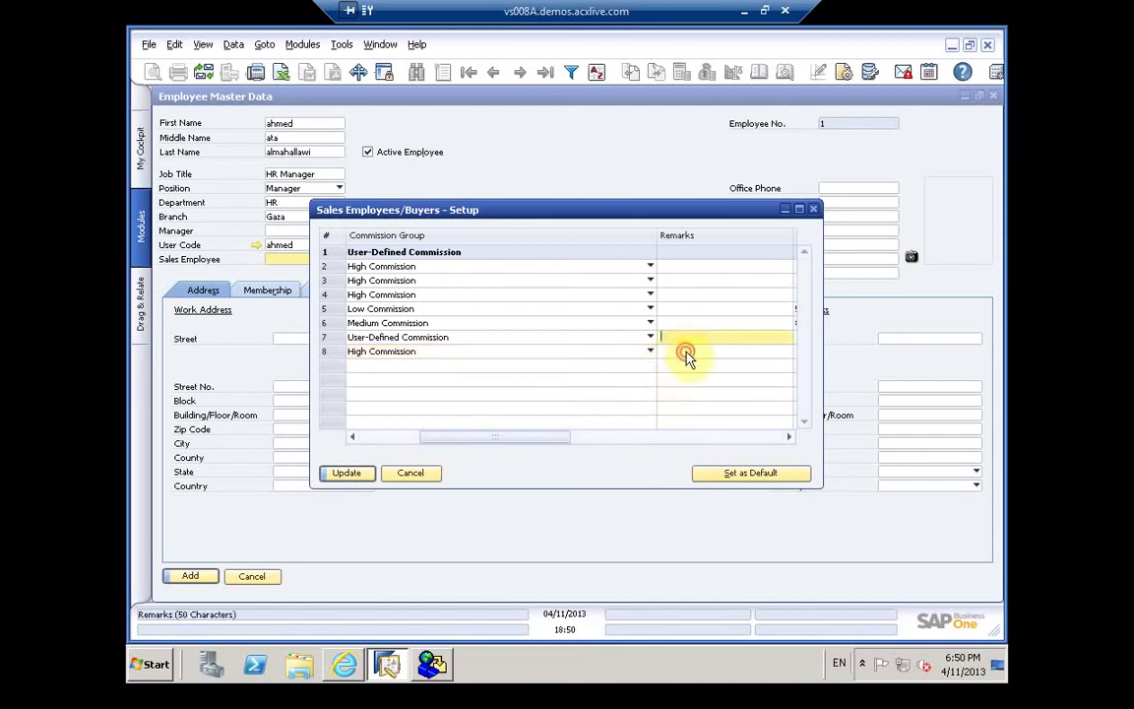
pyautogui.click(687, 352)
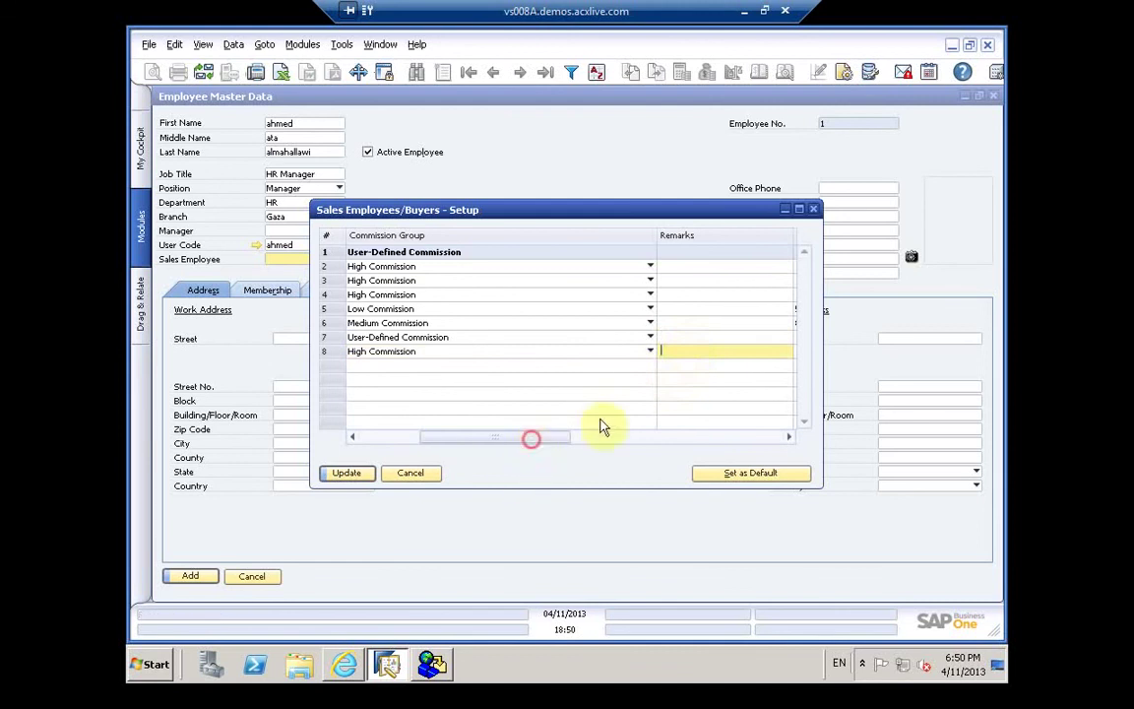
pyautogui.moveTo(604, 426); pyautogui.dragTo(593, 440)
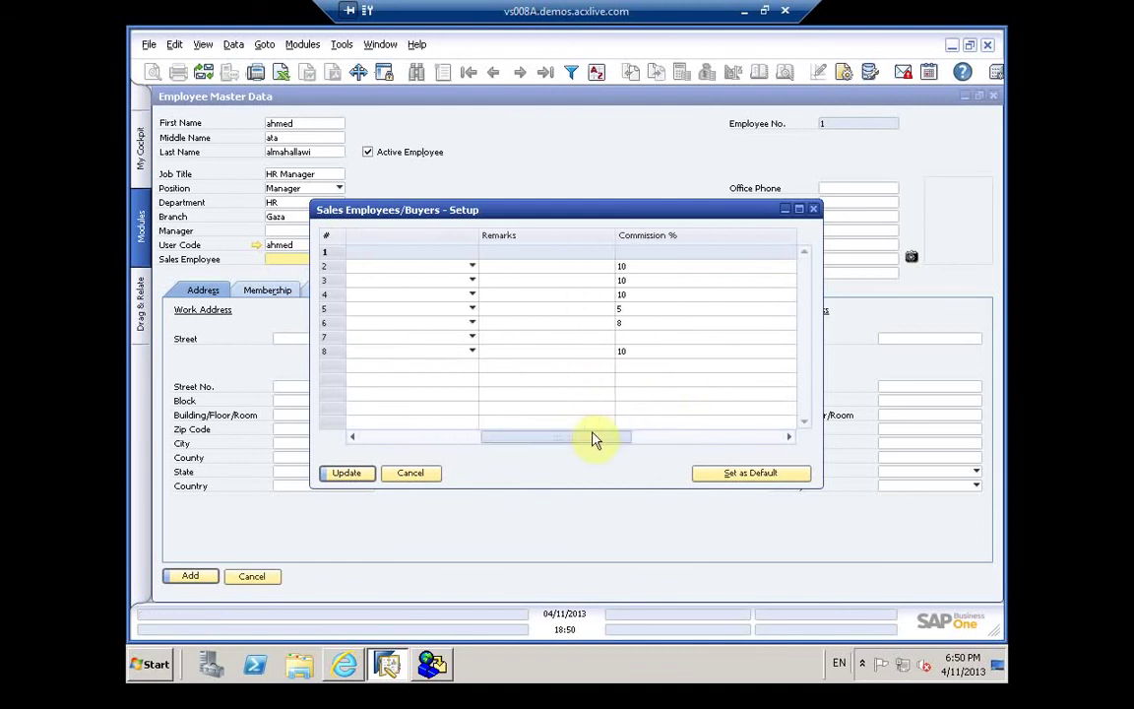
pyautogui.write('e')
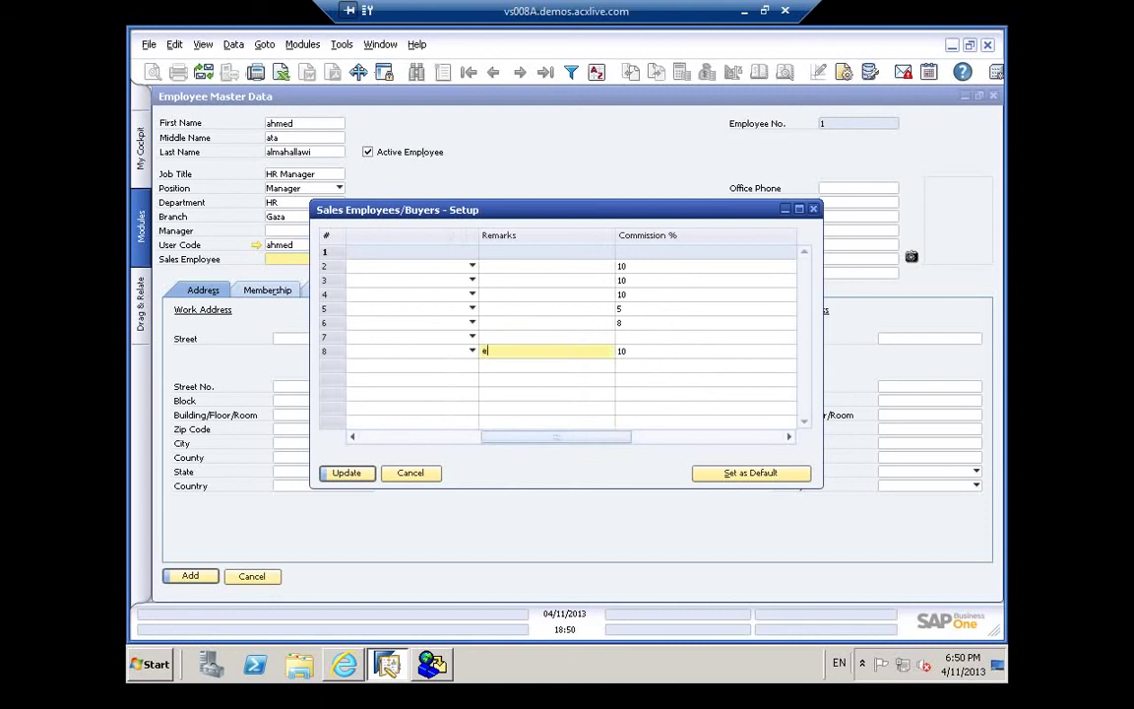
pyautogui.write('xcellent')
pyautogui.click(357, 474)
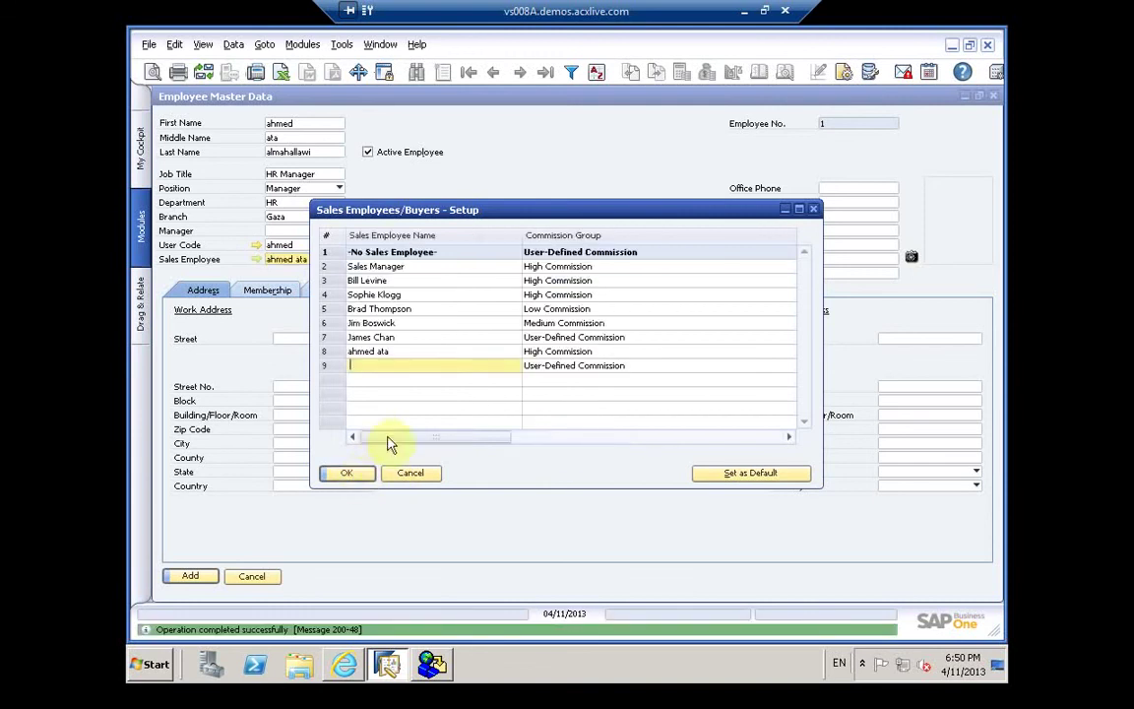
pyautogui.click(346, 476)
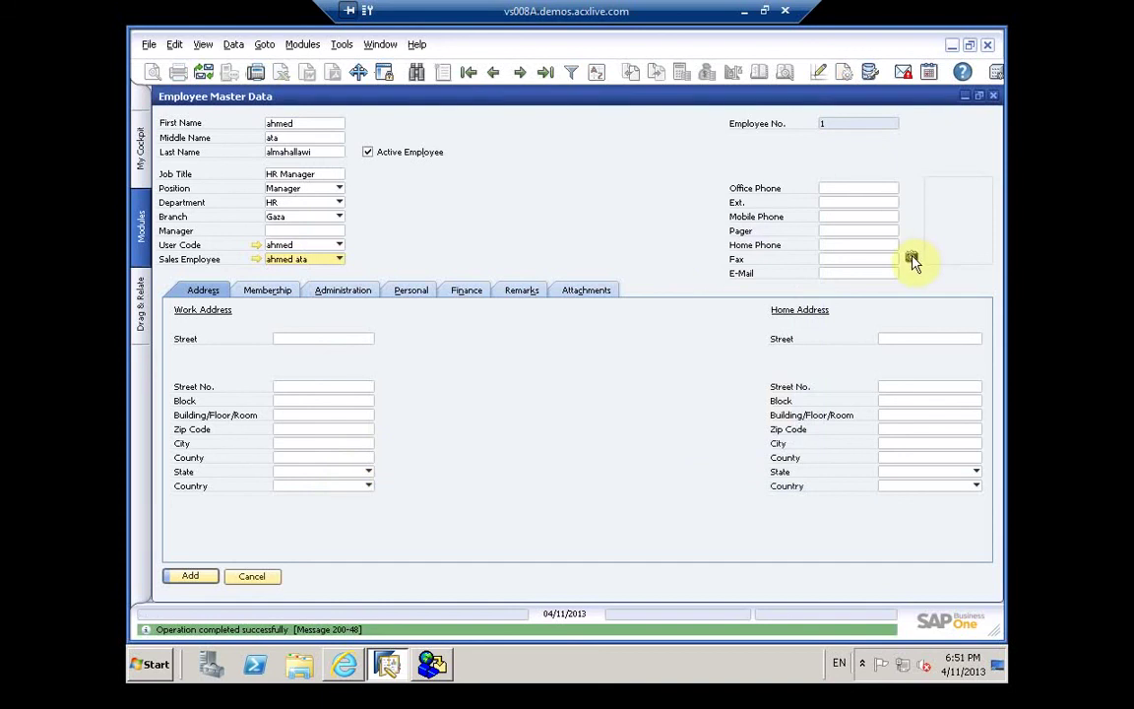
# Step: Attempt to insert an employee picture, then open help on the pictures folder error
pyautogui.click(911, 257)
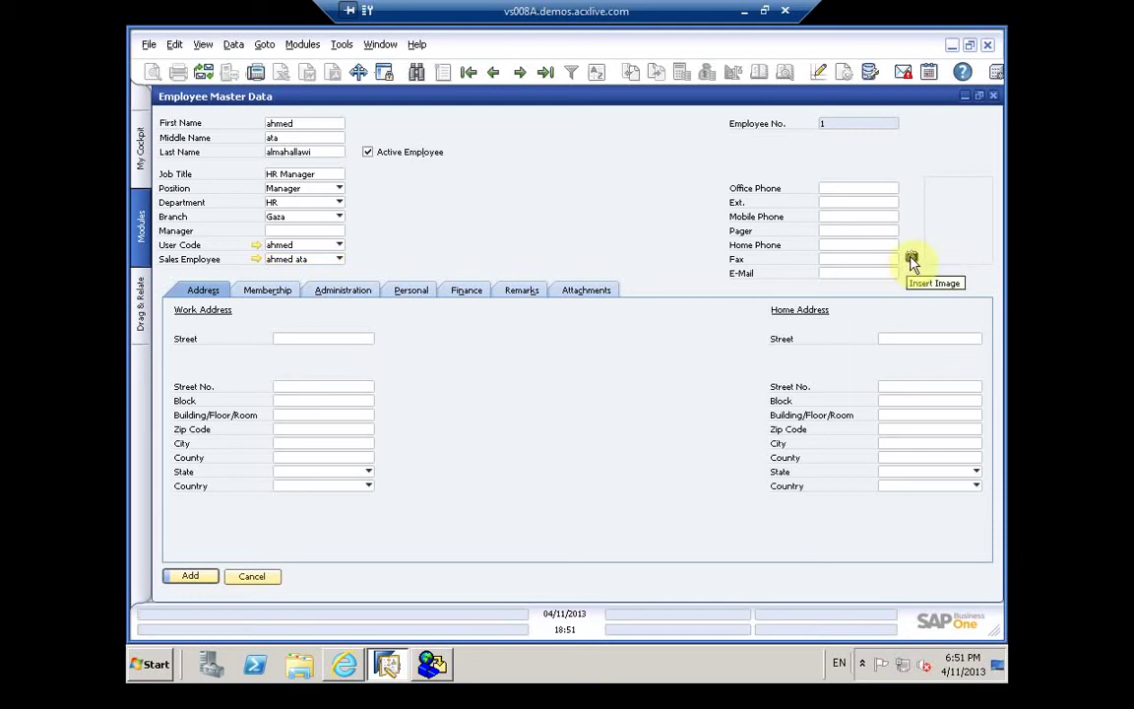
pyautogui.click(911, 260)
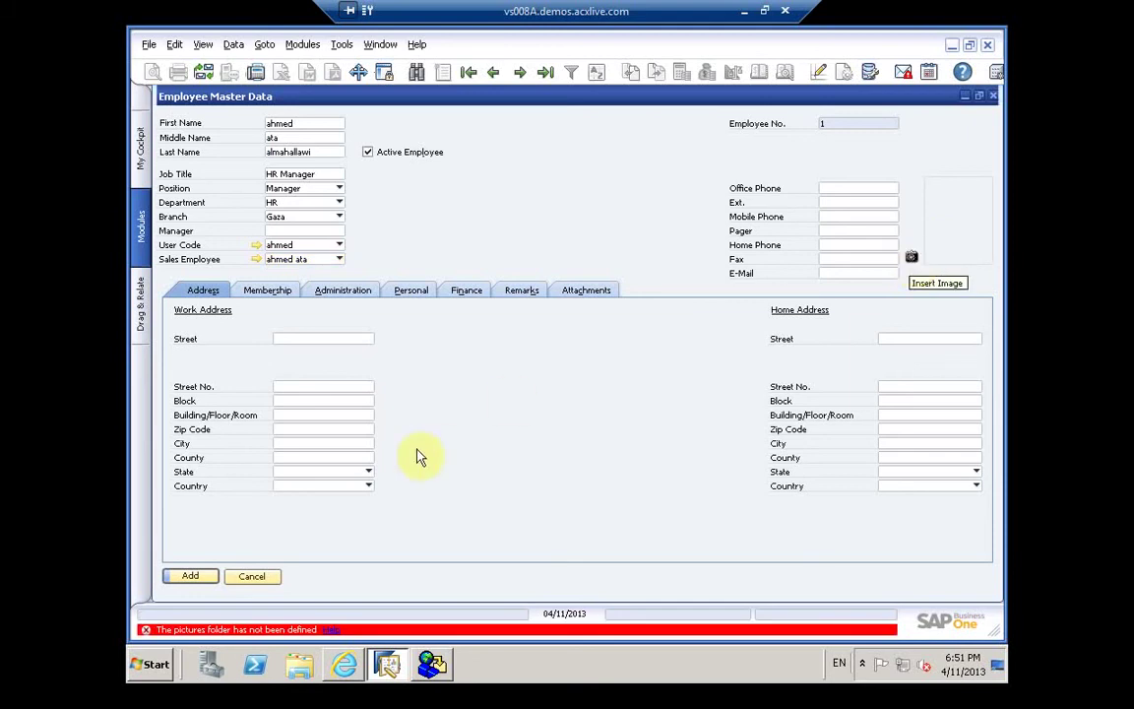
pyautogui.click(334, 632)
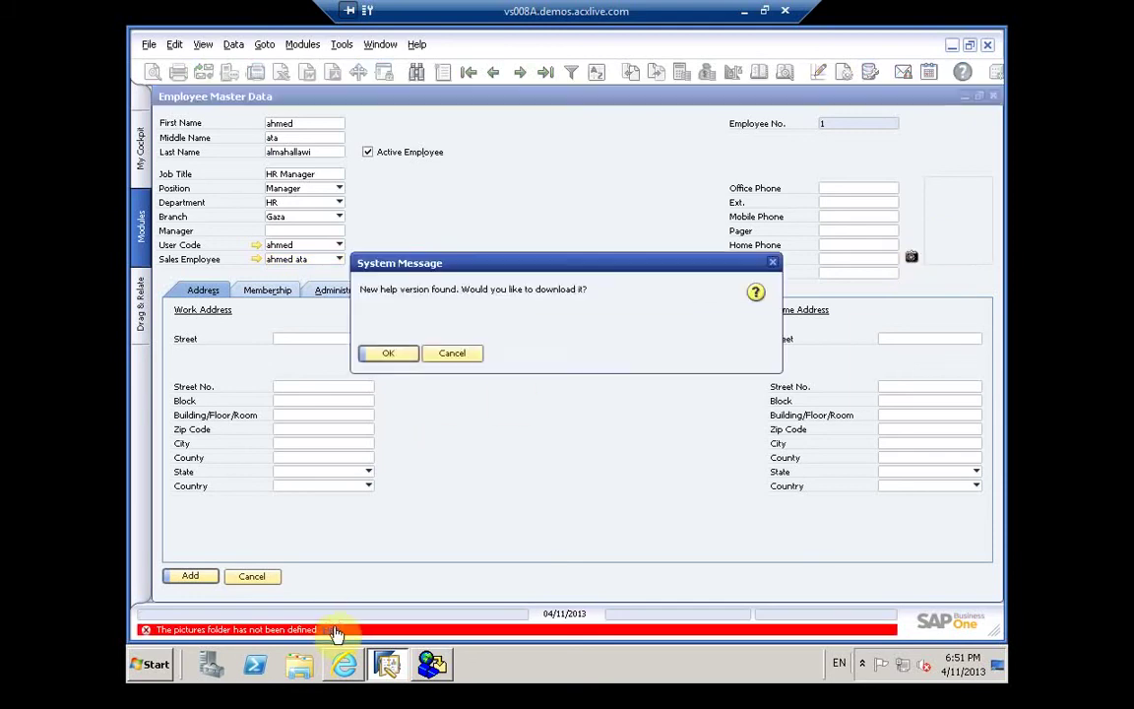
# Step: Download the new help version and browse the Human Resources topics before closing it
pyautogui.click(393, 354)
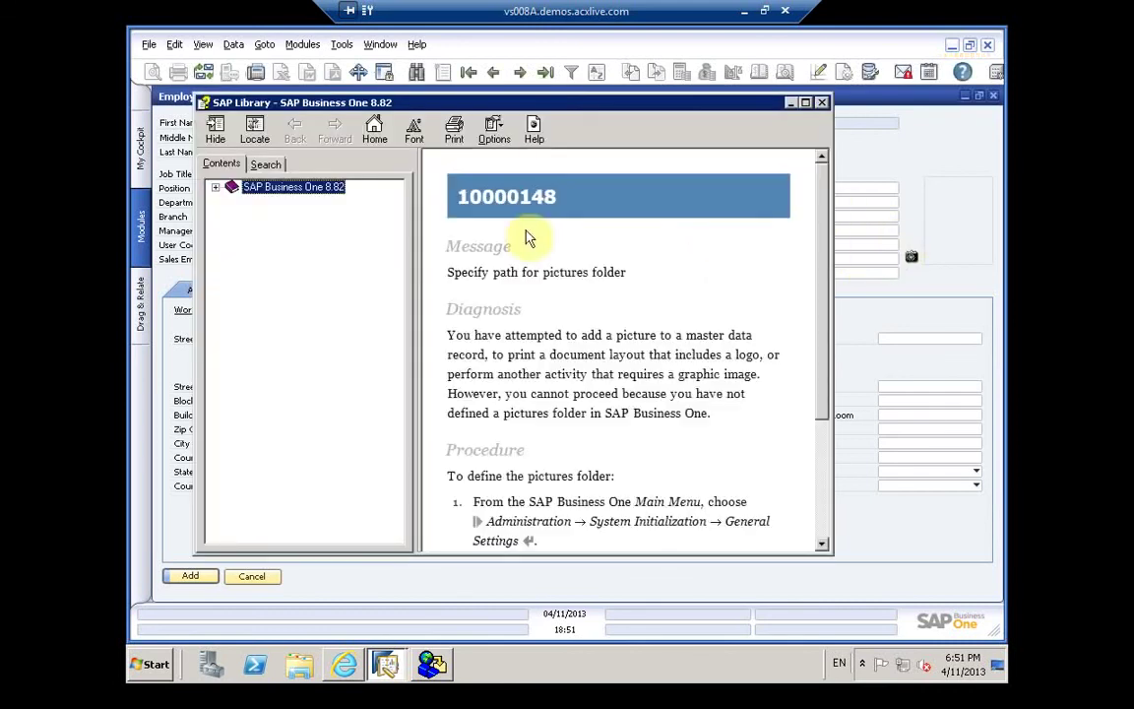
pyautogui.click(217, 188)
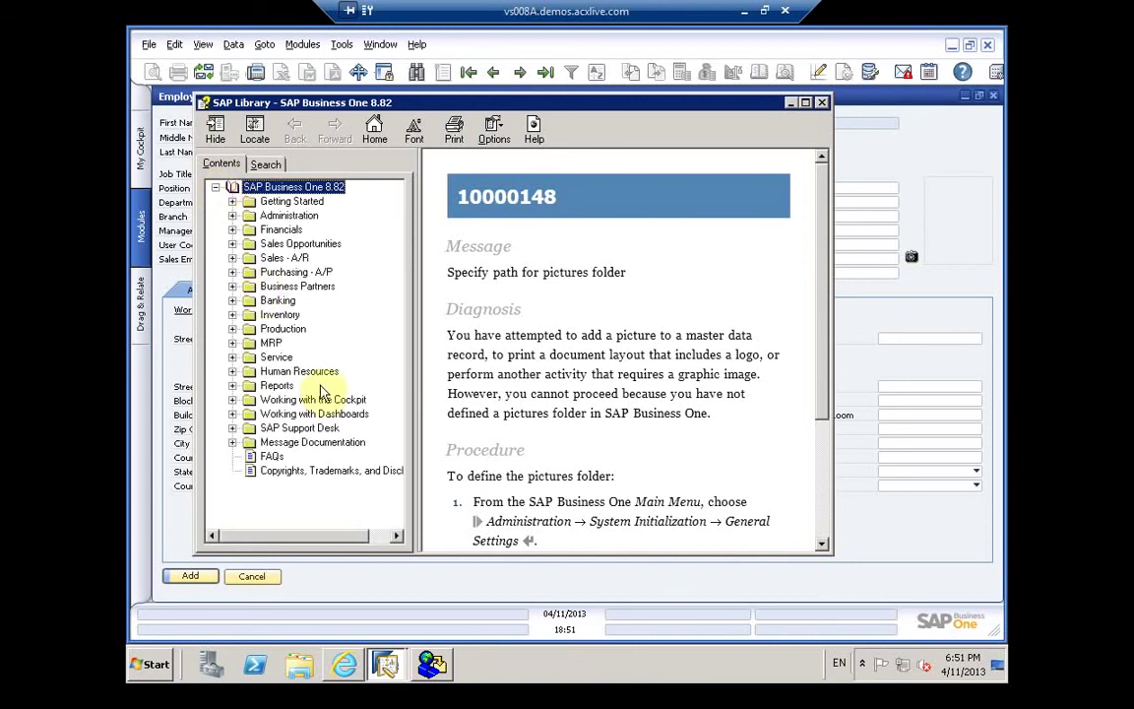
pyautogui.click(232, 371)
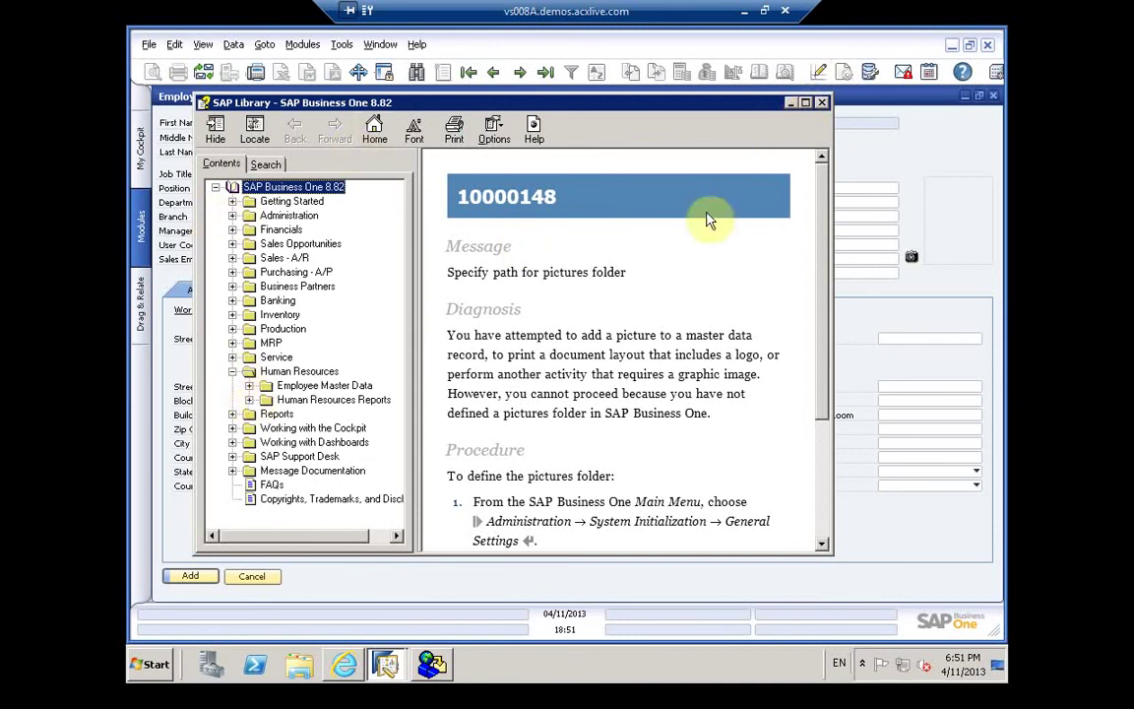
pyautogui.click(885, 170)
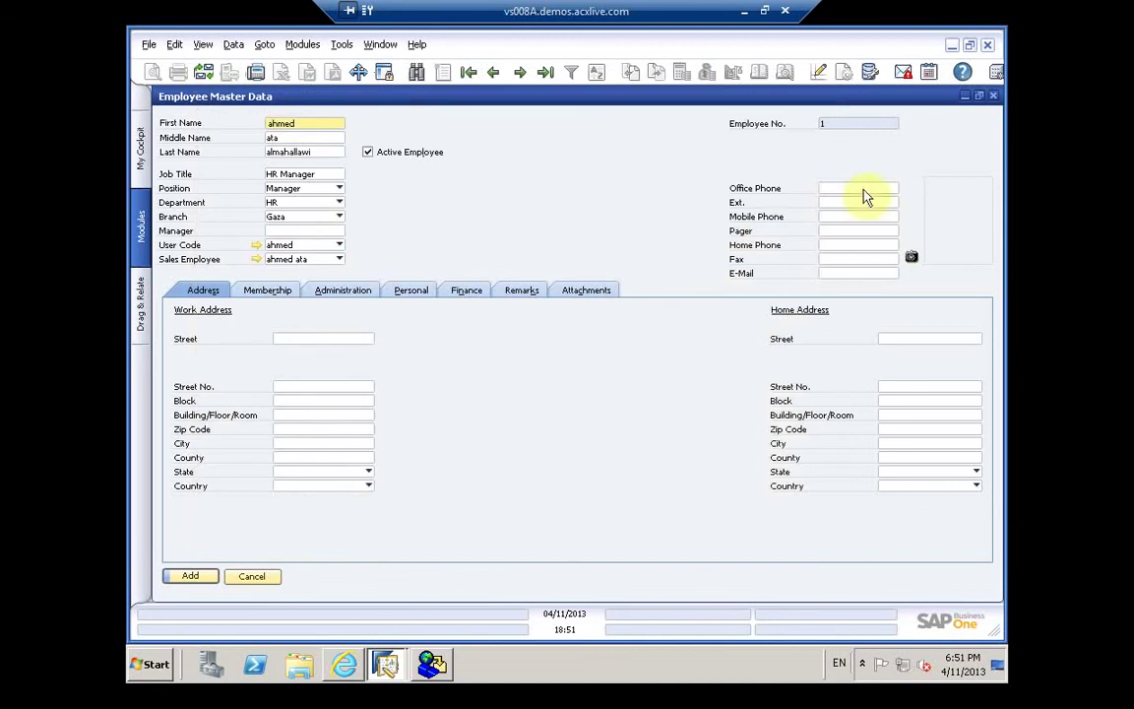
# Step: Reopen help from the picture error, expand Administration topics, and switch to Search
pyautogui.click(915, 258)
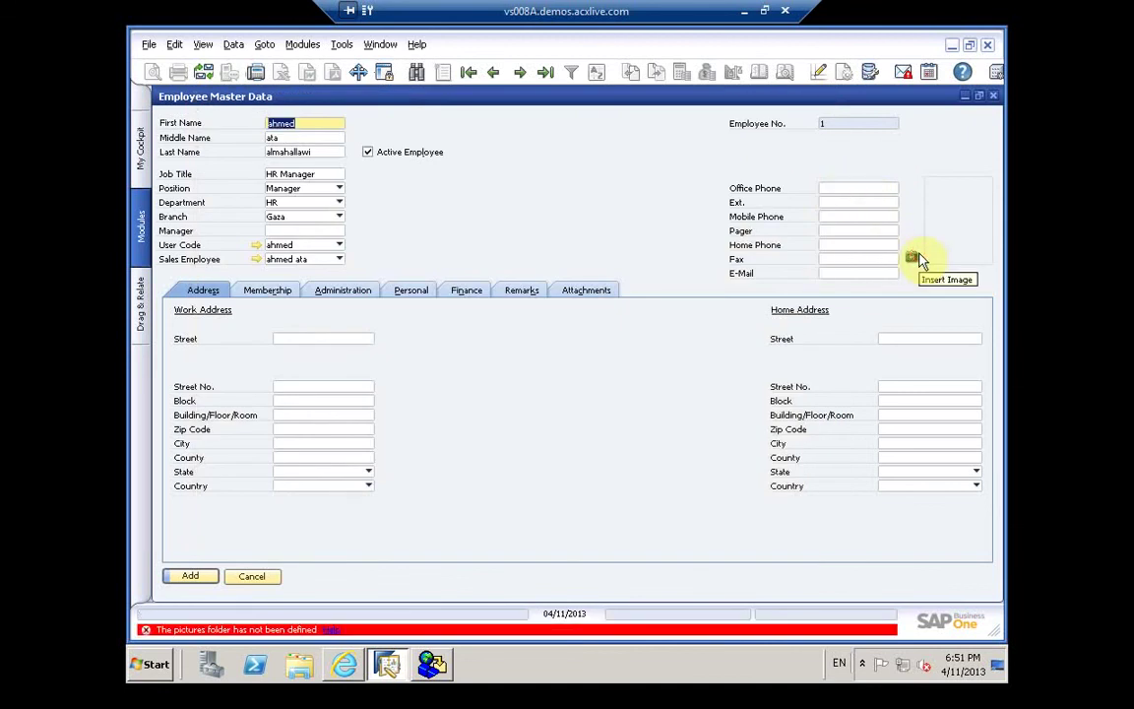
pyautogui.click(332, 631)
pyautogui.click(218, 188)
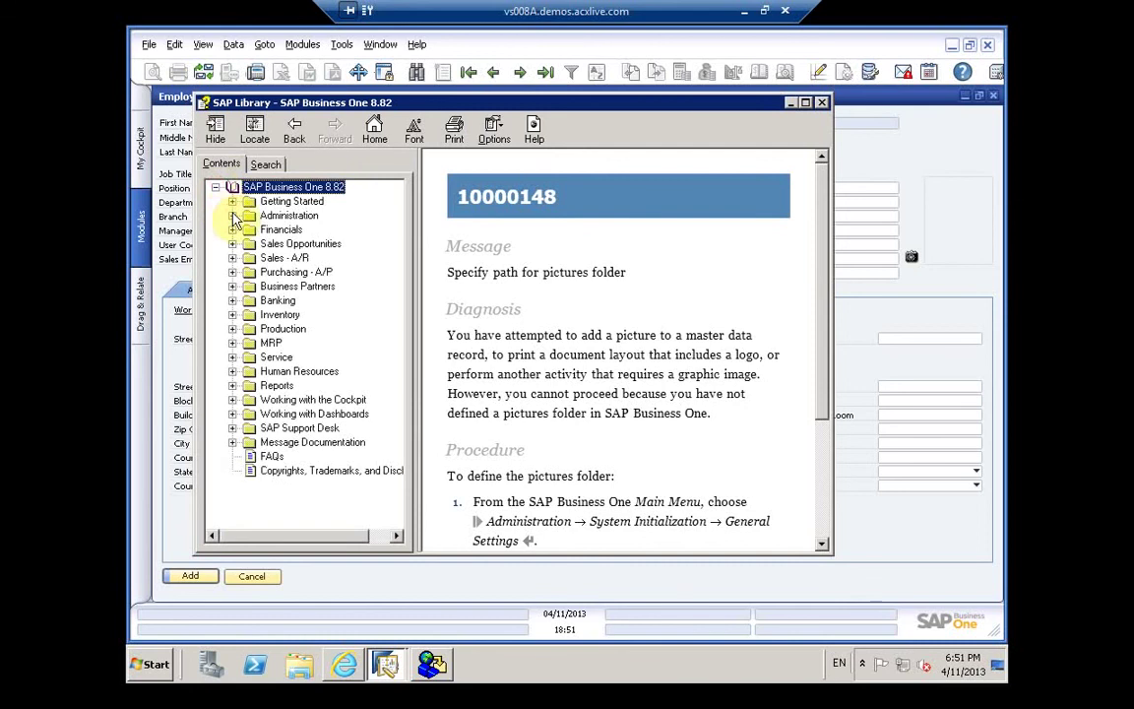
pyautogui.click(232, 216)
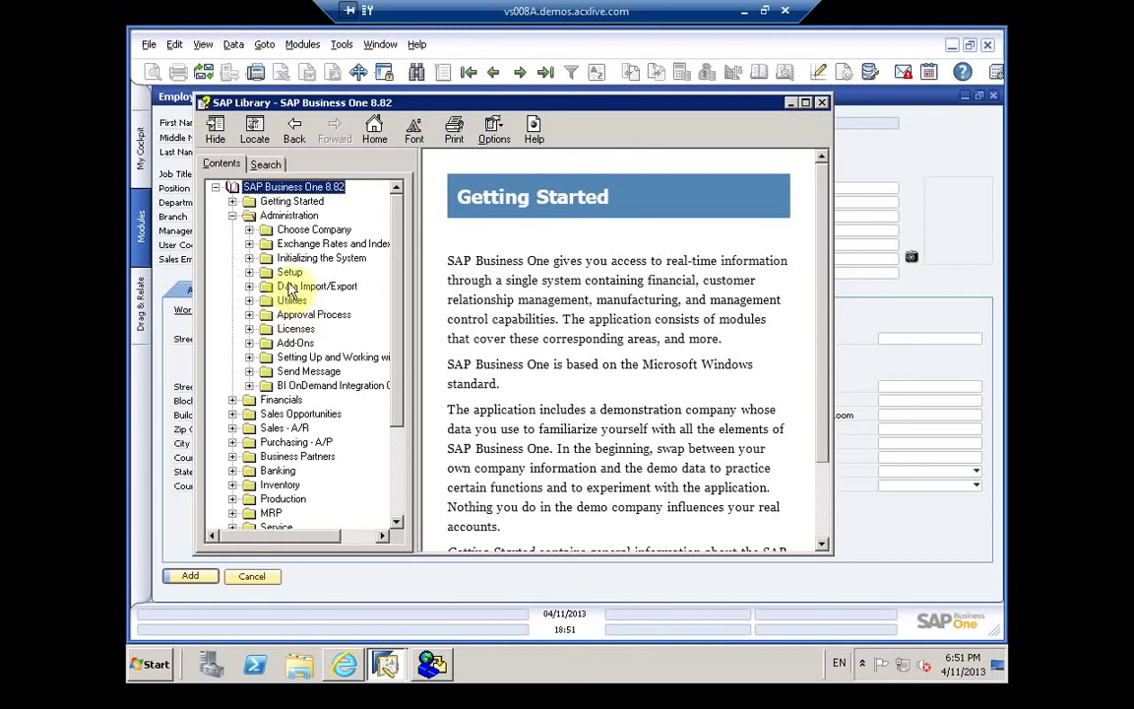
pyautogui.click(270, 165)
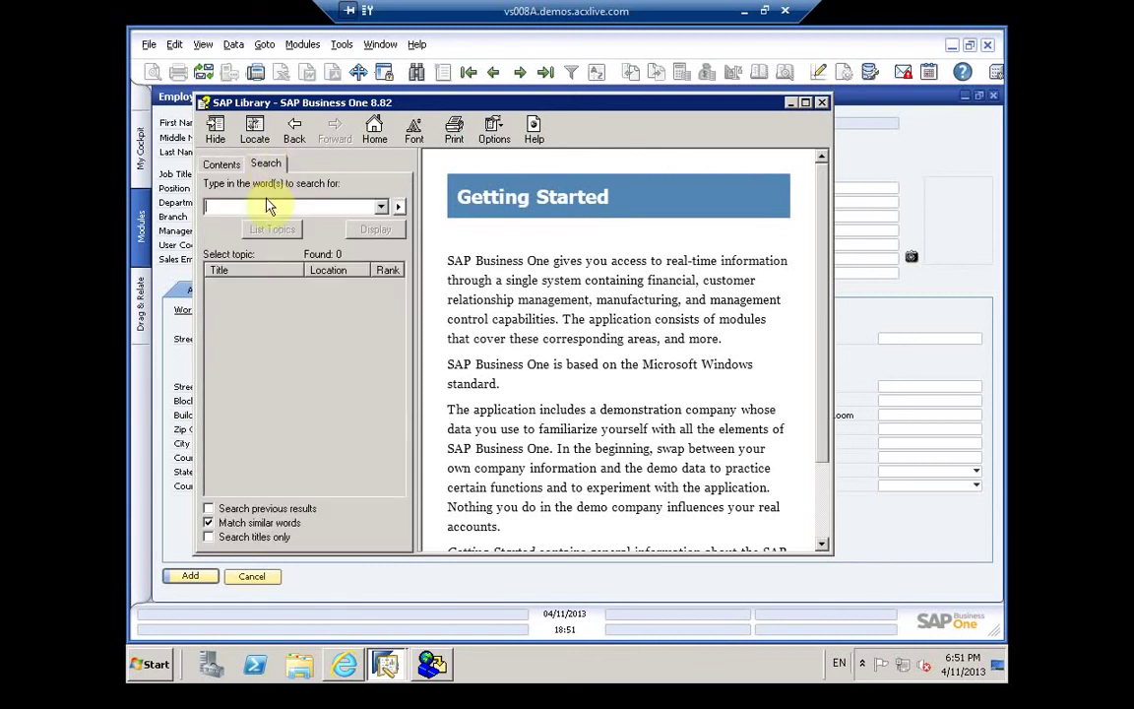
# Step: Search help for 'picture folder' and read the General Settings: Font & Bkgd Tab article
pyautogui.write('picture folder')
pyautogui.press('Return')
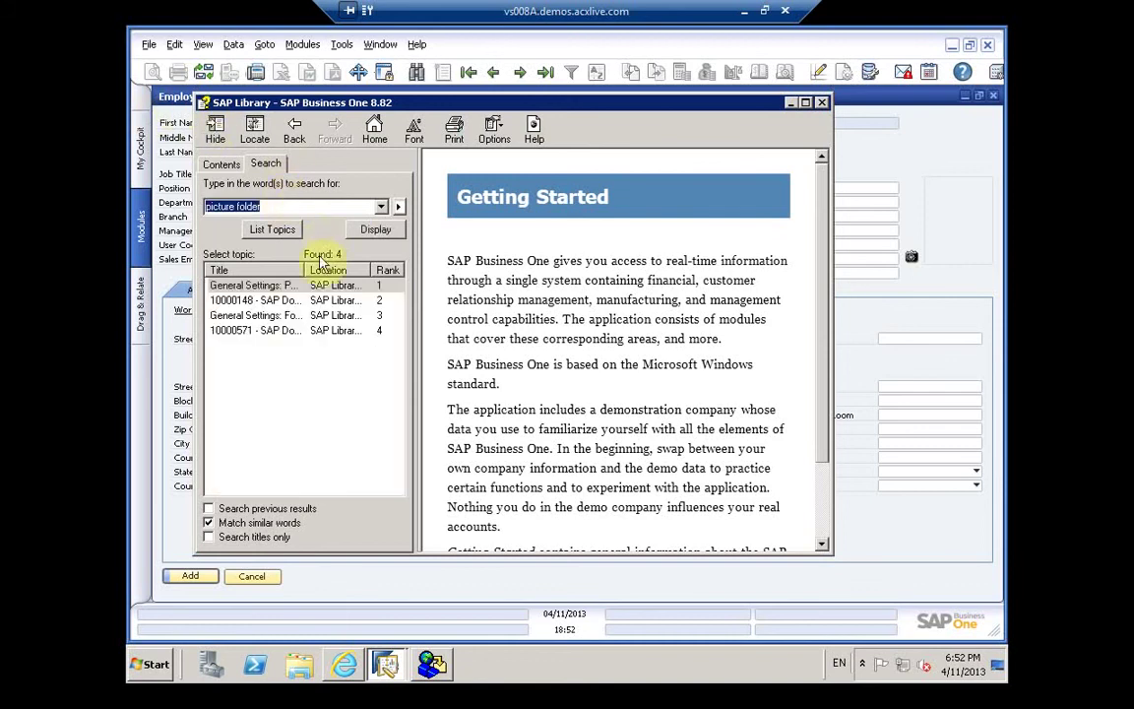
pyautogui.click(281, 316)
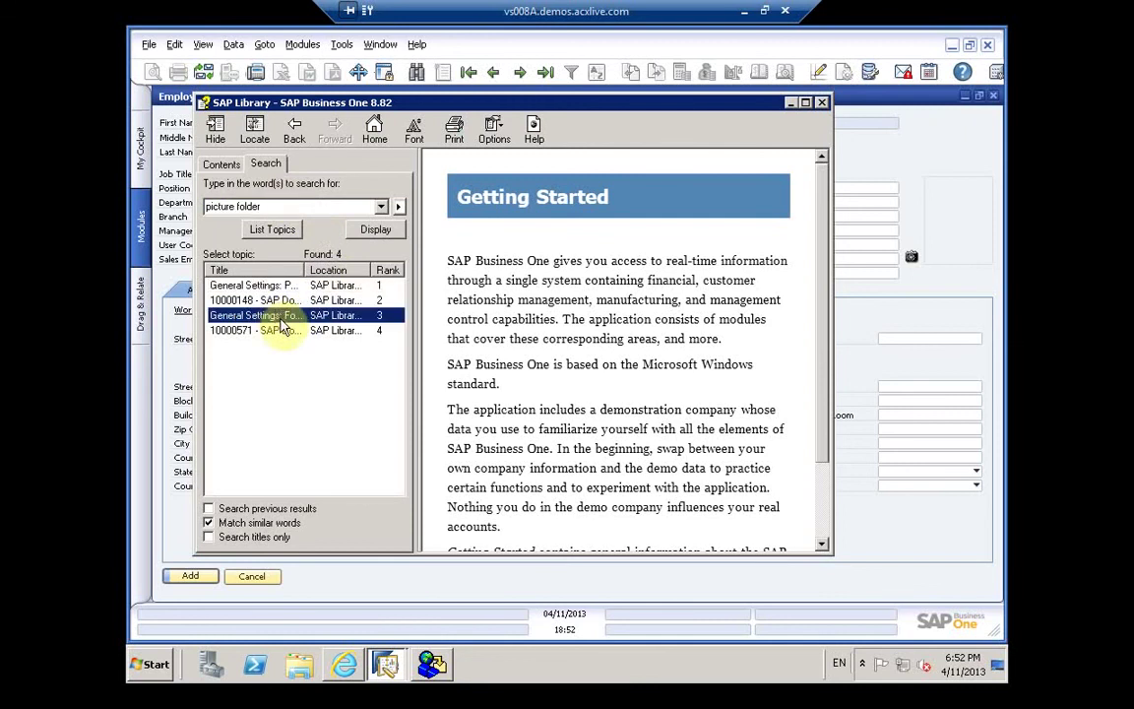
pyautogui.doubleClick(281, 317)
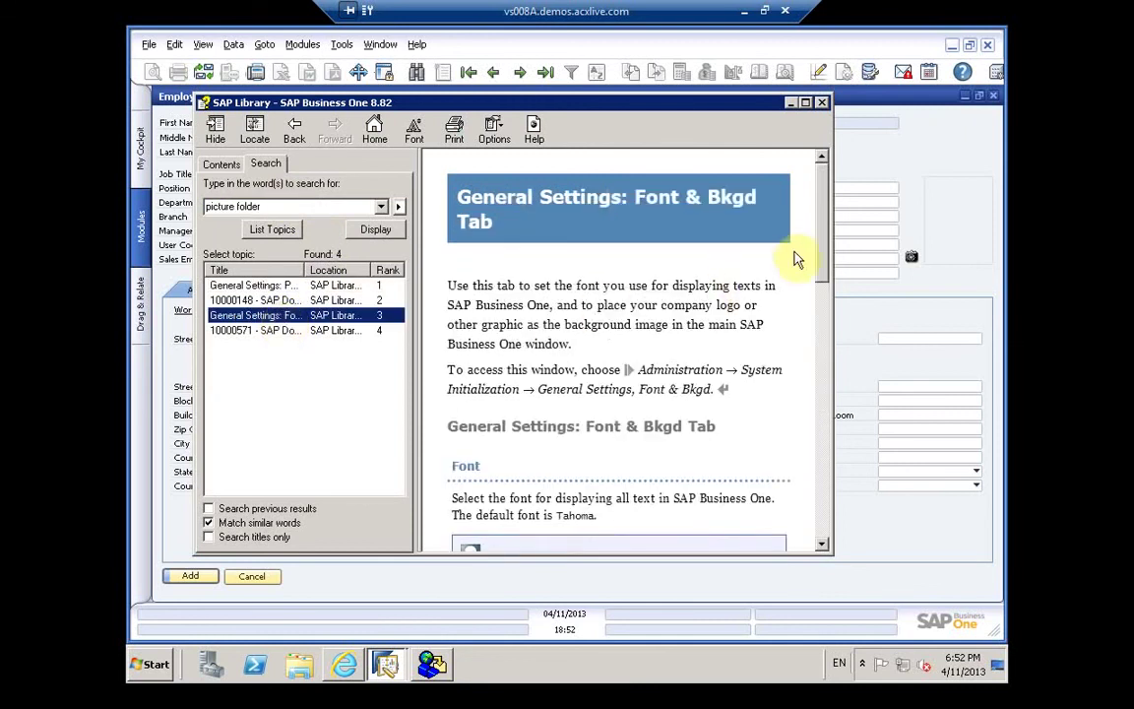
pyautogui.click(825, 256)
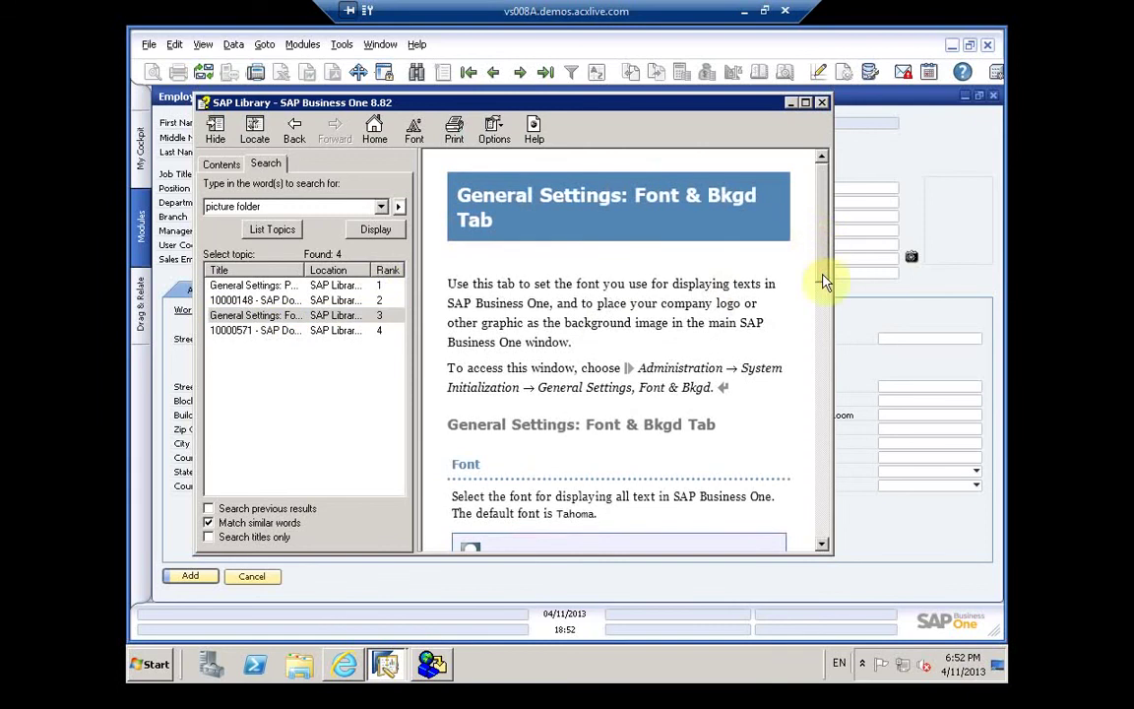
pyautogui.moveTo(825, 283); pyautogui.dragTo(828, 625)
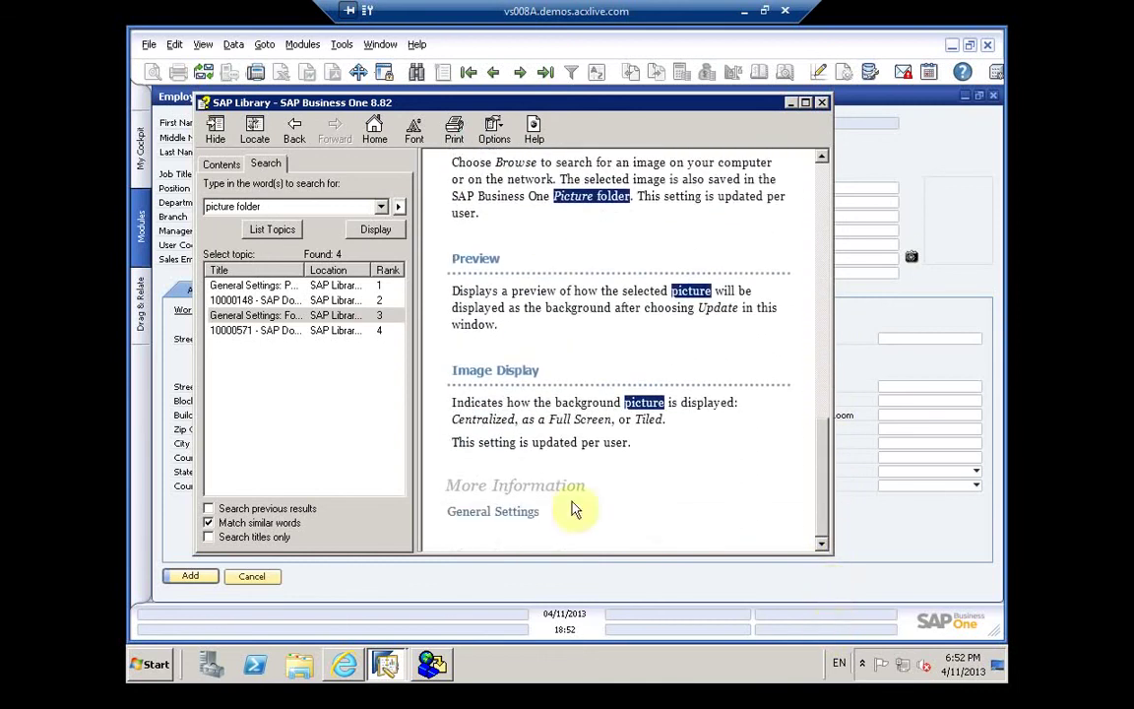
# Step: Read the 10000148 and General Settings: Path Tab articles, then close the help
pyautogui.click(292, 286)
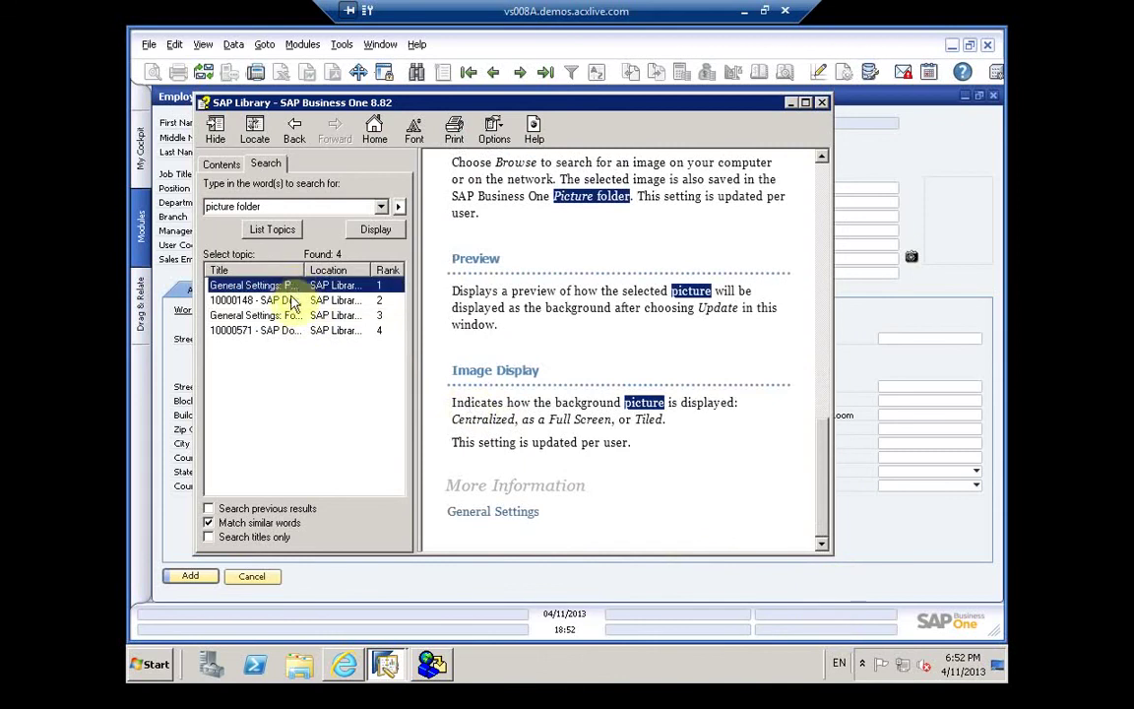
pyautogui.click(291, 301)
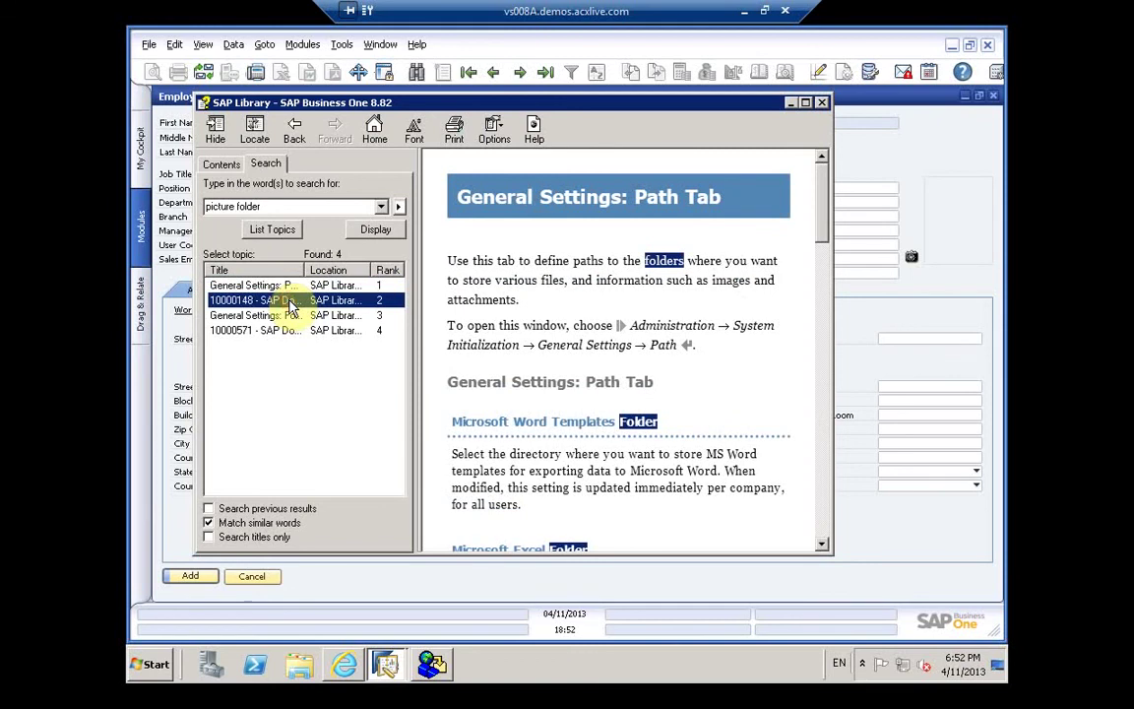
pyautogui.doubleClick(290, 301)
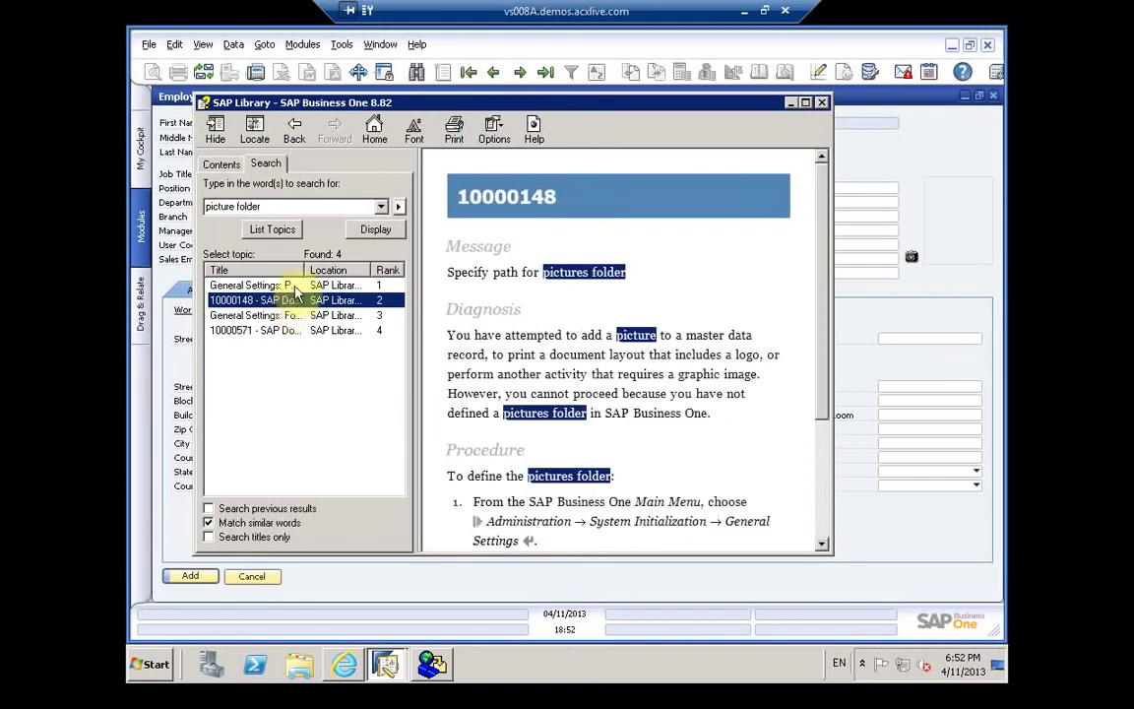
pyautogui.doubleClick(293, 287)
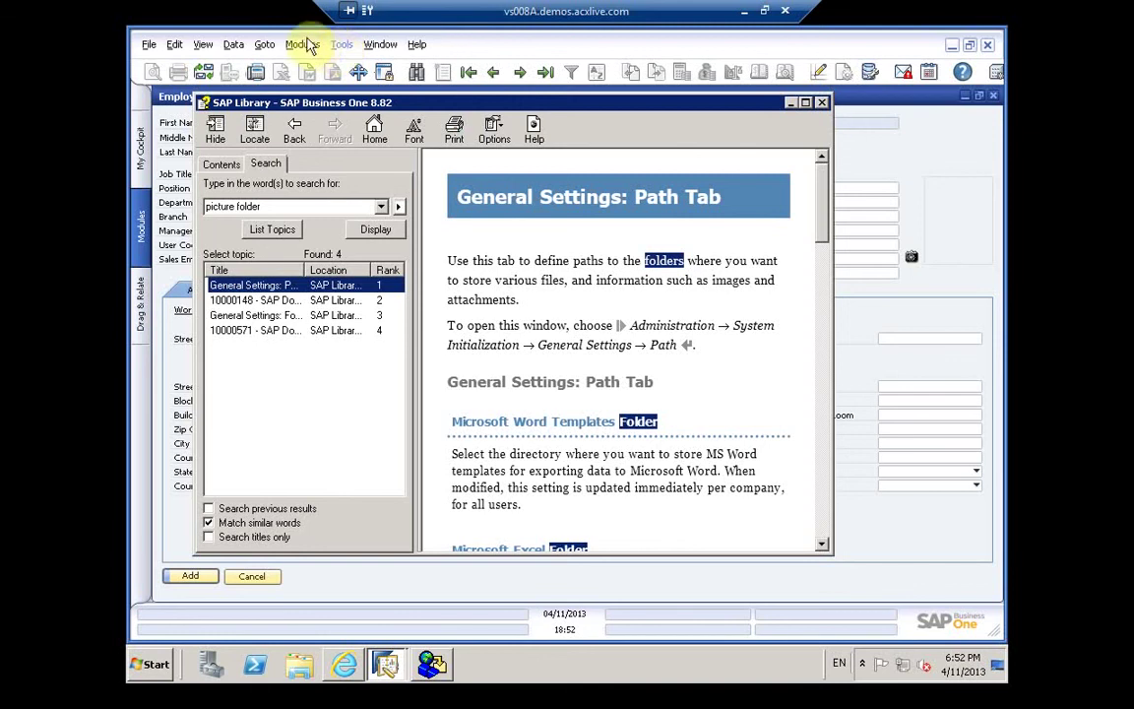
pyautogui.click(374, 53)
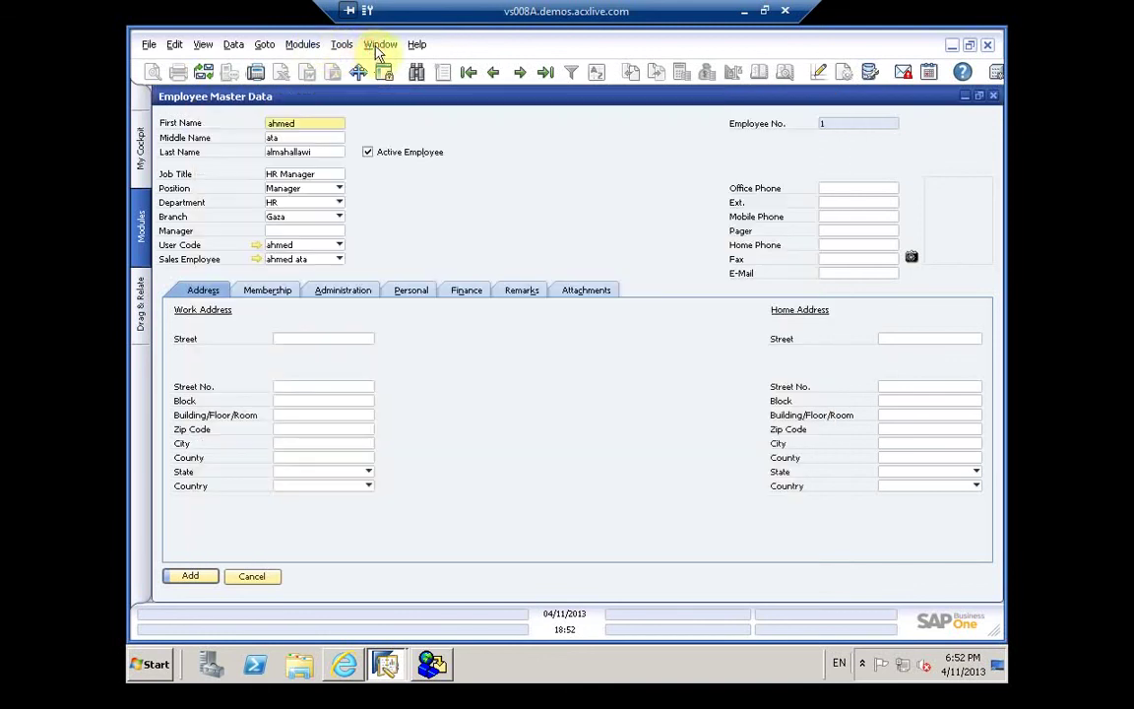
pyautogui.click(298, 46)
pyautogui.moveTo(336, 76)
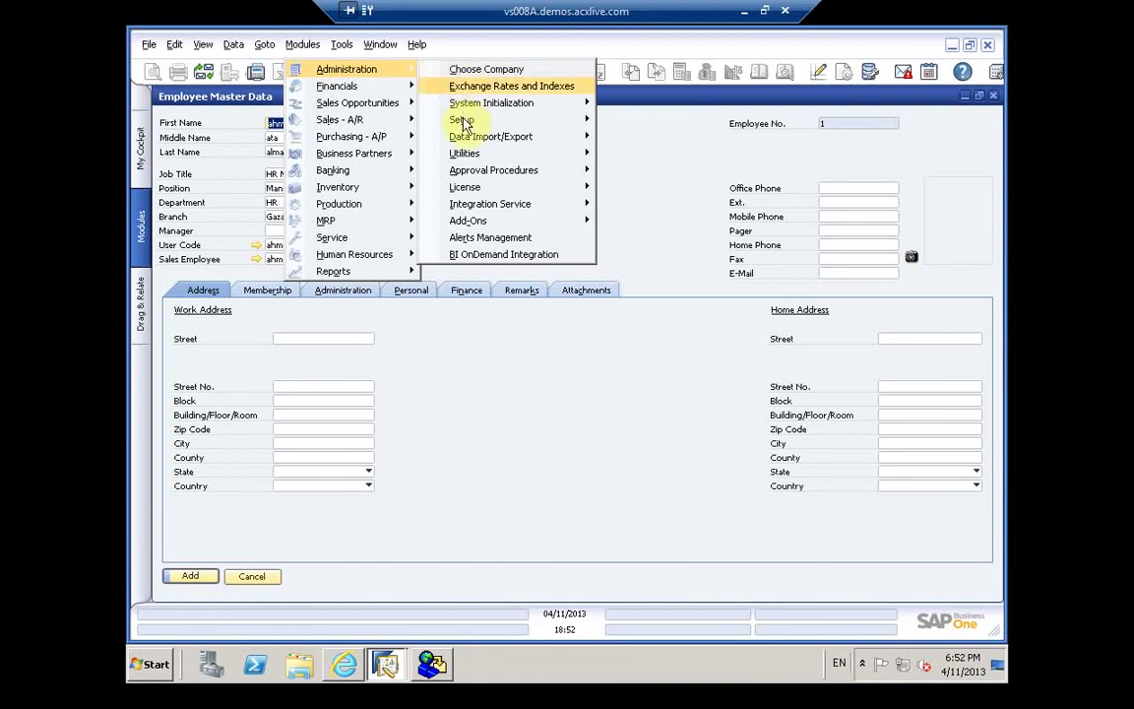
pyautogui.moveTo(463, 119)
pyautogui.moveTo(616, 129)
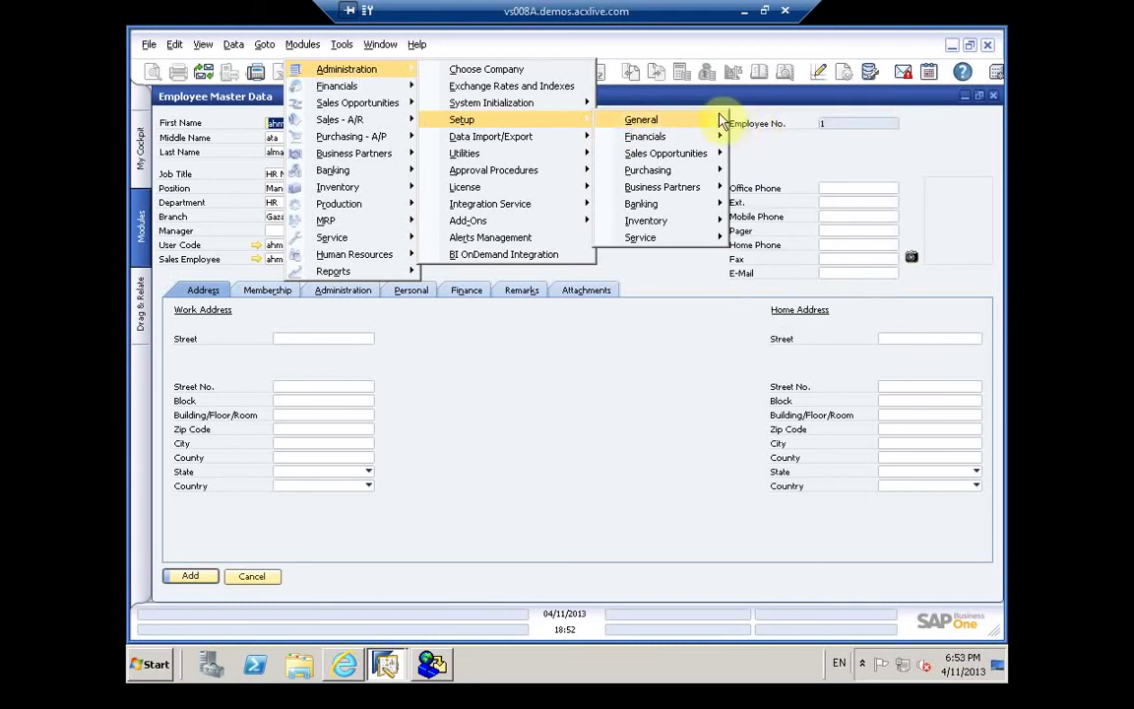
pyautogui.moveTo(719, 119)
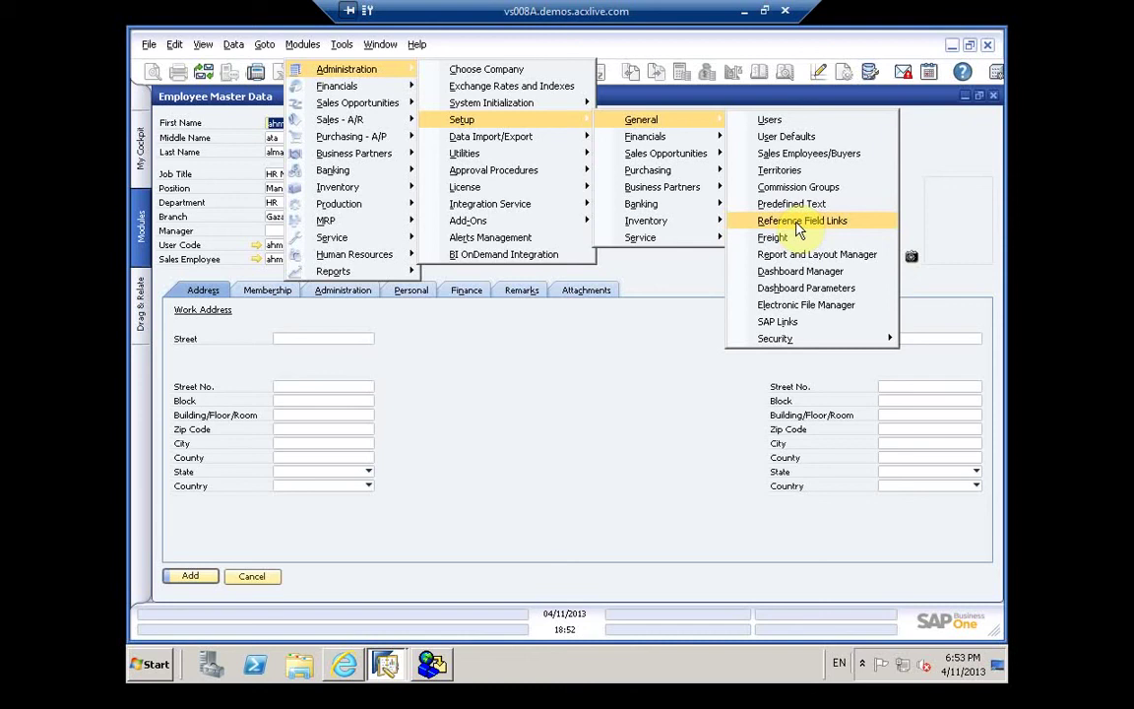
pyautogui.click(795, 225)
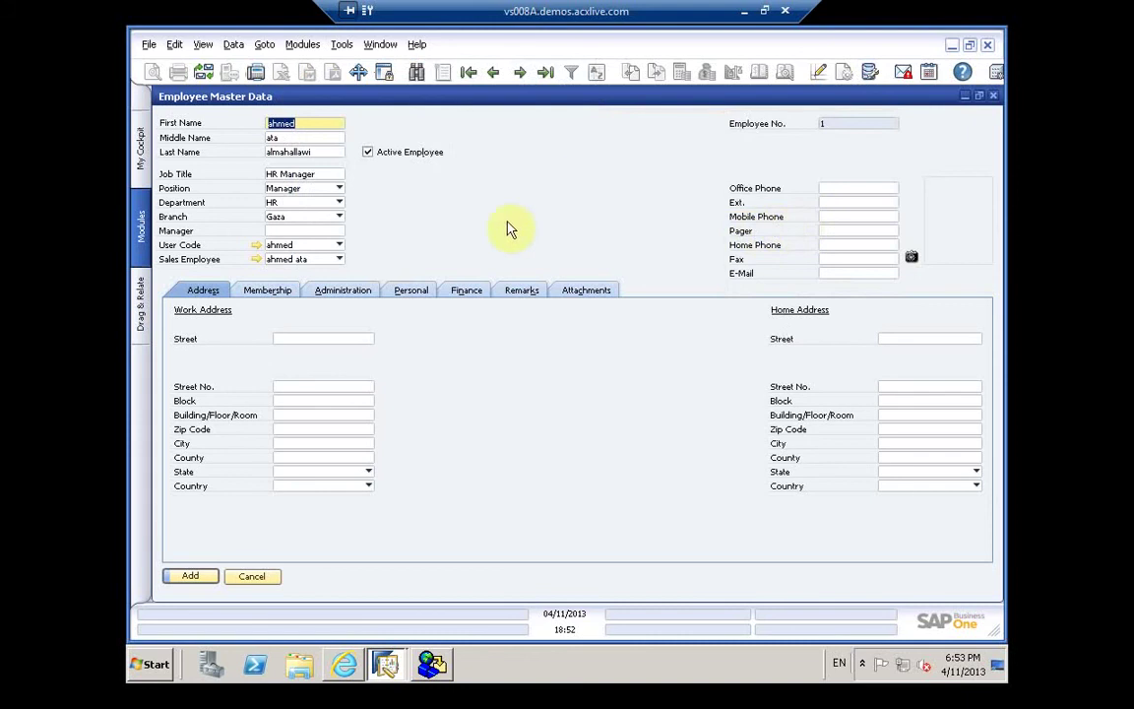
pyautogui.click(433, 665)
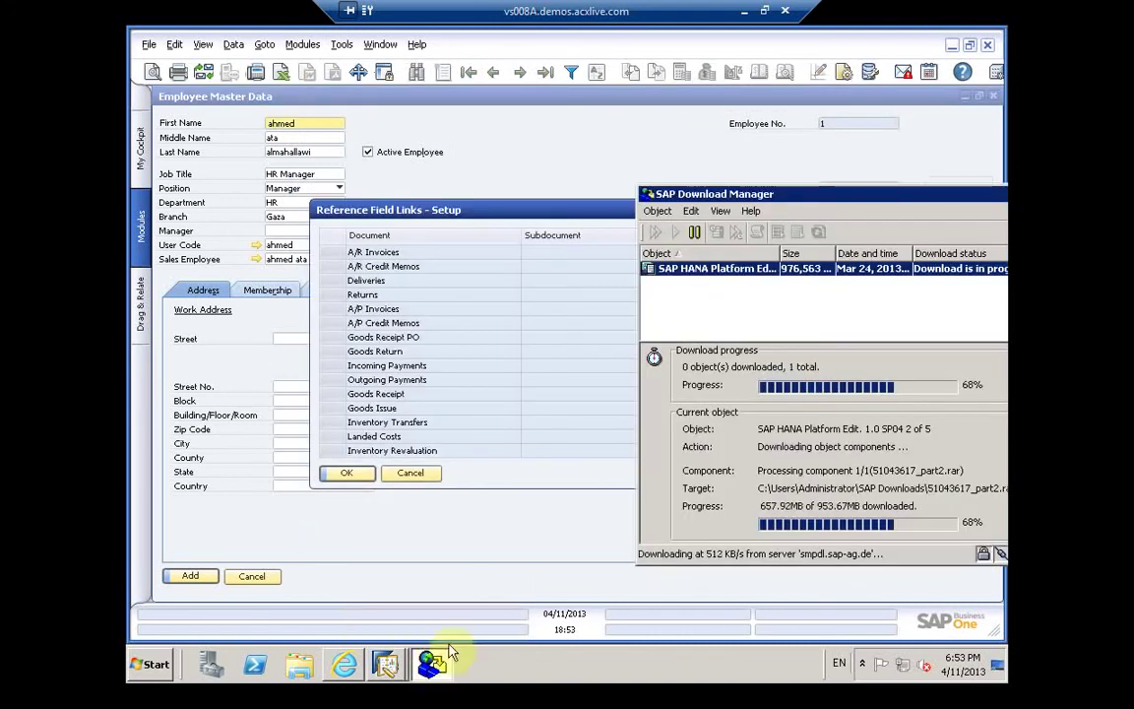
pyautogui.click(350, 666)
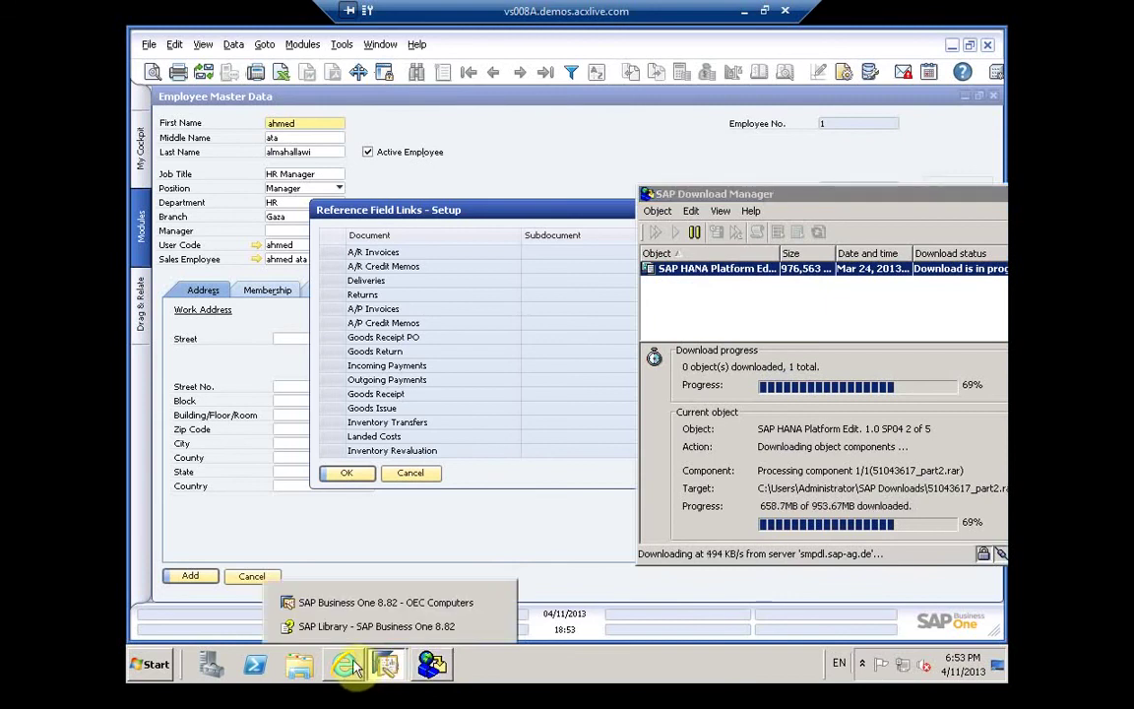
pyautogui.click(355, 628)
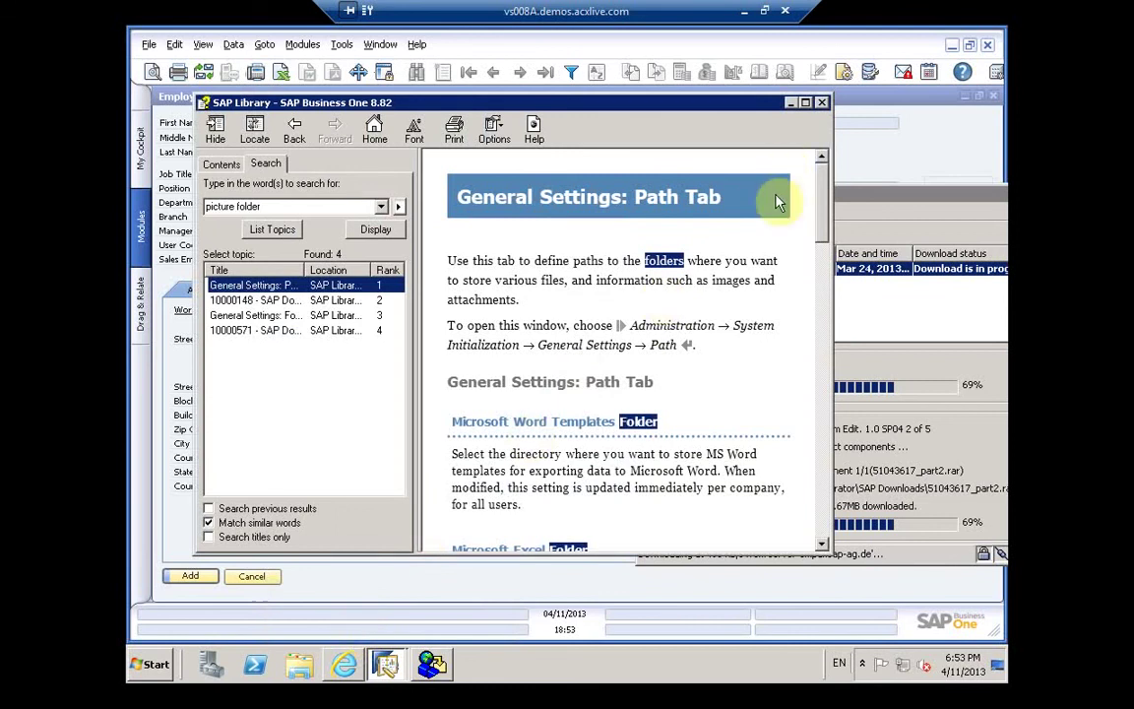
pyautogui.click(821, 102)
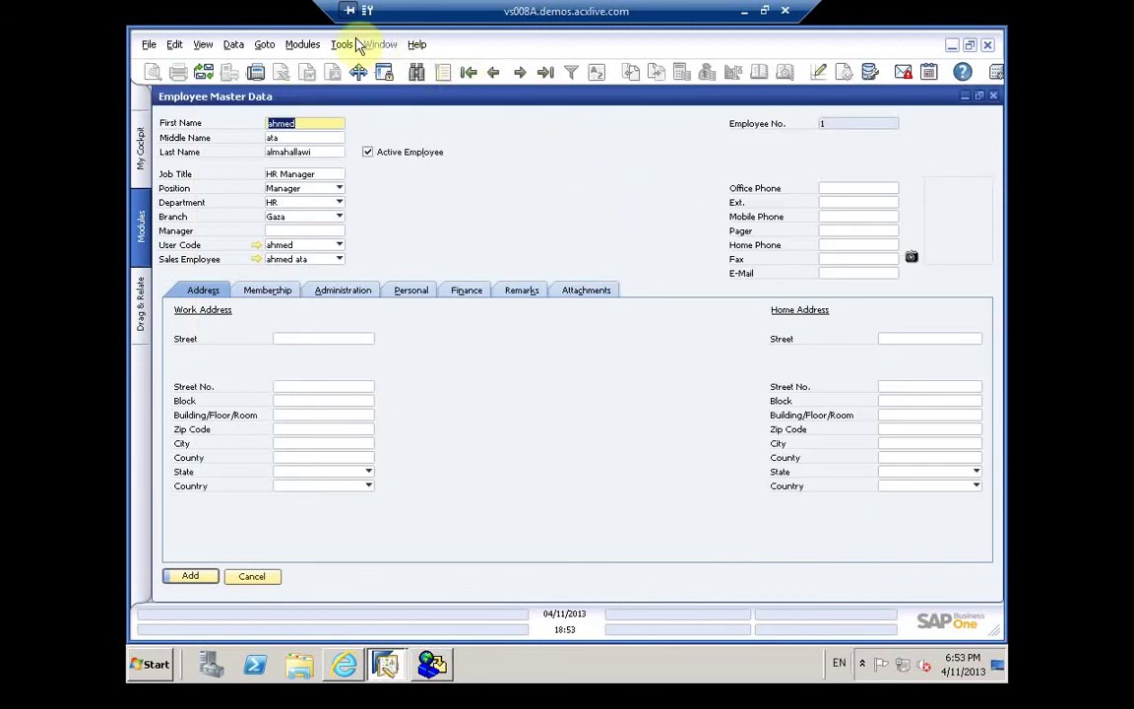
# Step: Open Electronic File Manager via Modules > Administration > Setup > General
pyautogui.click(300, 45)
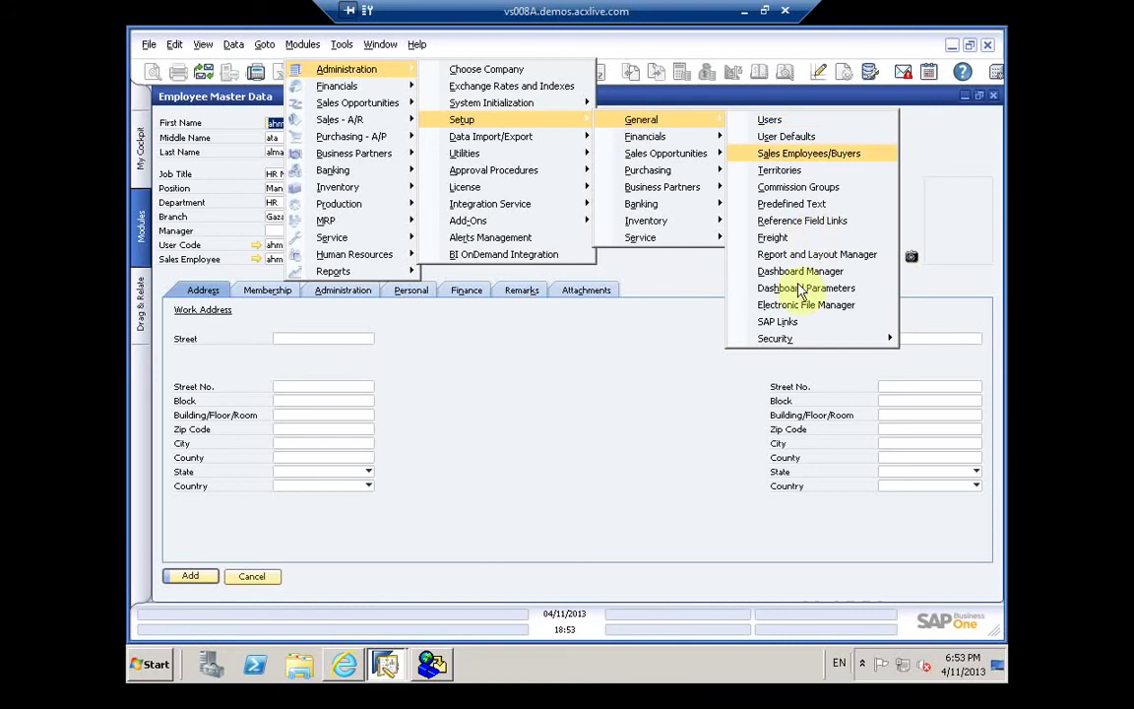
pyautogui.moveTo(794, 343)
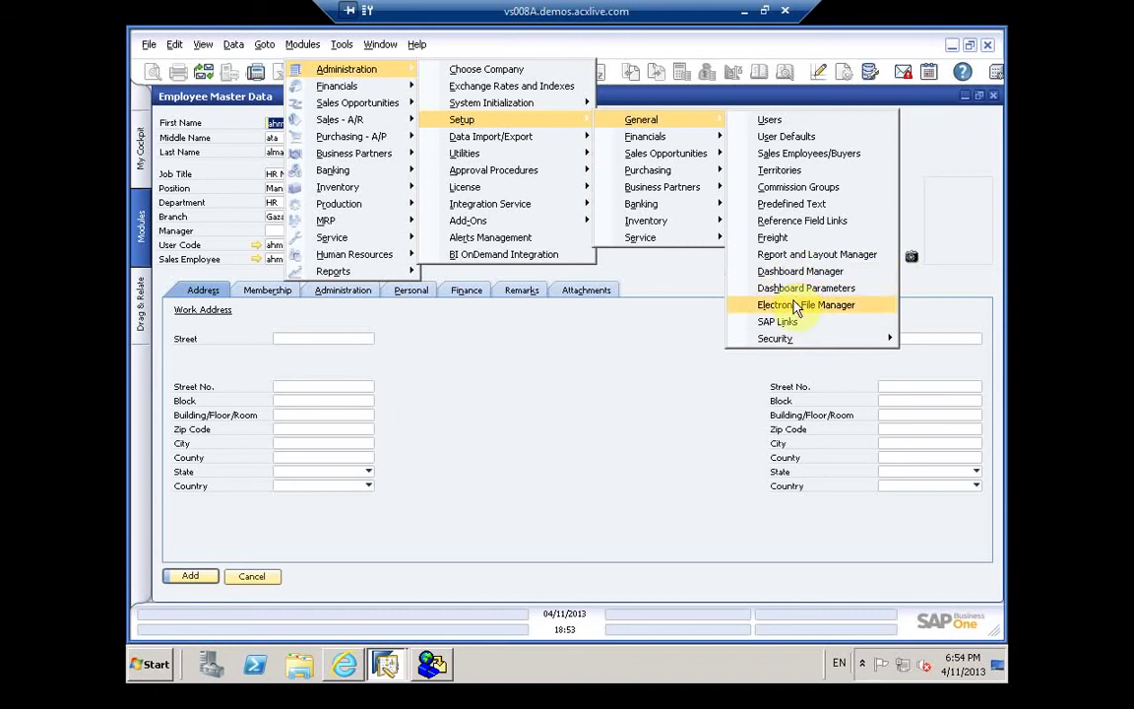
pyautogui.click(795, 307)
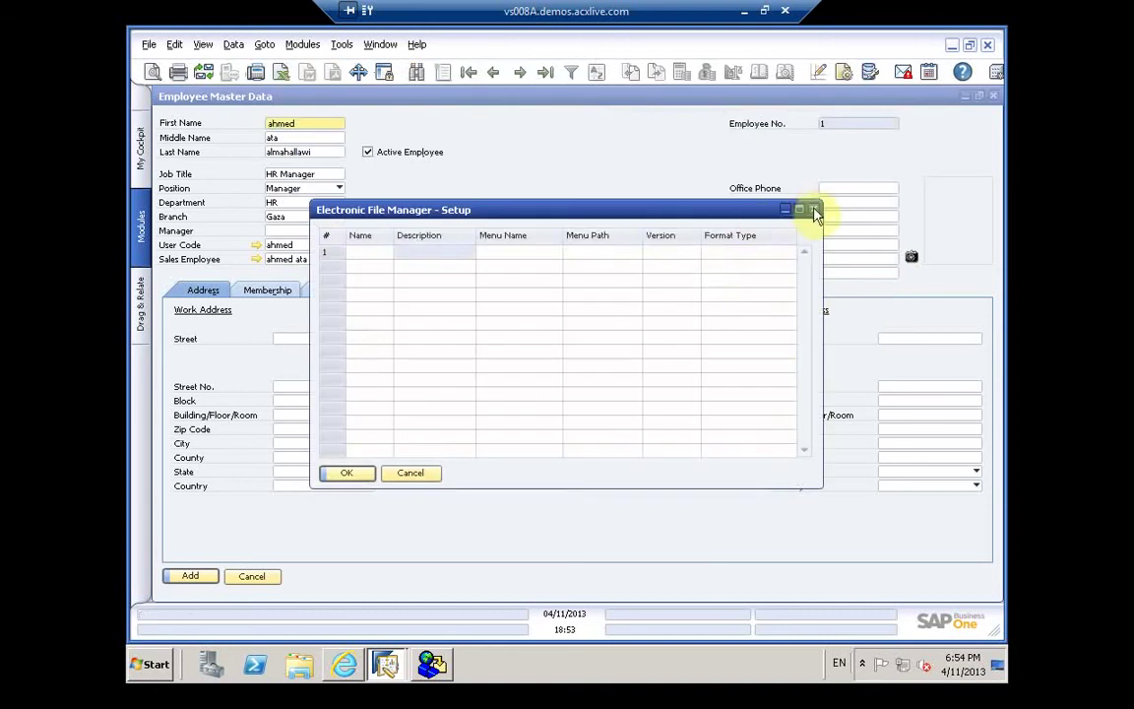
# Step: Close the Electronic File Manager, retry the employee picture, and bring SAP Library forward
pyautogui.click(813, 211)
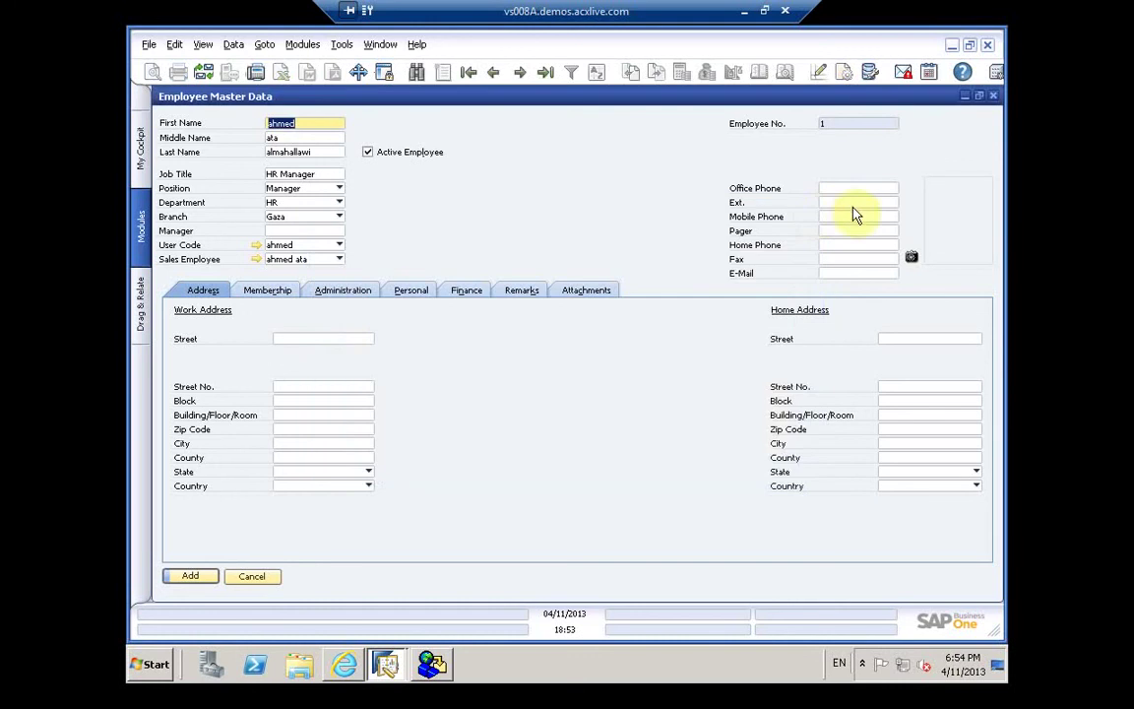
pyautogui.doubleClick(912, 258)
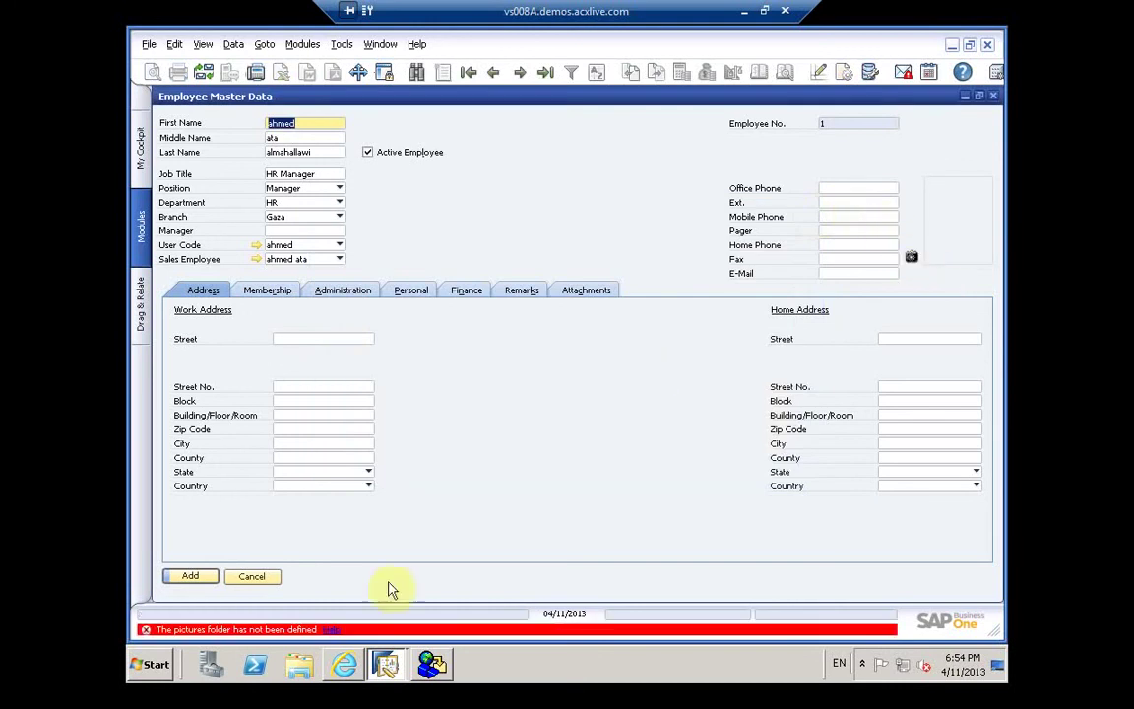
pyautogui.click(382, 665)
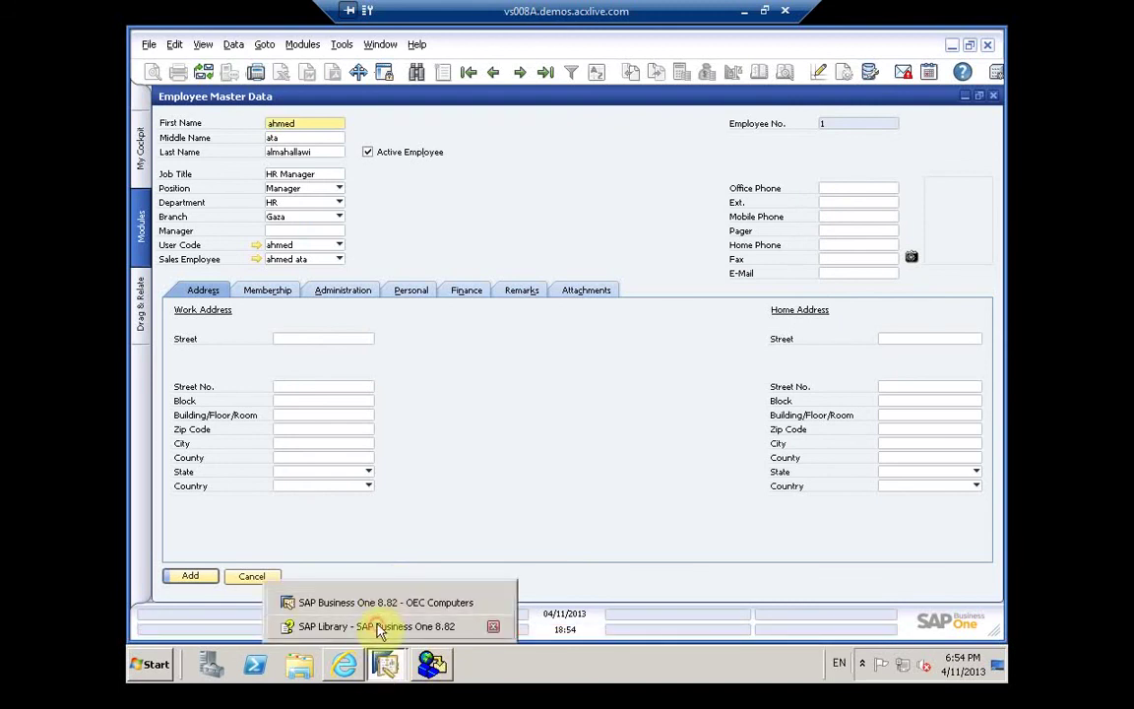
pyautogui.click(372, 625)
# Step: Change the help search term to 'pictures folder' and rerun the search
pyautogui.click(233, 205)
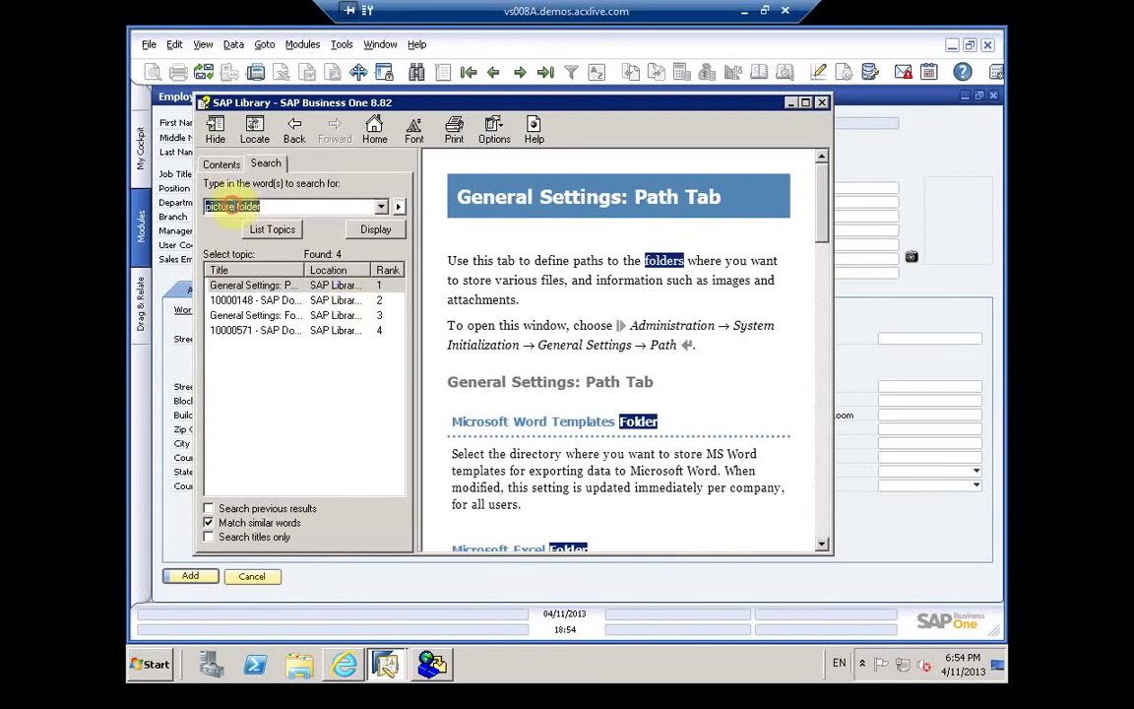
pyautogui.write('s')
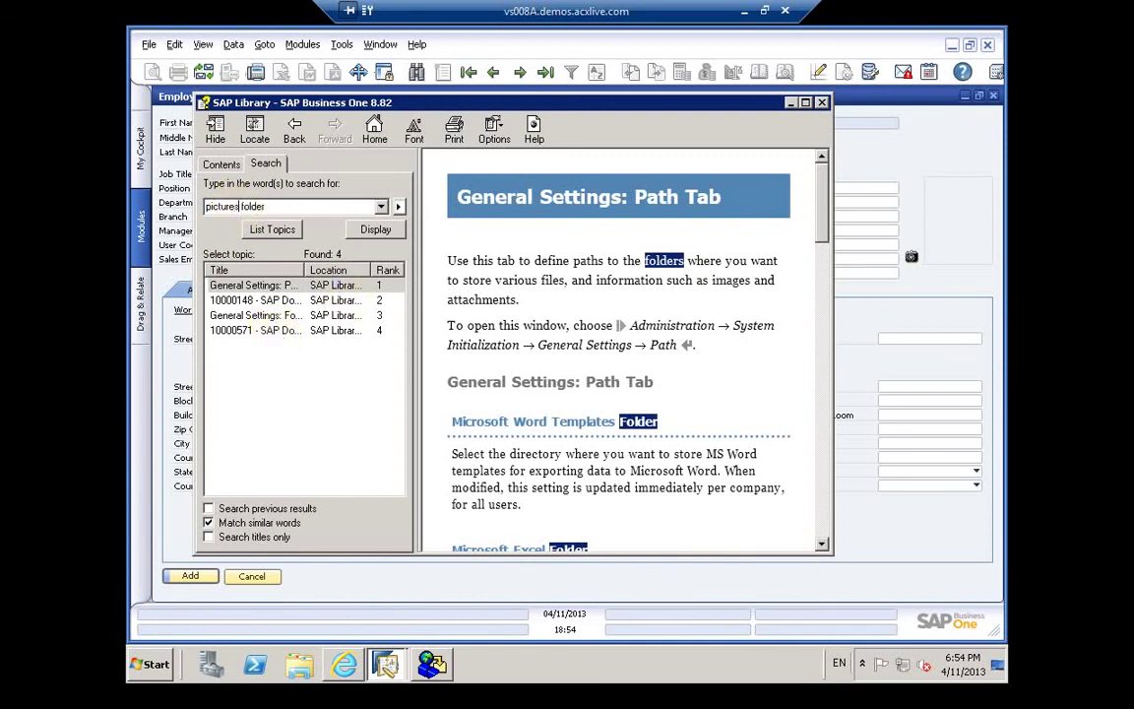
pyautogui.press('Return')
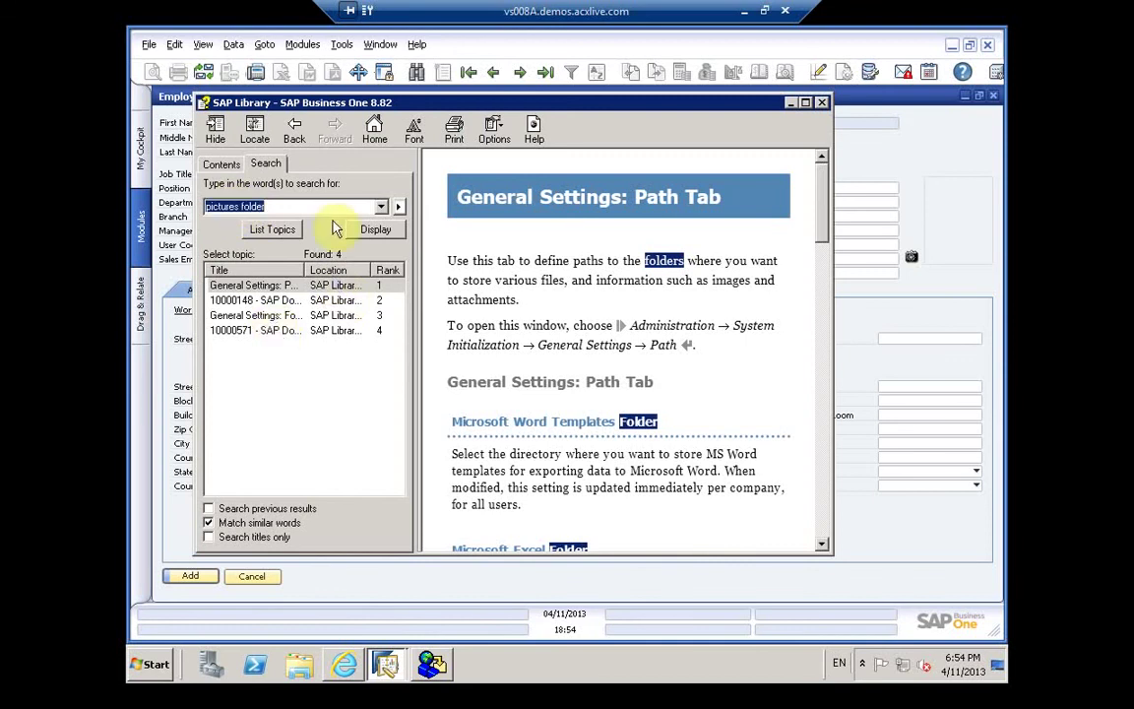
# Step: Try a titles-only search, revert to full-text search, and select result topic 10000571
pyautogui.click(209, 539)
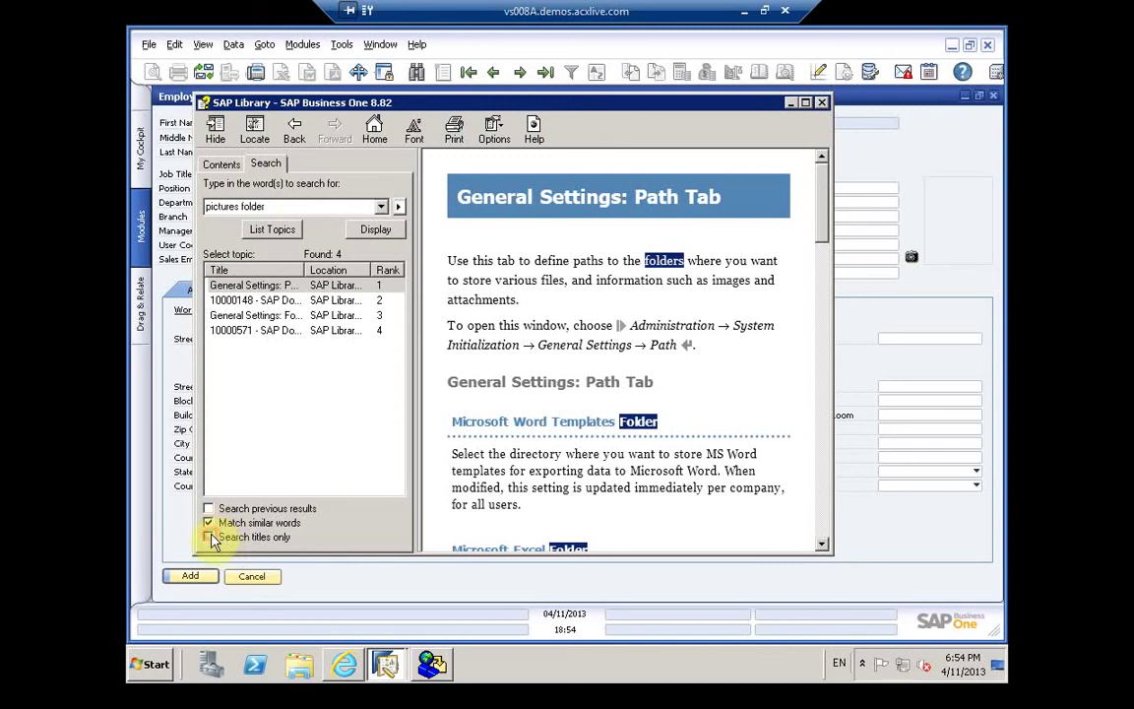
pyautogui.click(286, 227)
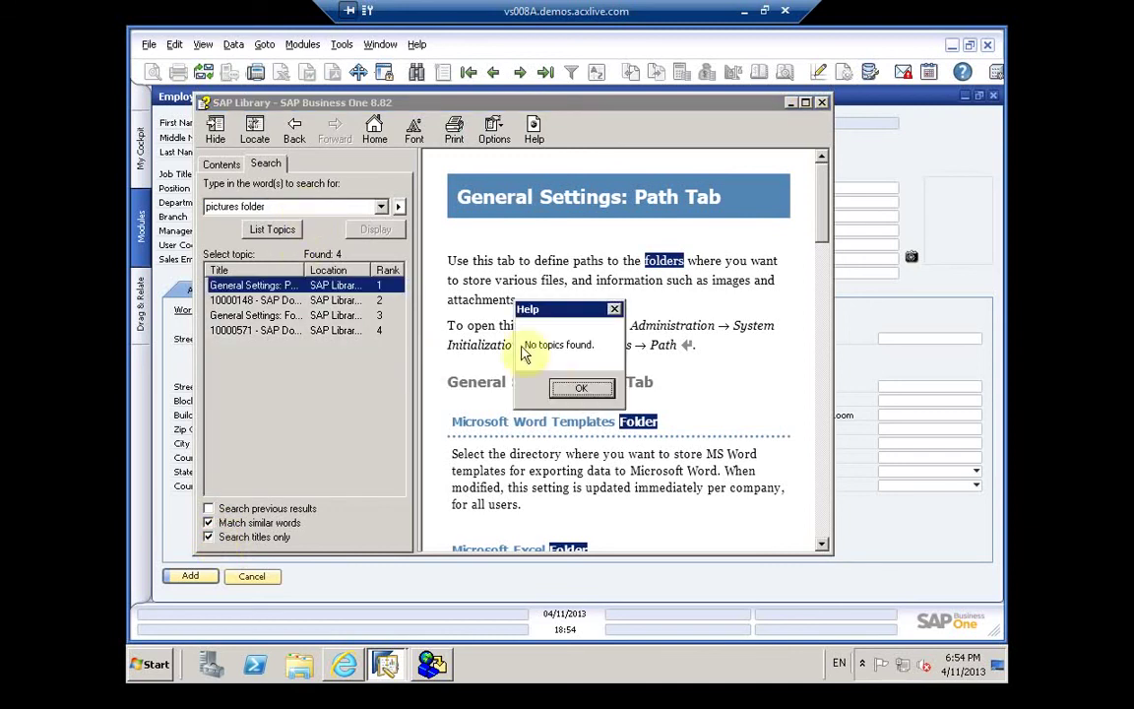
pyautogui.click(563, 386)
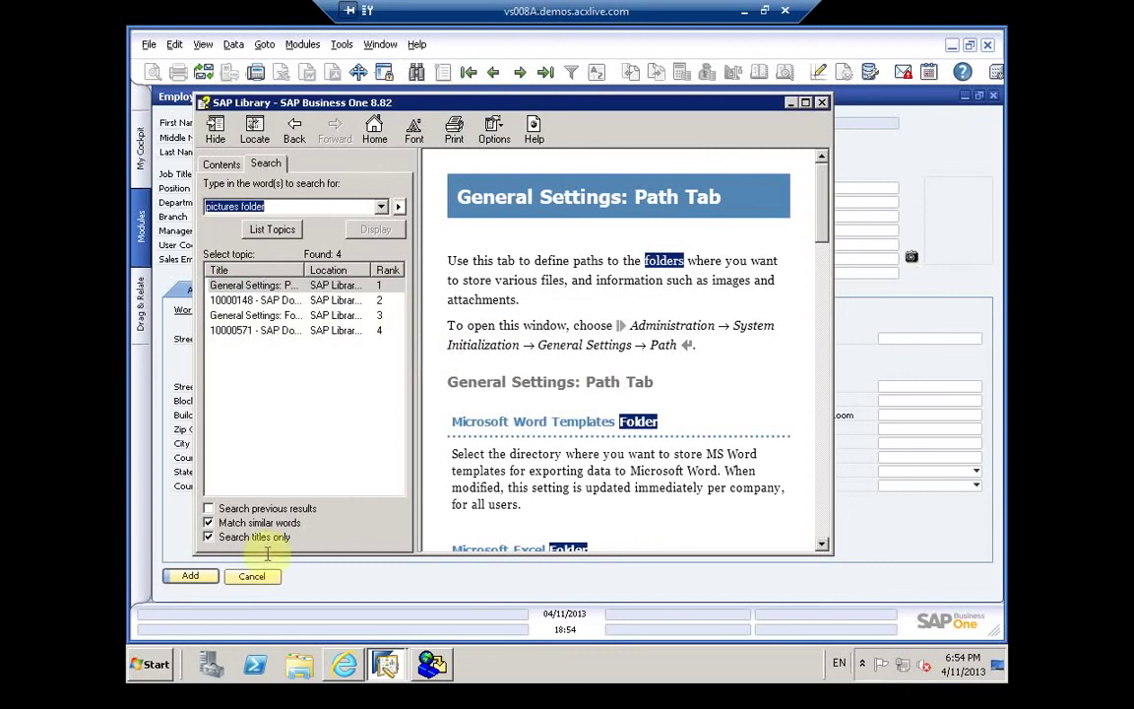
pyautogui.click(210, 538)
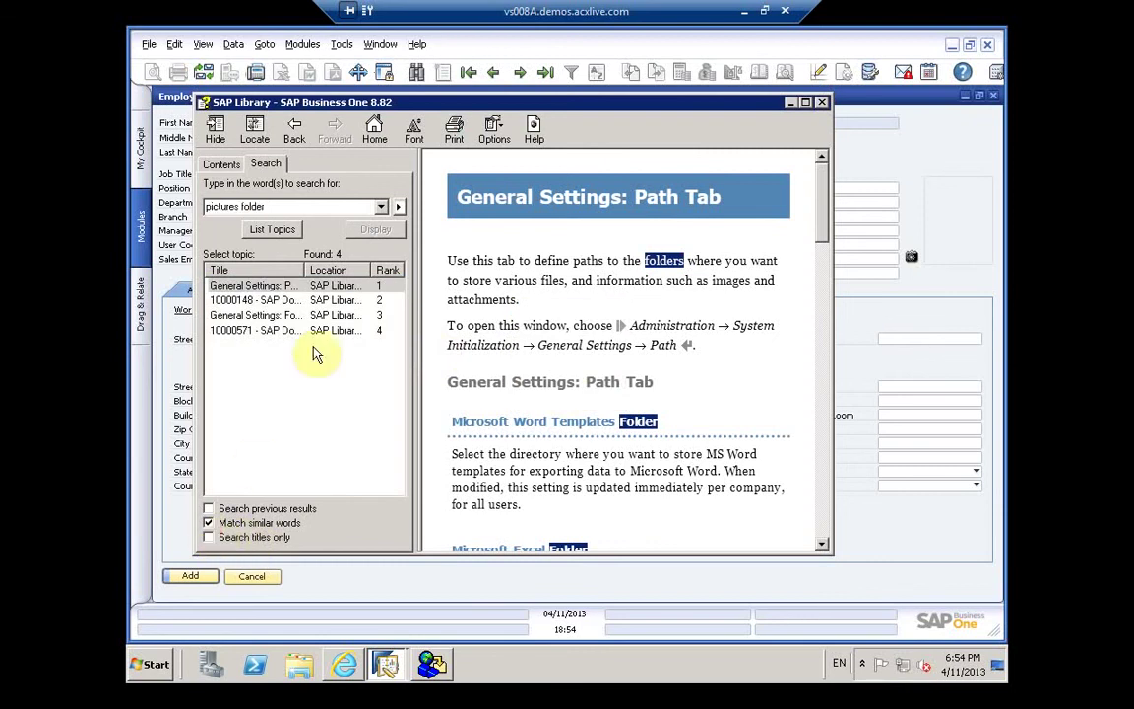
pyautogui.click(299, 286)
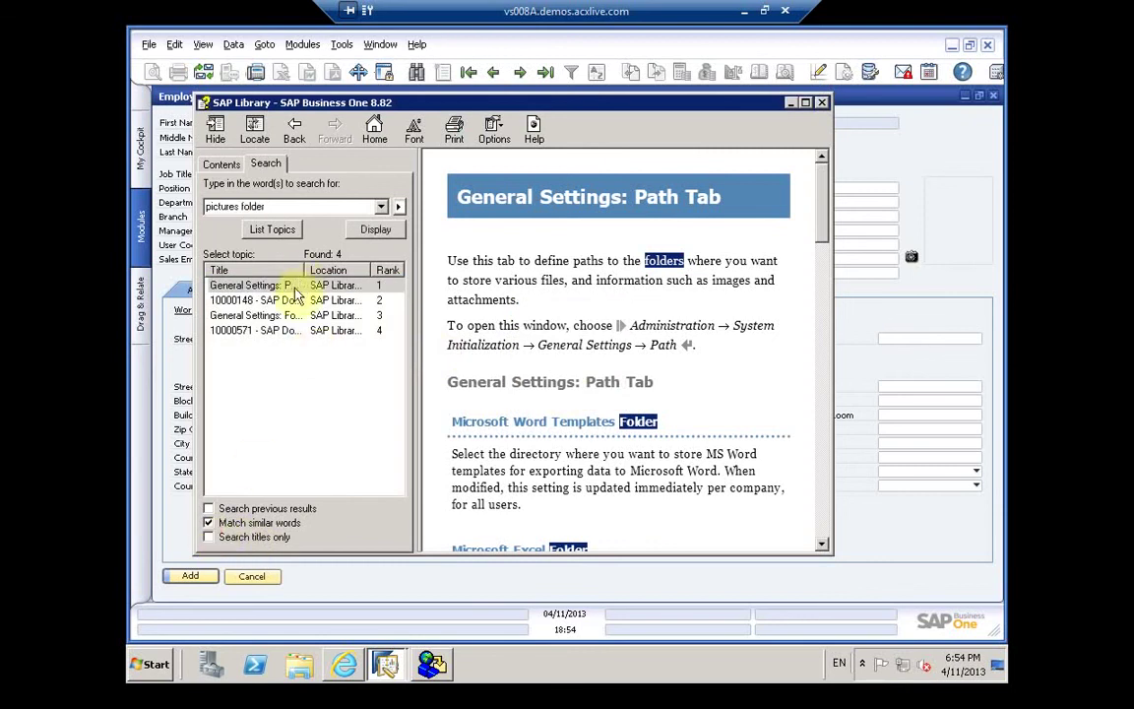
pyautogui.click(270, 331)
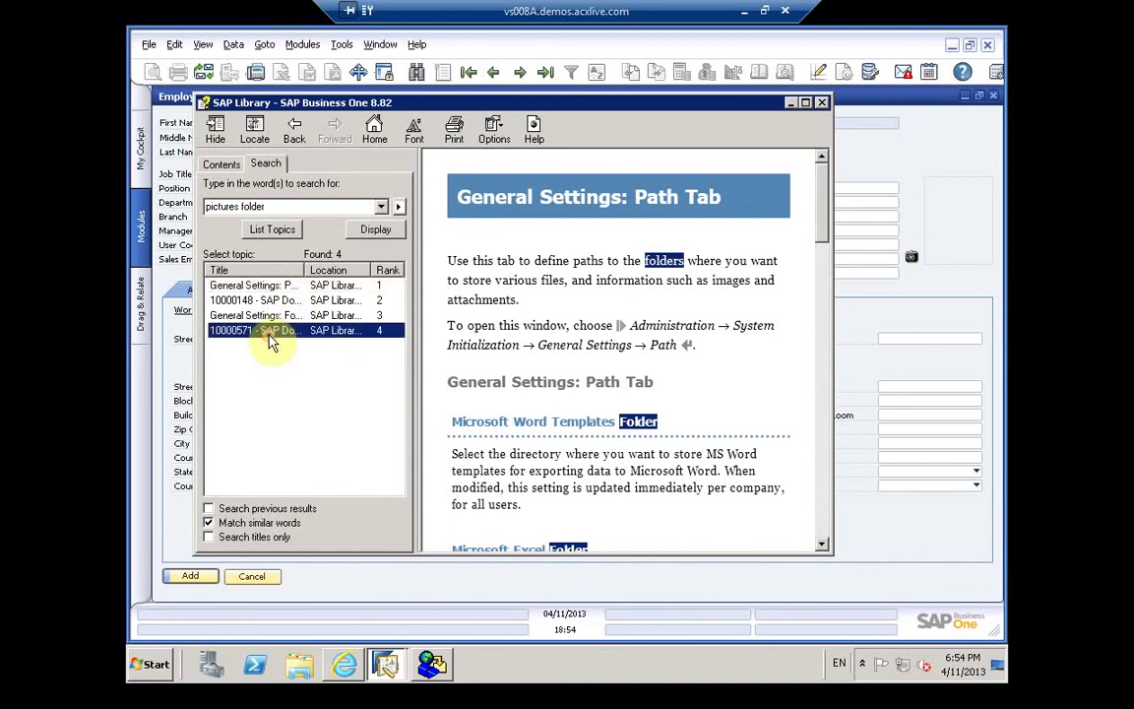
# Step: Display and read the 10000571 help topic
pyautogui.doubleClick(271, 333)
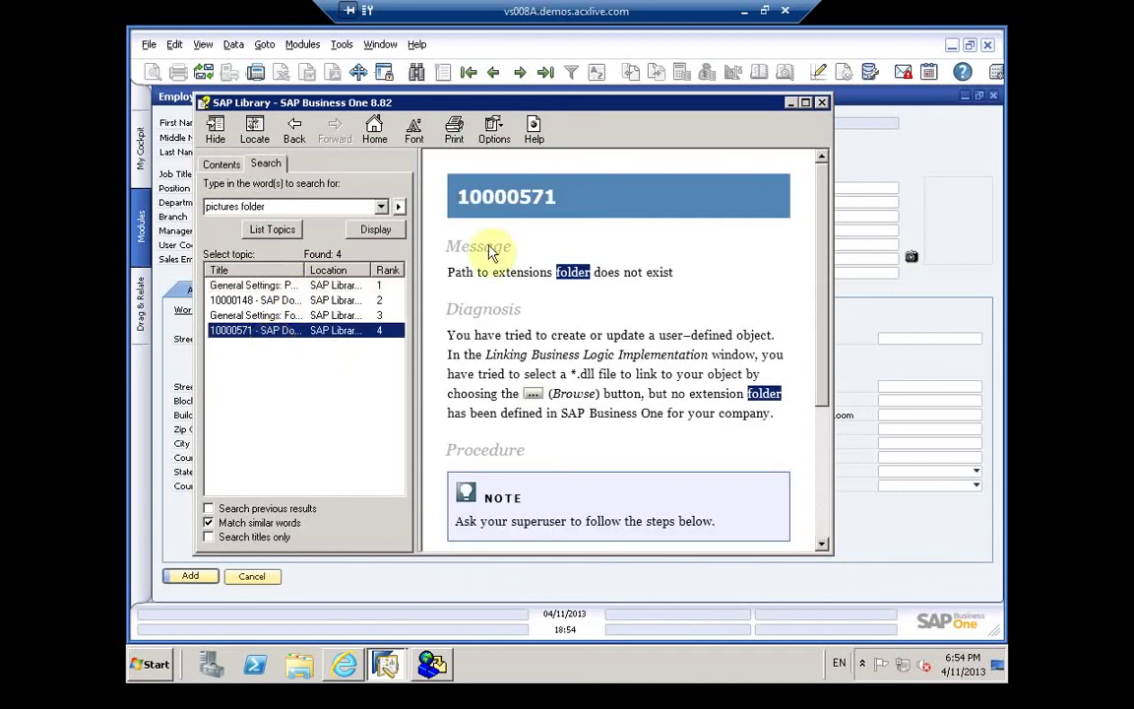
pyautogui.click(823, 304)
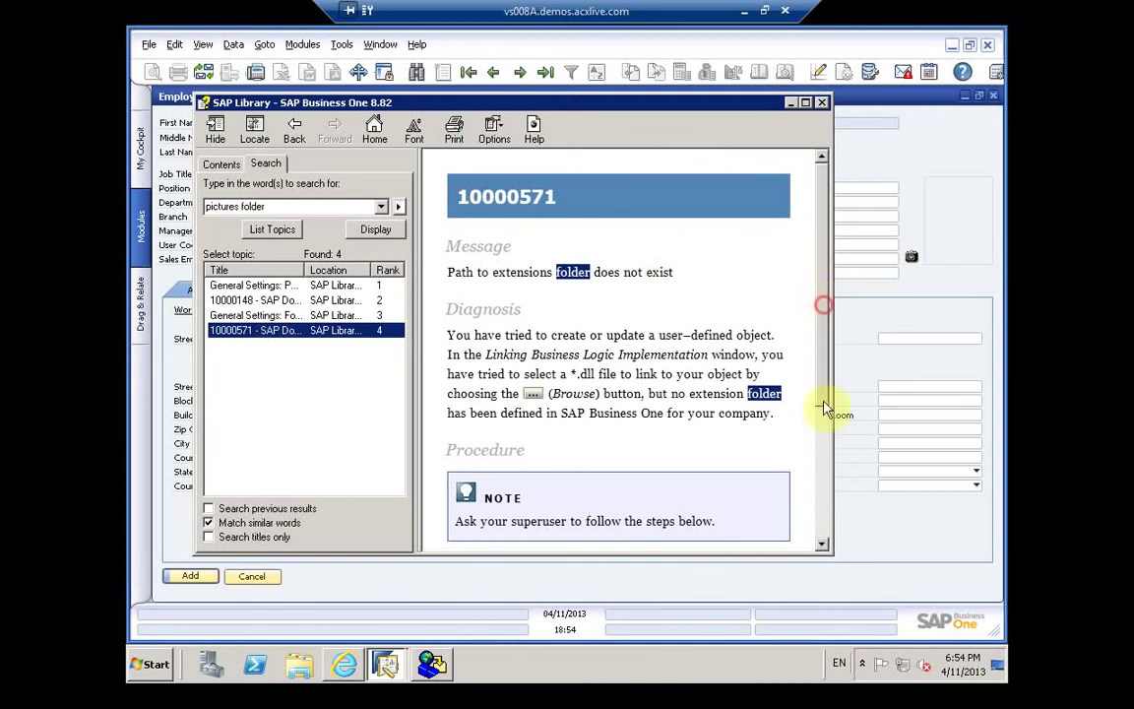
pyautogui.moveTo(817, 396); pyautogui.dragTo(820, 463)
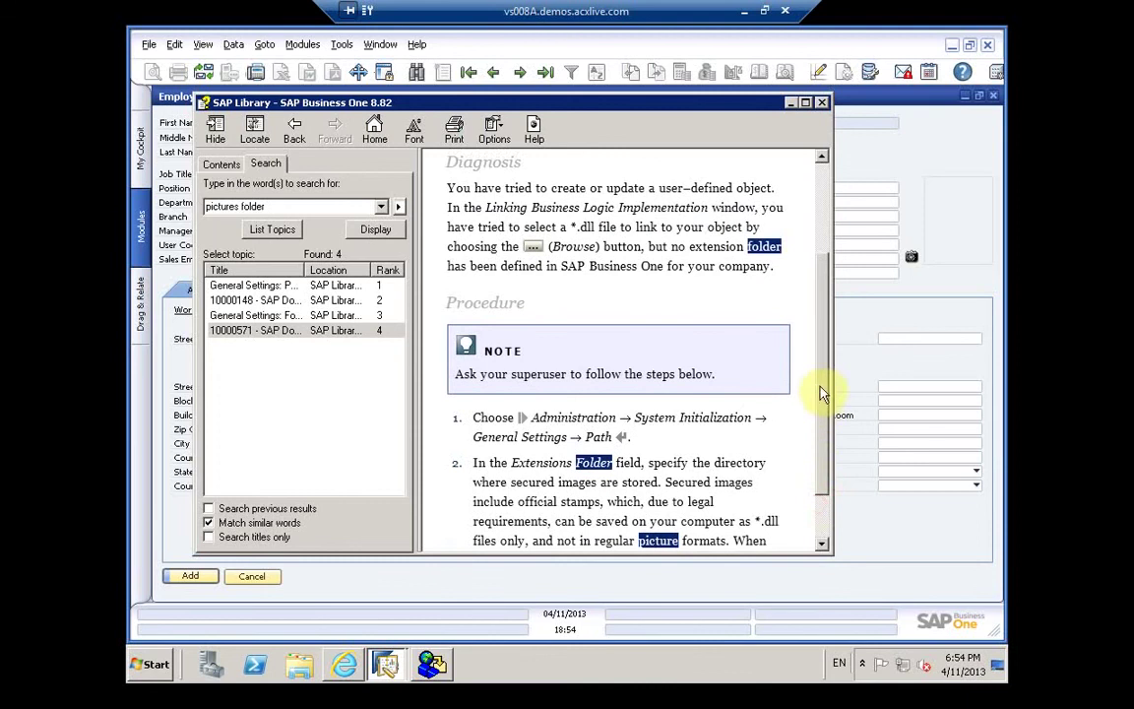
pyautogui.moveTo(821, 385); pyautogui.dragTo(827, 468)
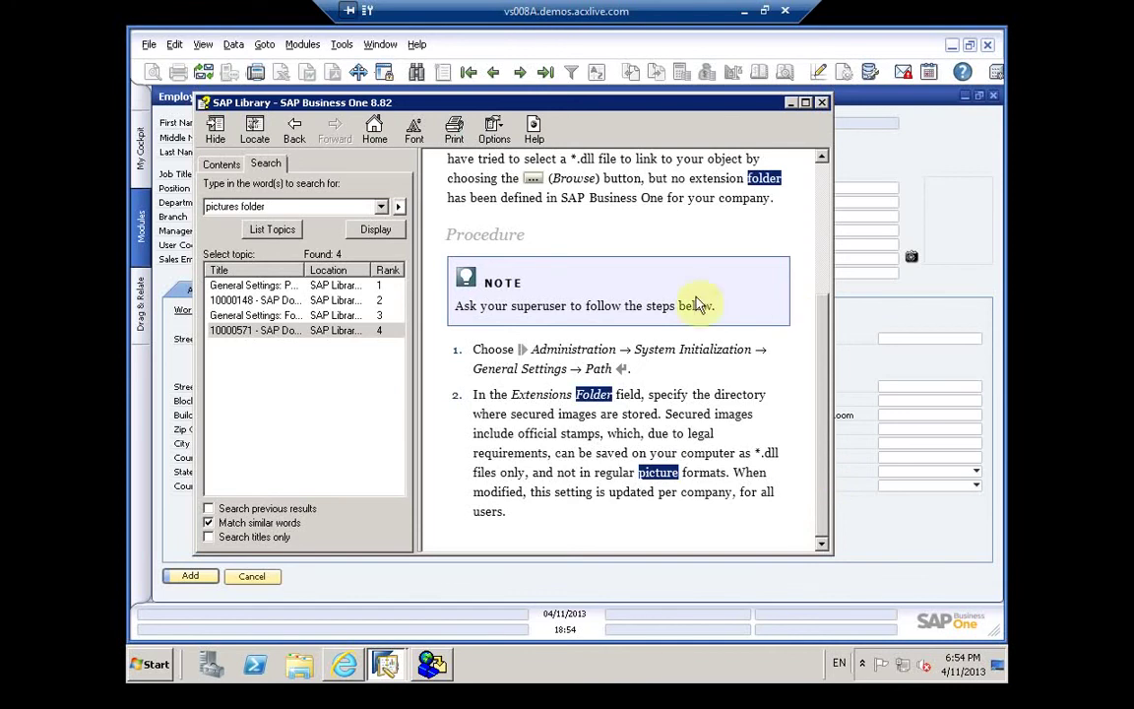
# Step: Read the Font & Bkgd Tab and Path Tab topics, then close SAP Library
pyautogui.doubleClick(309, 315)
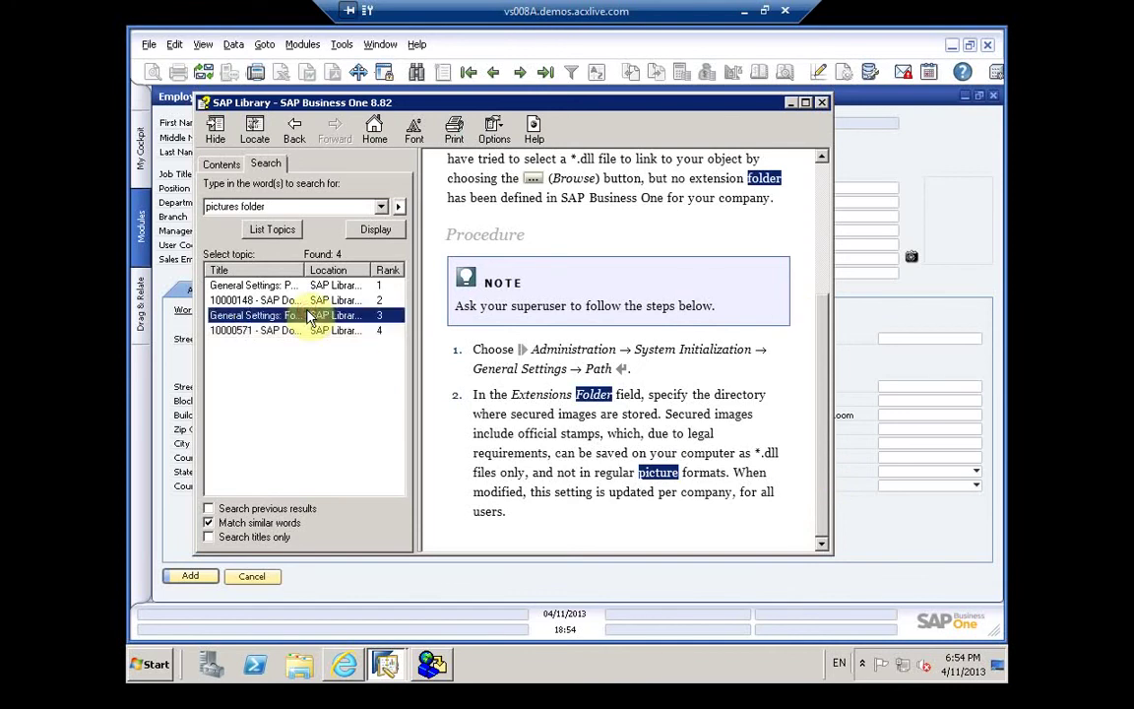
pyautogui.click(291, 300)
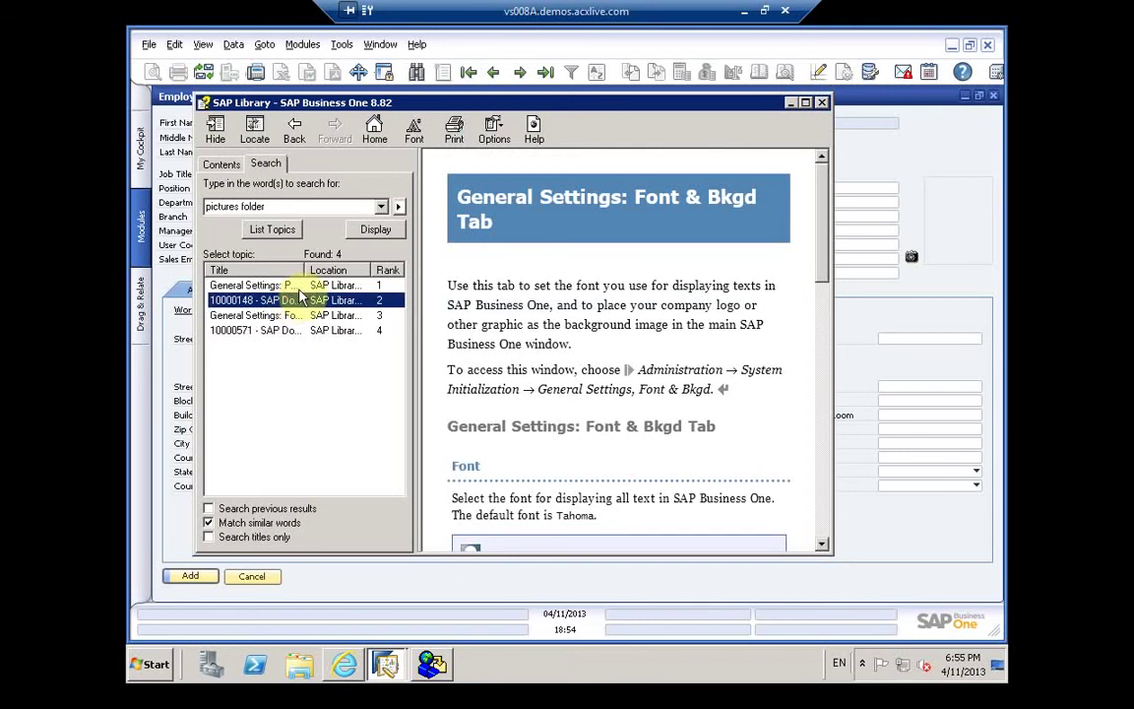
pyautogui.doubleClick(288, 286)
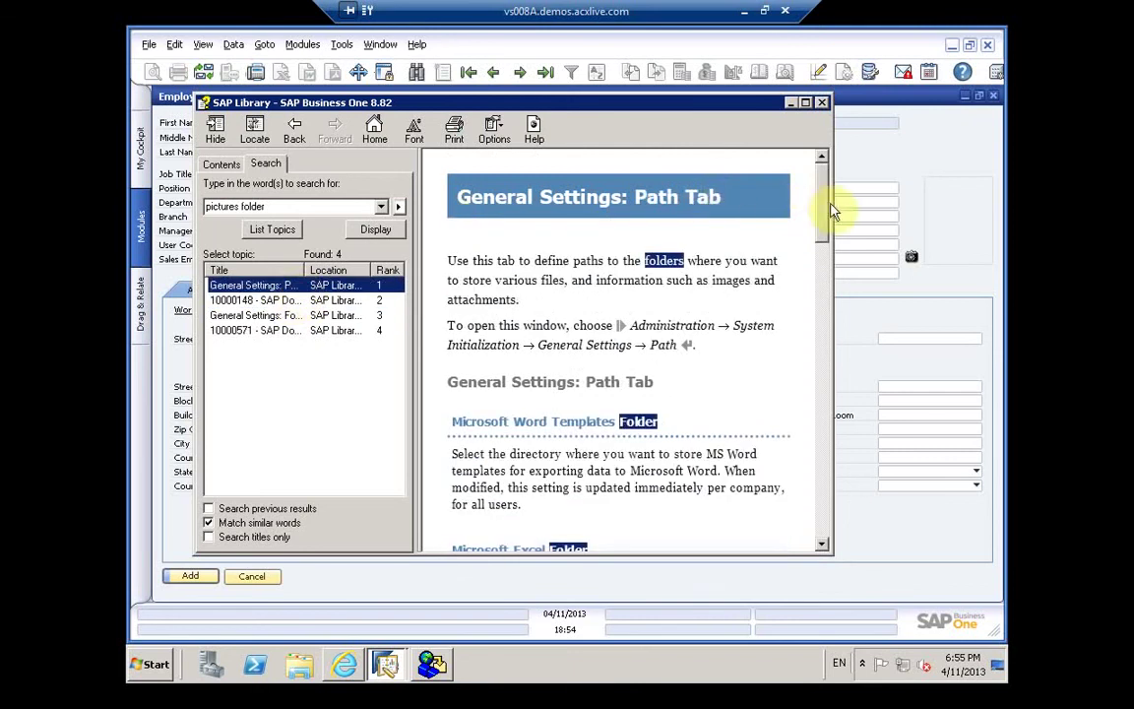
pyautogui.scroll(-1, 821, 418)
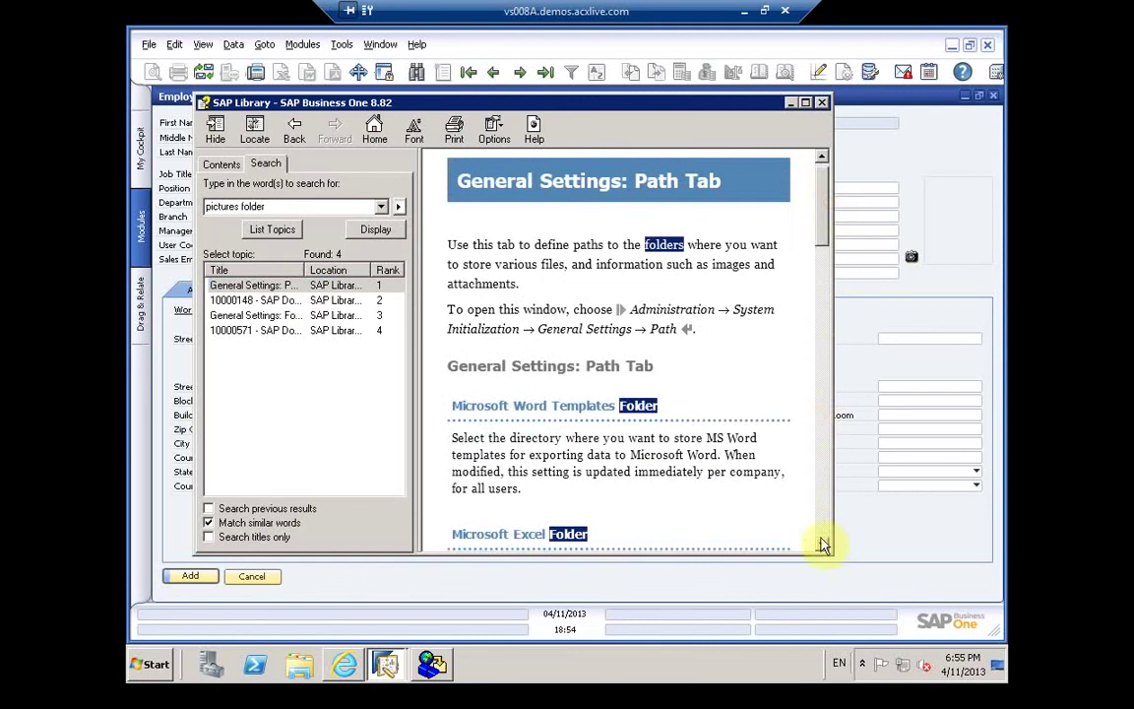
pyautogui.click(819, 541)
pyautogui.scroll(-3, 819, 546)
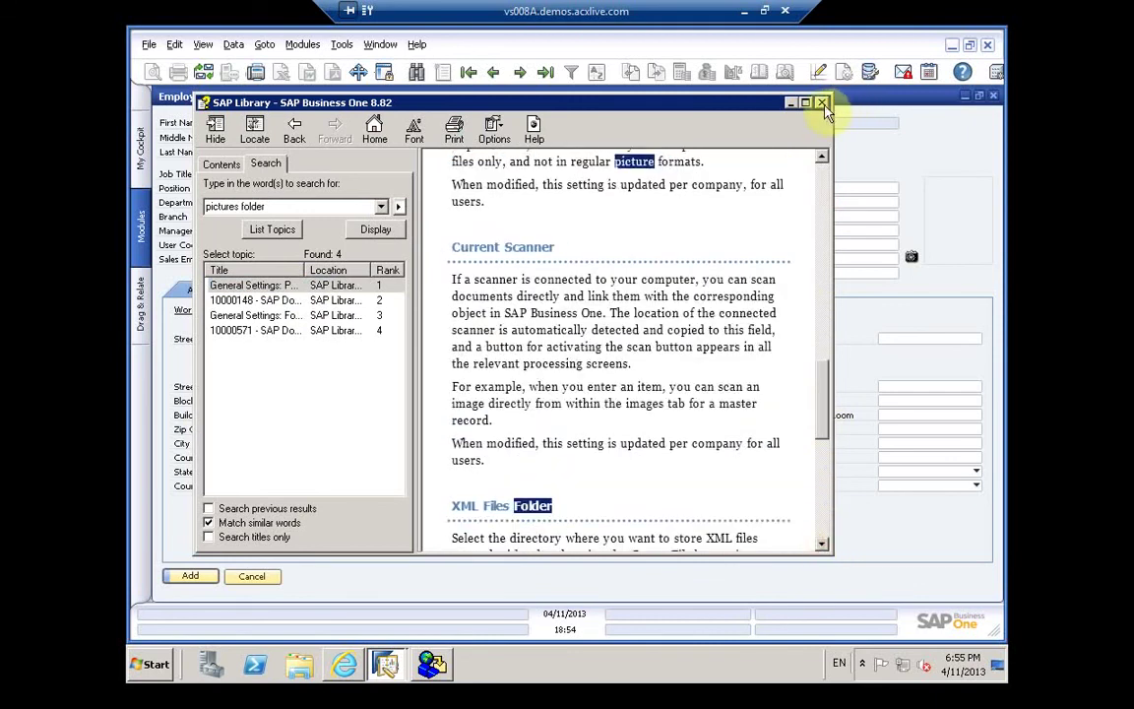
pyautogui.scroll(-2, 825, 108)
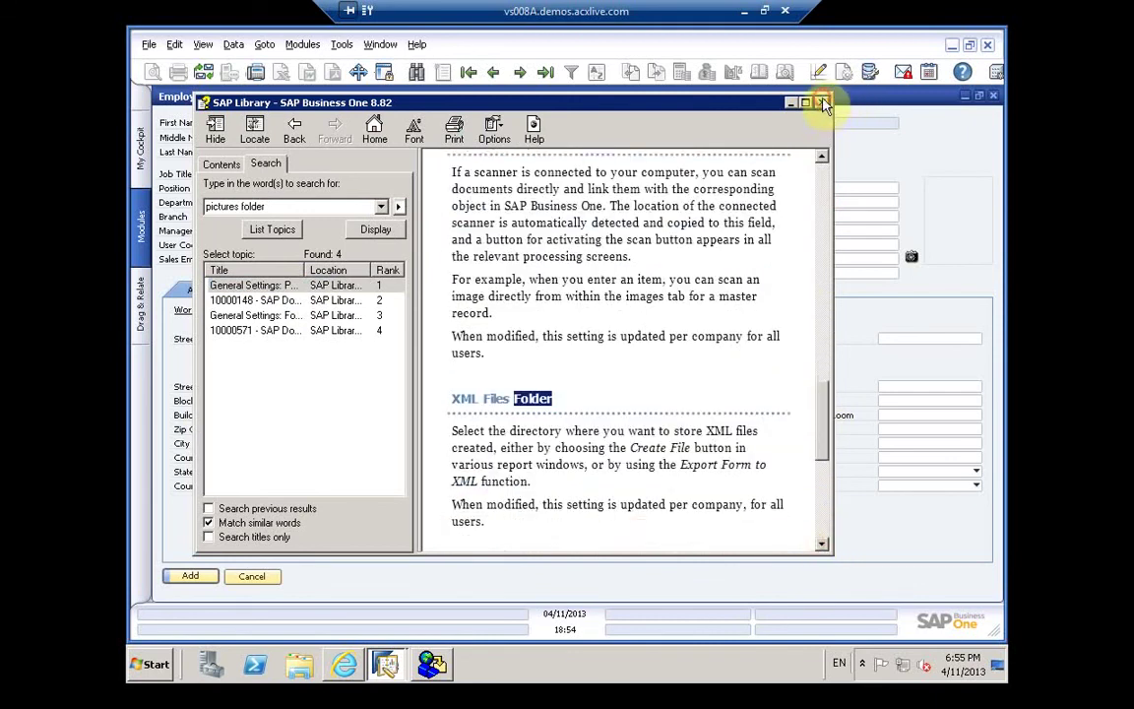
pyautogui.scroll(-3, 837, 118)
pyautogui.click(823, 105)
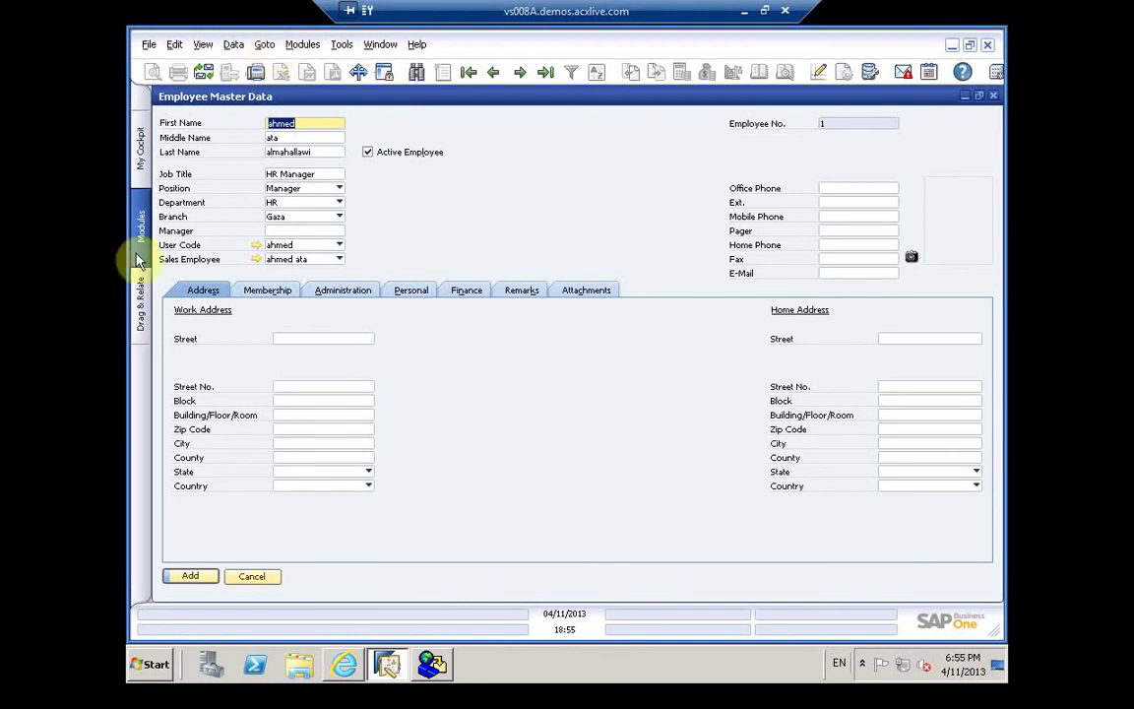
# Step: Restore the employee form window and cancel the Reference Field Links setup
pyautogui.click(981, 95)
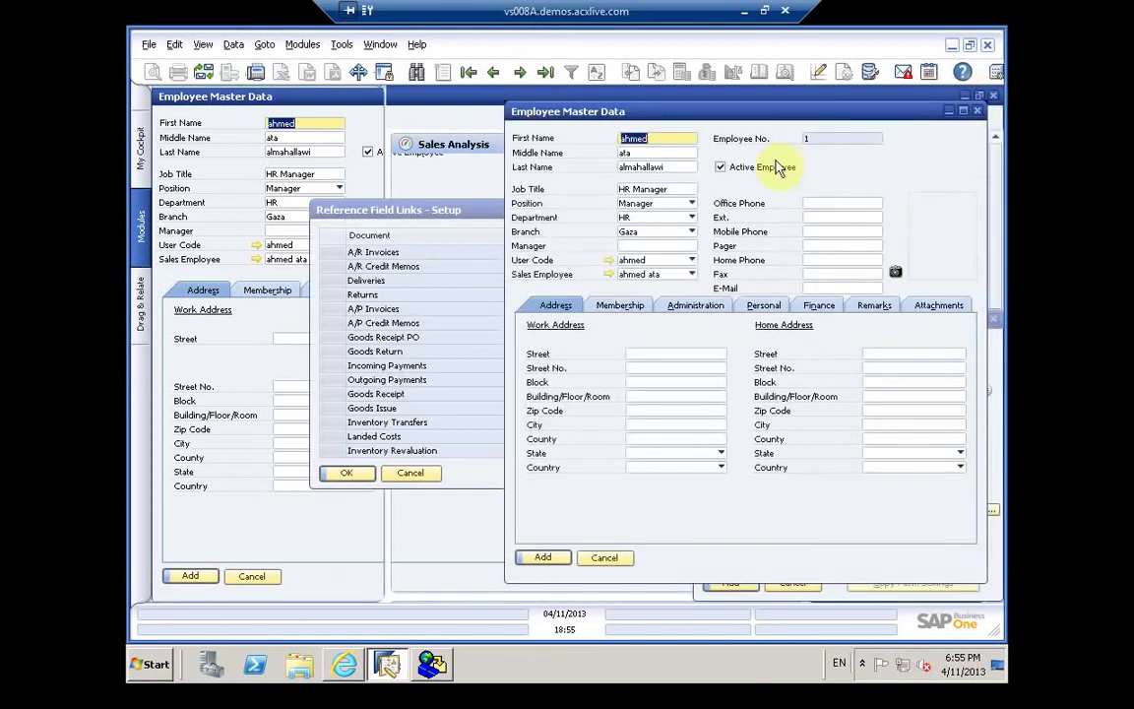
pyautogui.click(449, 211)
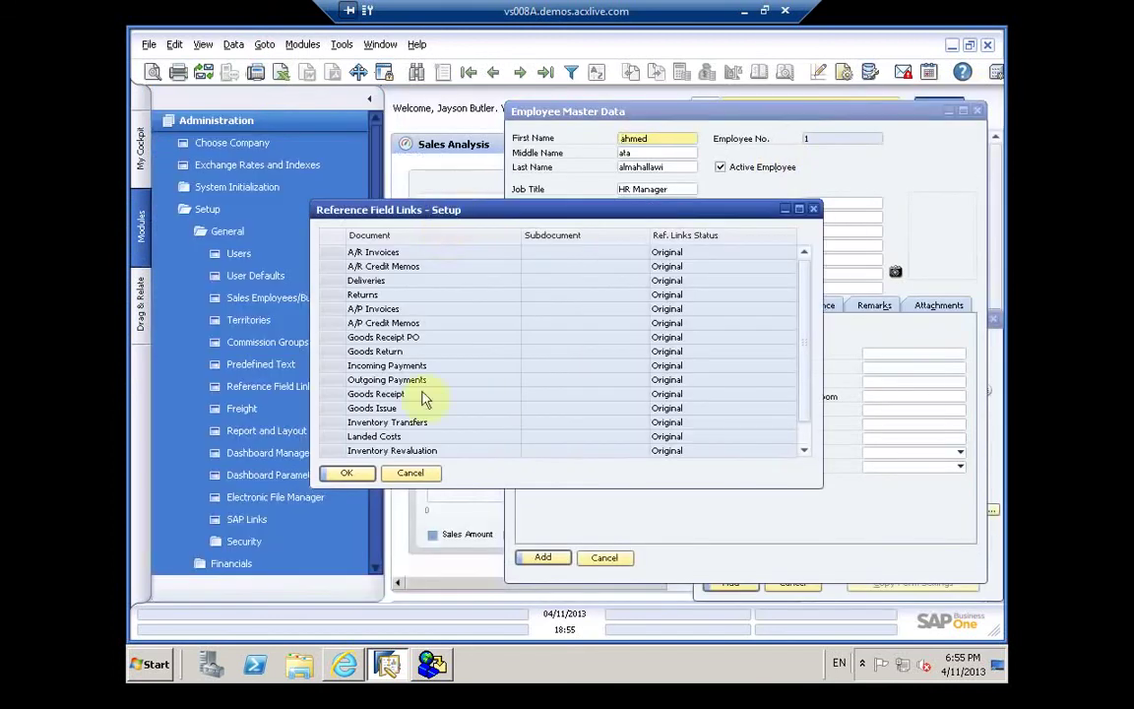
pyautogui.click(410, 474)
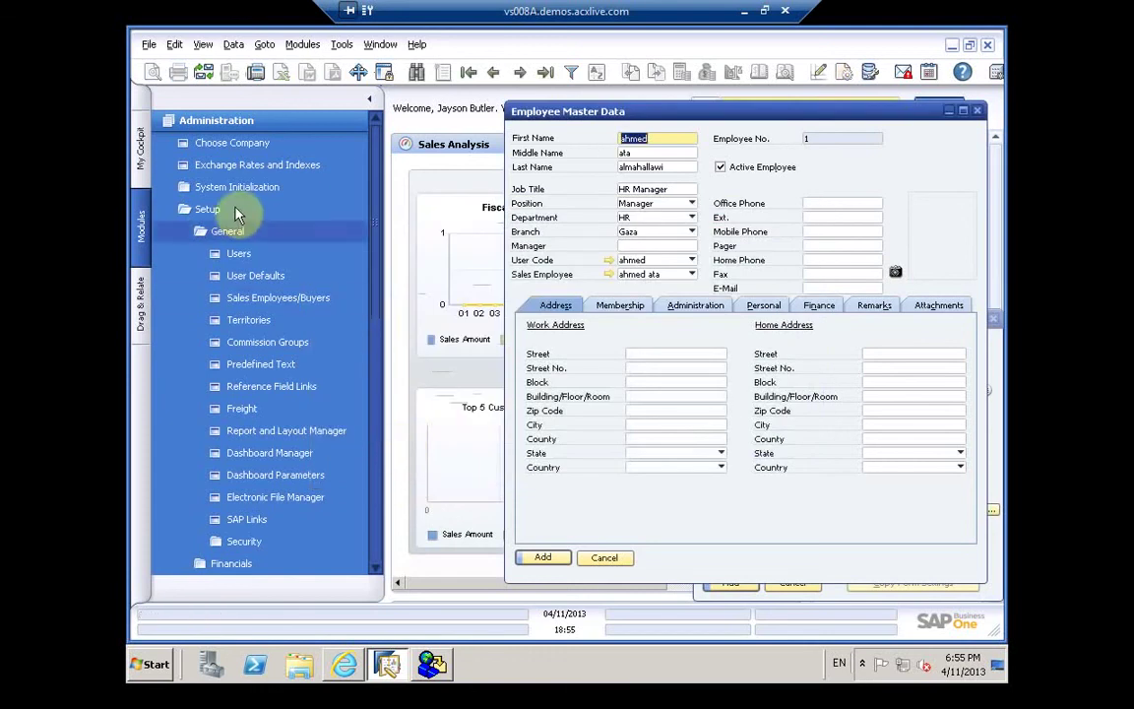
# Step: Expand the Administration System Initialization settings group
pyautogui.click(229, 188)
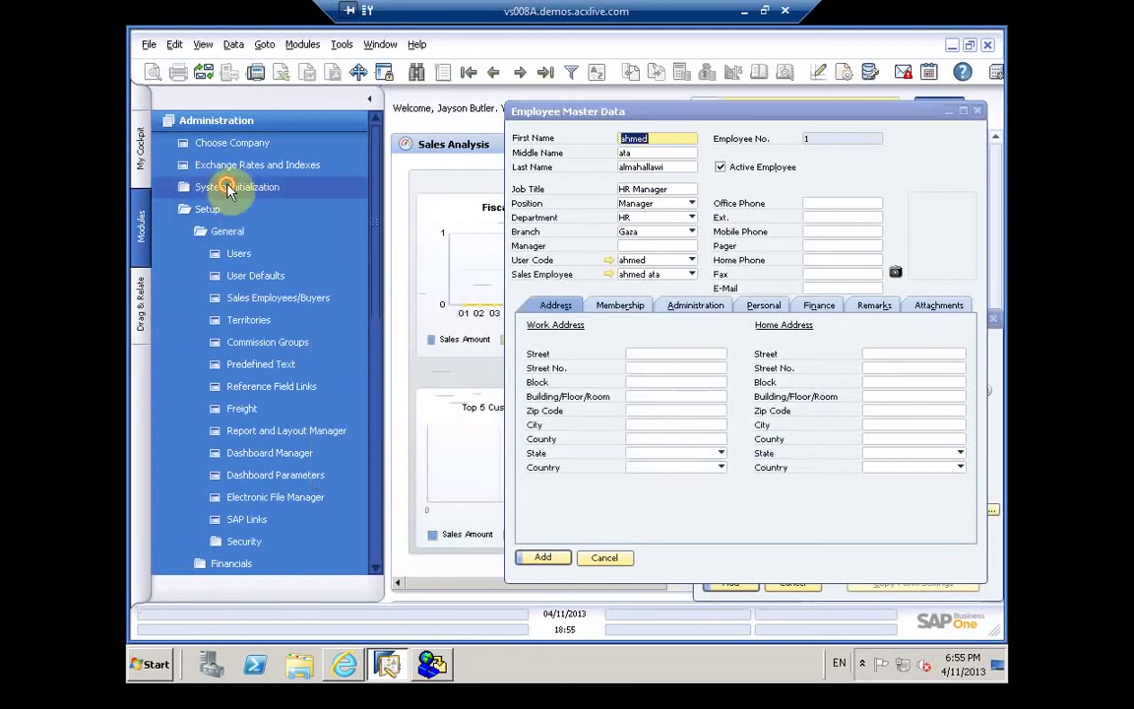
pyautogui.click(230, 188)
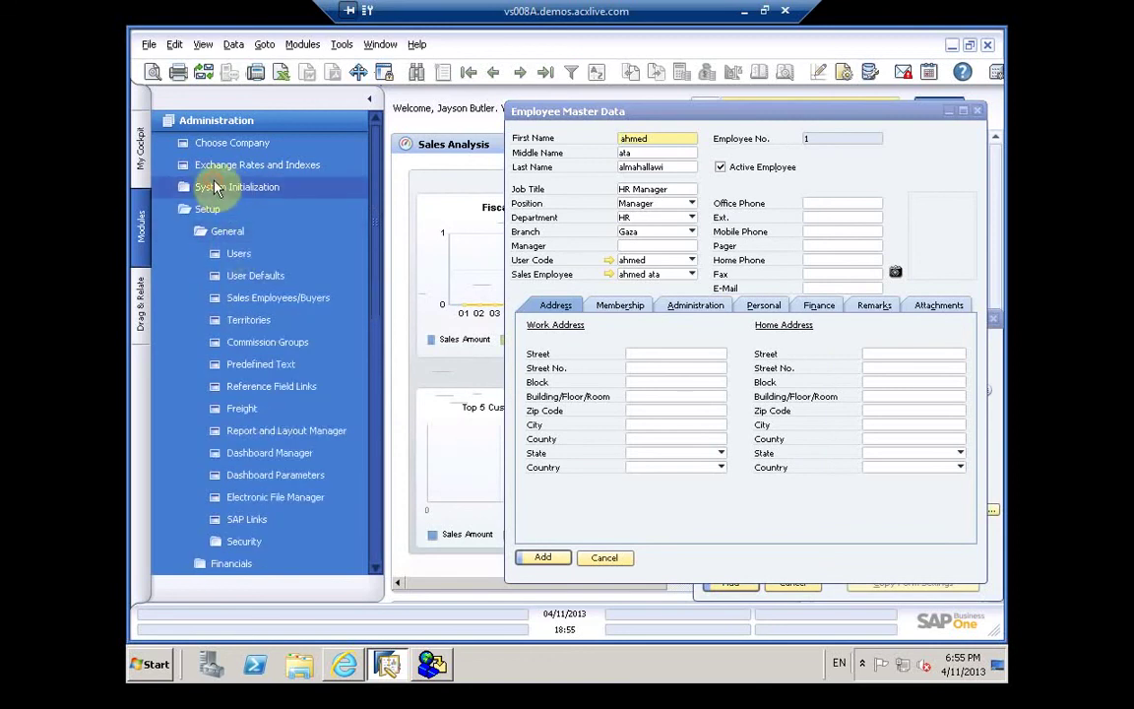
pyautogui.click(217, 189)
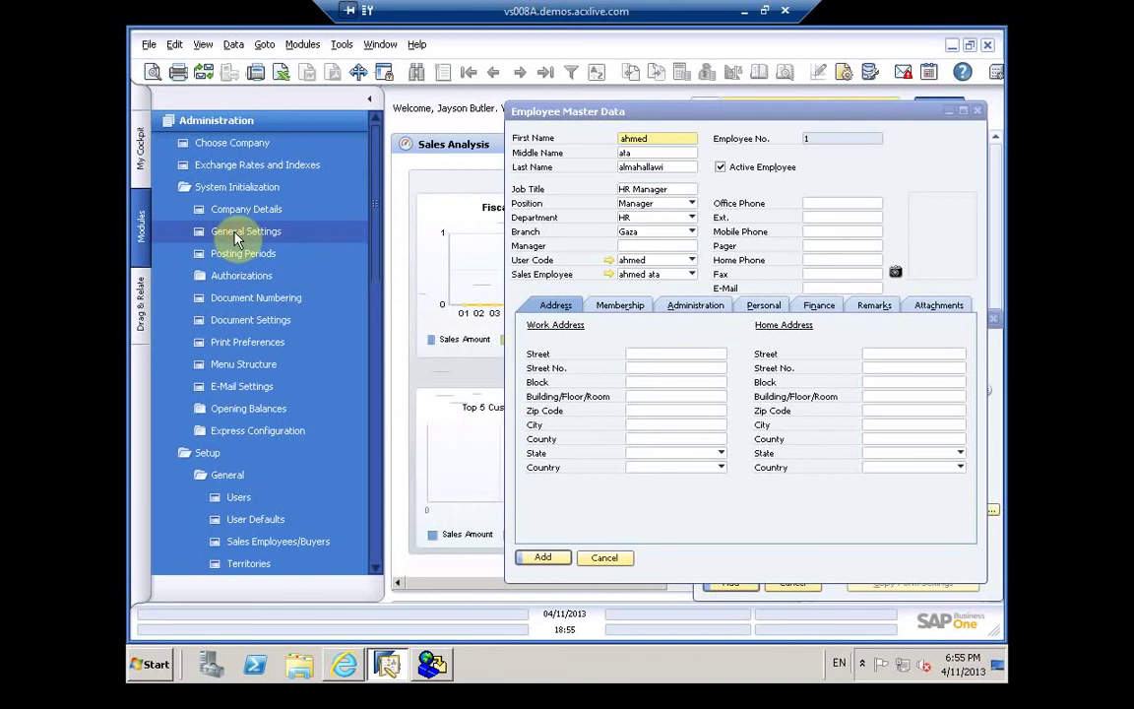
# Step: Open General Settings' Path tab, trying the extensions folder browser and scanner setup
pyautogui.click(235, 236)
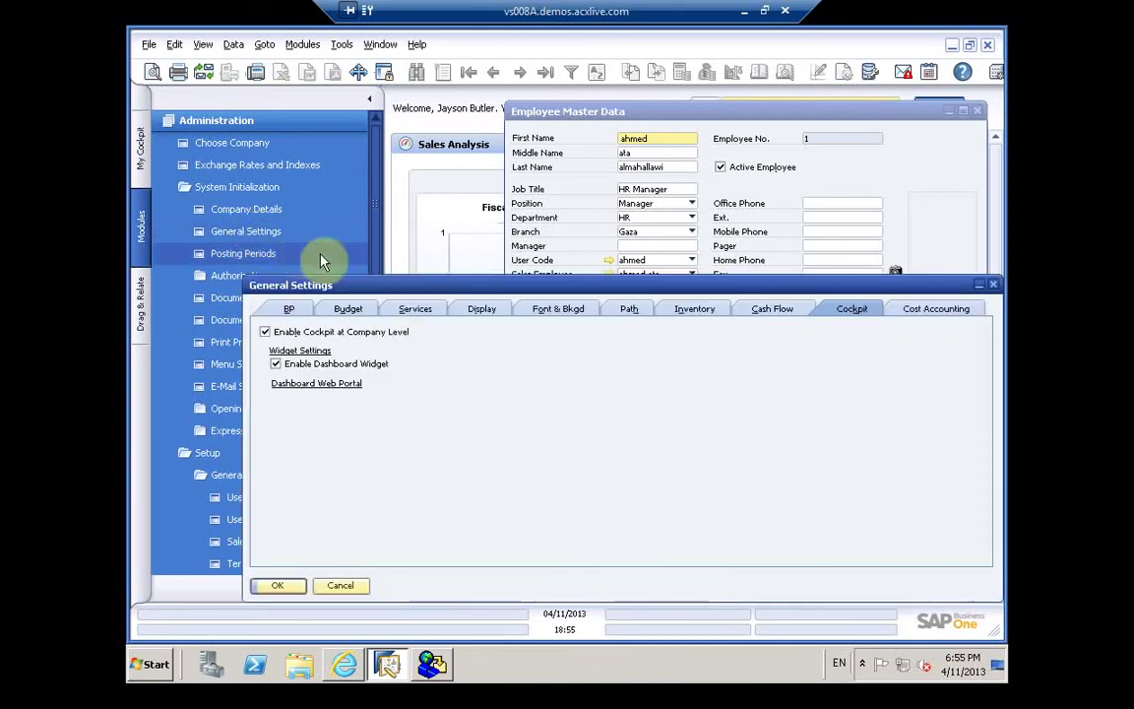
pyautogui.click(630, 311)
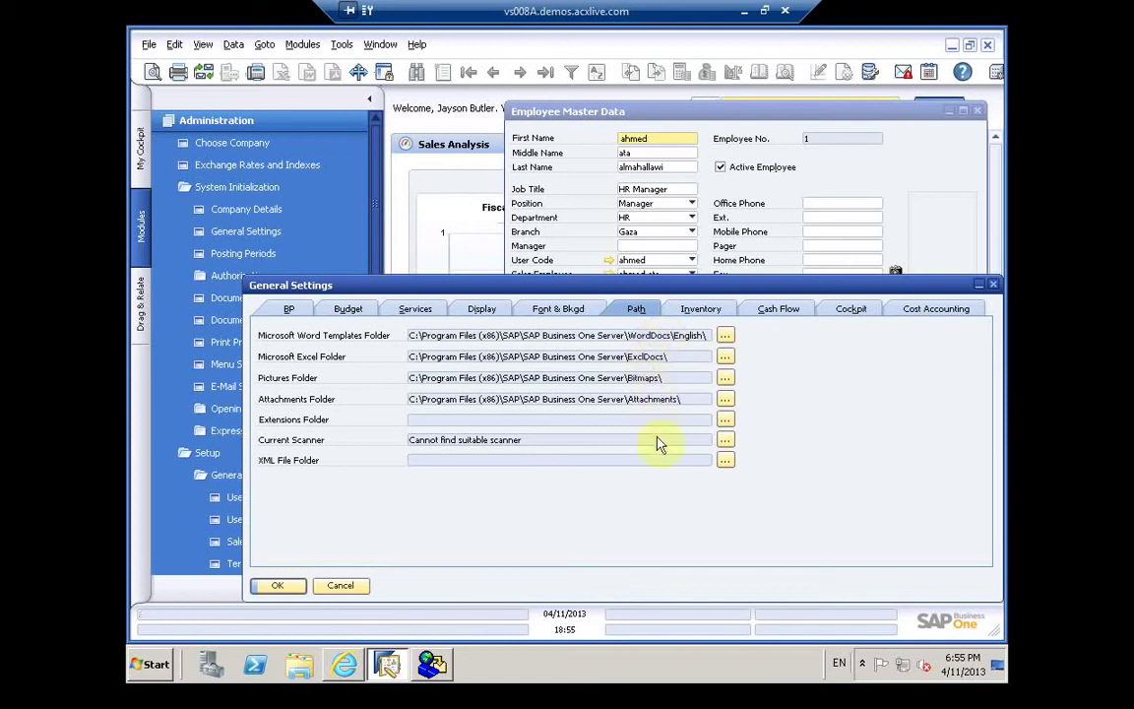
pyautogui.click(727, 420)
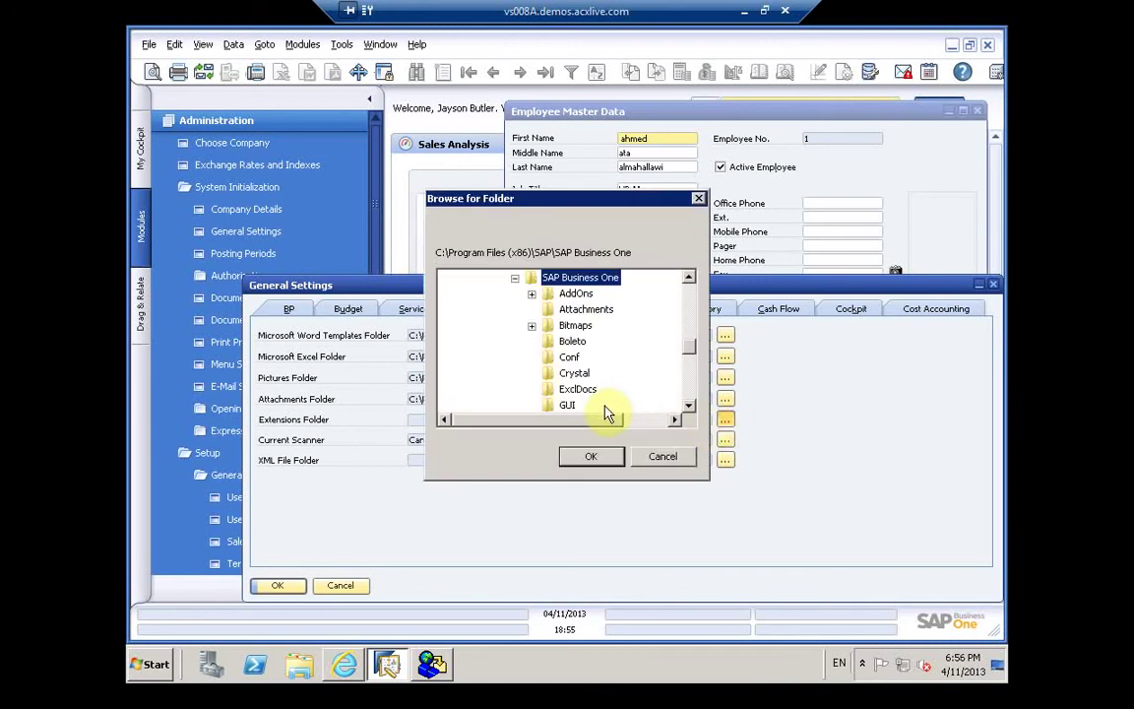
pyautogui.click(692, 366)
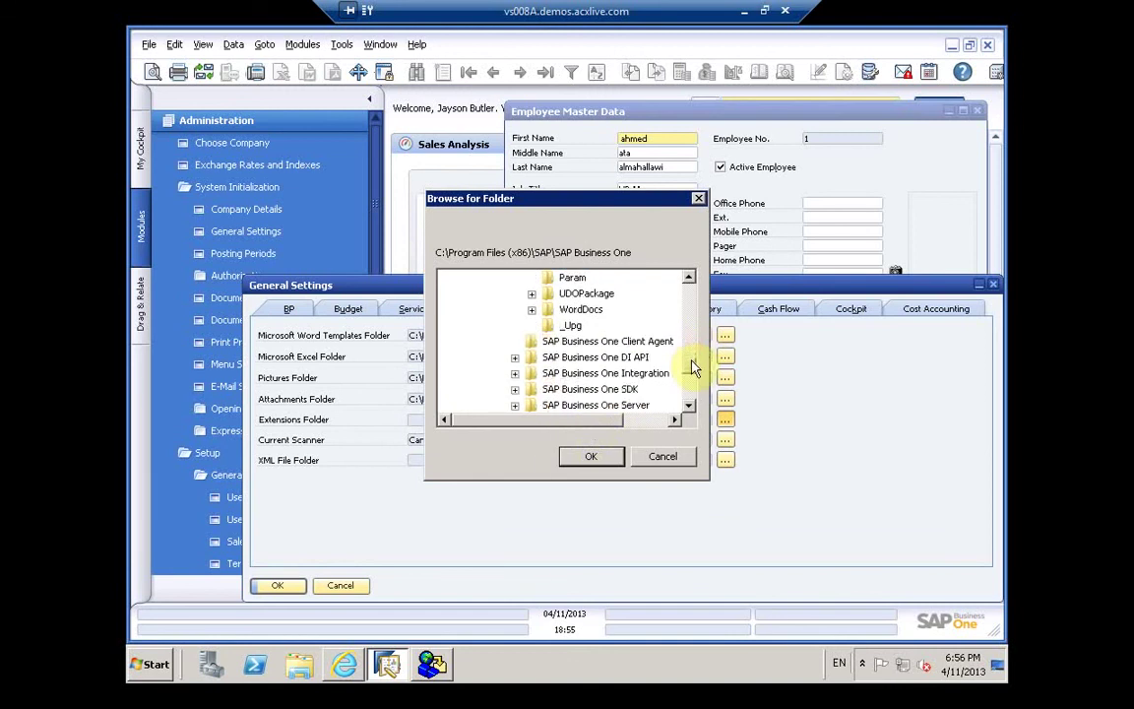
pyautogui.click(662, 457)
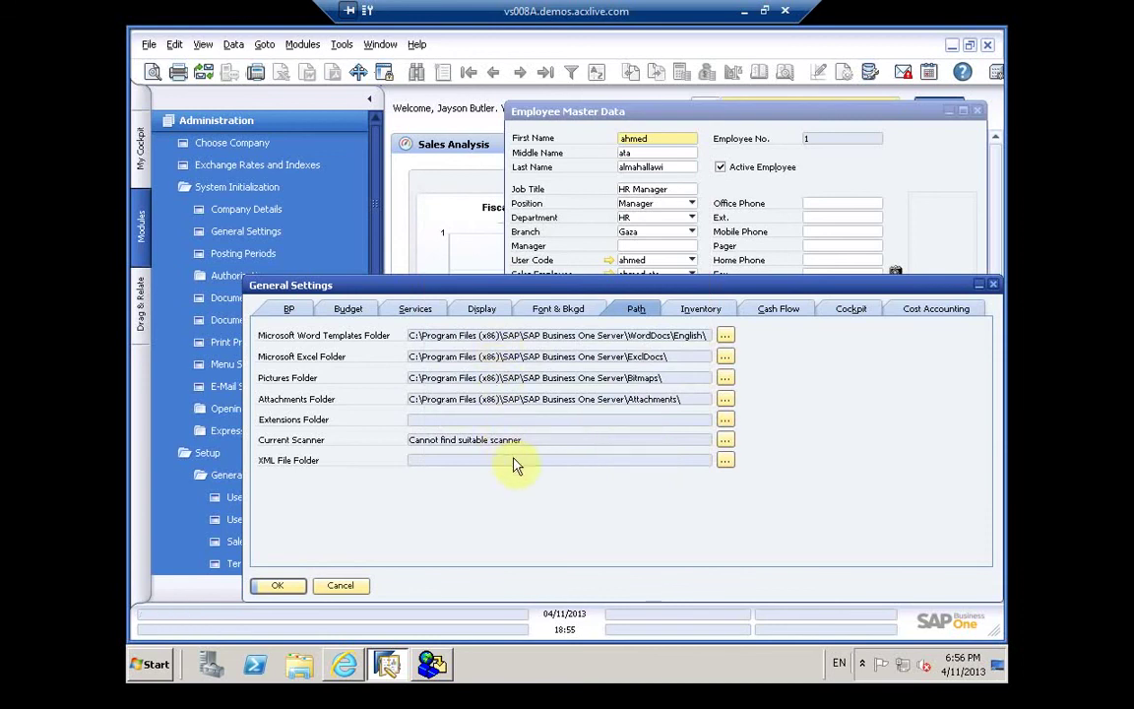
pyautogui.click(724, 440)
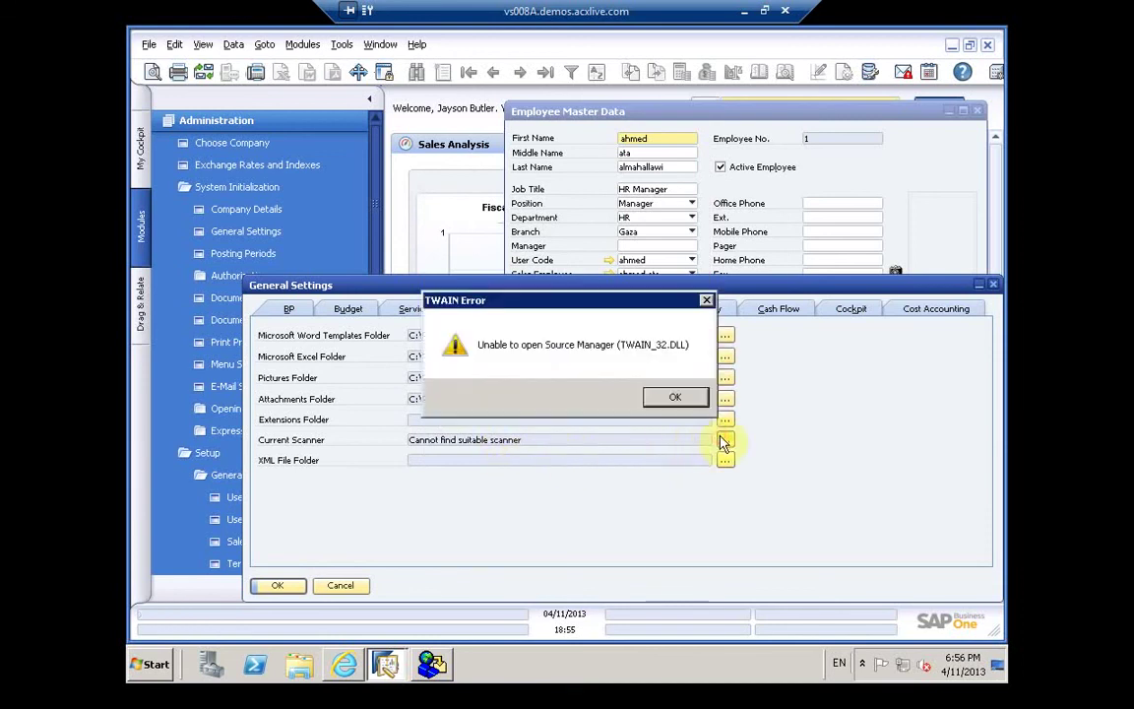
pyautogui.click(672, 398)
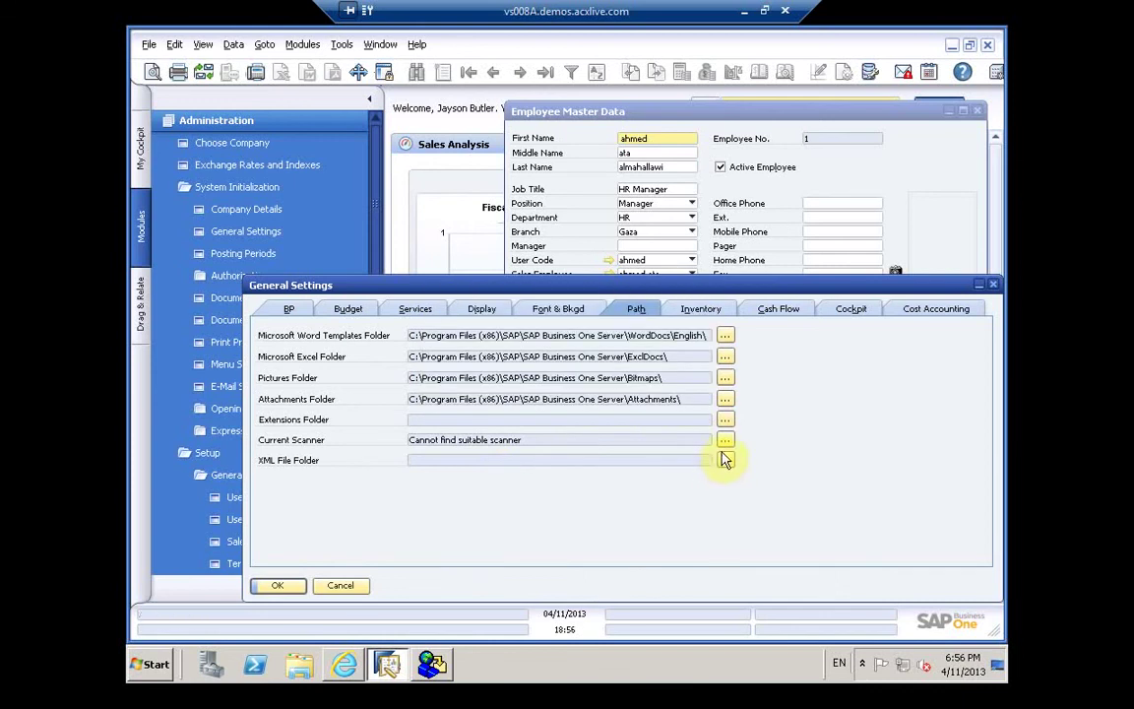
# Step: Set both XML File and Extensions folders to C:\Program Files (x86)\SAP\SAP Business One\
pyautogui.click(724, 460)
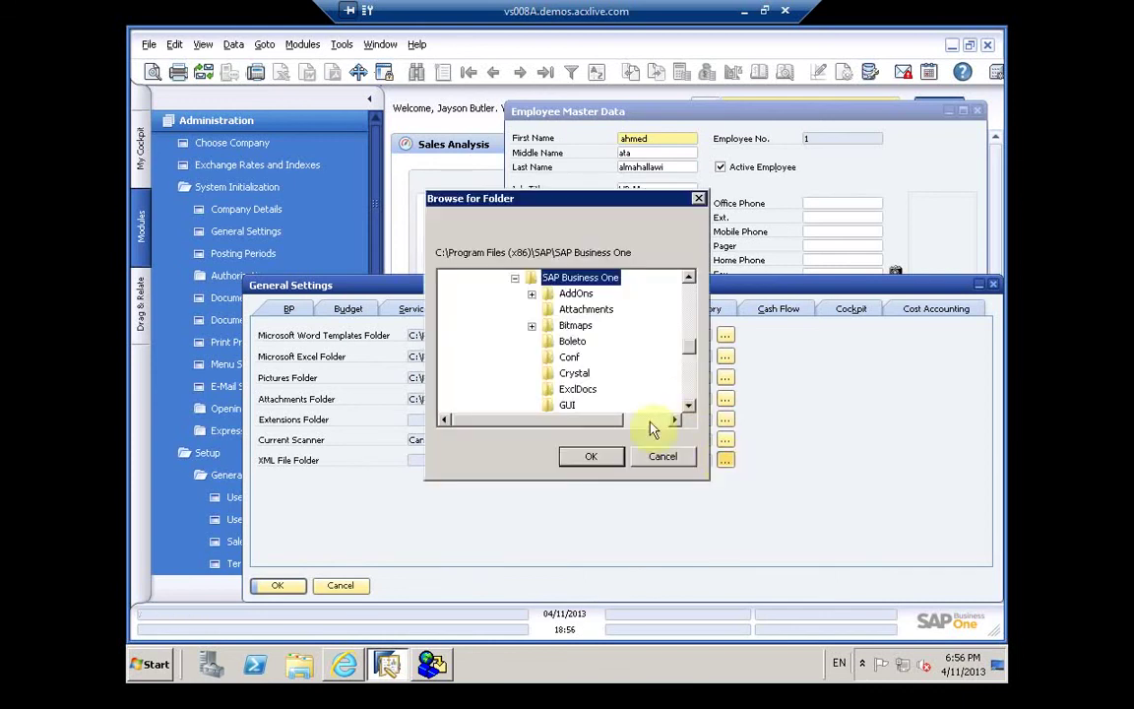
pyautogui.click(590, 457)
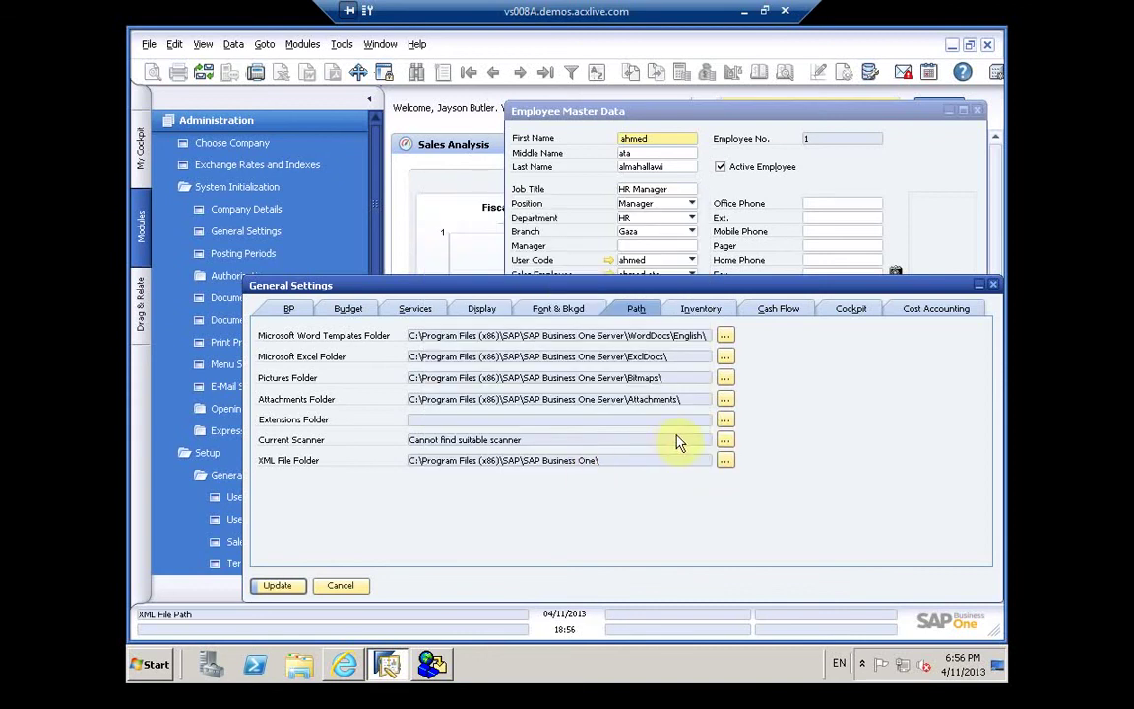
pyautogui.click(724, 421)
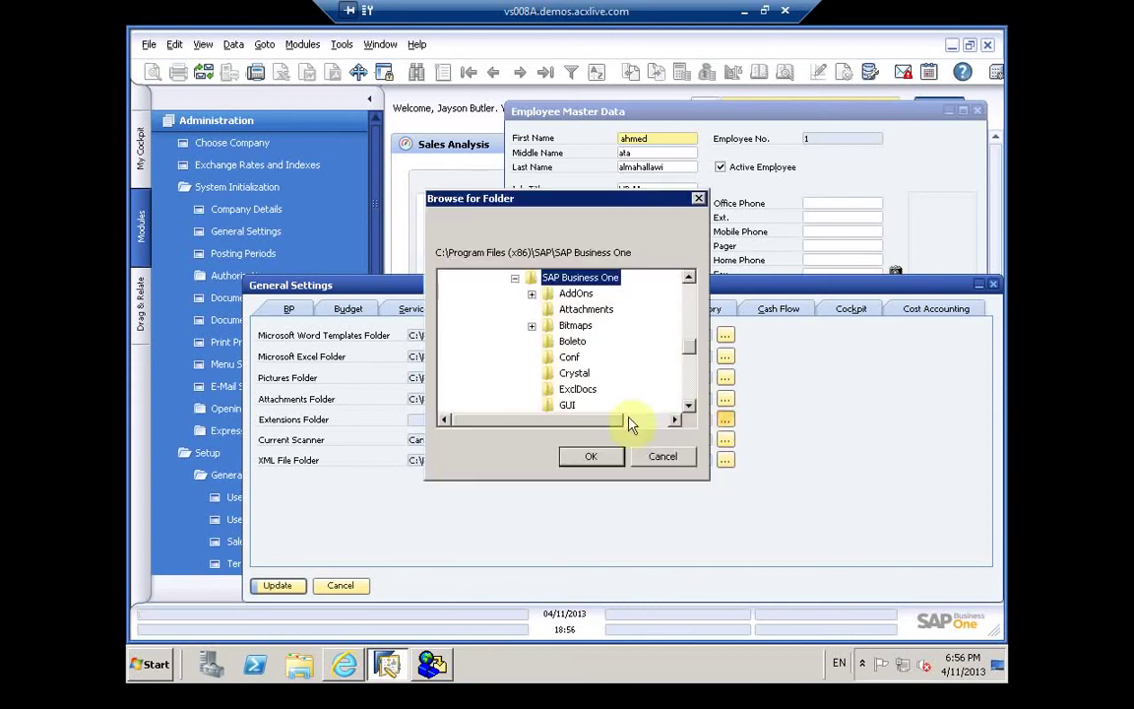
pyautogui.click(593, 458)
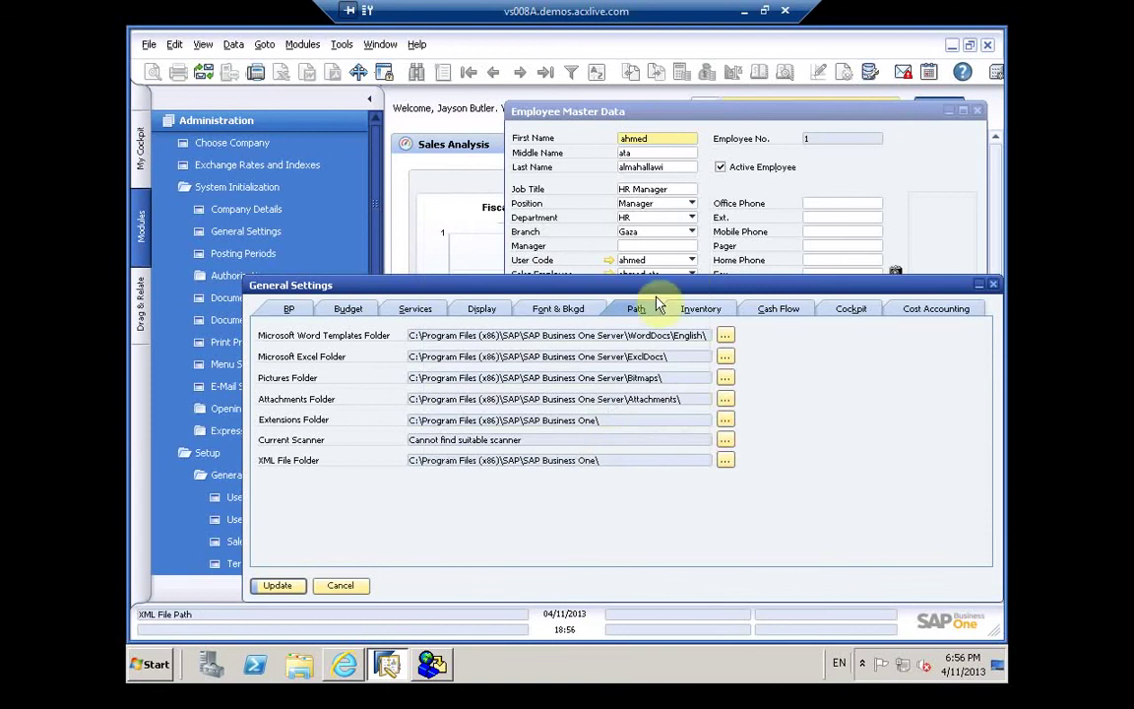
pyautogui.click(496, 311)
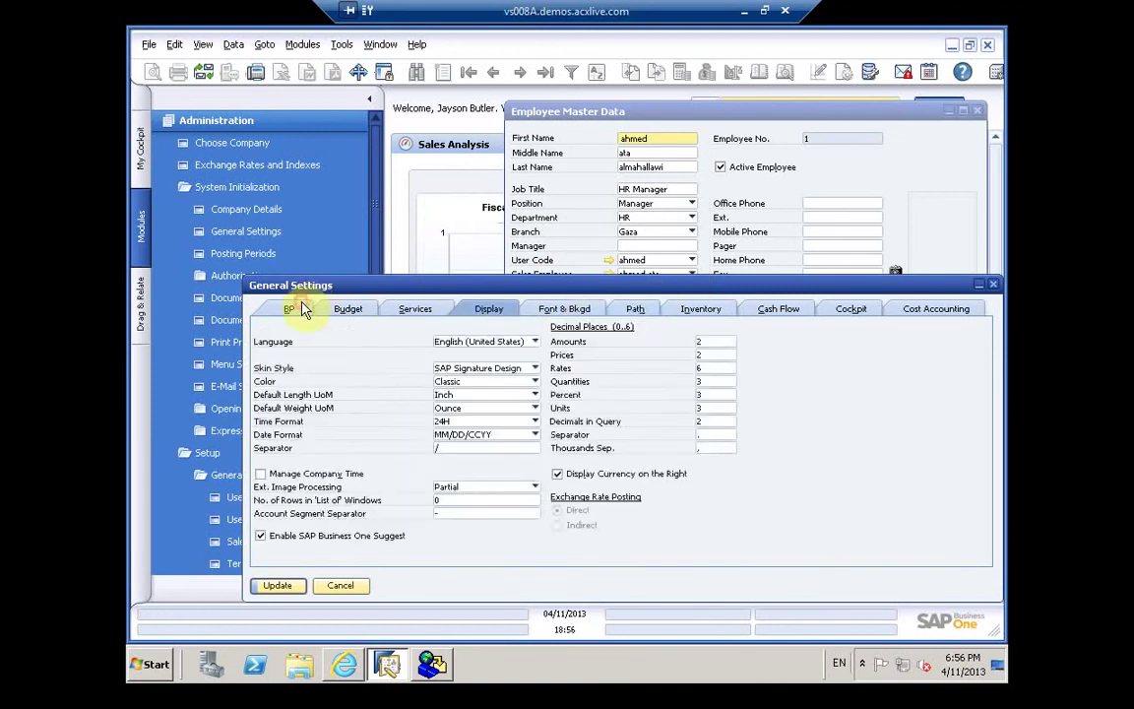
pyautogui.click(298, 308)
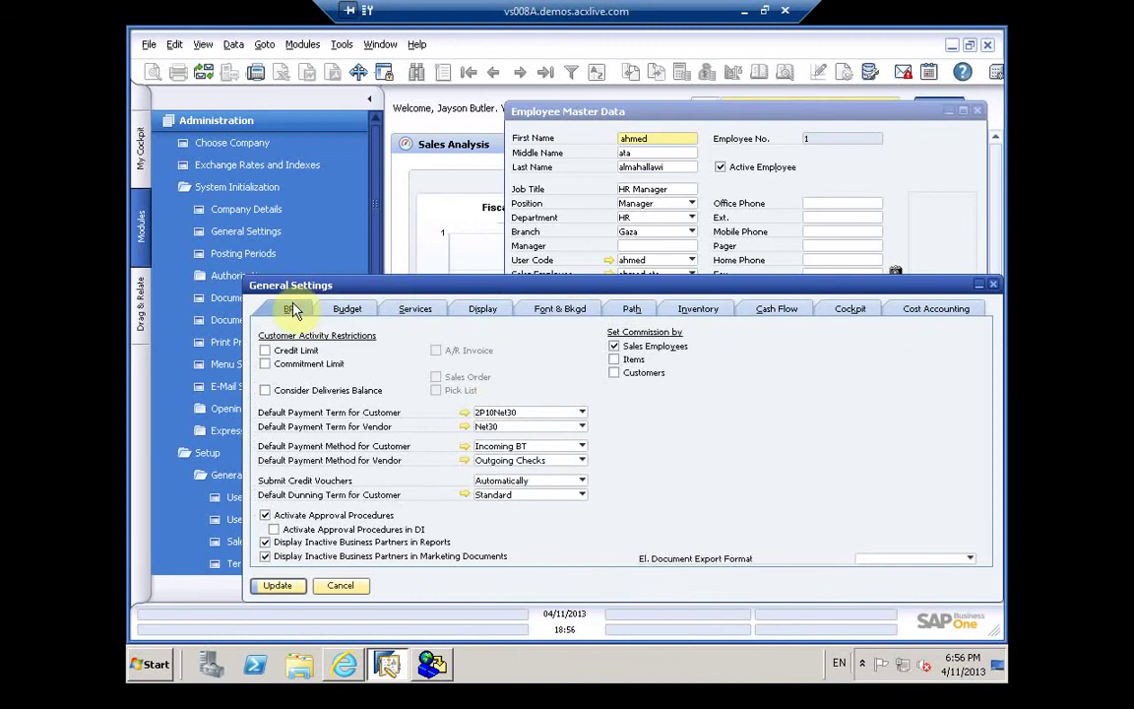
# Step: Browse the Budget, Services and Display settings, leaving the language at English (United States)
pyautogui.click(348, 311)
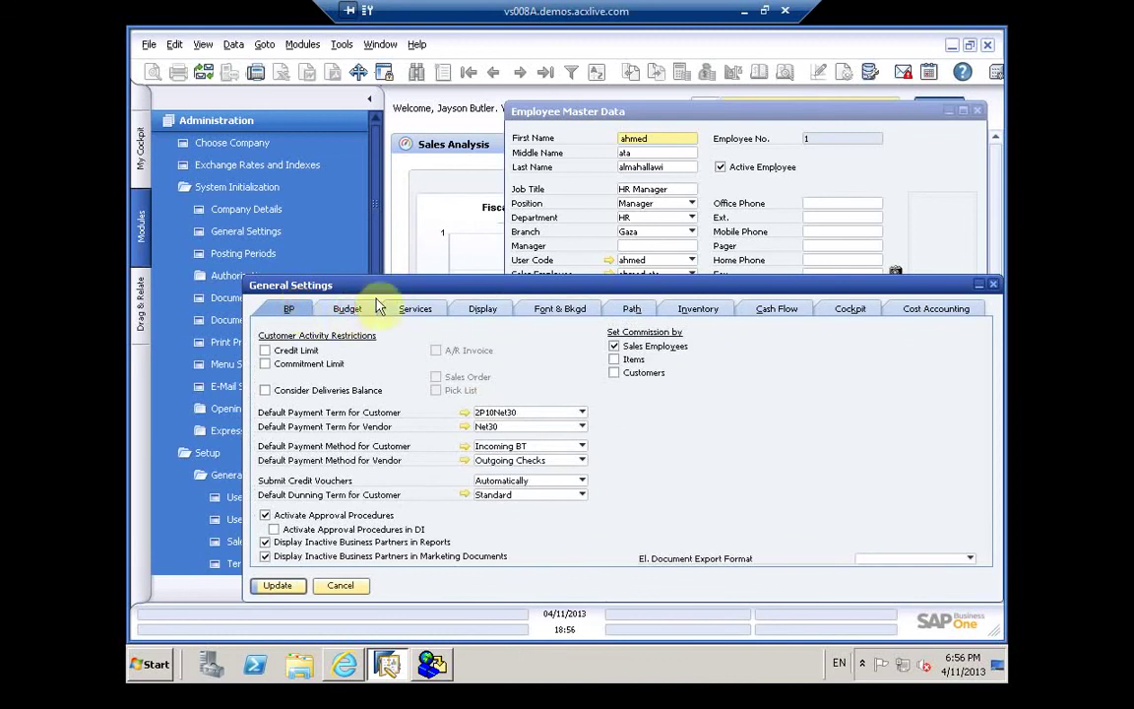
pyautogui.click(404, 311)
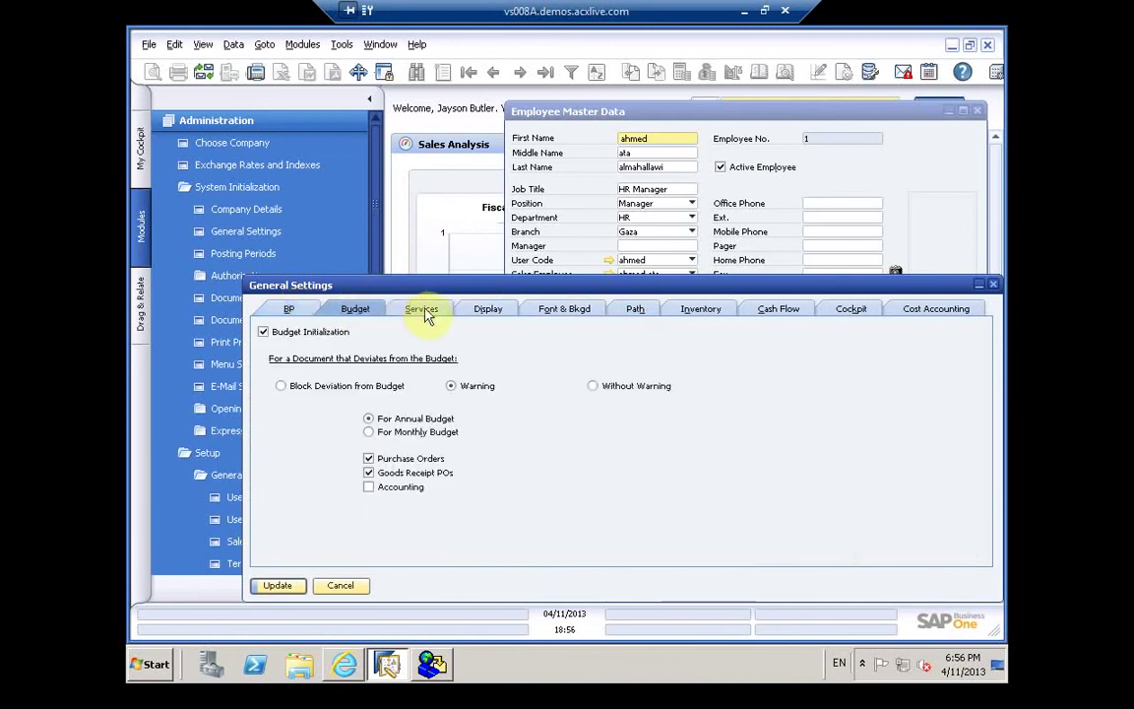
pyautogui.click(487, 311)
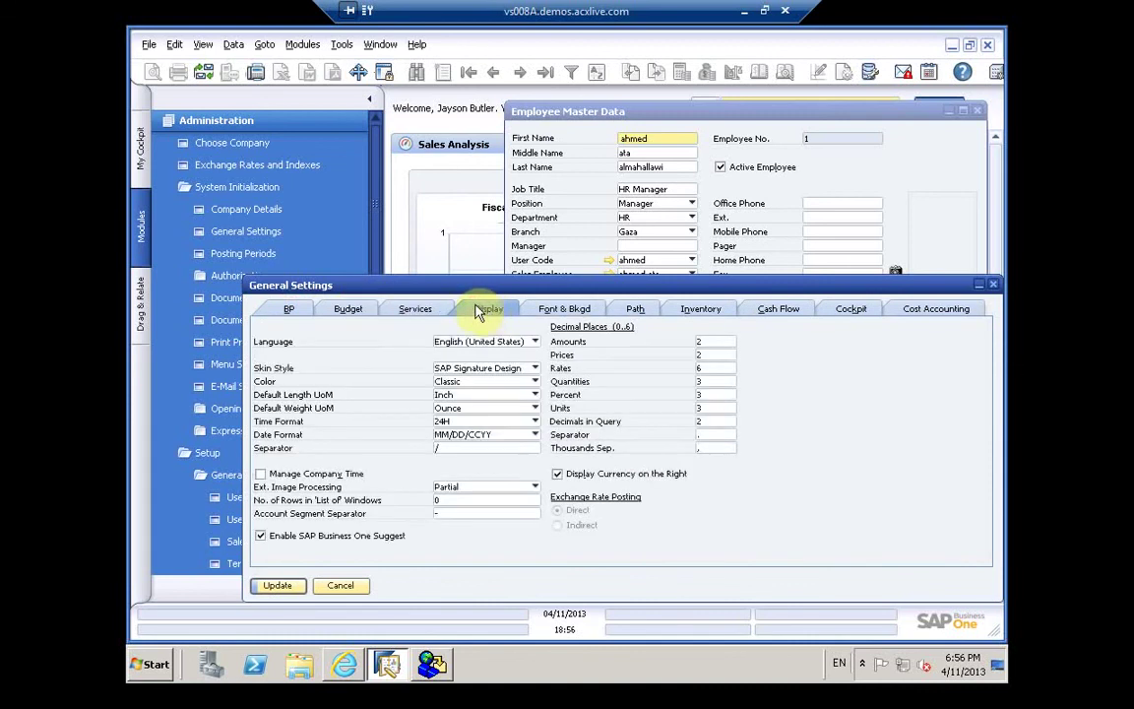
pyautogui.click(476, 341)
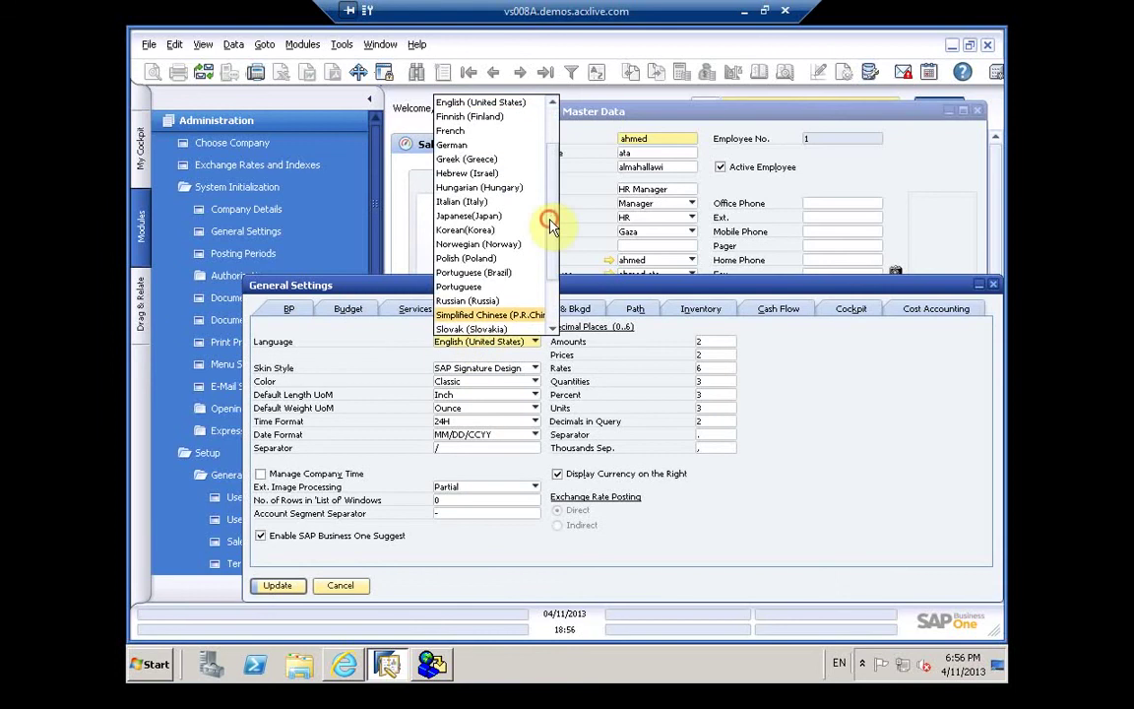
pyautogui.moveTo(553, 126); pyautogui.dragTo(547, 92)
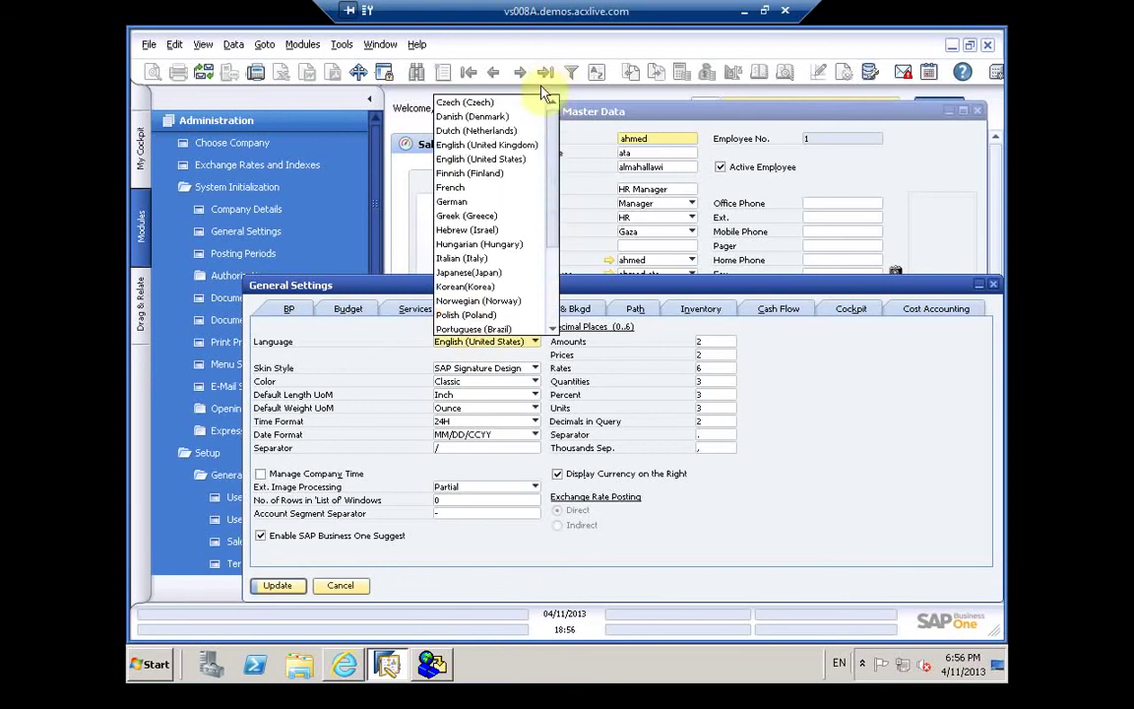
pyautogui.scroll(-3, 544, 283)
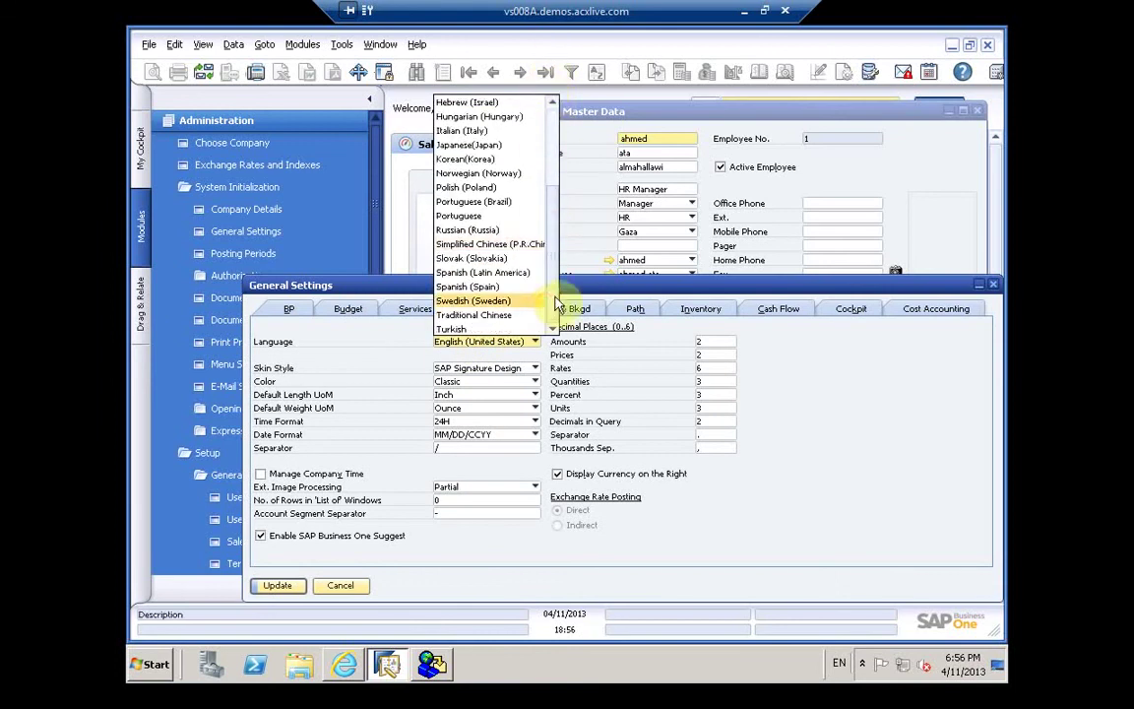
pyautogui.scroll(3, 556, 303)
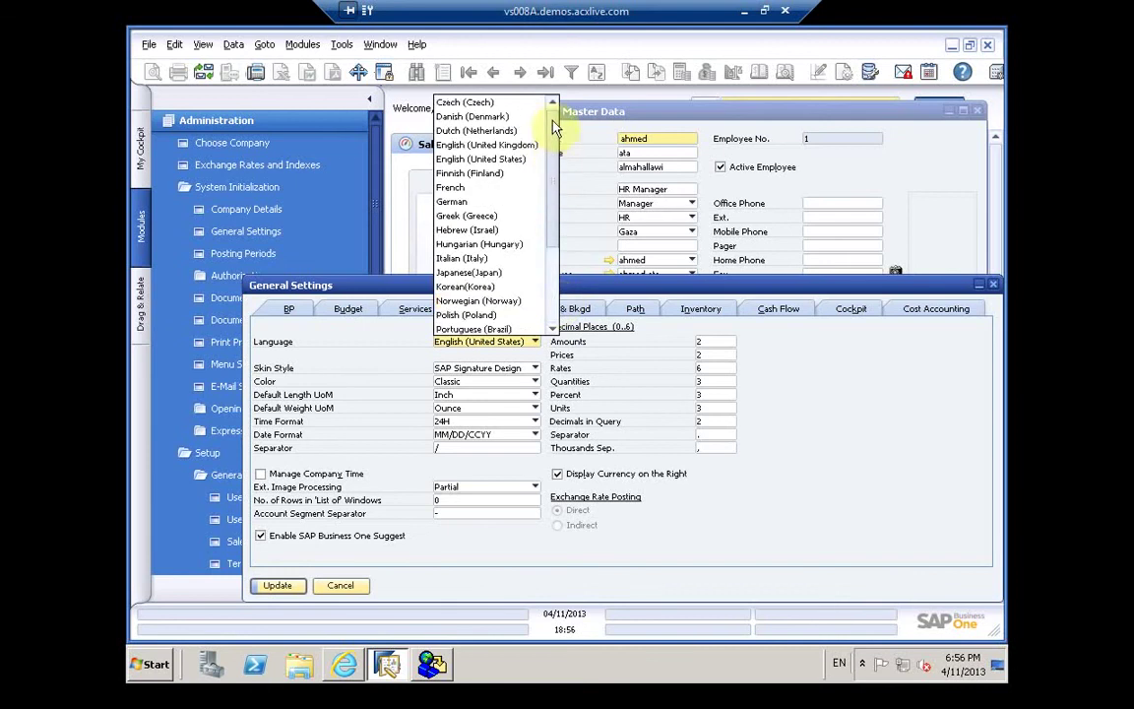
pyautogui.scroll(-3, 564, 331)
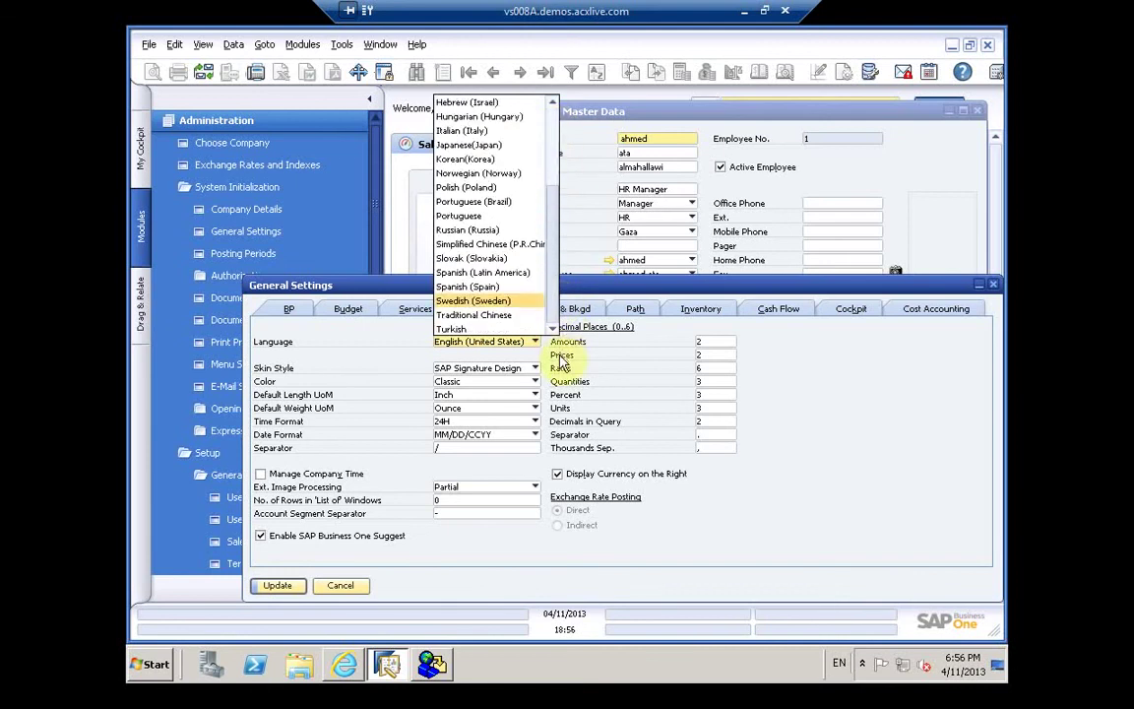
pyautogui.click(340, 387)
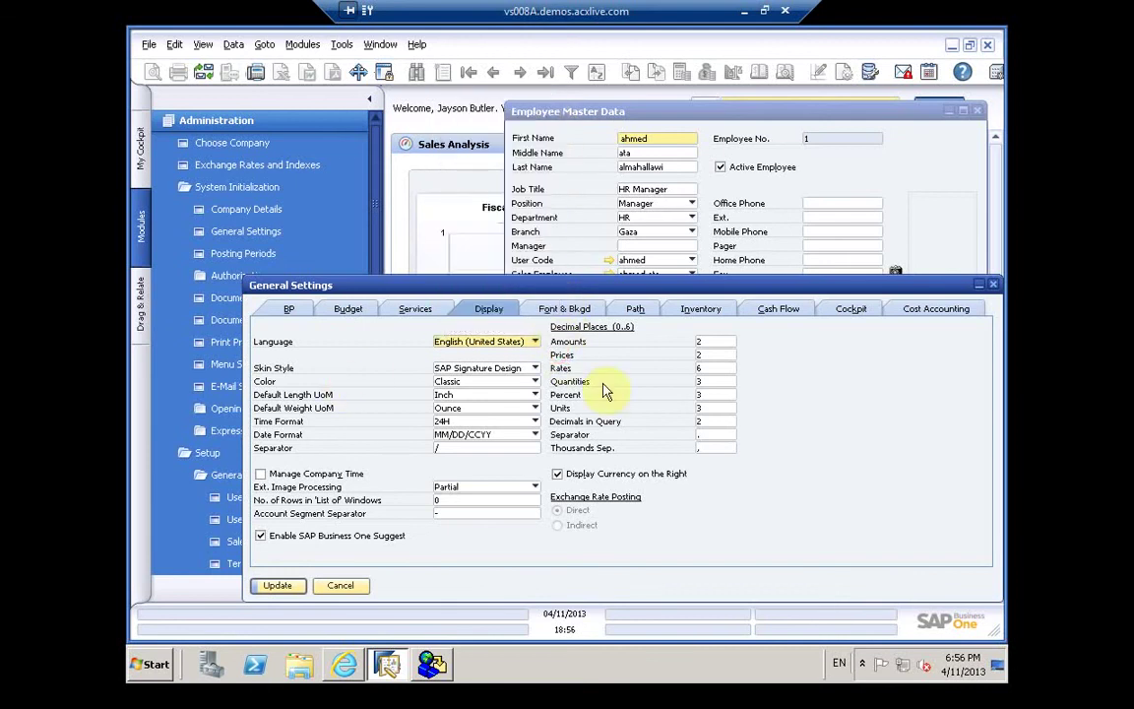
# Step: Check the font and background settings, keeping the background image set to none
pyautogui.click(558, 311)
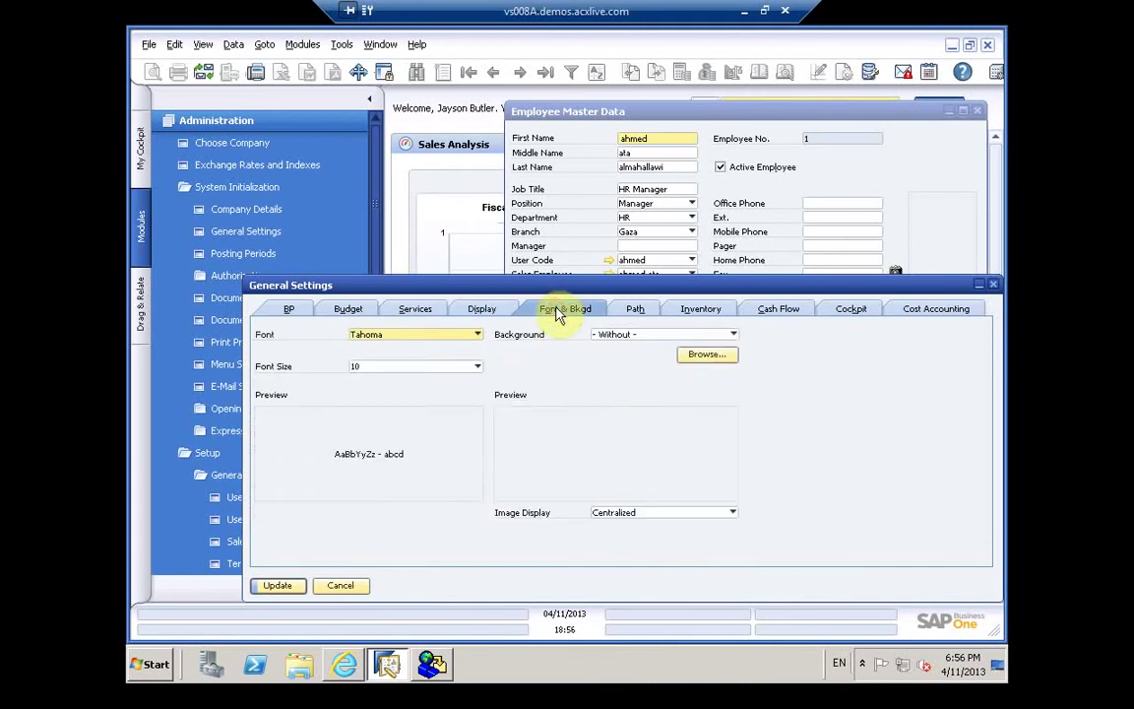
pyautogui.click(616, 335)
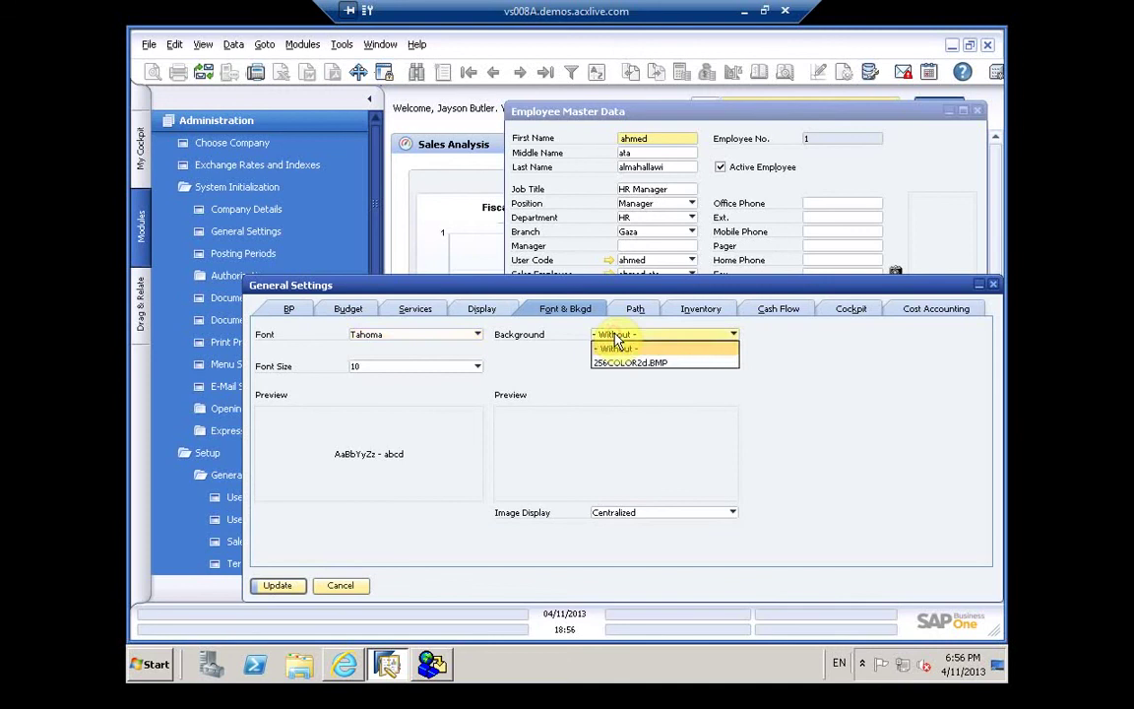
pyautogui.click(615, 347)
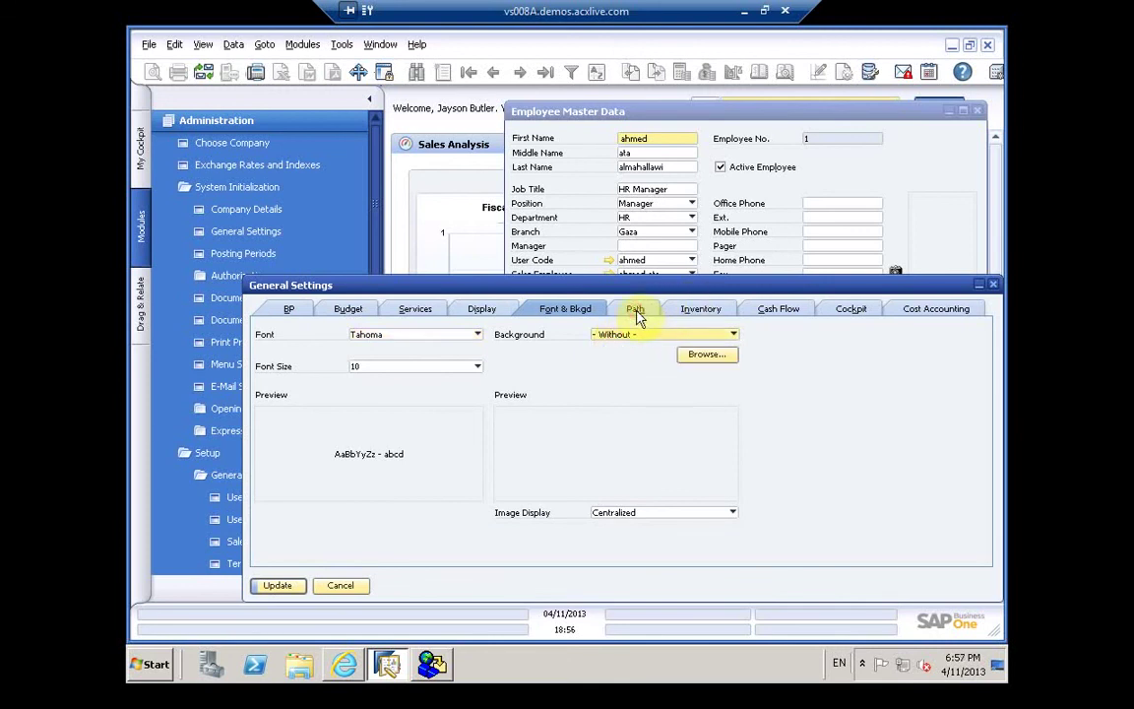
pyautogui.click(636, 313)
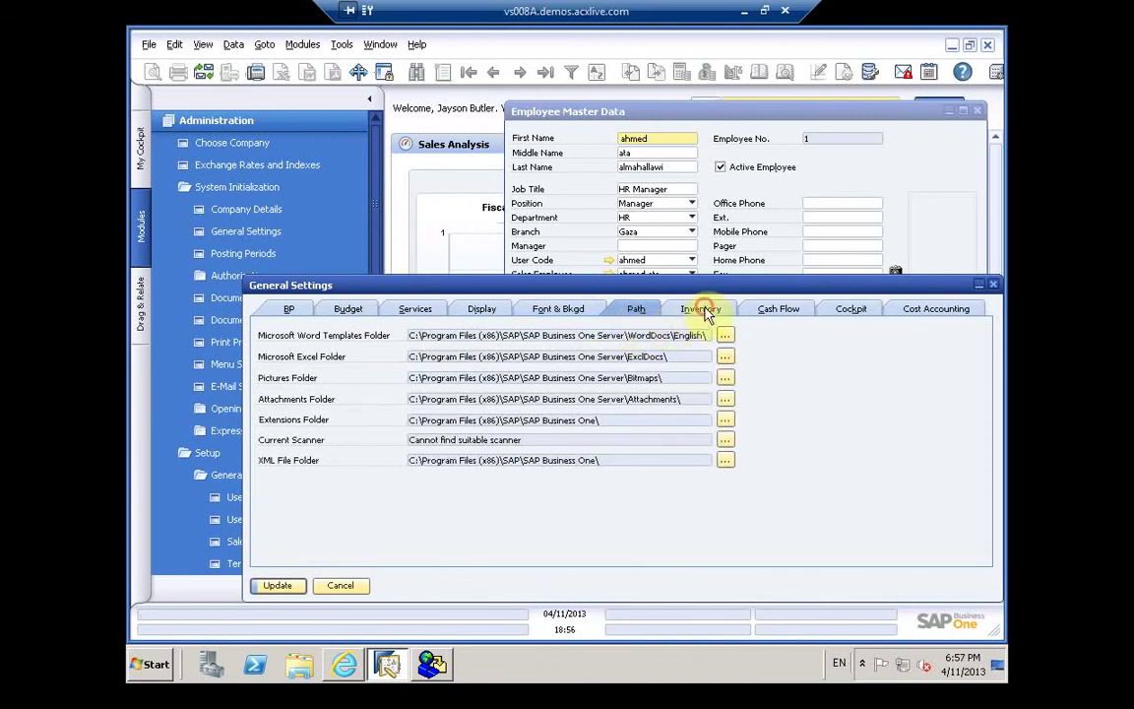
# Step: Review Inventory planning and reporting, Cash Flow, Cockpit and Cost Accounting settings
pyautogui.click(760, 313)
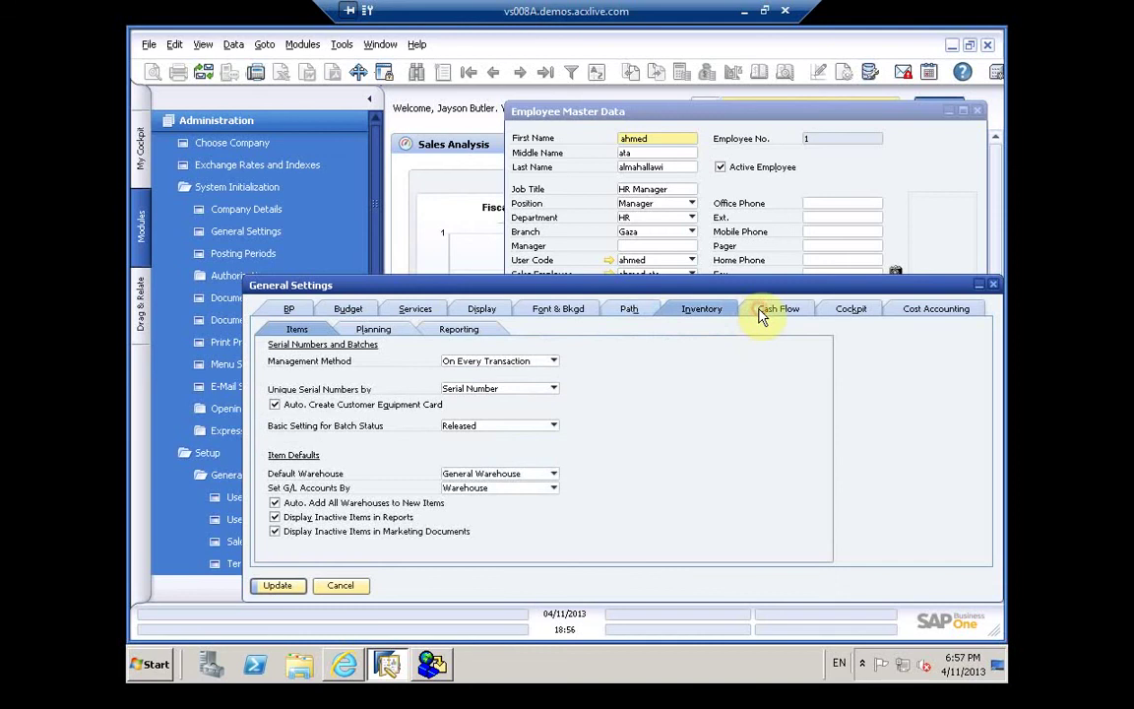
pyautogui.click(694, 310)
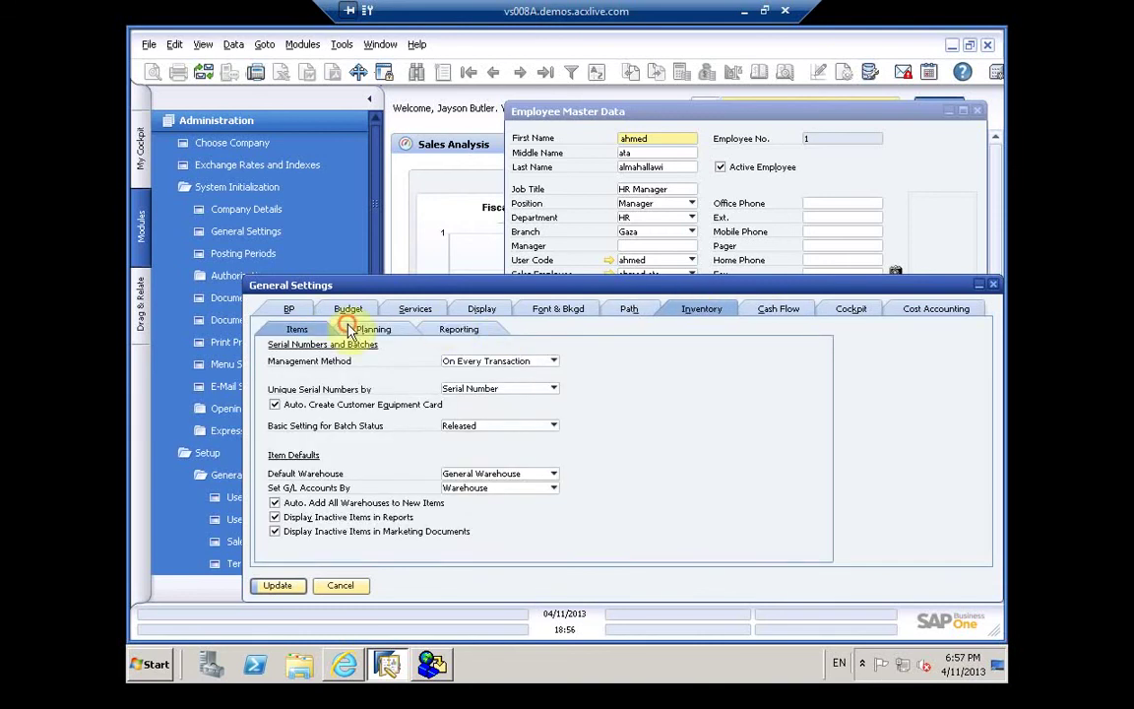
pyautogui.click(350, 330)
pyautogui.click(455, 330)
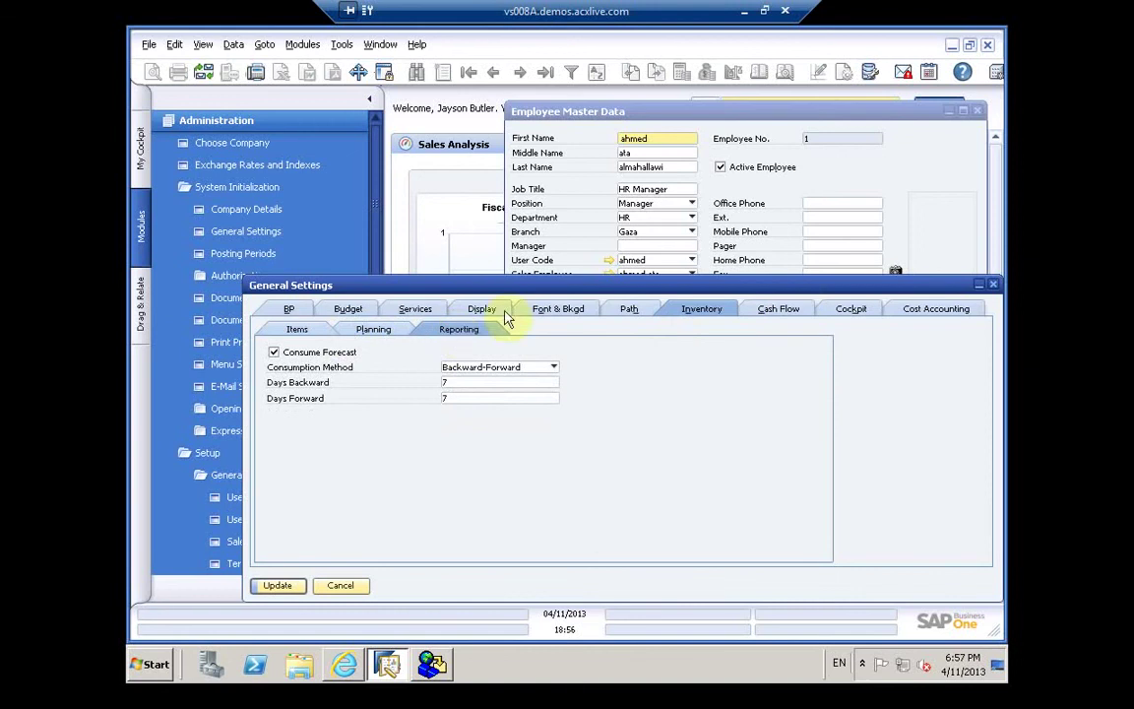
pyautogui.click(785, 311)
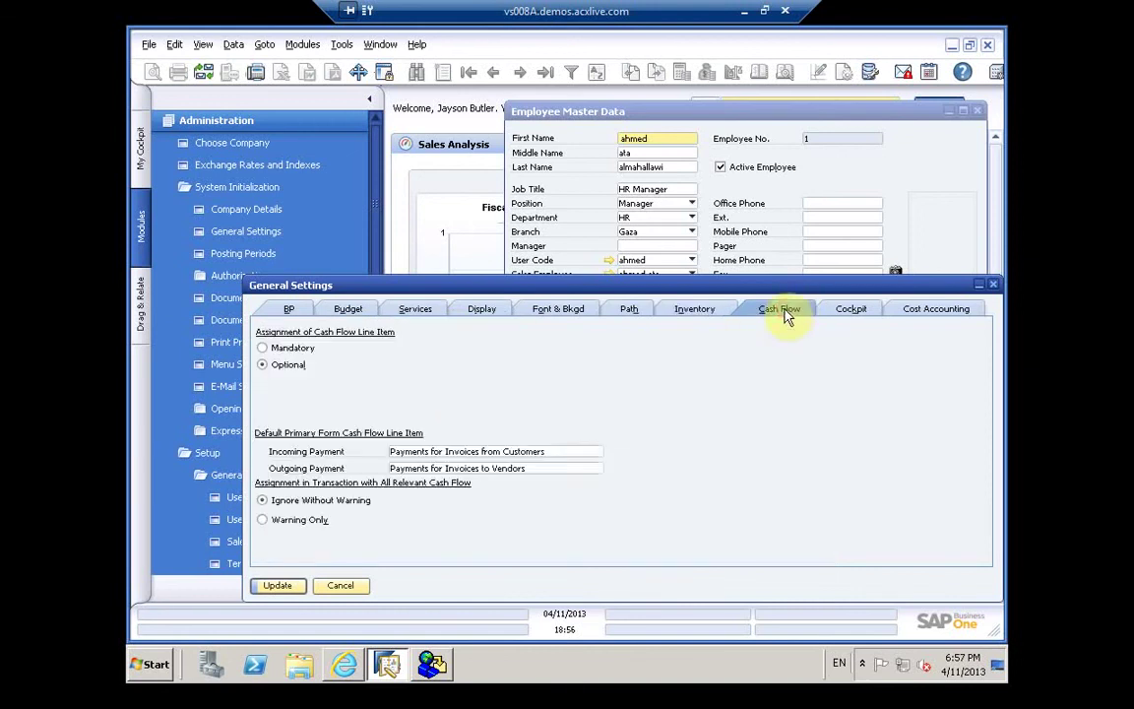
pyautogui.click(834, 311)
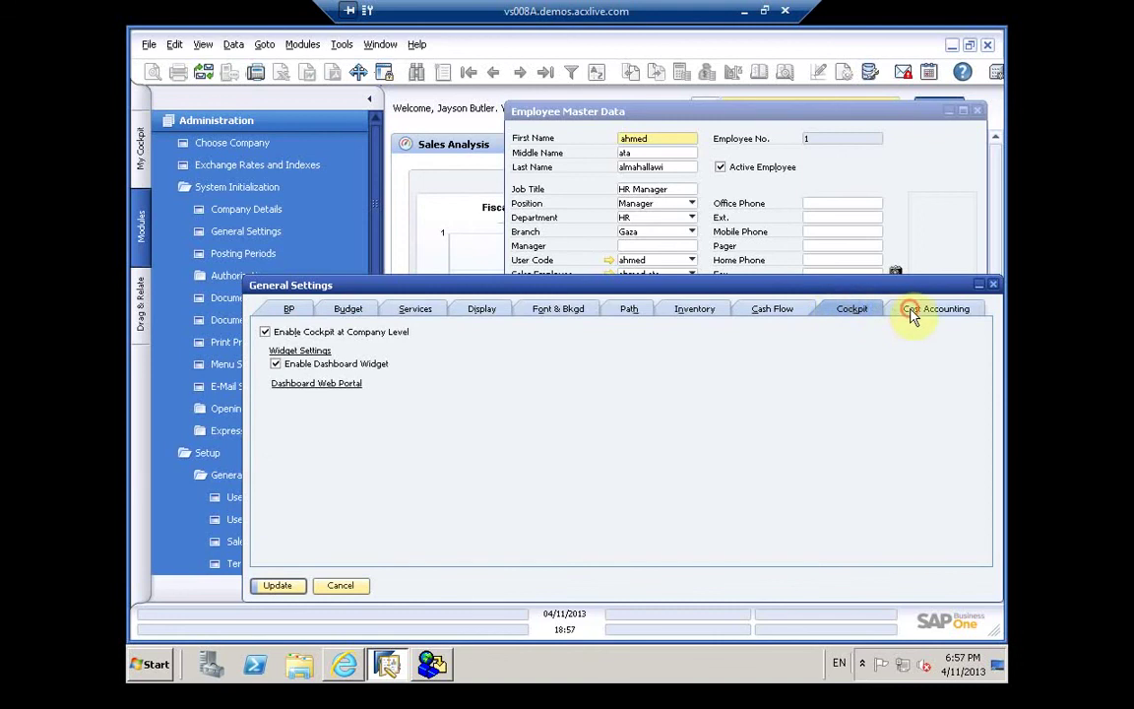
pyautogui.click(913, 311)
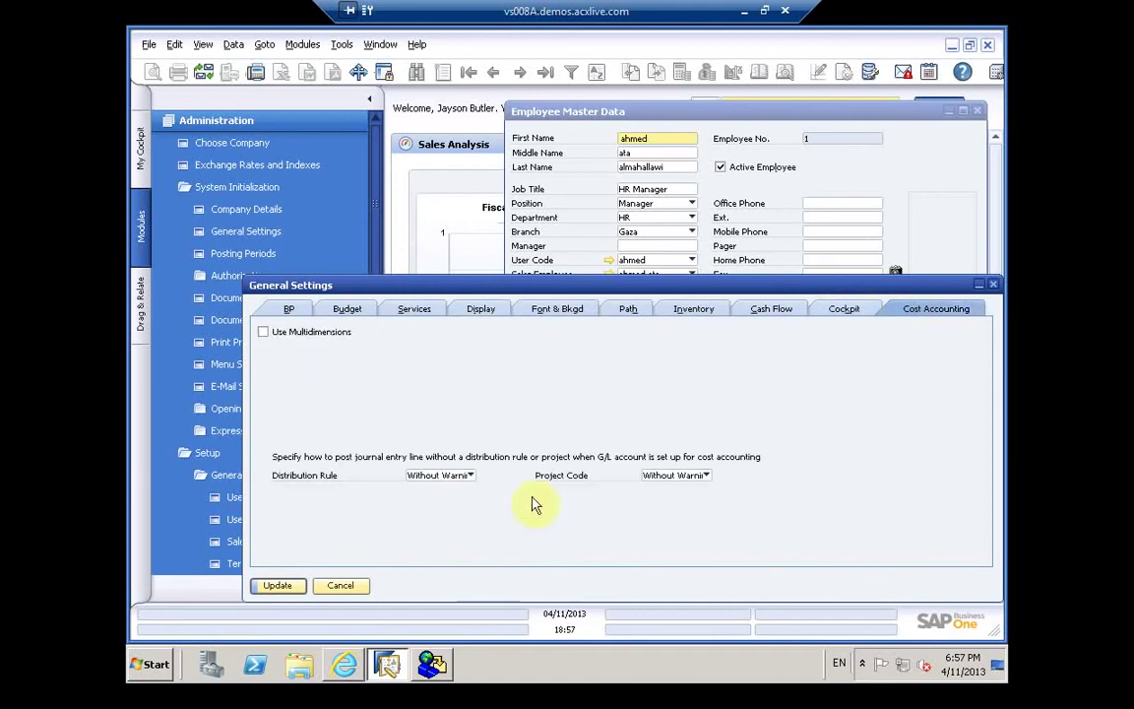
# Step: Close General Settings without changes and try attaching a photo to the employee record
pyautogui.click(340, 585)
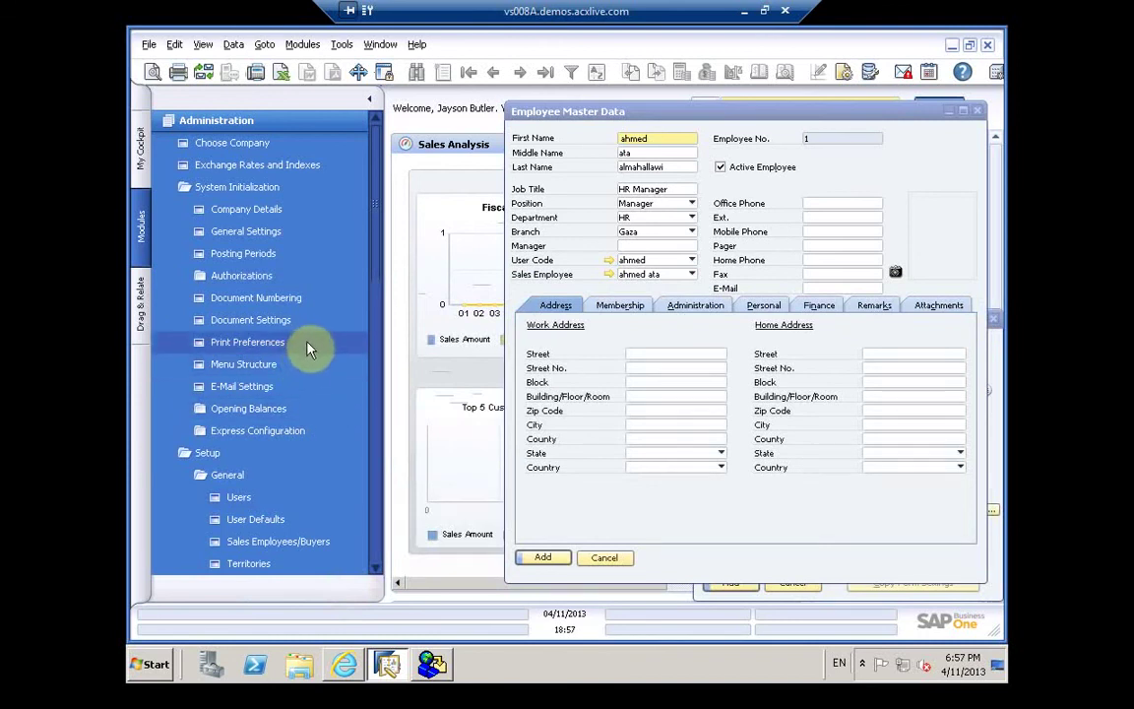
pyautogui.click(895, 270)
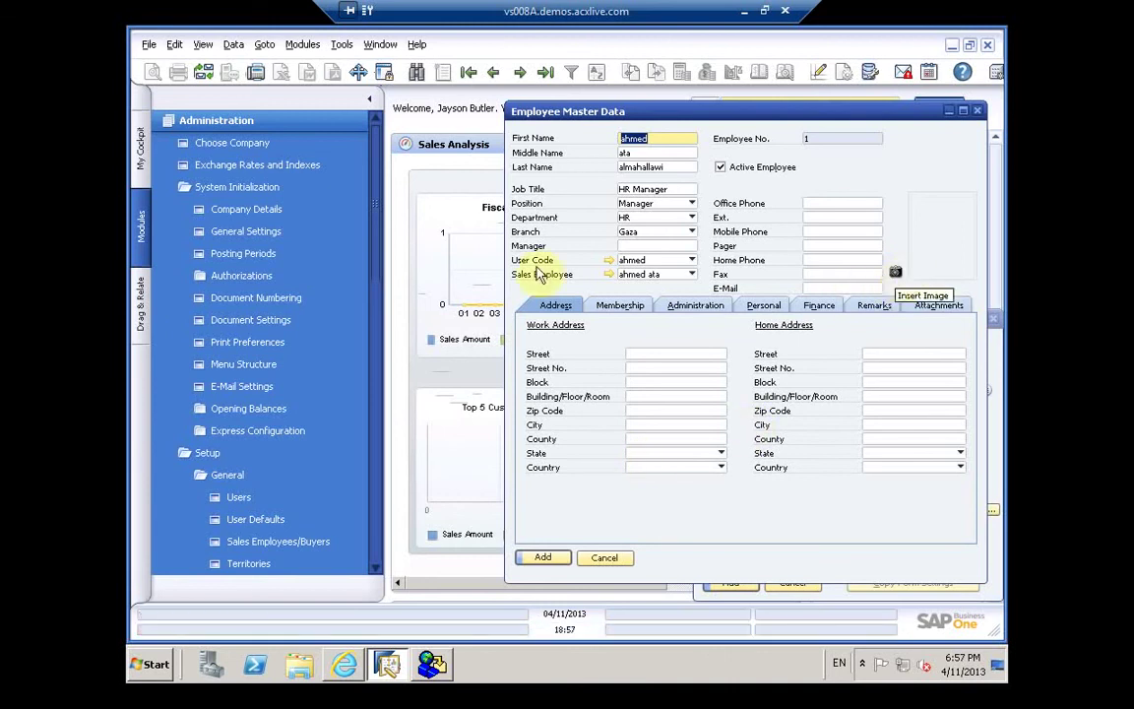
pyautogui.click(278, 323)
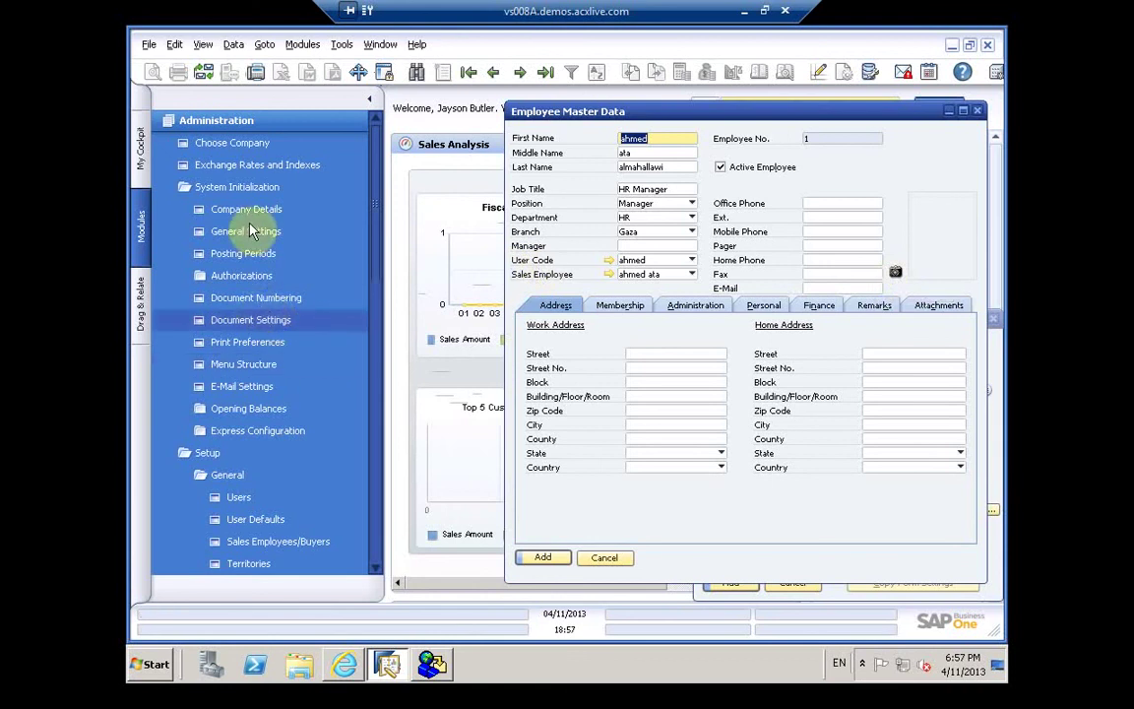
pyautogui.press('Up')
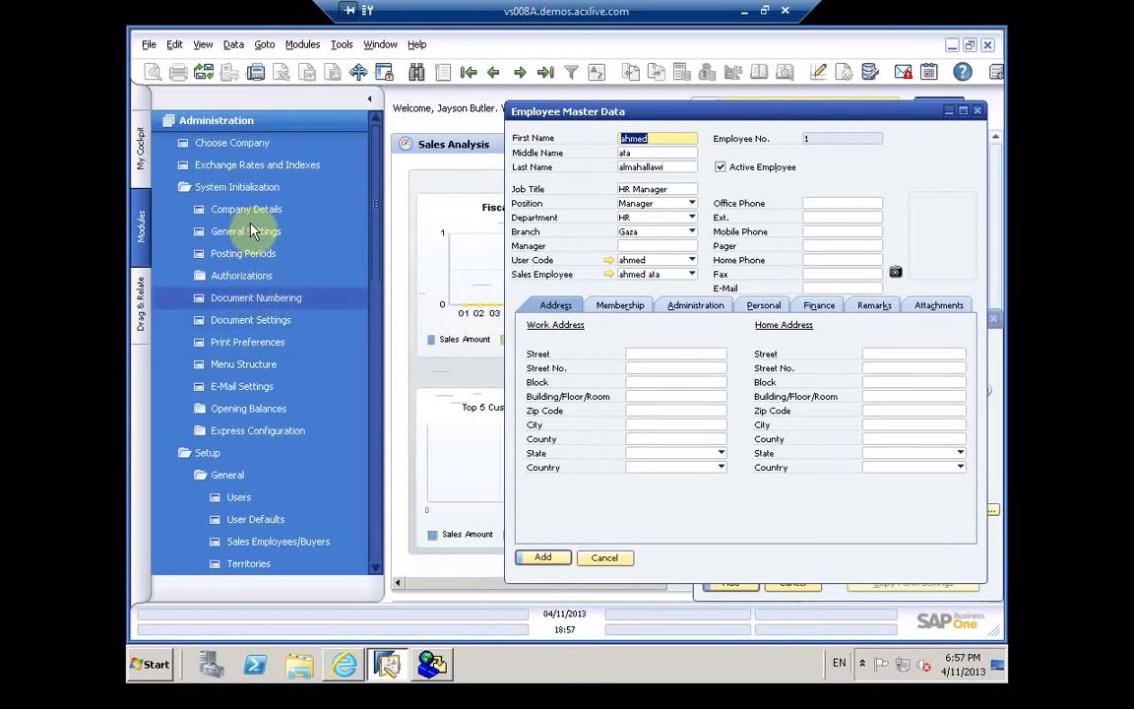
# Step: Browse the Administration tree and bring up the Choose Company window
pyautogui.click(375, 230)
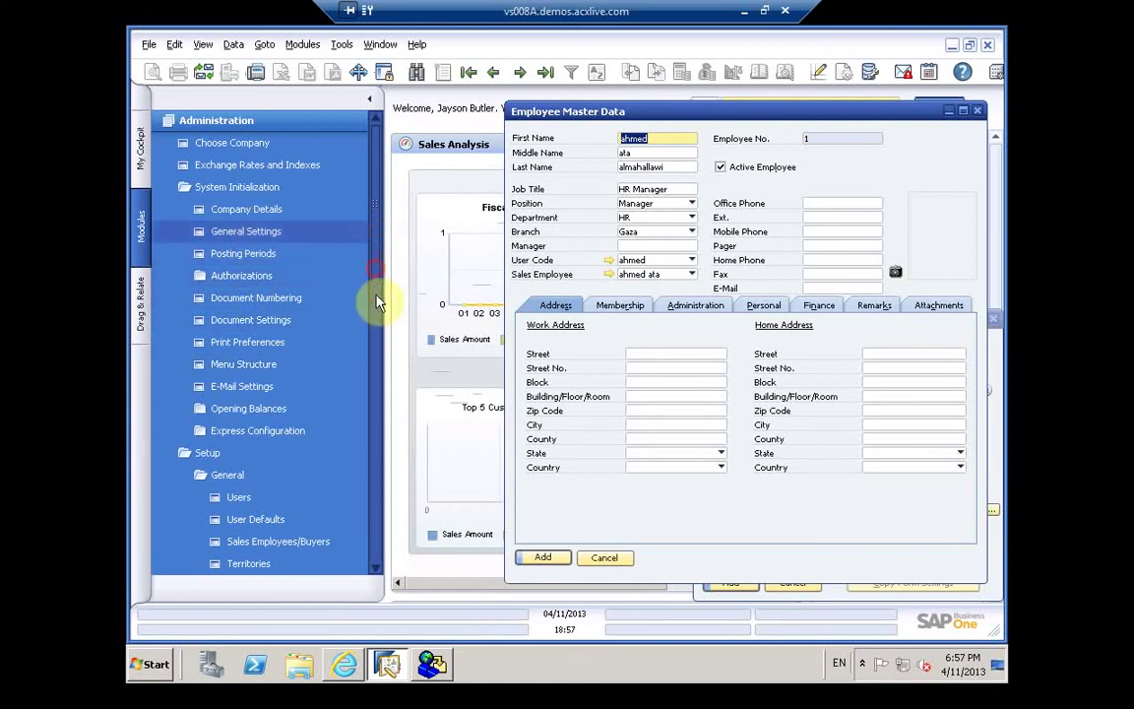
pyautogui.moveTo(376, 273); pyautogui.dragTo(377, 324)
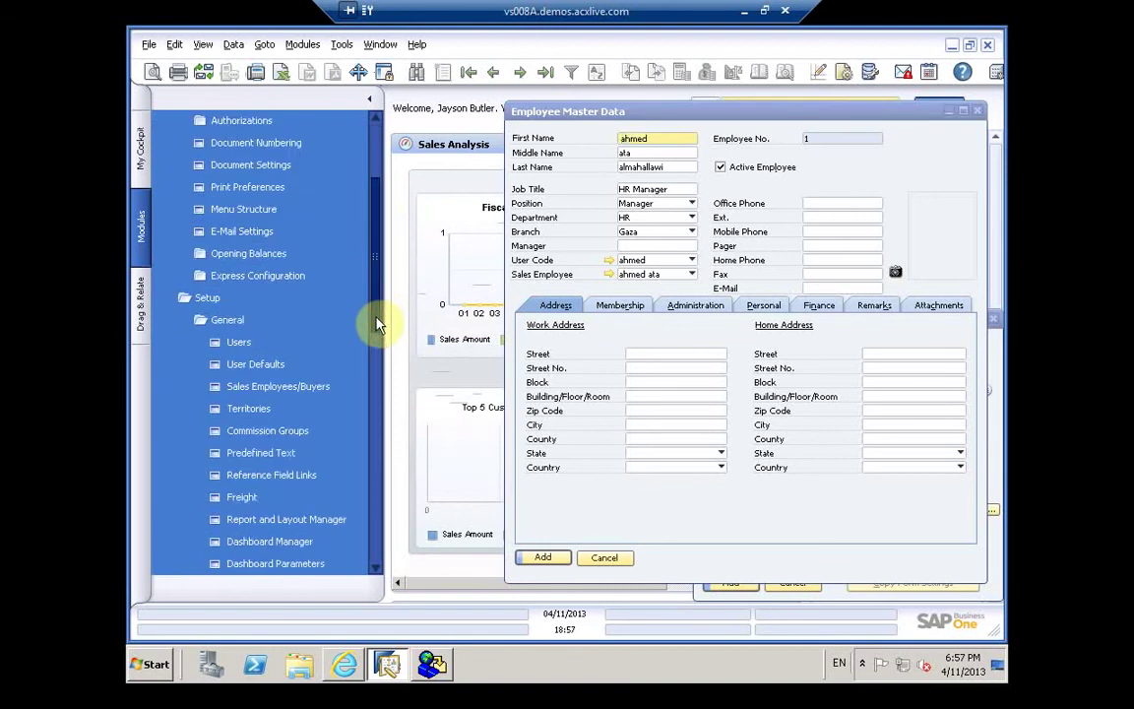
pyautogui.scroll(-3, 377, 327)
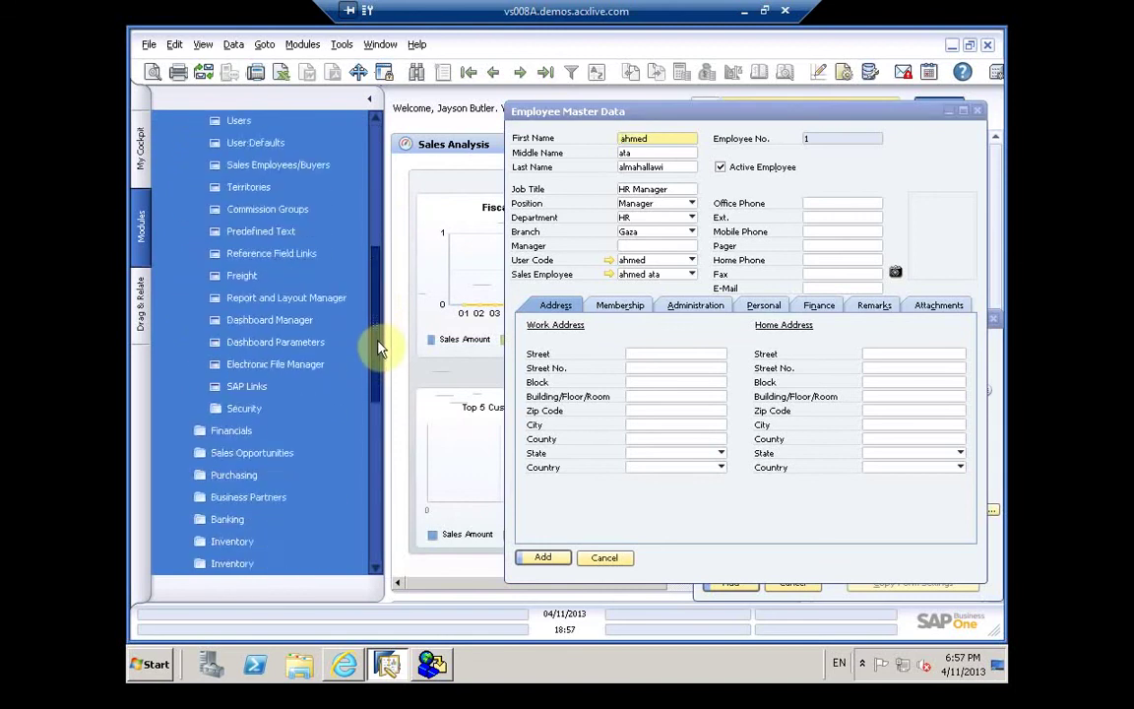
pyautogui.scroll(-3, 380, 367)
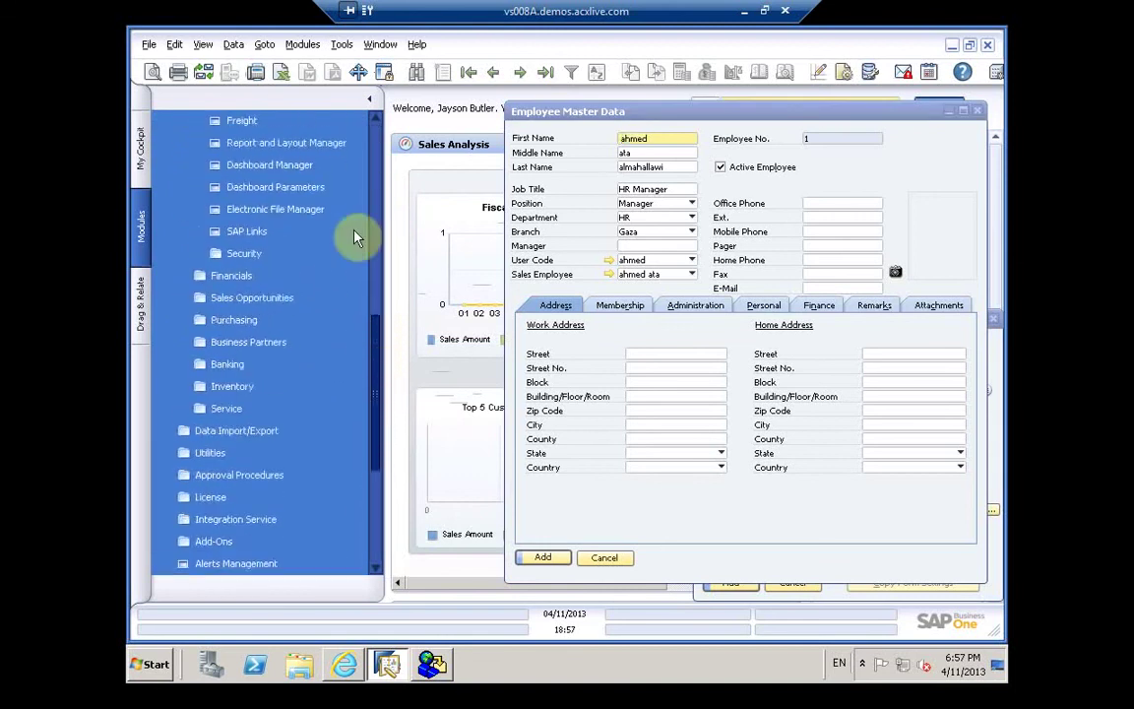
pyautogui.scroll(10, 357, 197)
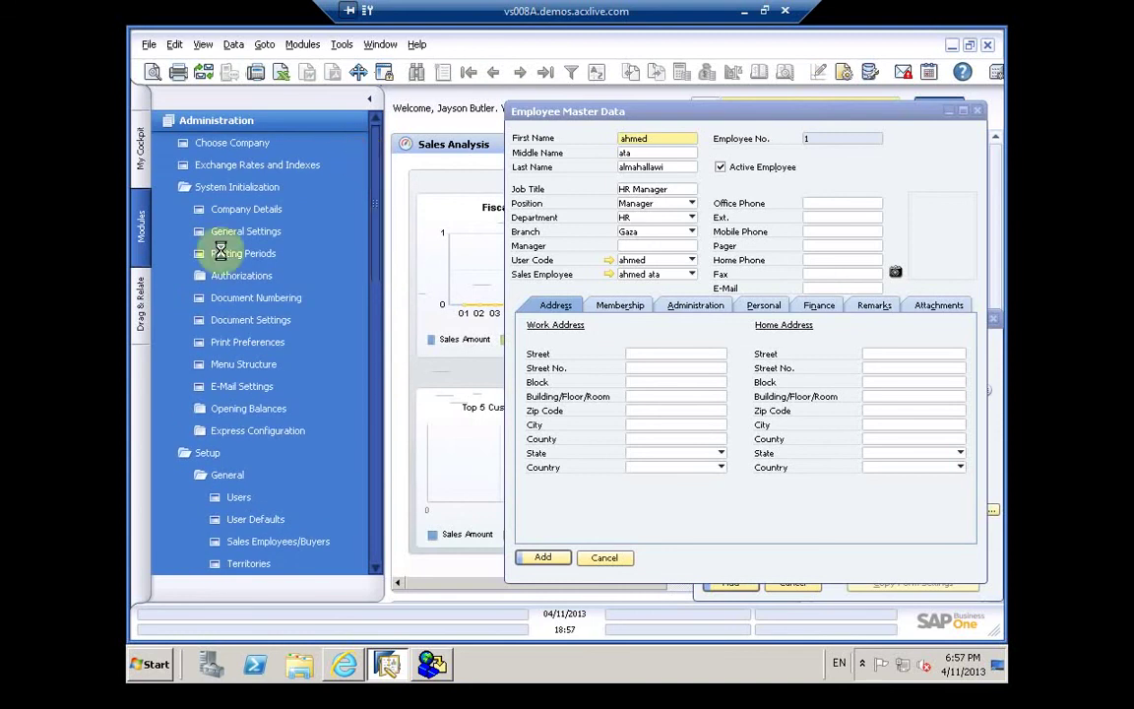
pyautogui.click(215, 276)
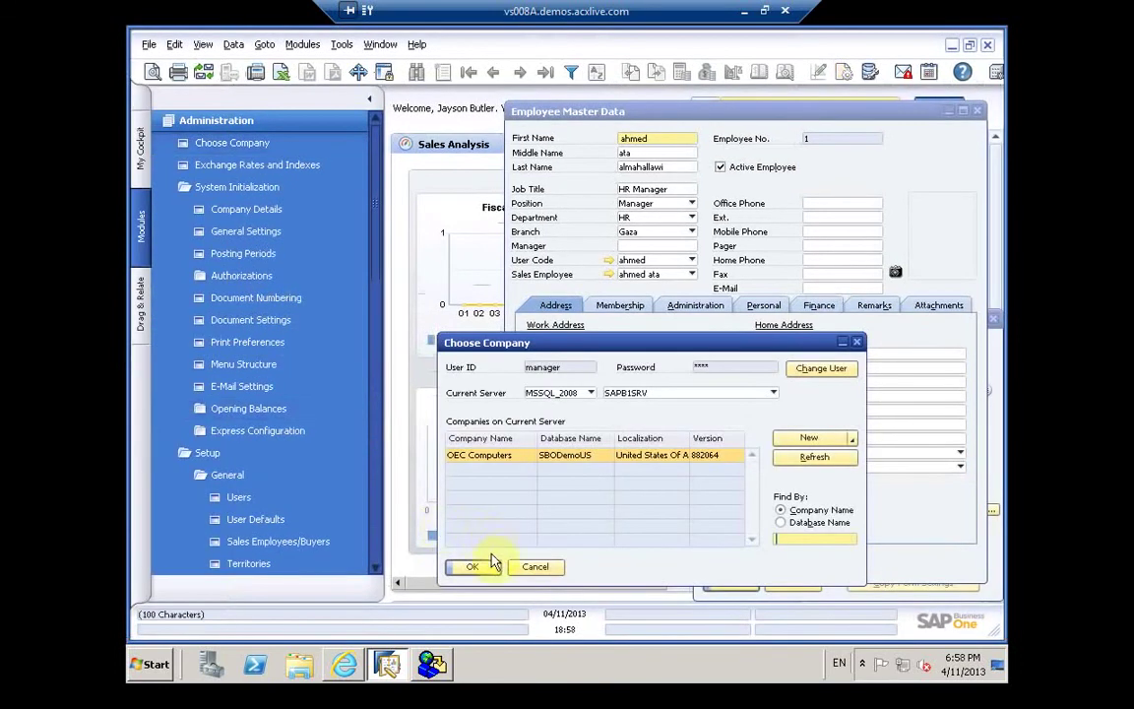
# Step: Dismiss Choose Company, add the employee, and agree to update the linked user setup
pyautogui.click(532, 566)
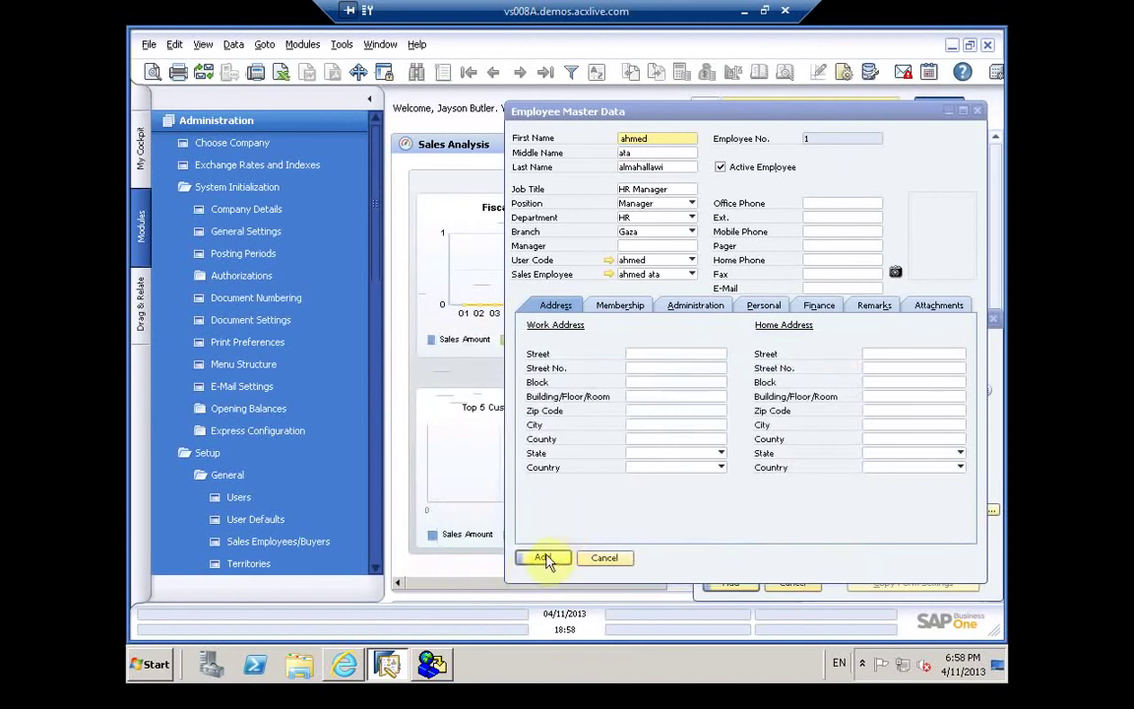
pyautogui.click(543, 558)
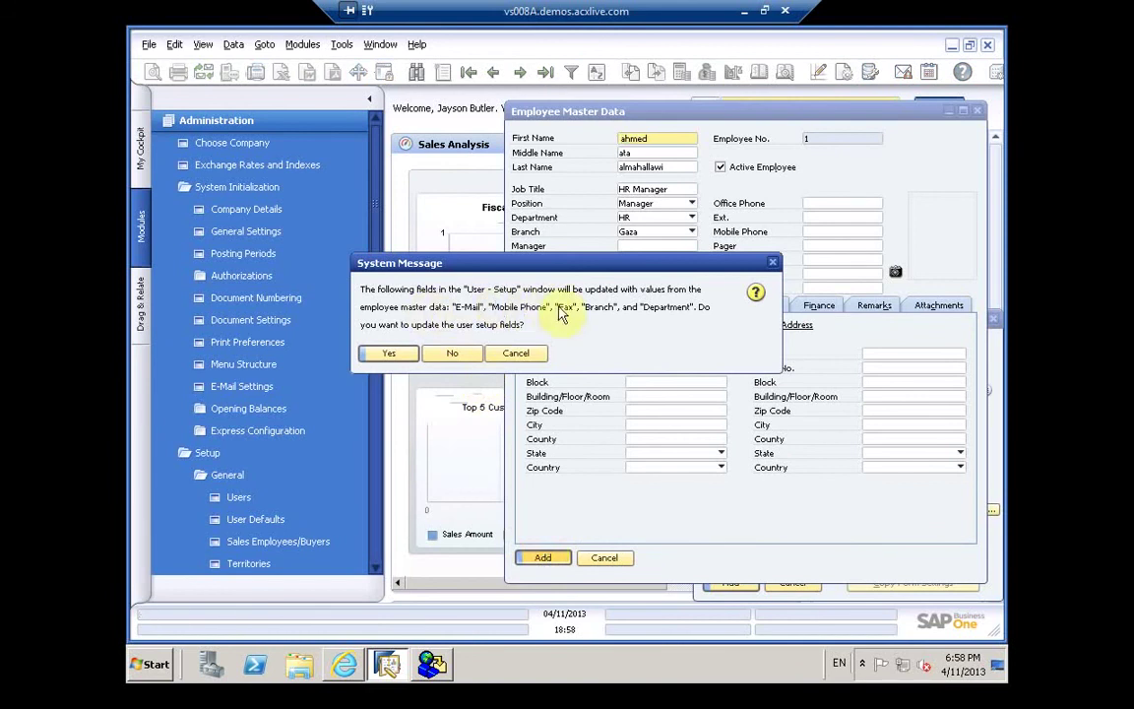
pyautogui.click(394, 354)
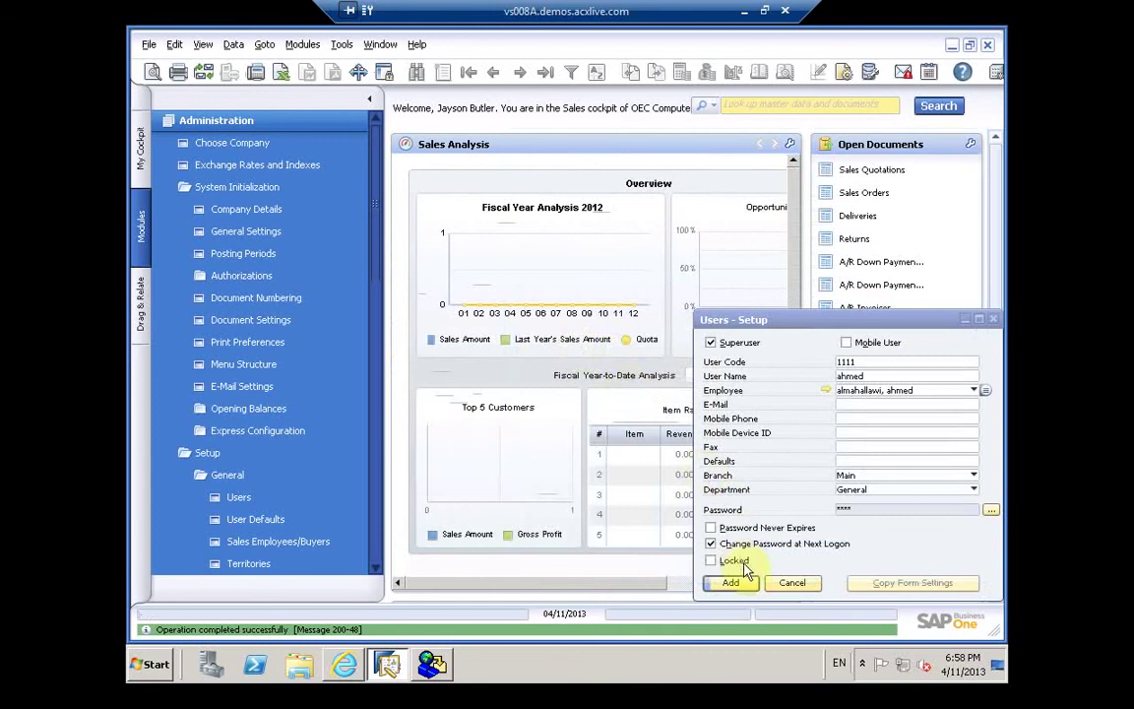
# Step: Replace the linked user's User Name with part of the employee's name
pyautogui.click(733, 583)
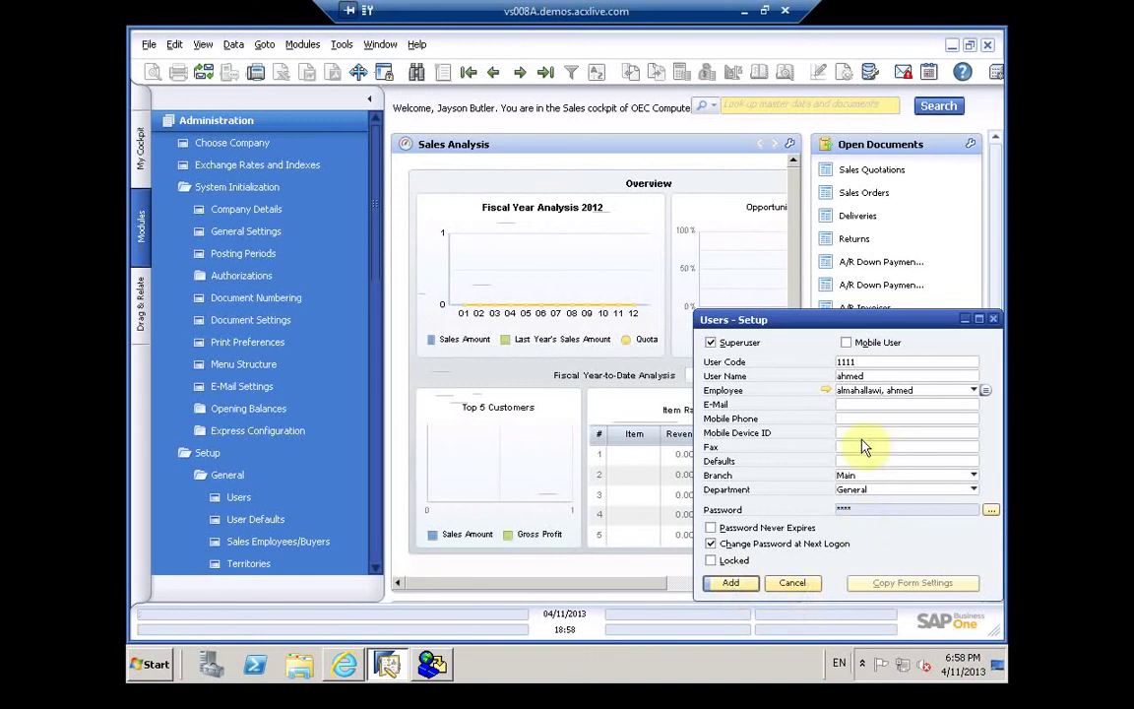
pyautogui.click(865, 376)
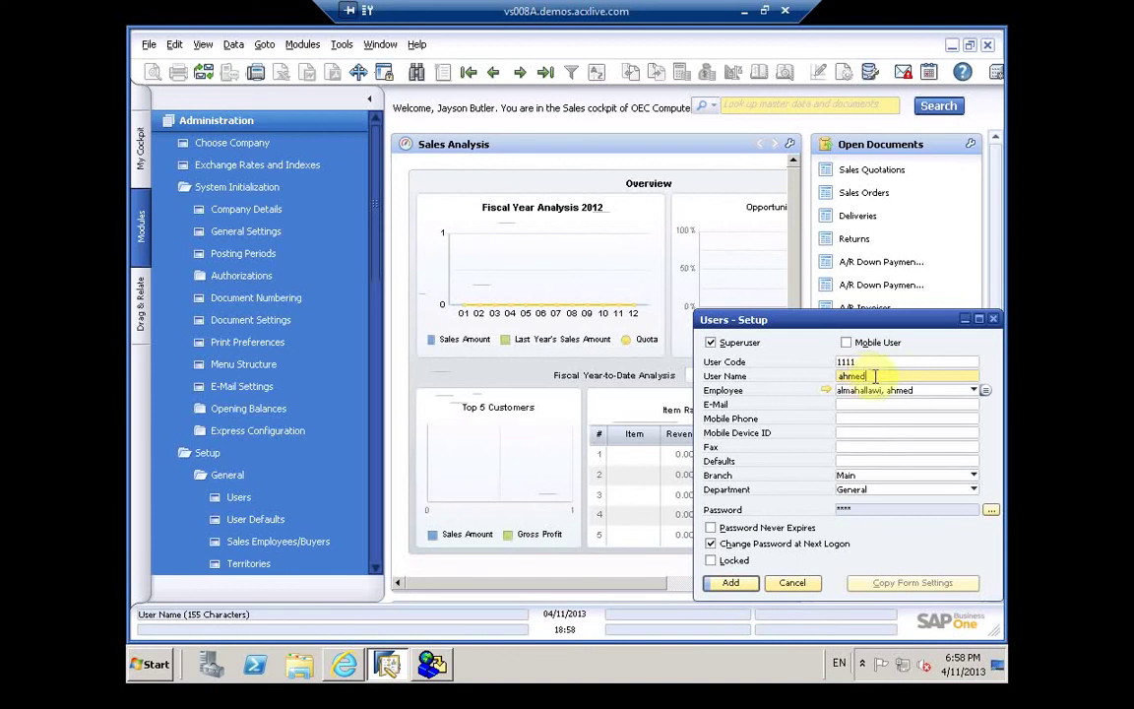
pyautogui.doubleClick(875, 376)
pyautogui.write('ata')
pyautogui.click(754, 585)
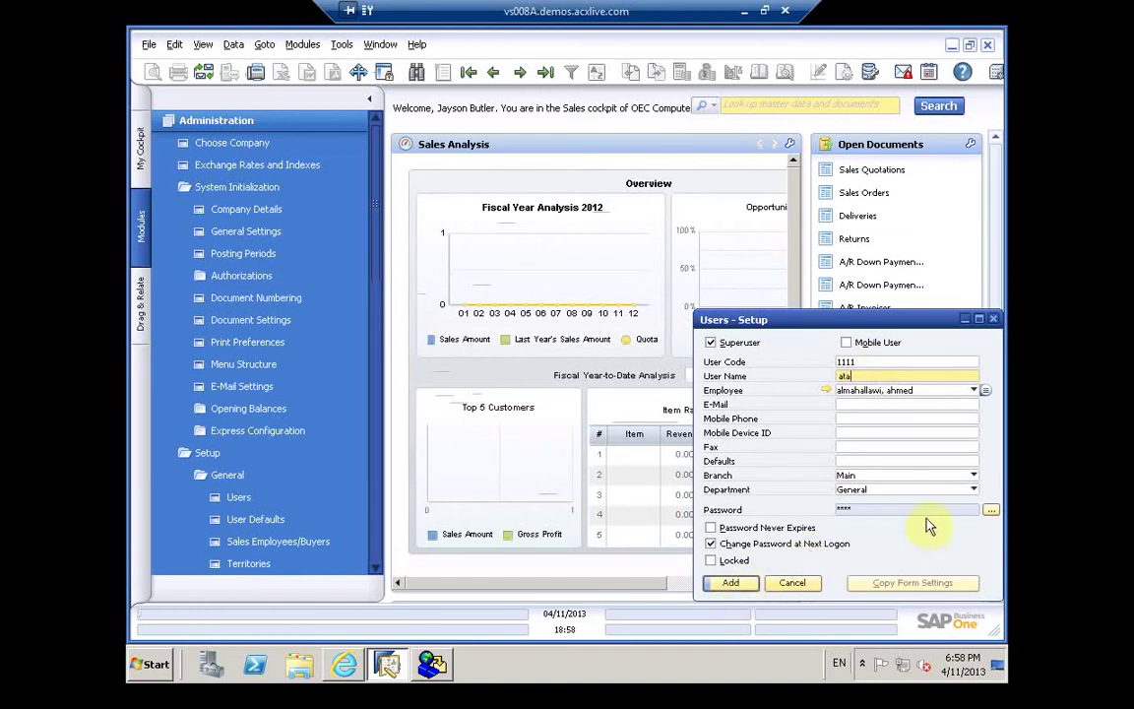
# Step: Set the user's department to HR and review branch definitions, selecting Gaza before confirming
pyautogui.click(973, 480)
pyautogui.click(972, 490)
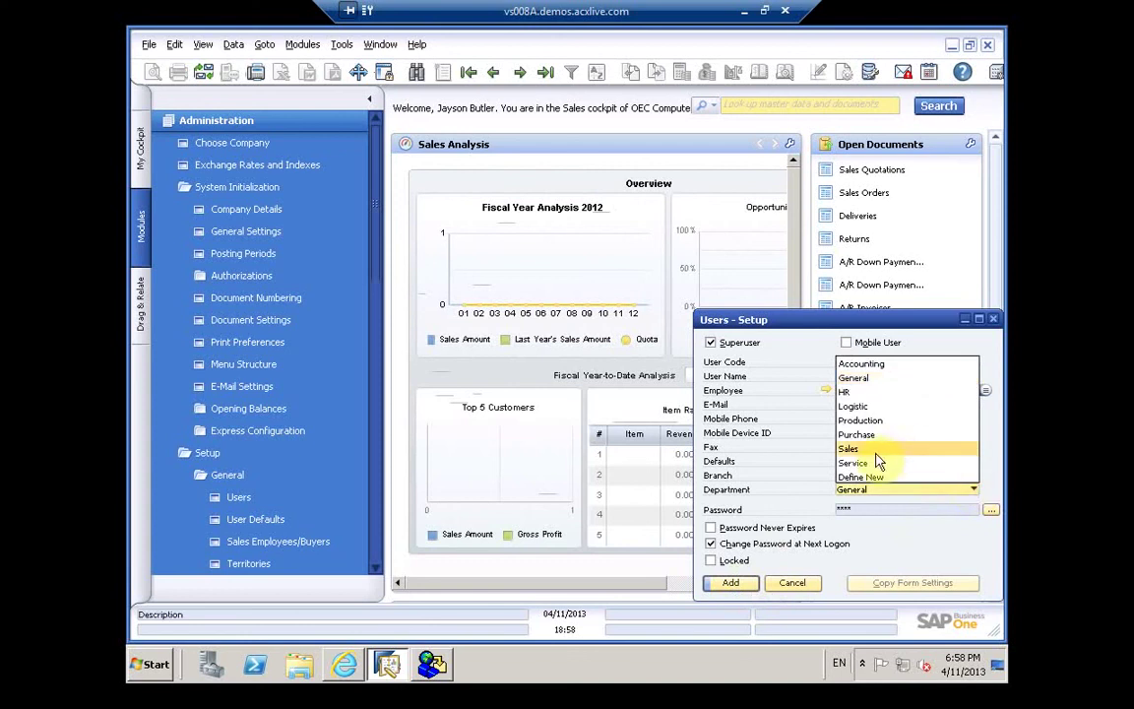
pyautogui.click(859, 394)
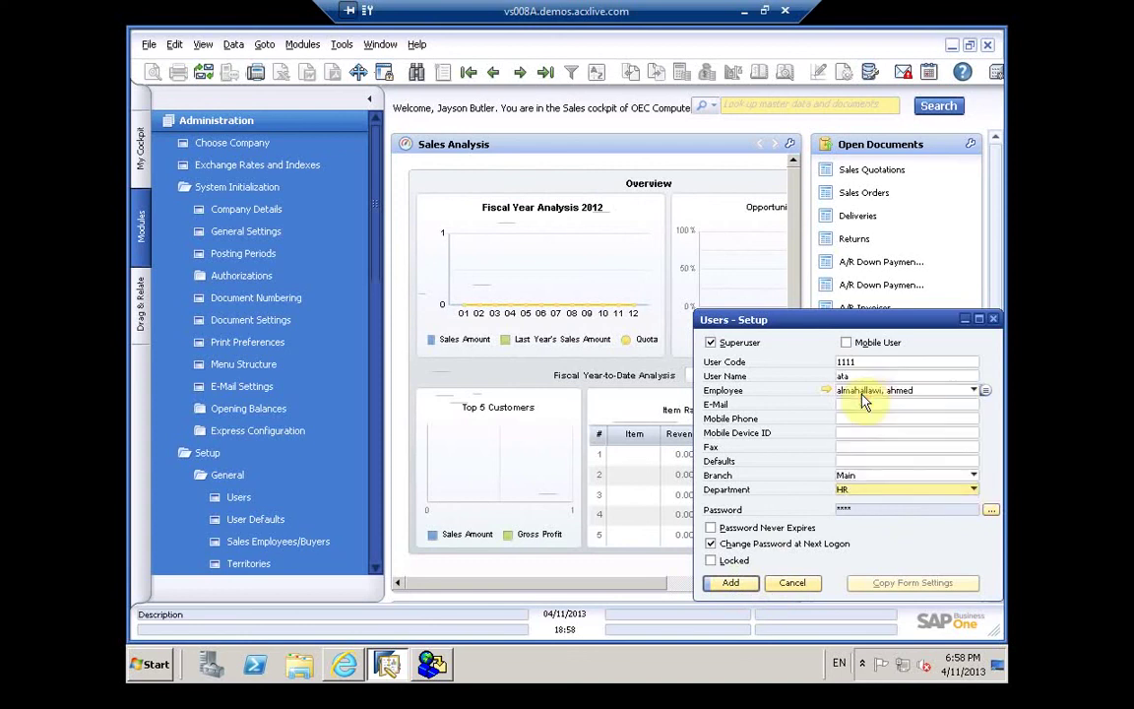
pyautogui.click(876, 476)
pyautogui.click(879, 479)
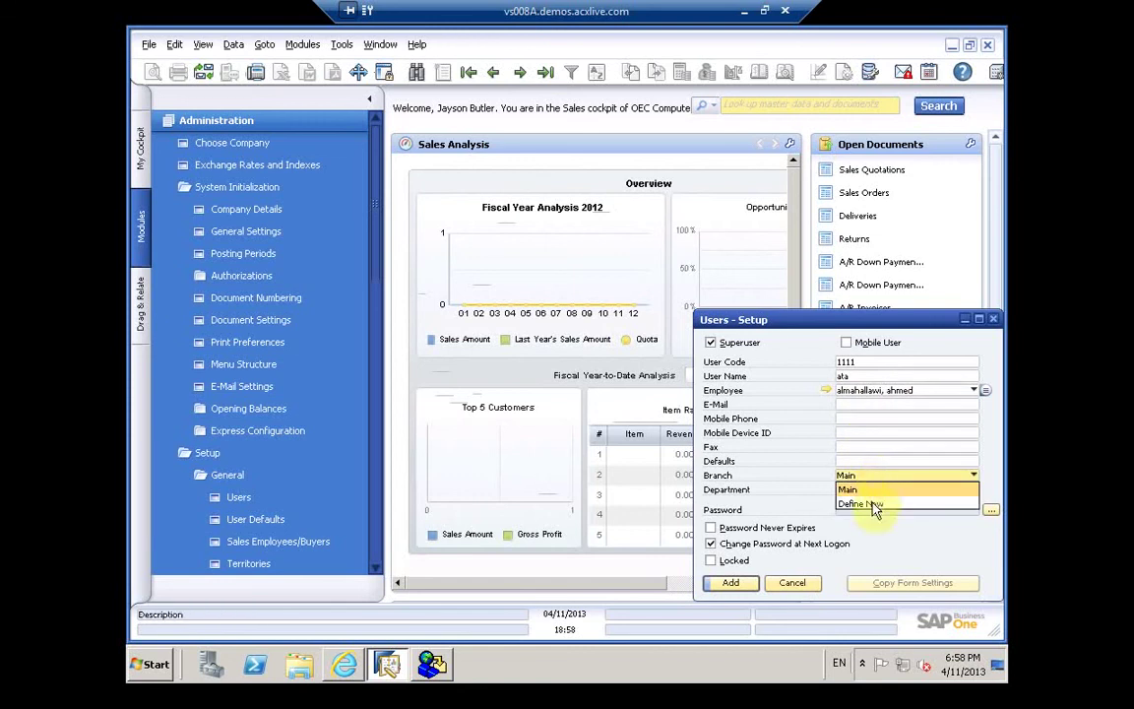
pyautogui.click(873, 505)
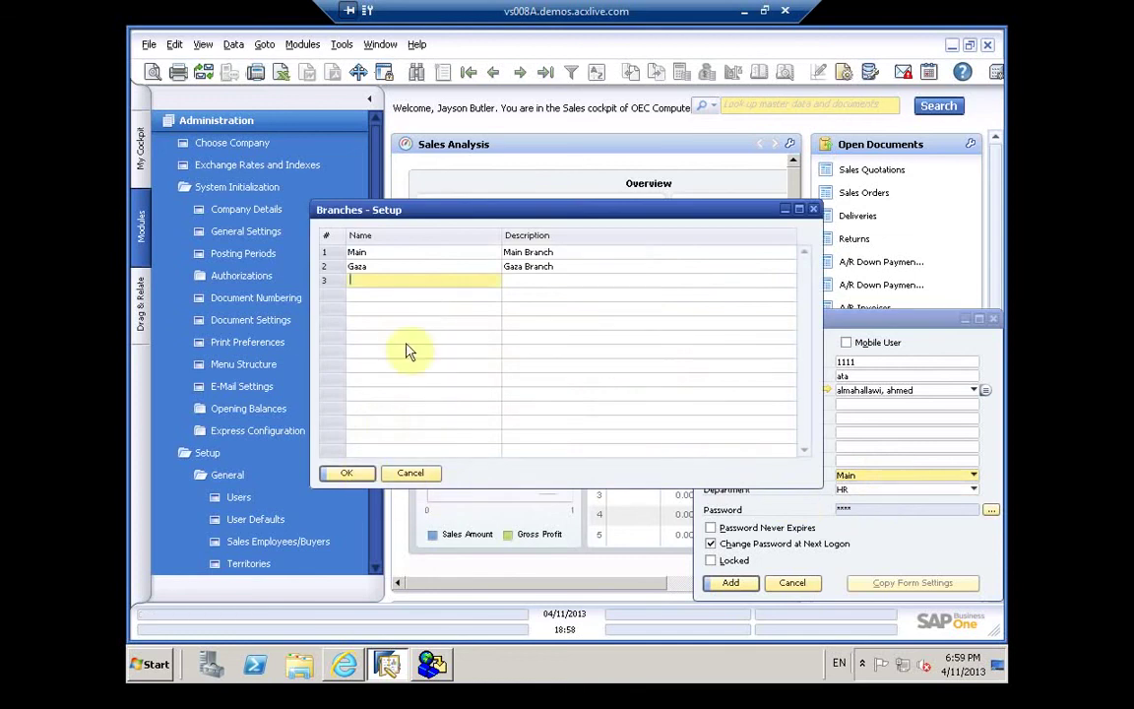
pyautogui.click(382, 267)
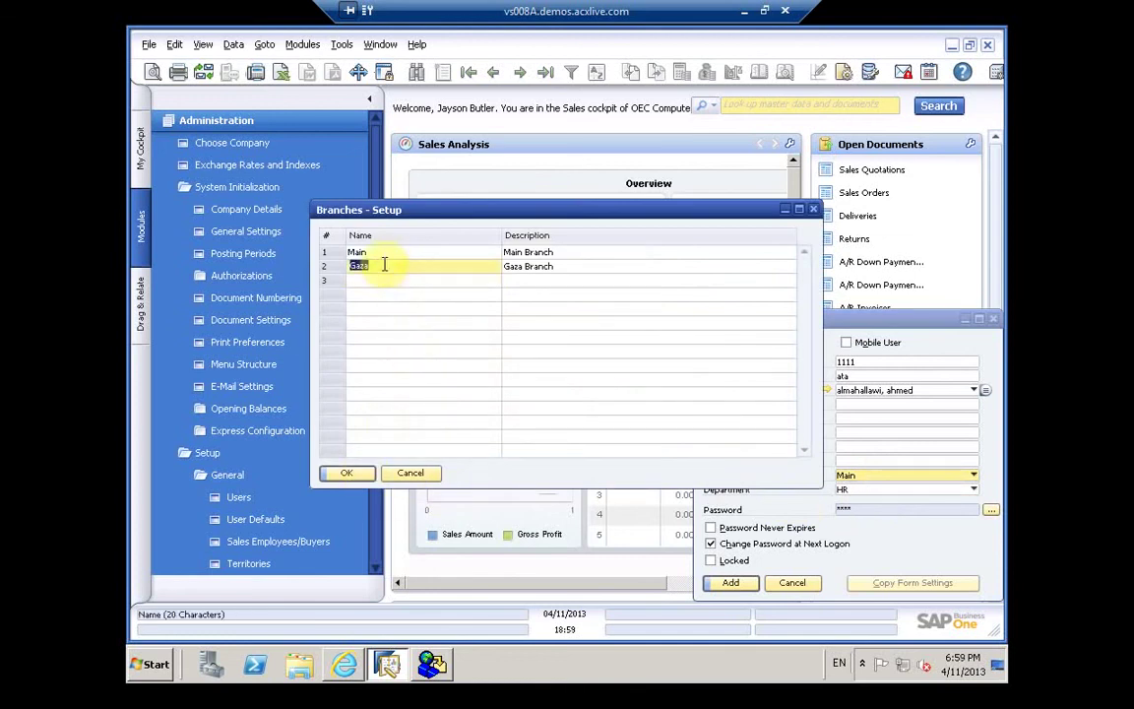
pyautogui.click(351, 473)
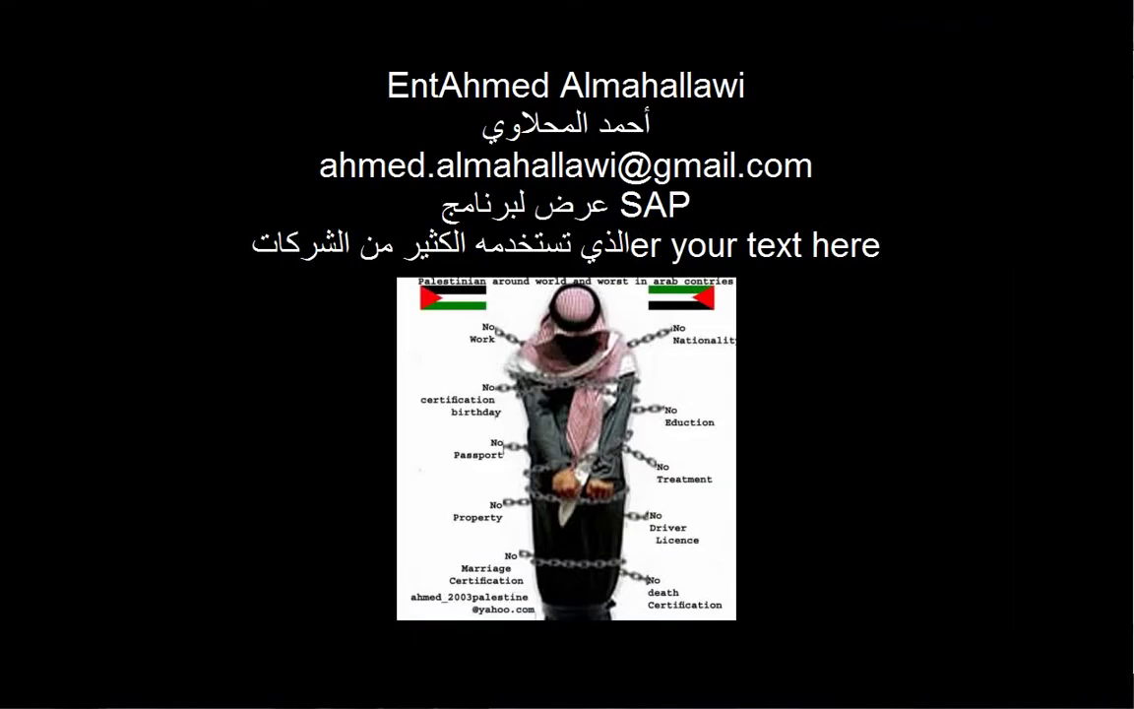